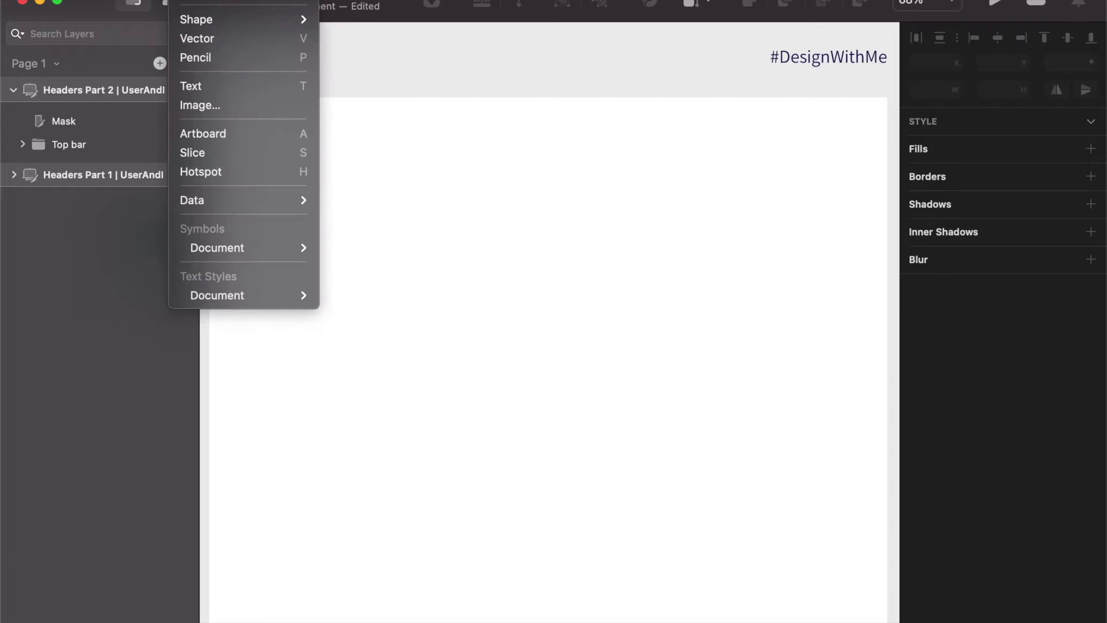
Step: Insert the portrait photo and draw a rectangle about 1150 by 438 across the white content area, starting at its upper edge
{"action": "left_click", "coordinate": [248, 113]}
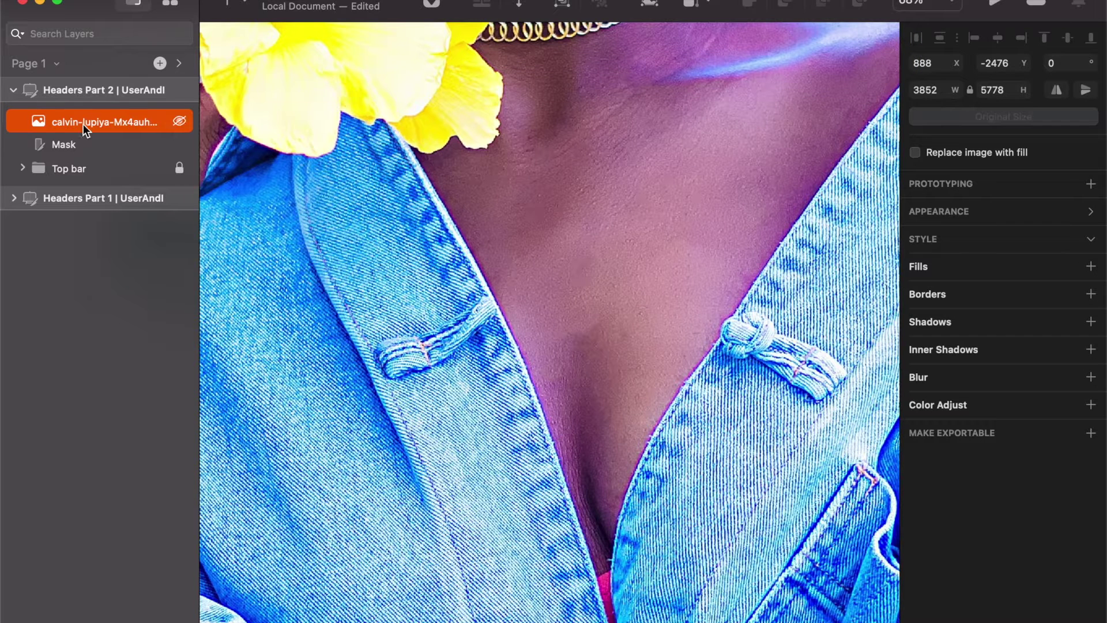
{"action": "left_click", "coordinate": [84, 145]}
{"action": "key", "text": "r"}
{"action": "left_click_drag", "start_coordinate": [209, 100], "coordinate": [876, 354]}
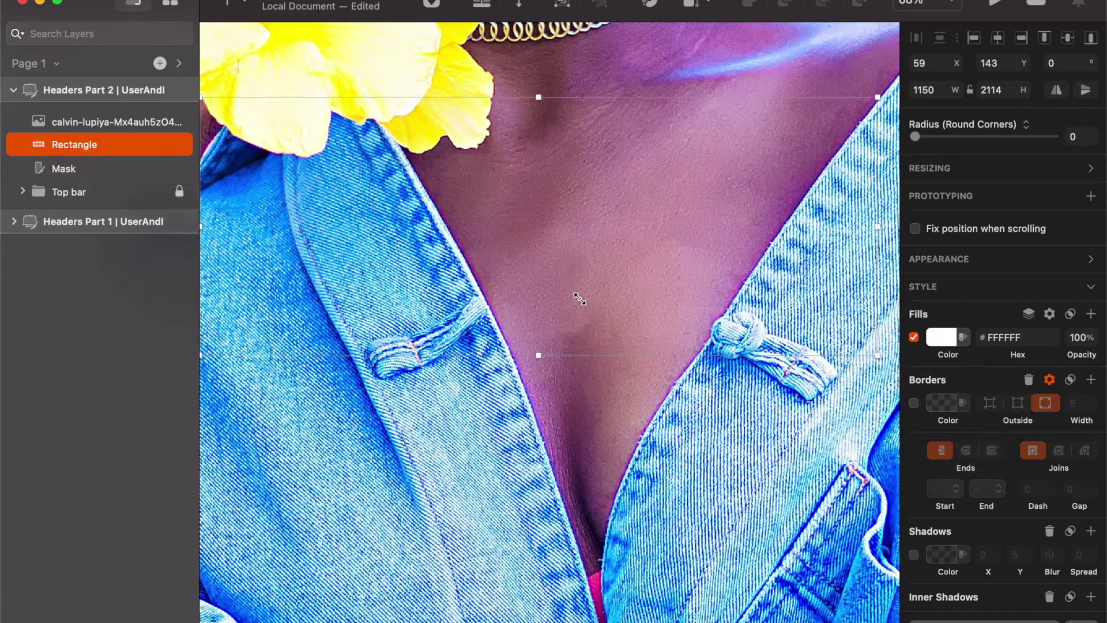
Step: Mask the photo with the new rectangle
{"action": "left_click", "coordinate": [58, 115], "text": "shift"}
{"action": "right_click", "coordinate": [58, 119]}
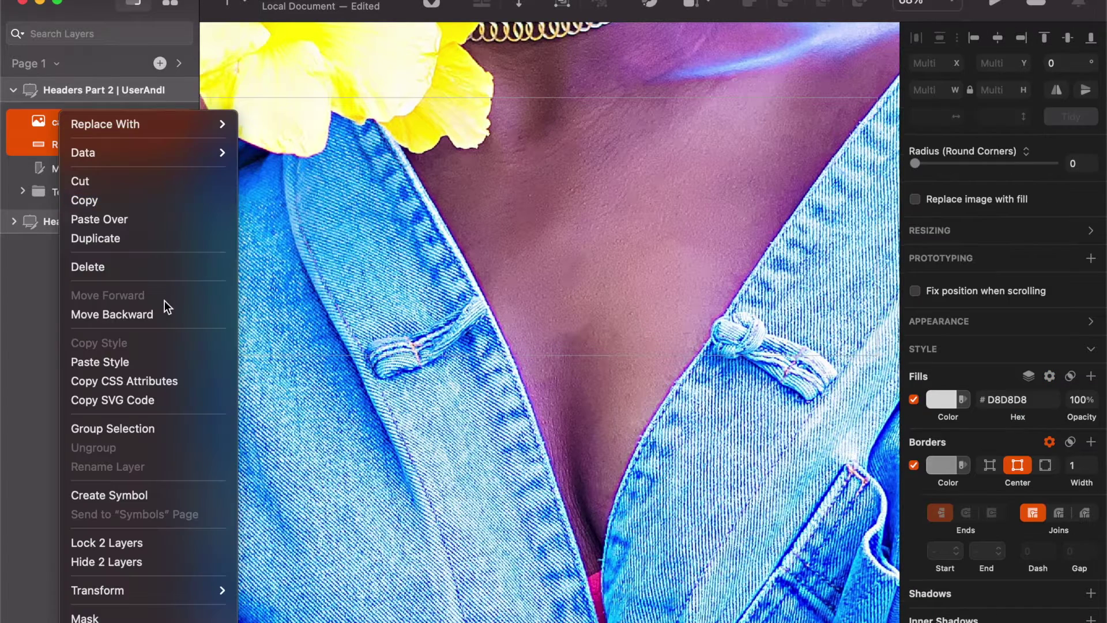
{"action": "left_click", "coordinate": [136, 615]}
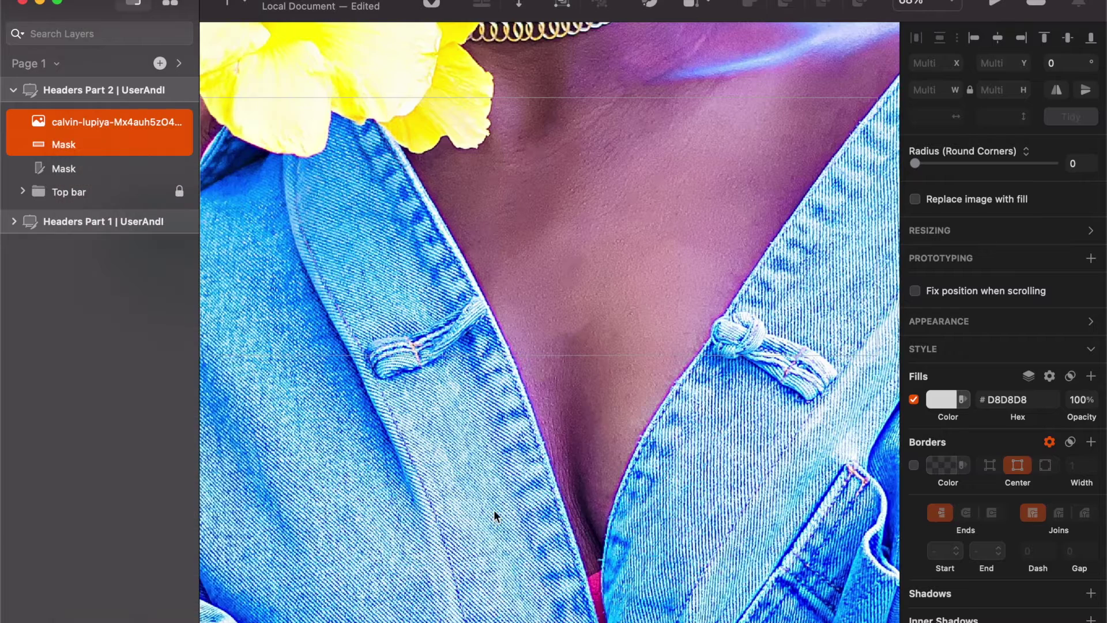
Step: Scale the masked photo down to 30% from its center
{"action": "mouse_move", "coordinate": [655, 427]}
{"action": "left_mouse_down"}
{"action": "mouse_move", "coordinate": [679, 415]}
{"action": "mouse_move", "coordinate": [669, 410]}
{"action": "left_mouse_up"}
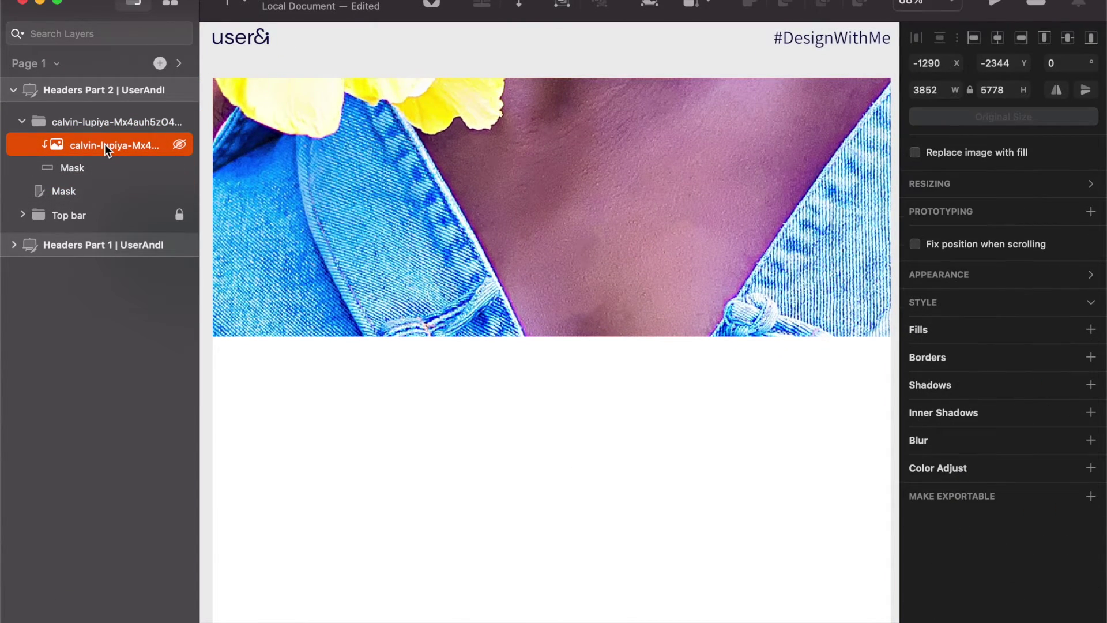
{"action": "key", "text": "super+k"}
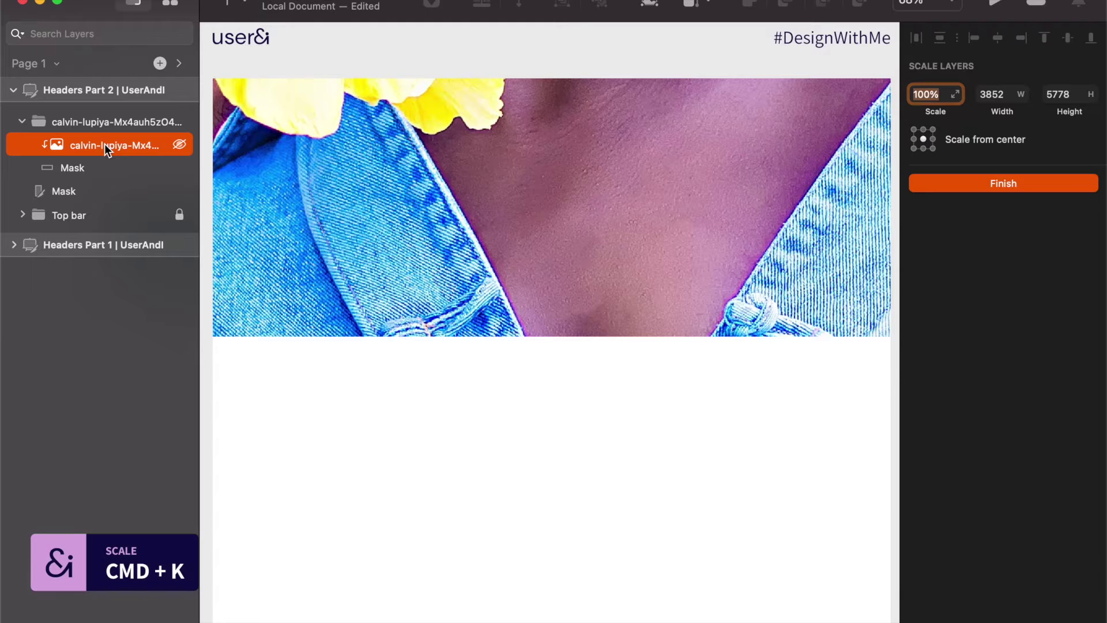
{"action": "type", "text": "90"}
{"action": "key", "text": "Return"}
{"action": "type", "text": "80"}
{"action": "key", "text": "Return"}
{"action": "type", "text": "70"}
{"action": "key", "text": "Return"}
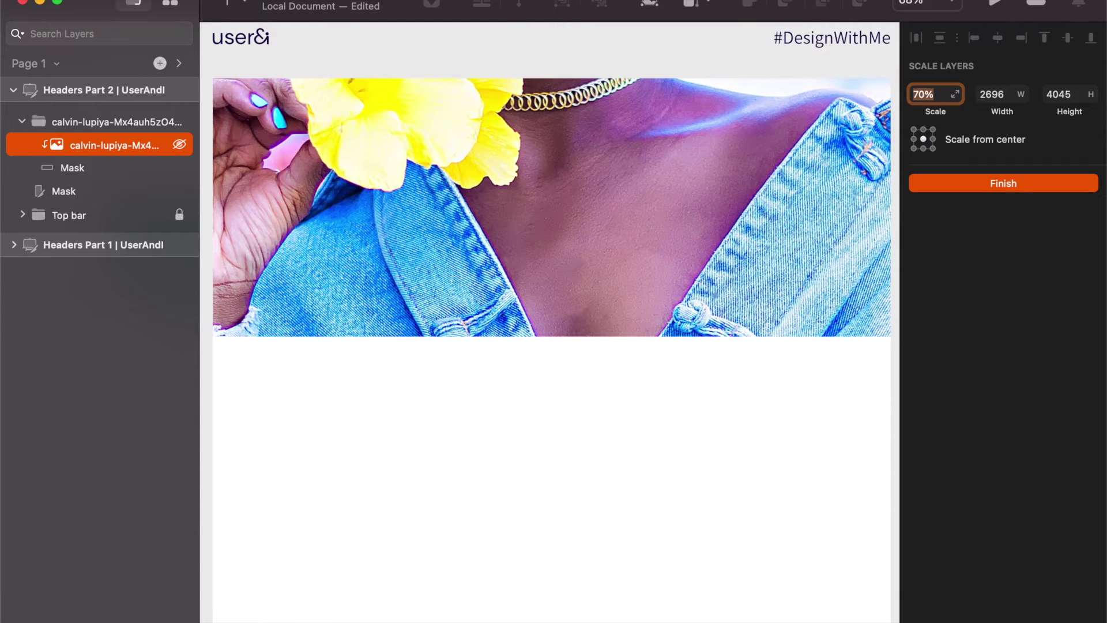
{"action": "type", "text": "60"}
{"action": "key", "text": "Return"}
{"action": "type", "text": "50"}
{"action": "key", "text": "Return"}
{"action": "type", "text": "40"}
{"action": "key", "text": "Return"}
{"action": "type", "text": "30"}
{"action": "key", "text": "Return"}
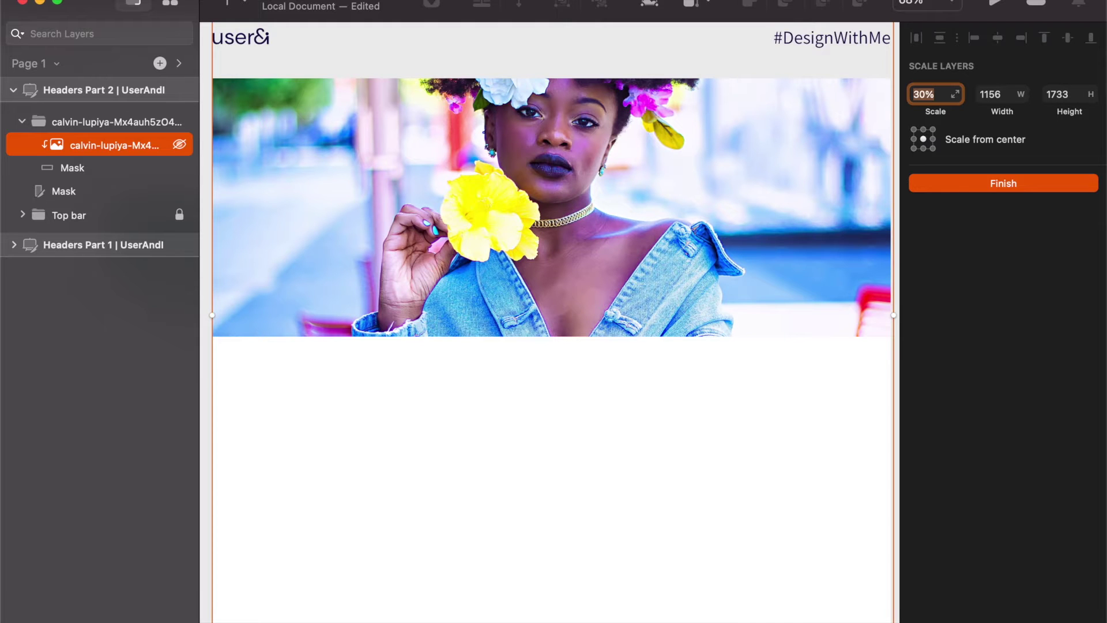
{"action": "type", "text": "10"}
{"action": "key", "text": "Return"}
{"action": "type", "text": "20"}
{"action": "key", "text": "Return"}
{"action": "type", "text": "30"}
{"action": "key", "text": "Return"}
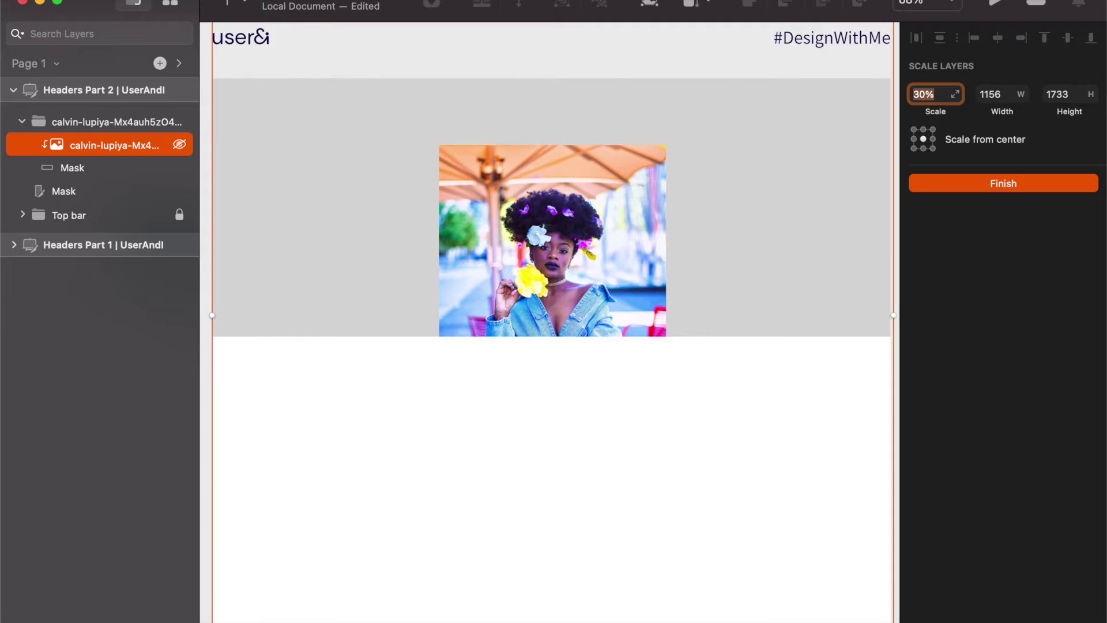
{"action": "key", "text": "Escape"}
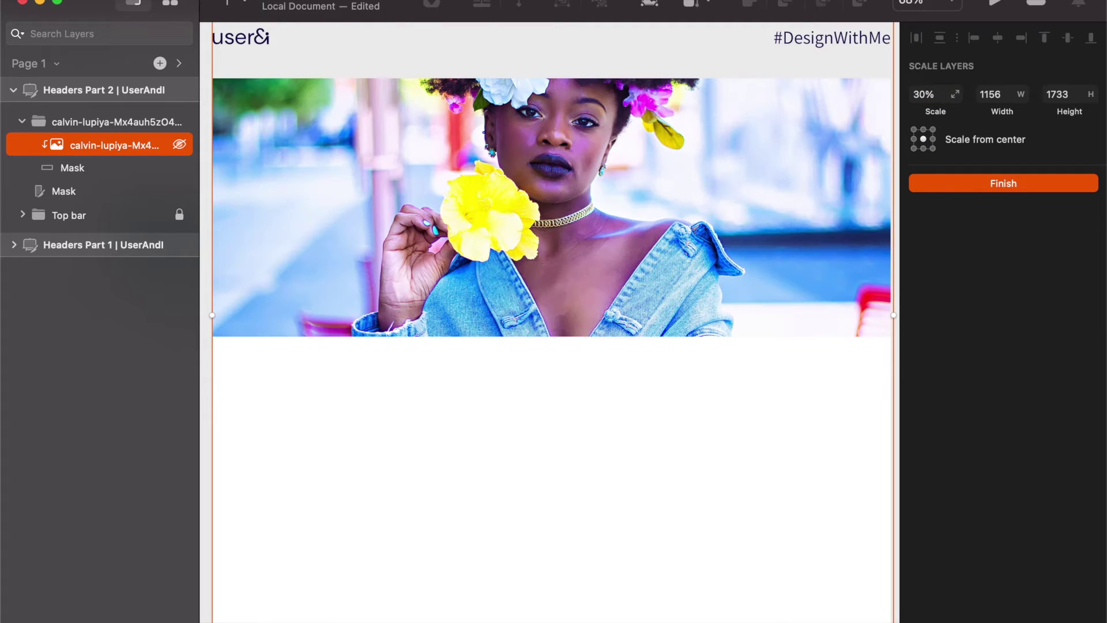
{"action": "key", "text": "Return"}
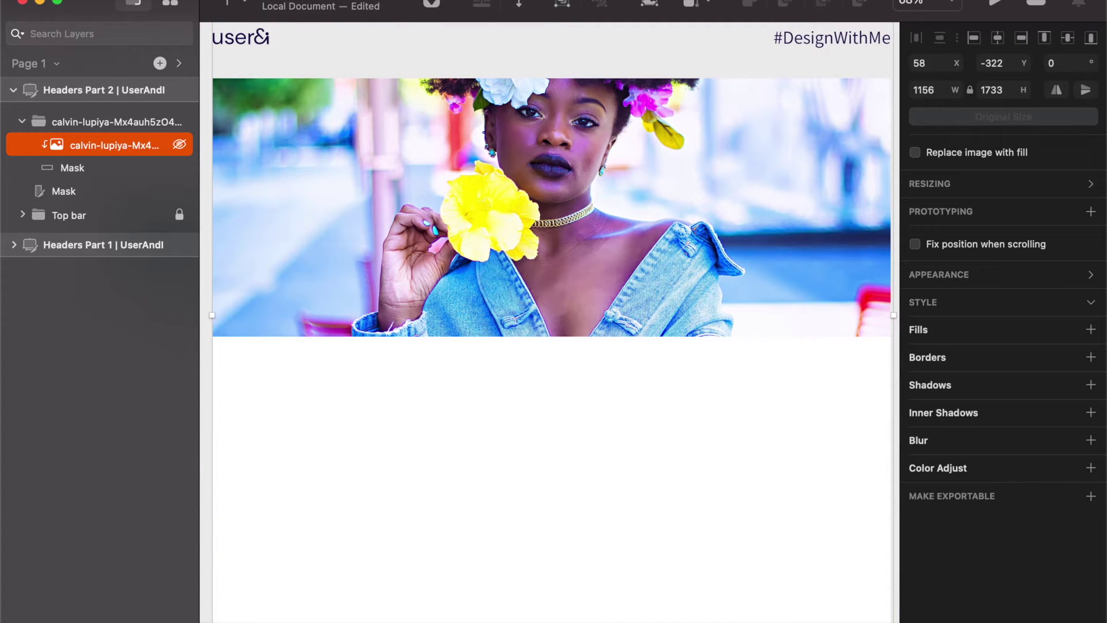
Step: Move the photo down inside its mask to a Y position of -192
{"action": "key", "text": "shift+Down"}
{"action": "key", "text": "shift+Down"}
{"action": "key", "text": "shift+Down"}
{"action": "key", "text": "shift+Down"}
{"action": "key", "text": "shift+Down"}
{"action": "key", "text": "shift+Down"}
{"action": "key", "text": "shift+Down"}
{"action": "key", "text": "shift+Down"}
{"action": "key", "text": "shift+Down"}
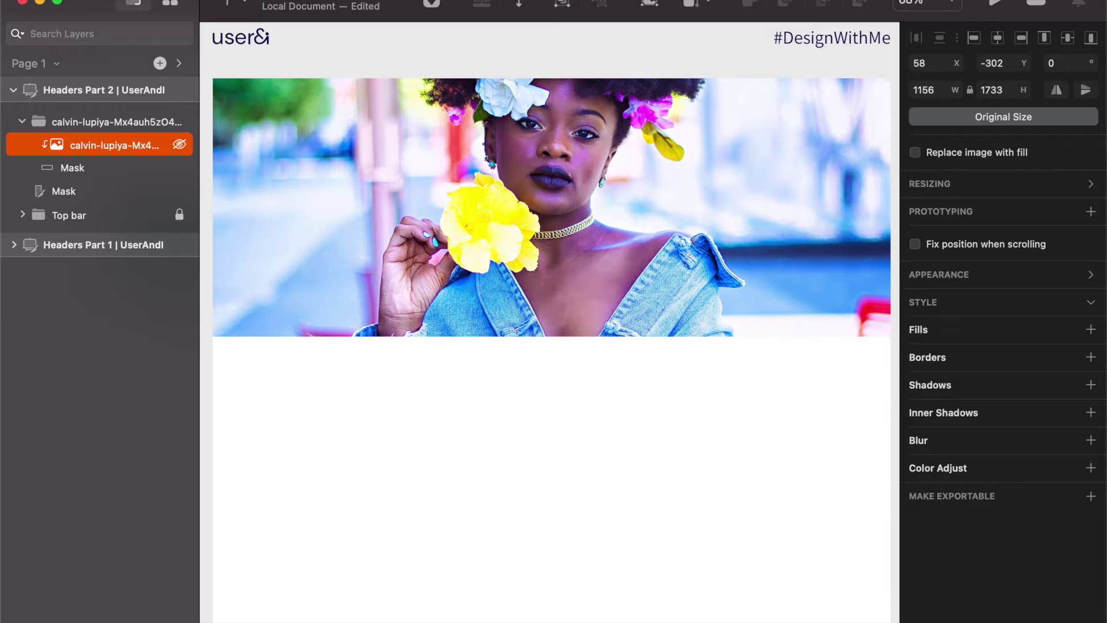
{"action": "key", "text": "shift+Down"}
{"action": "key", "text": "shift+Down"}
{"action": "key", "text": "shift+Down"}
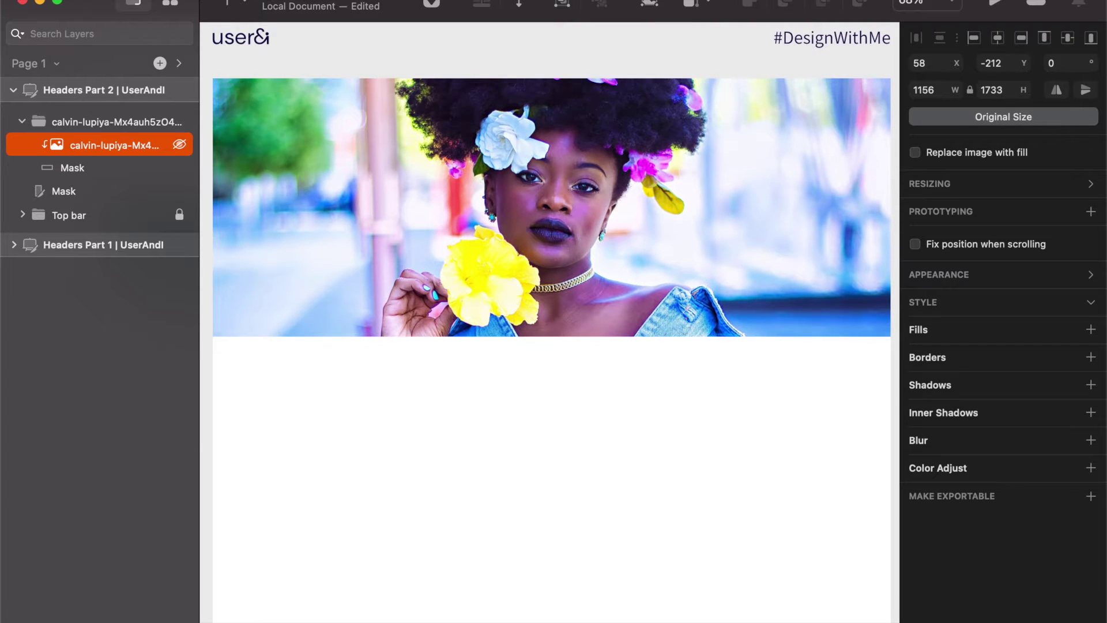
{"action": "key", "text": "shift+Down"}
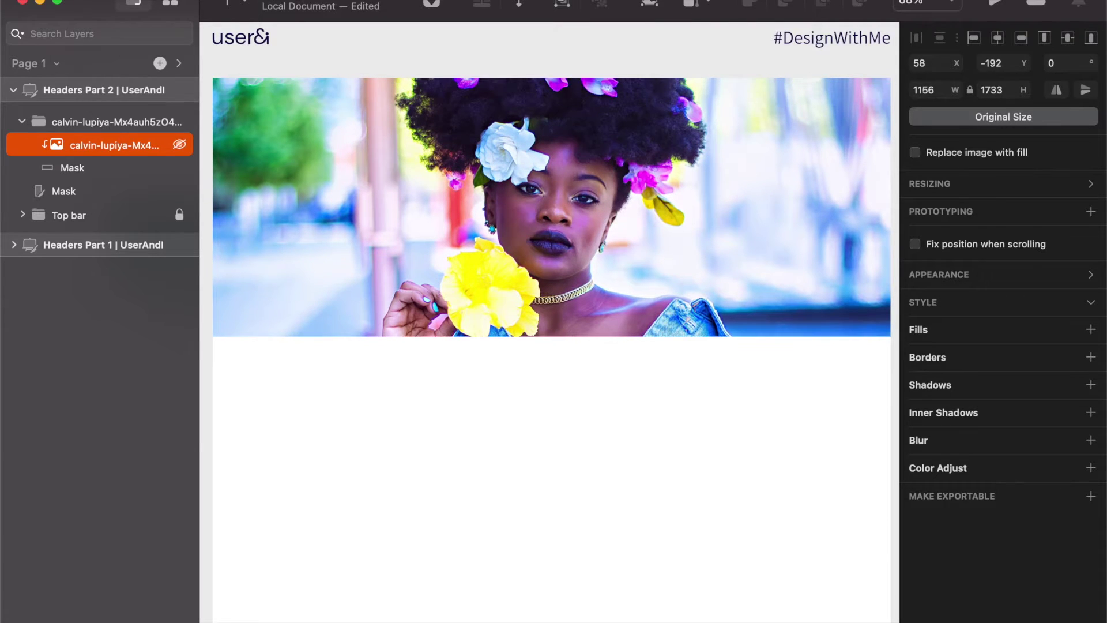
Step: Add a point midway along the lower edge of the photo's mask and lower it to Y 651, forming a downward chevron
{"action": "left_click", "coordinate": [107, 184]}
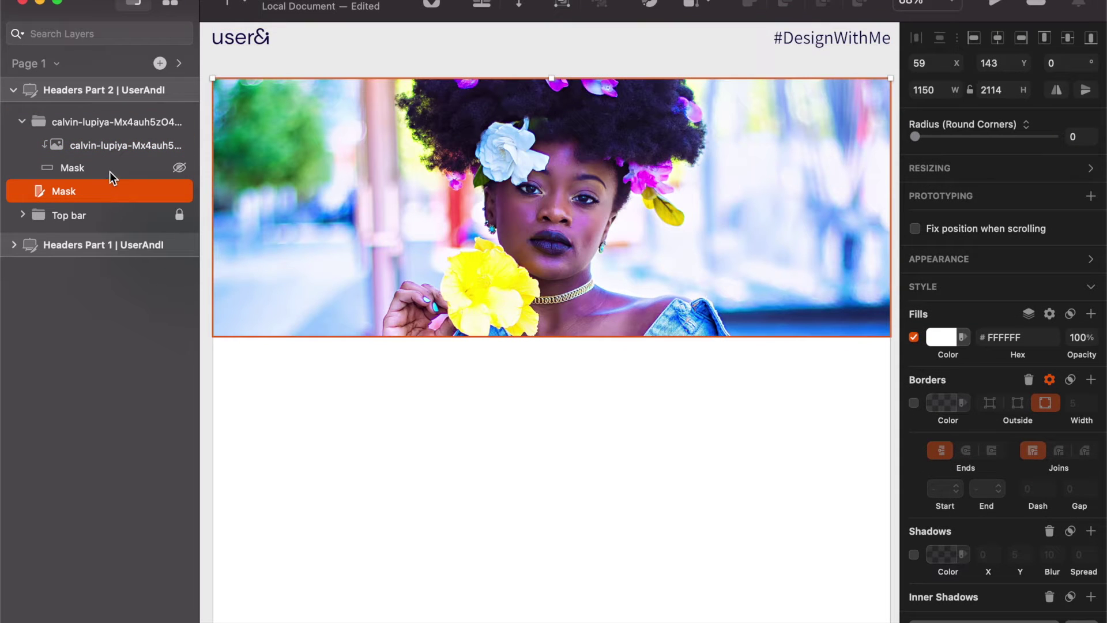
{"action": "left_click", "coordinate": [111, 168]}
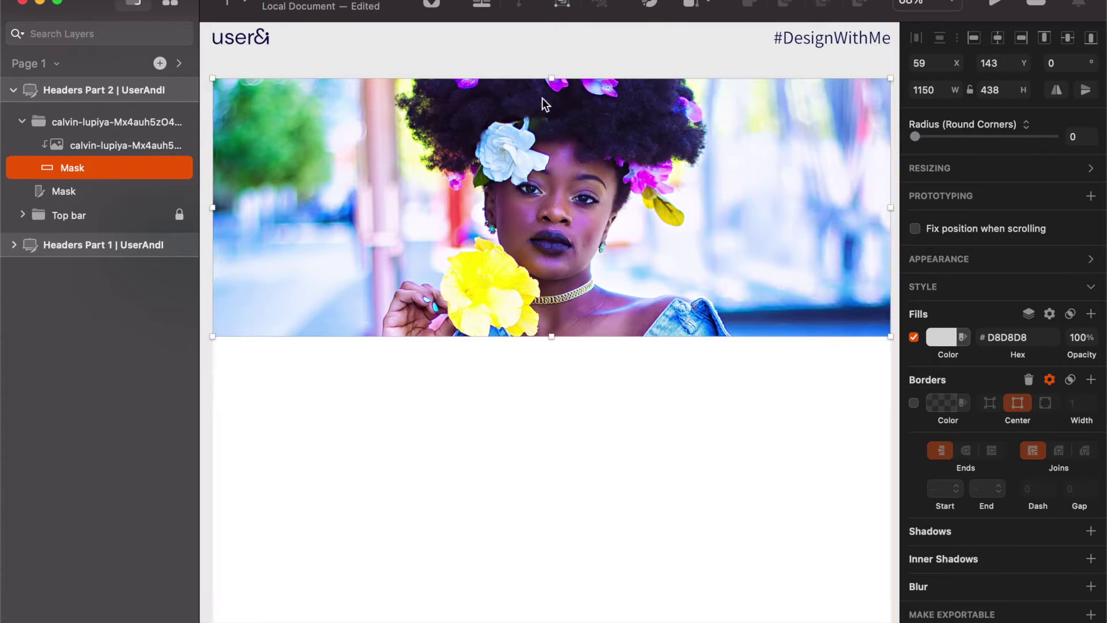
{"action": "left_click", "coordinate": [650, 5]}
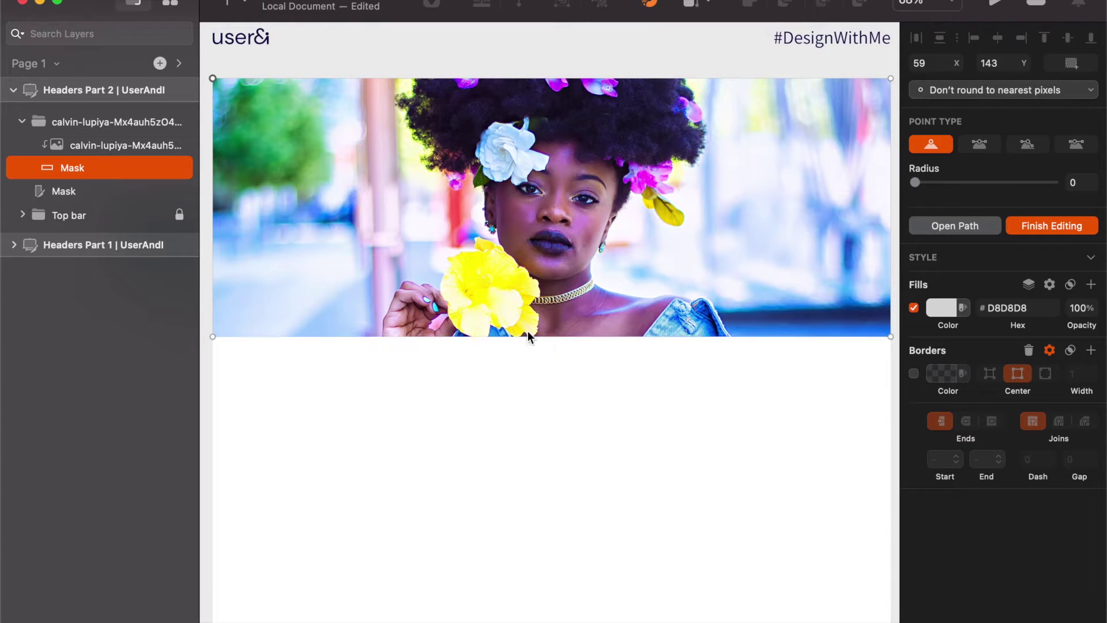
{"action": "left_click", "coordinate": [551, 337]}
{"action": "left_click_drag", "start_coordinate": [567, 336], "coordinate": [555, 346]}
{"action": "key", "text": "shift+Down"}
{"action": "key", "text": "shift+Down"}
{"action": "key", "text": "shift+Down"}
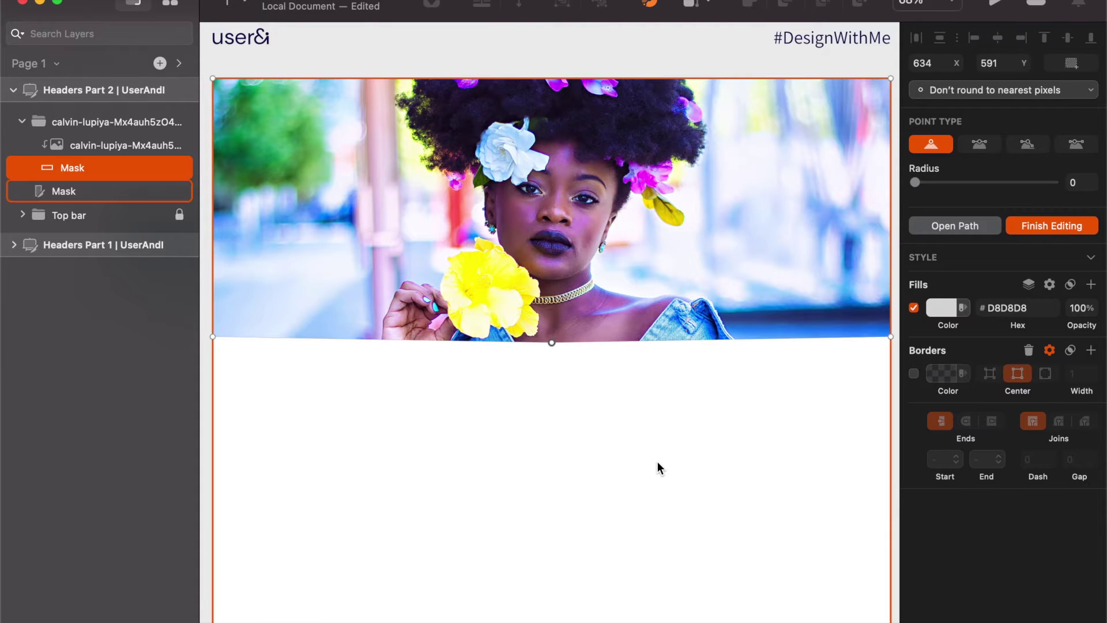
{"action": "key", "text": "shift+Down"}
{"action": "key", "text": "shift+Down"}
{"action": "key", "text": "shift+Down"}
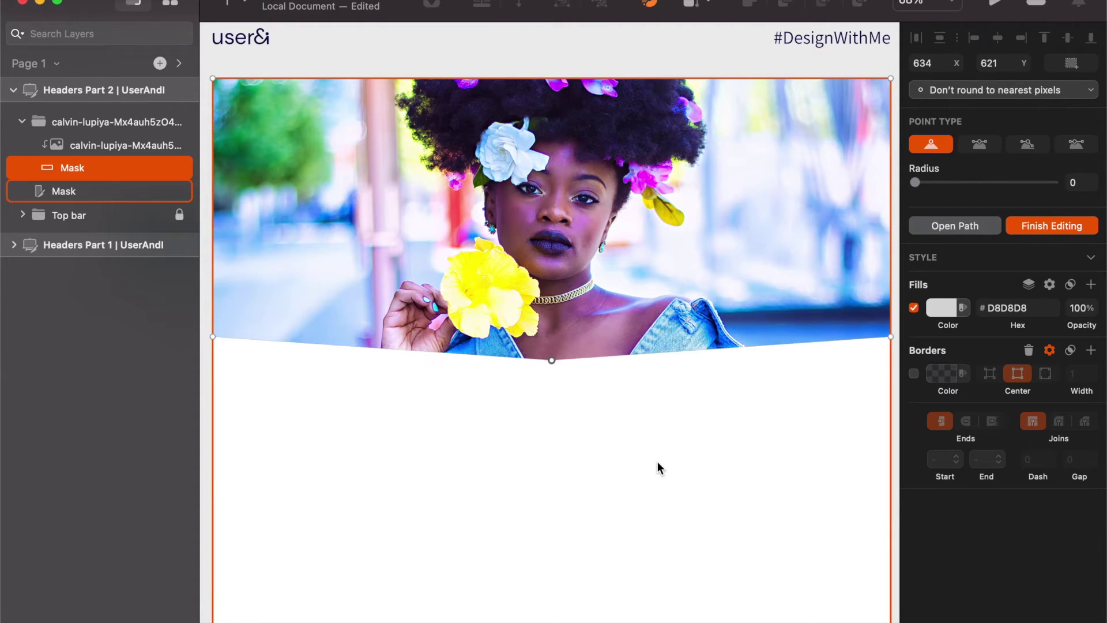
{"action": "key", "text": "shift+Down"}
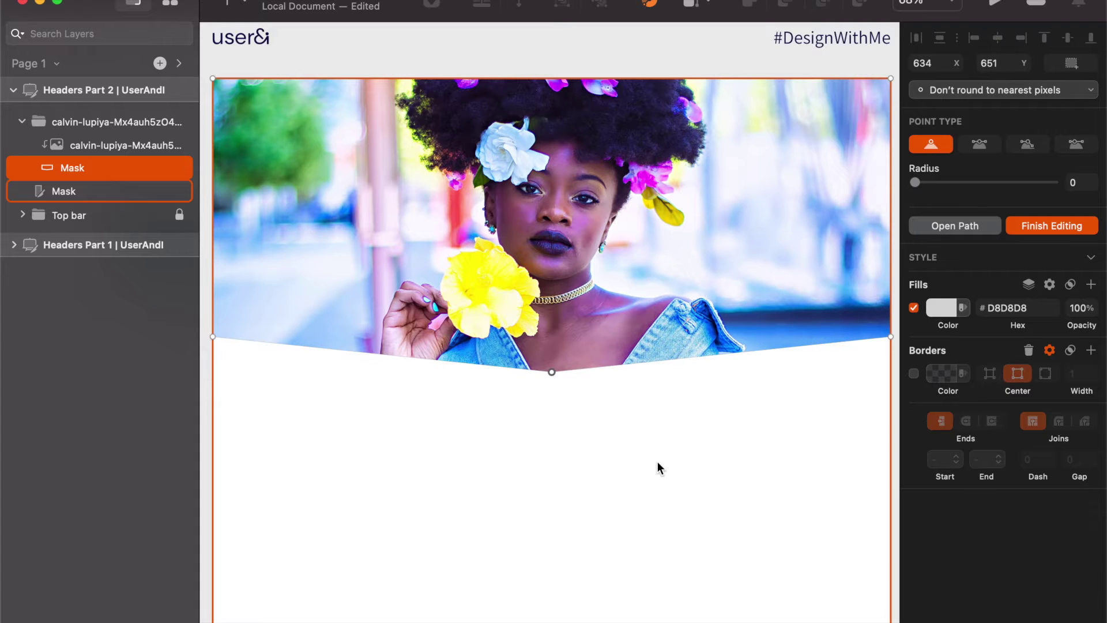
Step: Raise the mask's three lower points together so the mask is about 432 tall
{"action": "left_click", "coordinate": [890, 336], "text": "shift"}
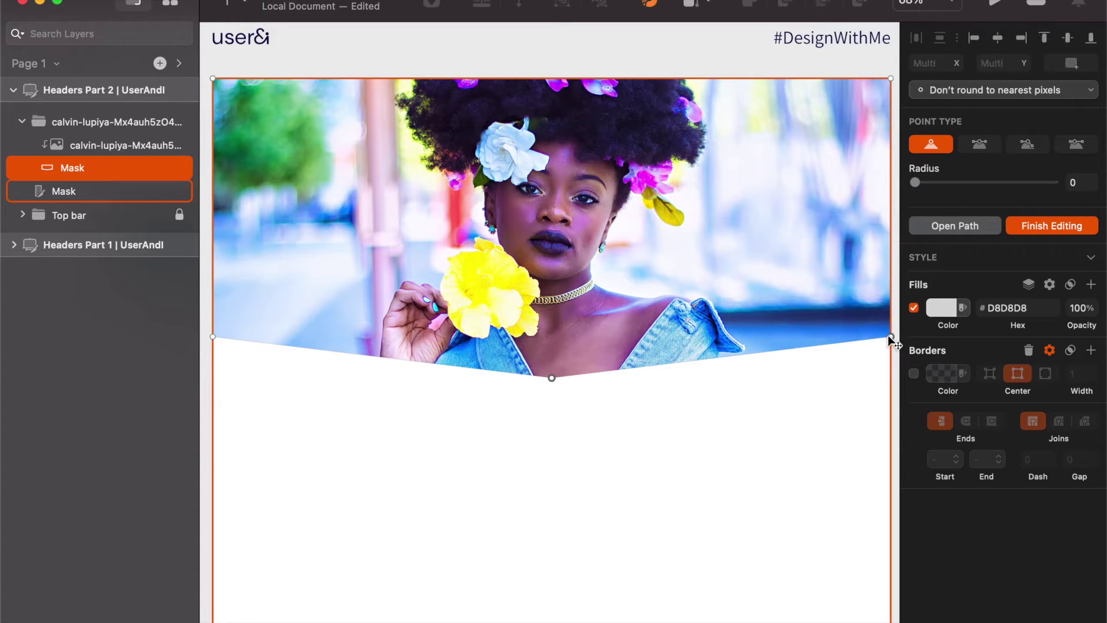
{"action": "left_click", "coordinate": [210, 335], "text": "shift"}
{"action": "left_click_drag", "start_coordinate": [209, 335], "coordinate": [212, 290]}
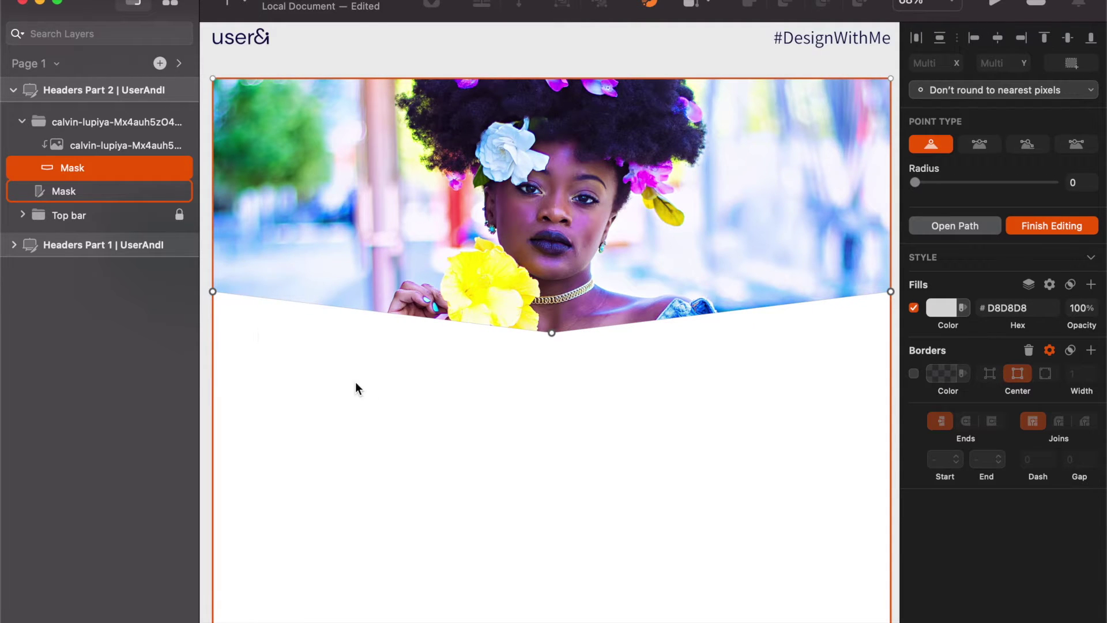
{"action": "left_click", "coordinate": [210, 378]}
{"action": "key", "text": "Escape"}
Step: Add the text "Get the Summer look" just below the photo's chevron point and center it horizontally on the artboard
{"action": "left_click", "coordinate": [615, 387]}
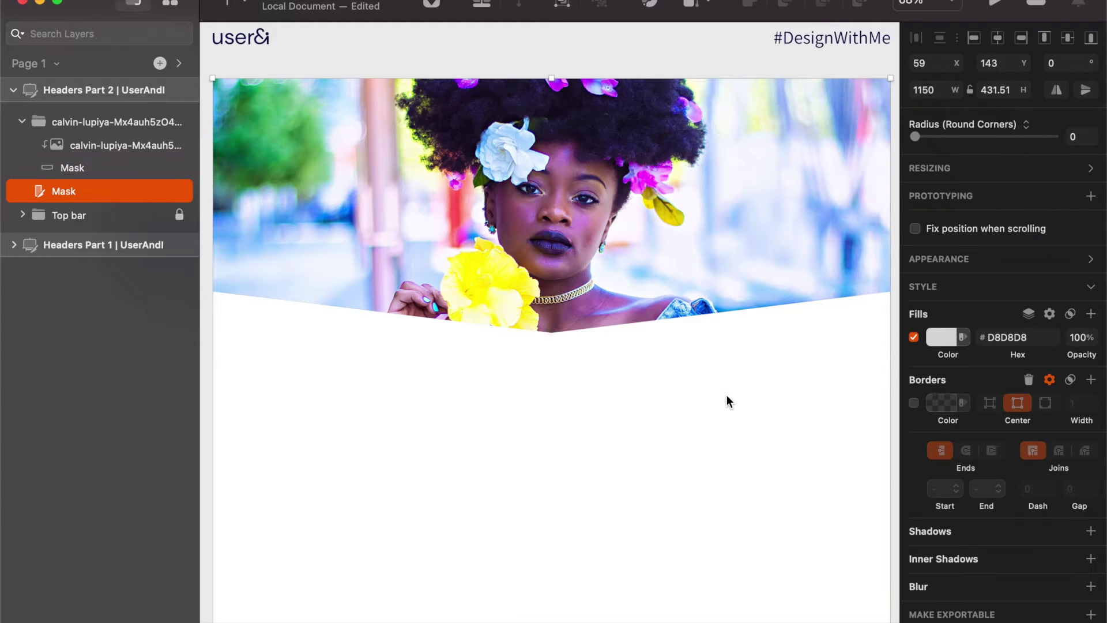
{"action": "key", "text": "r"}
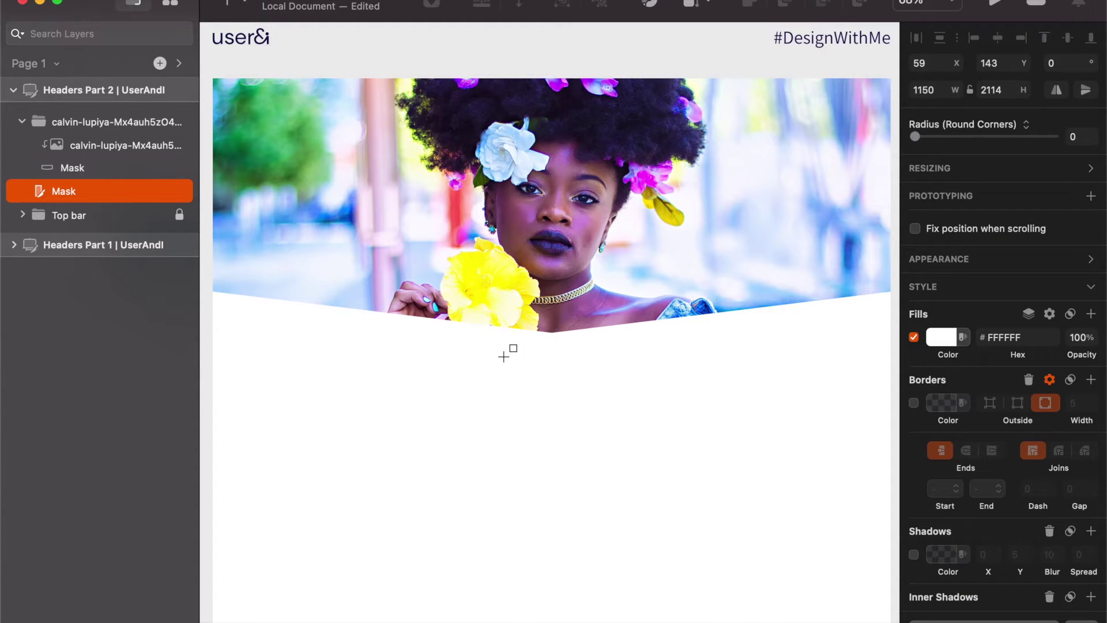
{"action": "left_click", "coordinate": [522, 355]}
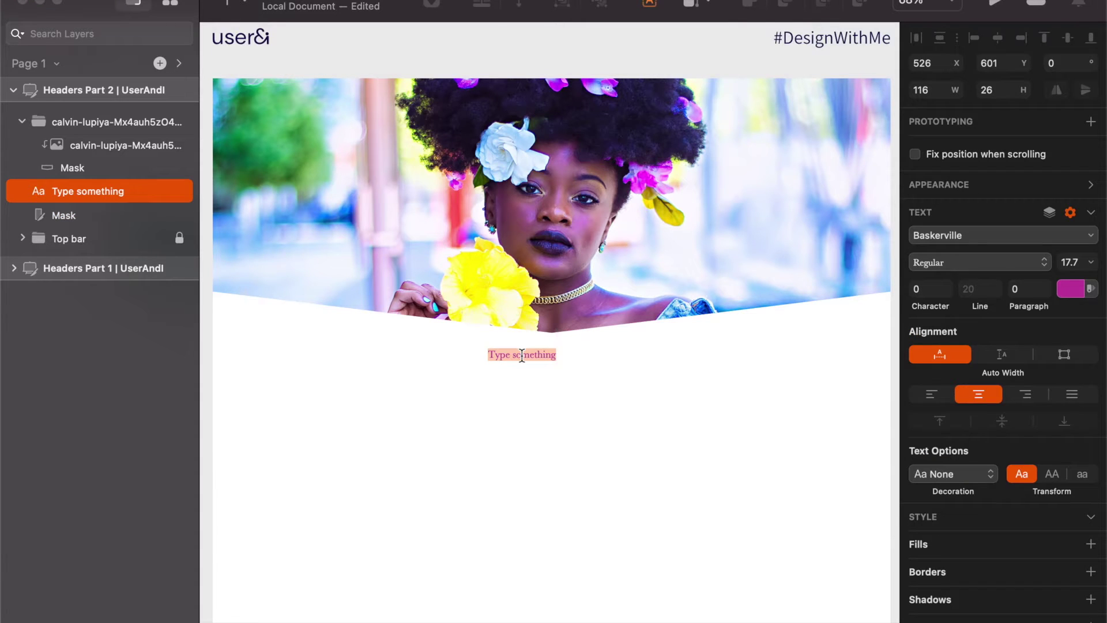
{"action": "type", "text": "Get the"}
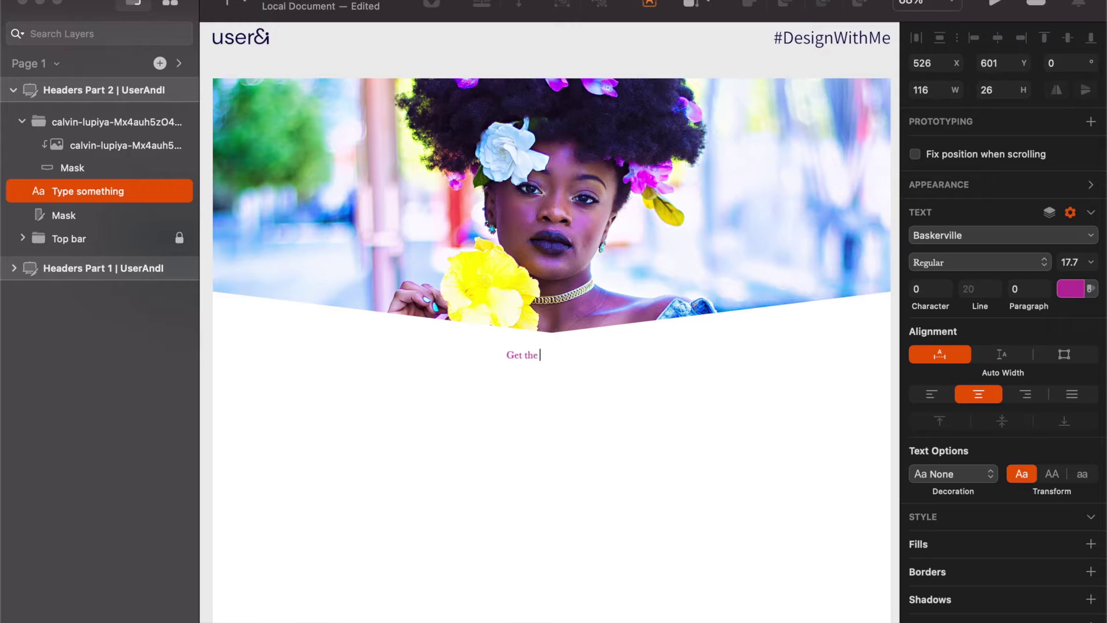
{"action": "type", "text": " Summer look"}
{"action": "key", "text": "Escape"}
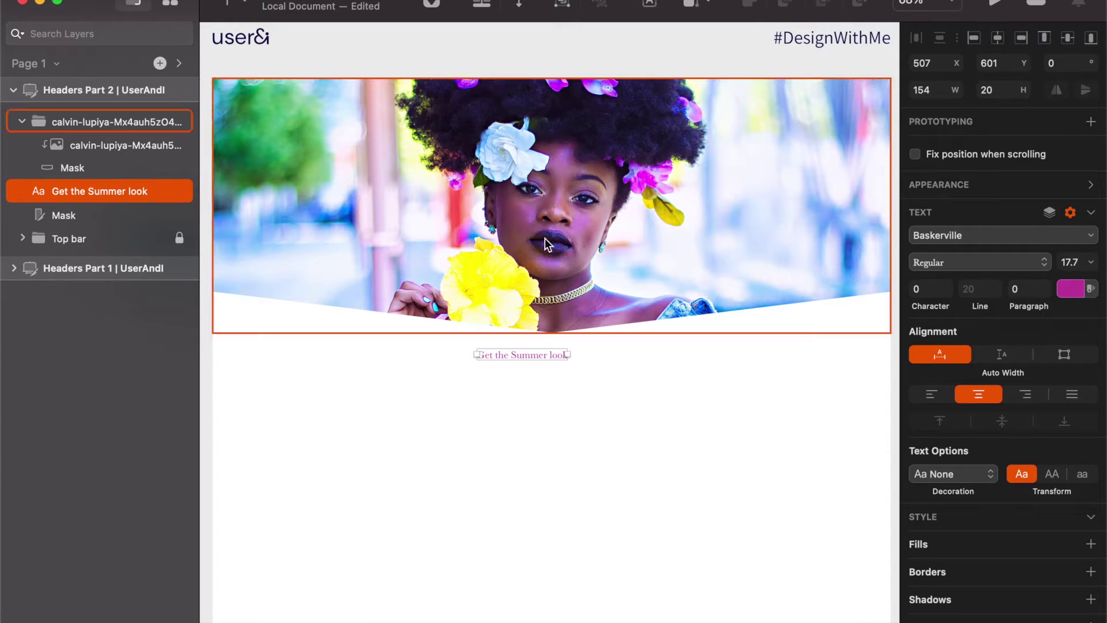
{"action": "left_click", "coordinate": [998, 39]}
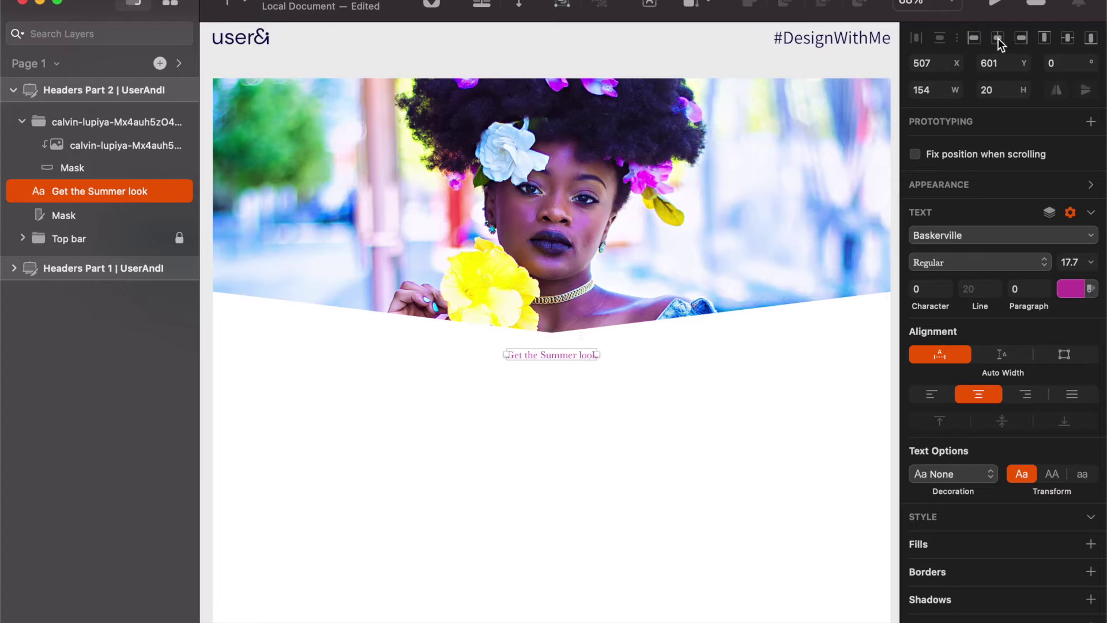
Step: Set the headline's font to Assistant in the Bold weight
{"action": "left_click", "coordinate": [984, 233]}
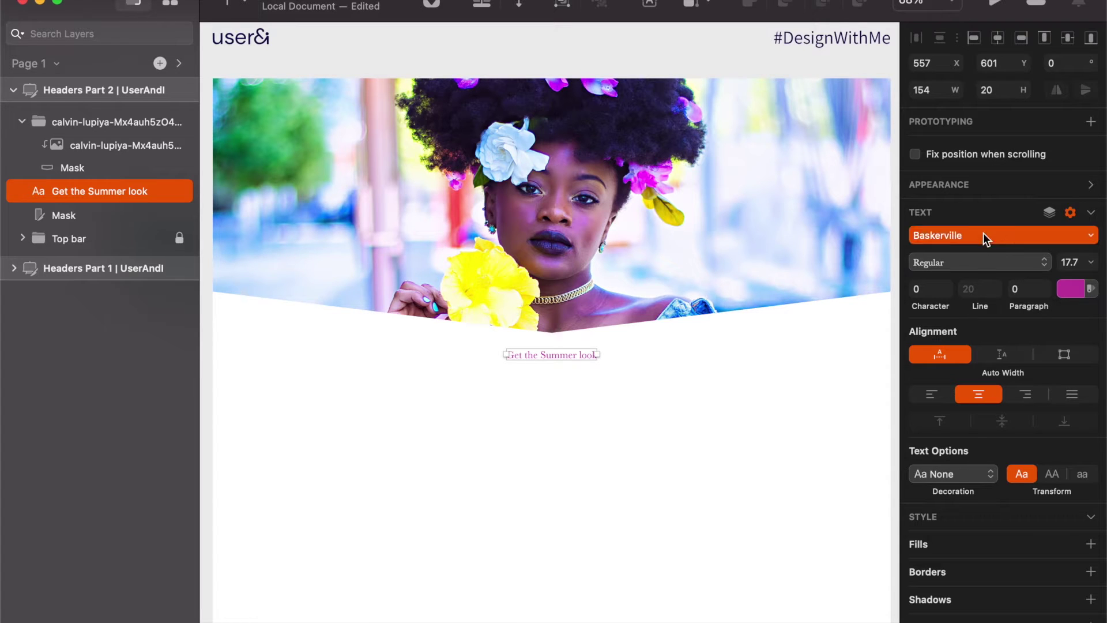
{"action": "type", "text": "ass"}
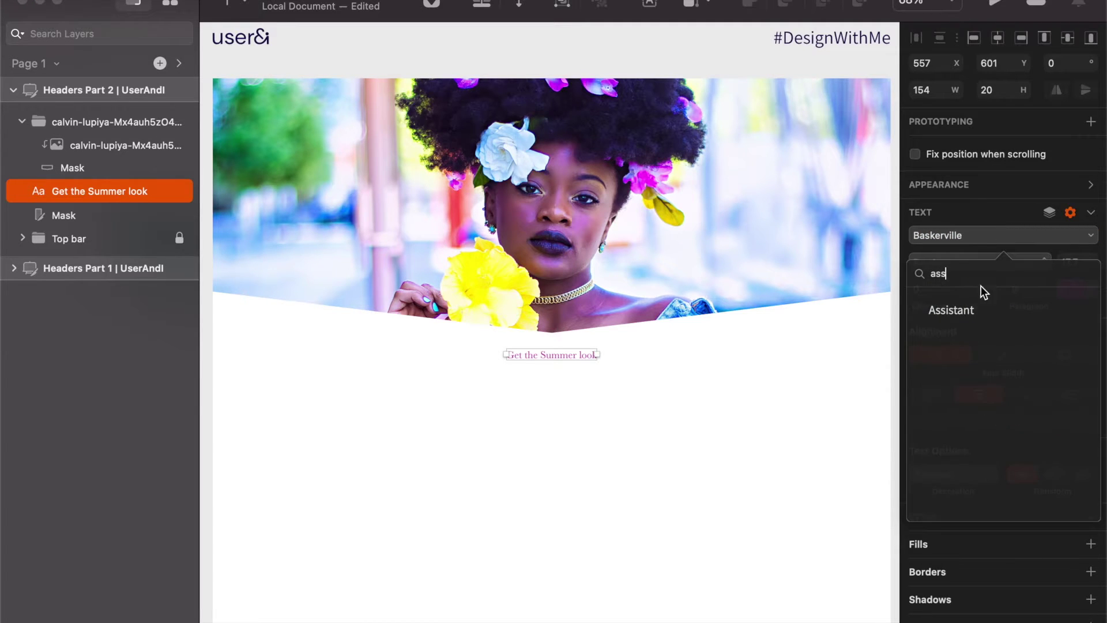
{"action": "left_click", "coordinate": [979, 306]}
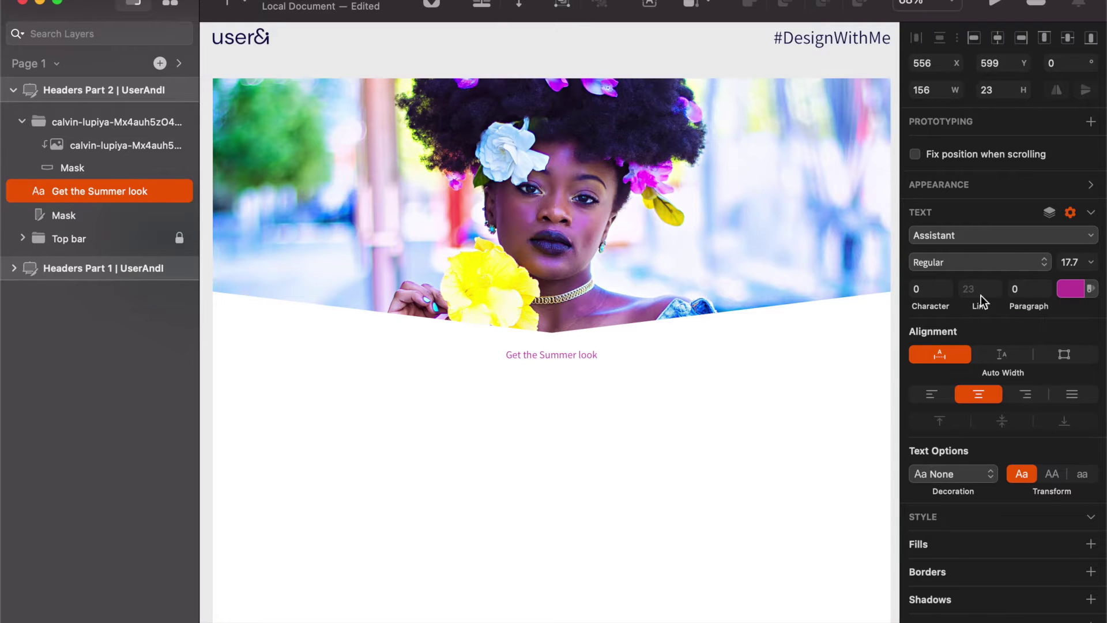
{"action": "left_click", "coordinate": [991, 267]}
{"action": "left_click", "coordinate": [966, 344]}
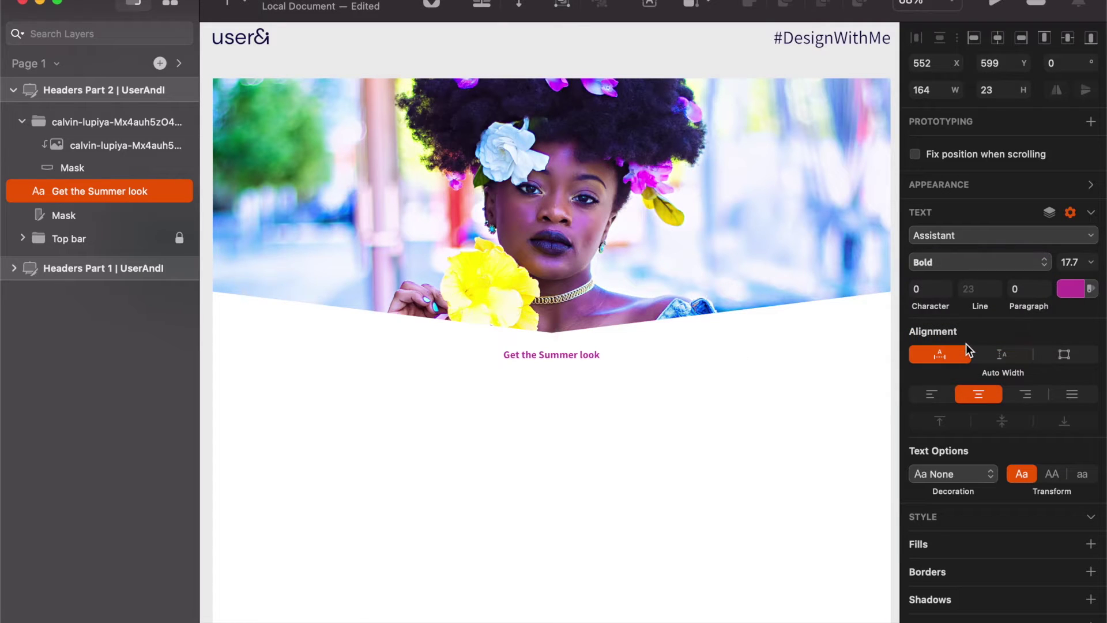
Step: Scale the "Get the Summer look" headline up from its center to 458 wide, a font size of 49.56
{"action": "key", "text": "super+k"}
{"action": "key", "text": "shift+Up"}
{"action": "key", "text": "shift+Up"}
{"action": "key", "text": "shift+Up"}
{"action": "key", "text": "shift+Up"}
{"action": "key", "text": "shift+Up"}
{"action": "key", "text": "shift+Up"}
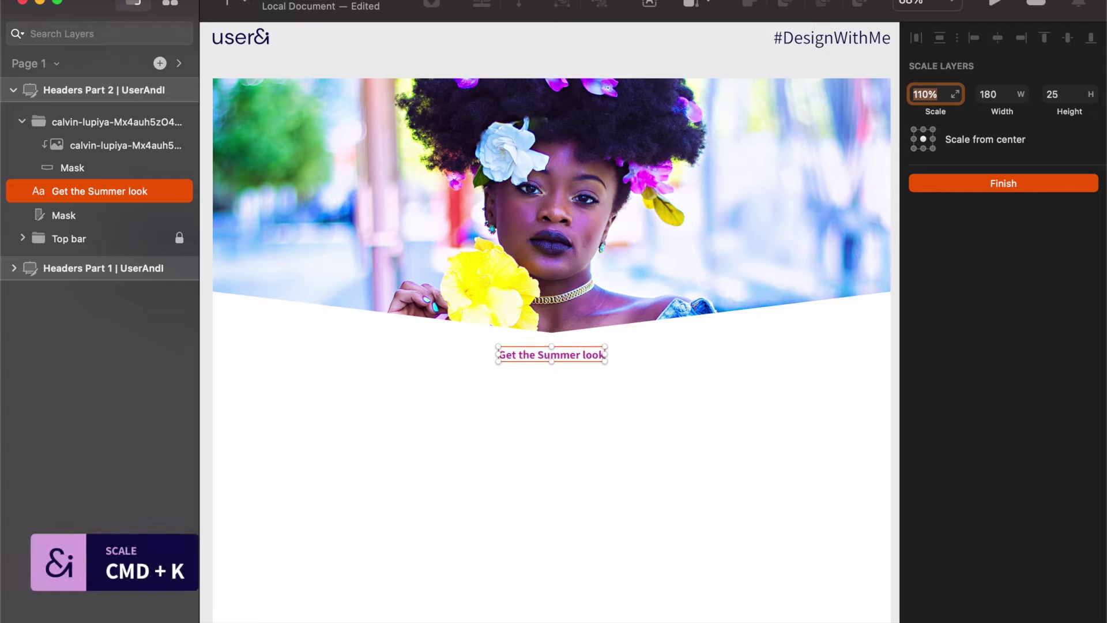
{"action": "key", "text": "shift+Up"}
{"action": "key", "text": "shift+Up"}
{"action": "key", "text": "shift+Up"}
{"action": "key", "text": "shift+Up"}
{"action": "key", "text": "shift+Up"}
{"action": "key", "text": "shift+Up"}
{"action": "key", "text": "shift+Up"}
{"action": "key", "text": "shift+Up"}
{"action": "key", "text": "shift+Up"}
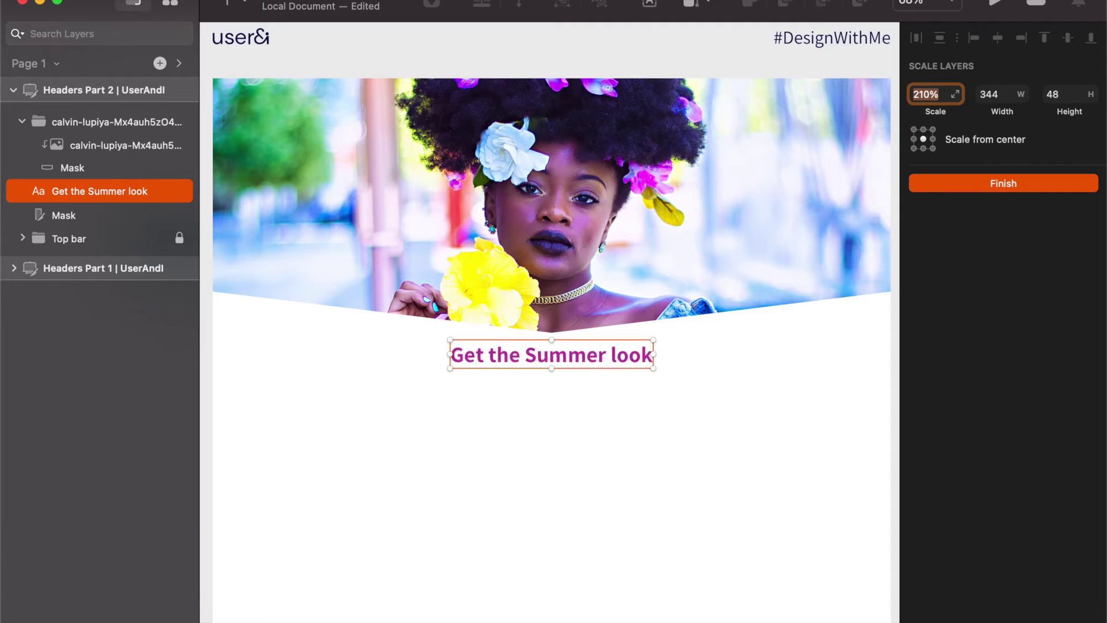
{"action": "key", "text": "shift+Up"}
{"action": "key", "text": "shift+Up"}
{"action": "key", "text": "shift+Up"}
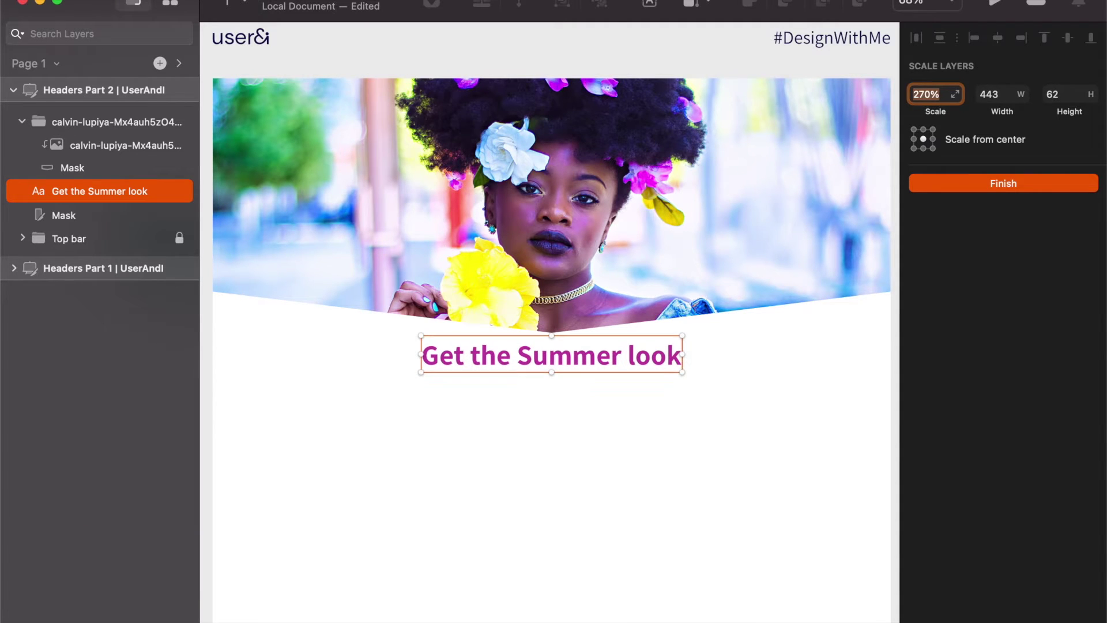
{"action": "key", "text": "Return"}
Step: Nudge the headline vertically beneath the photo's chevron point to Y 581
{"action": "key", "text": "shift+Down"}
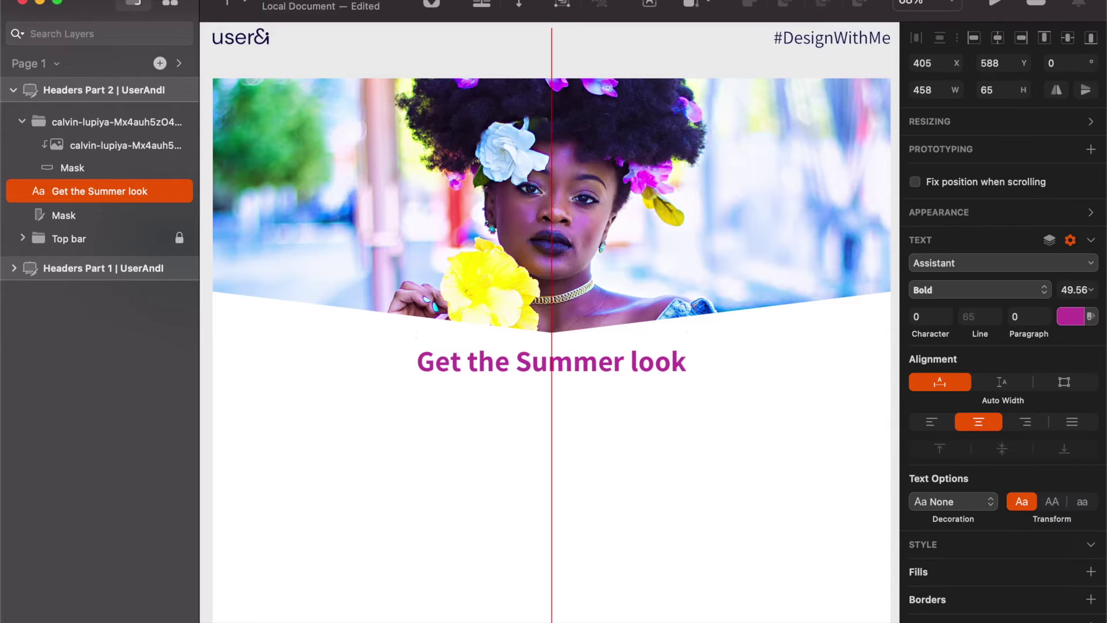
{"action": "key", "text": "shift+Up"}
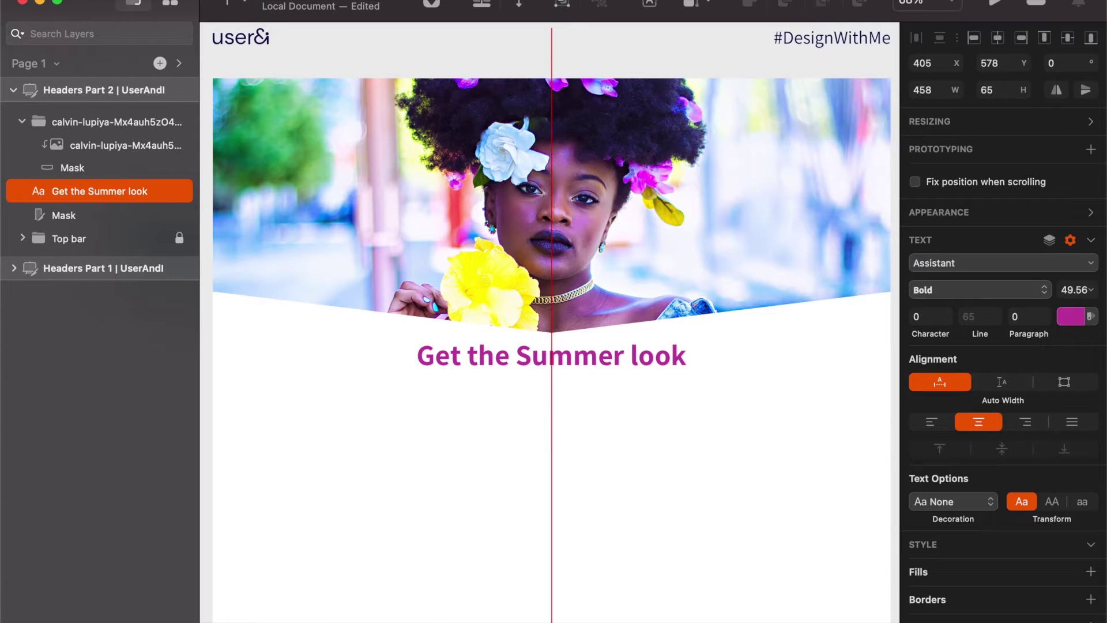
{"action": "key", "text": "Down"}
{"action": "key", "text": "Down"}
{"action": "key", "text": "Down"}
{"action": "key", "text": "super+0"}
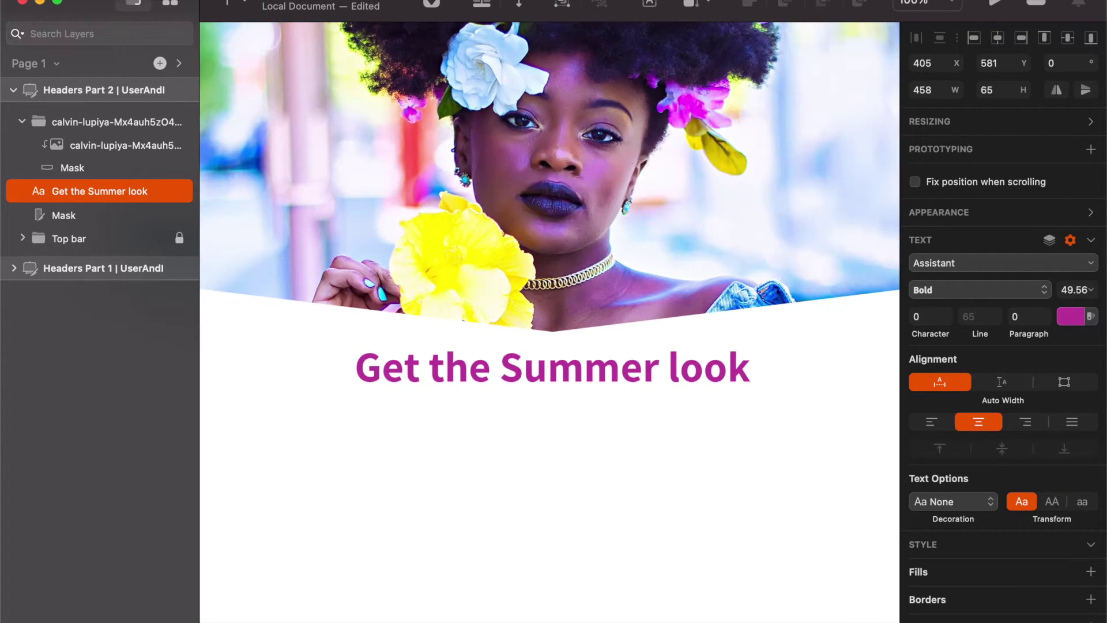
Step: Check the header with the interface hidden, then scale the headline down from its center by about 5%
{"action": "key", "text": "super+period"}
{"action": "scroll", "coordinate": [554, 311], "scroll_direction": "up", "scroll_amount": 5}
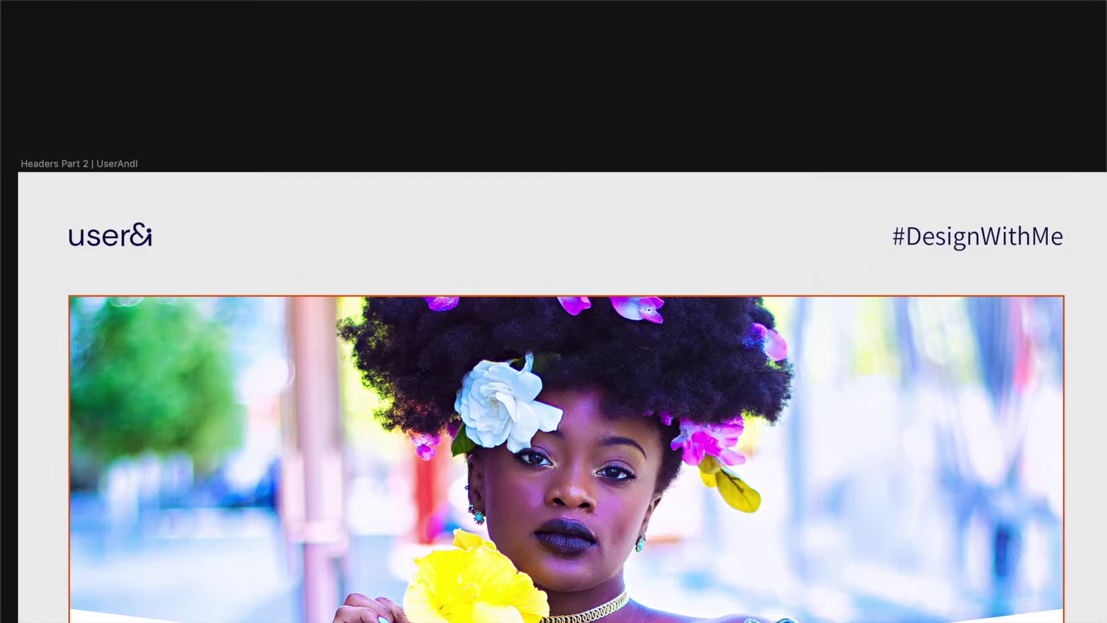
{"action": "scroll", "coordinate": [554, 311], "scroll_direction": "down", "scroll_amount": 2}
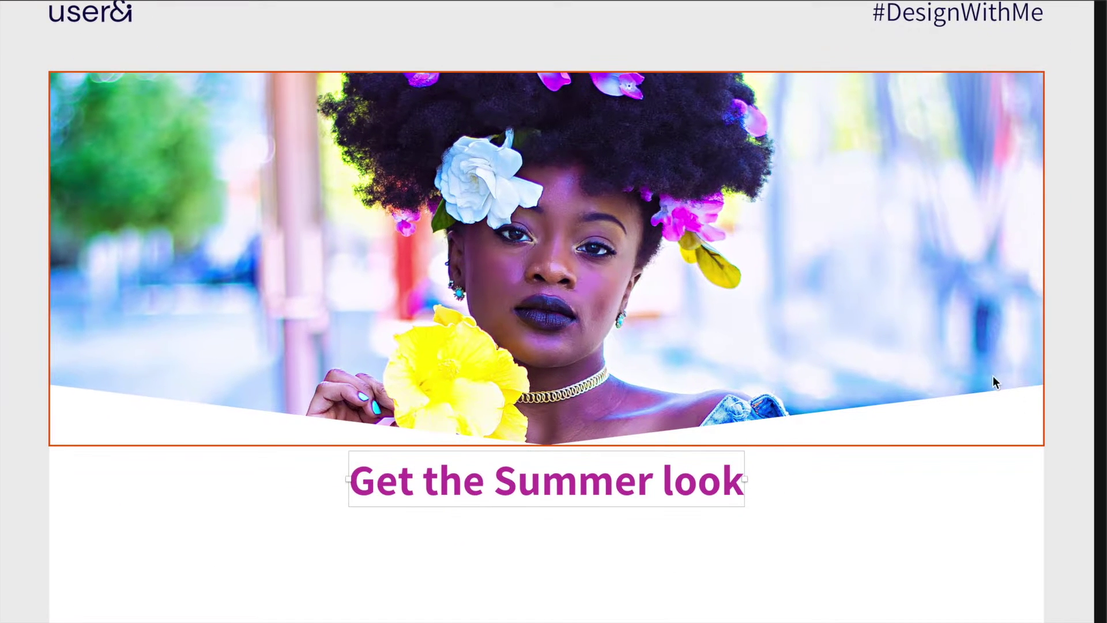
{"action": "left_click", "coordinate": [1069, 489]}
{"action": "left_click", "coordinate": [738, 490]}
{"action": "key", "text": "super+period"}
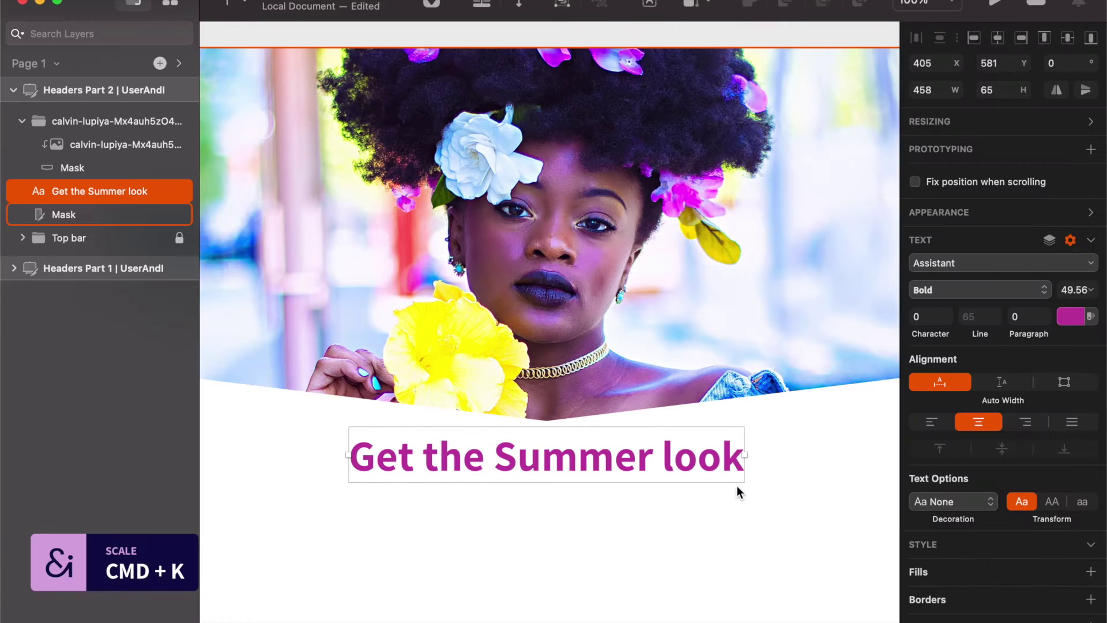
{"action": "key", "text": "super+k"}
{"action": "key", "text": "Down"}
{"action": "key", "text": "Down"}
{"action": "key", "text": "Down"}
{"action": "key", "text": "Down"}
{"action": "key", "text": "Down"}
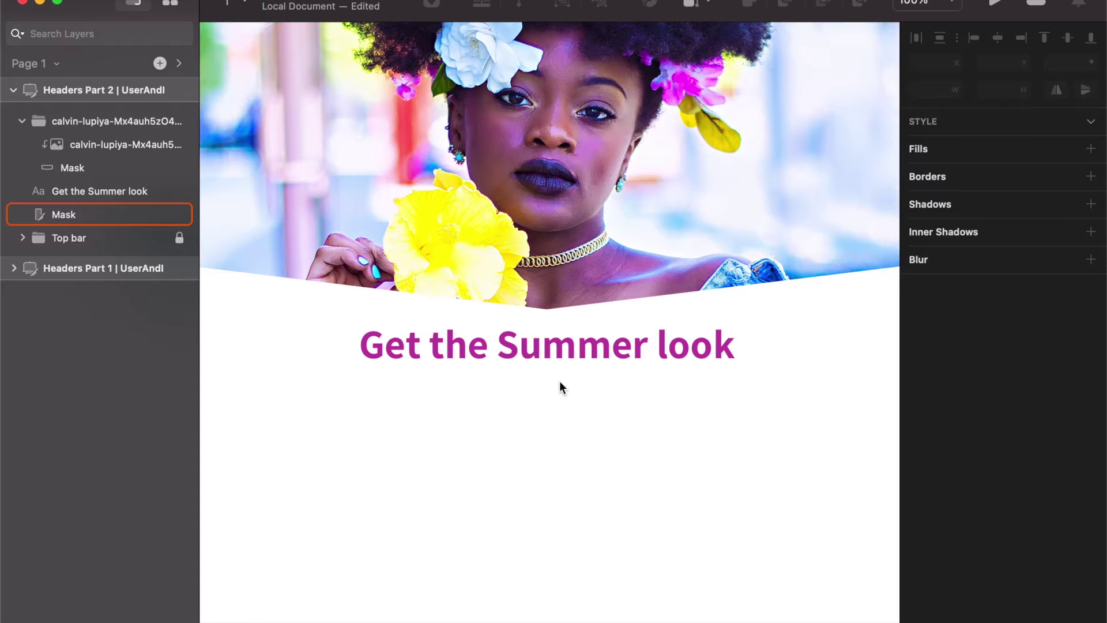
Step: Add a tagline reading "Explore our new range of lipsticks" just below the headline
{"action": "key", "text": "t"}
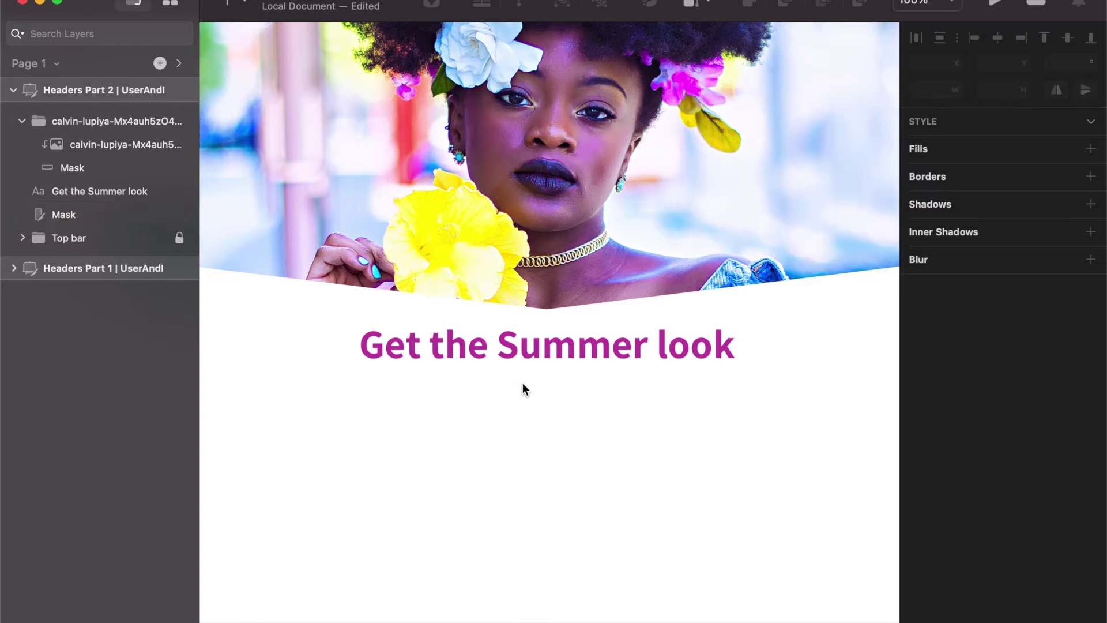
{"action": "left_click", "coordinate": [525, 389]}
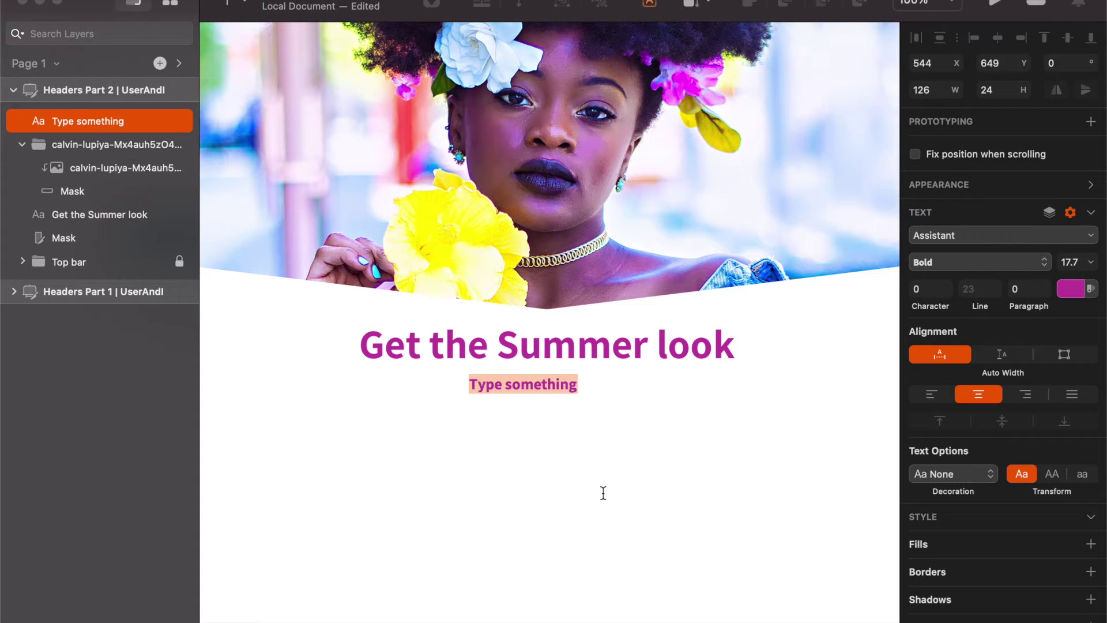
{"action": "type", "text": "Explore "}
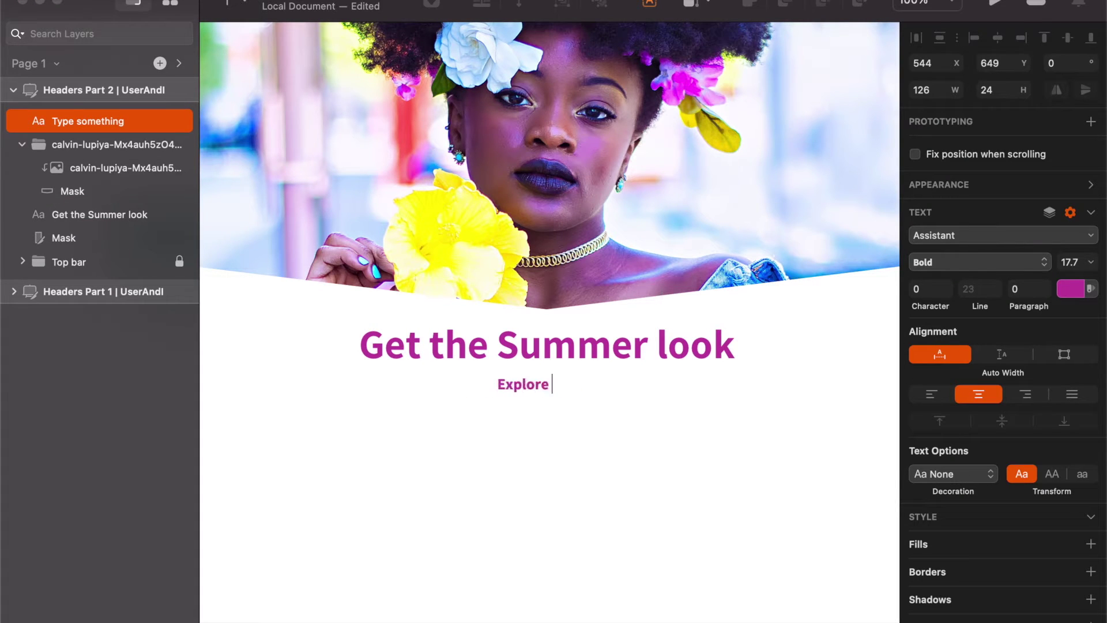
{"action": "type", "text": "the new range "}
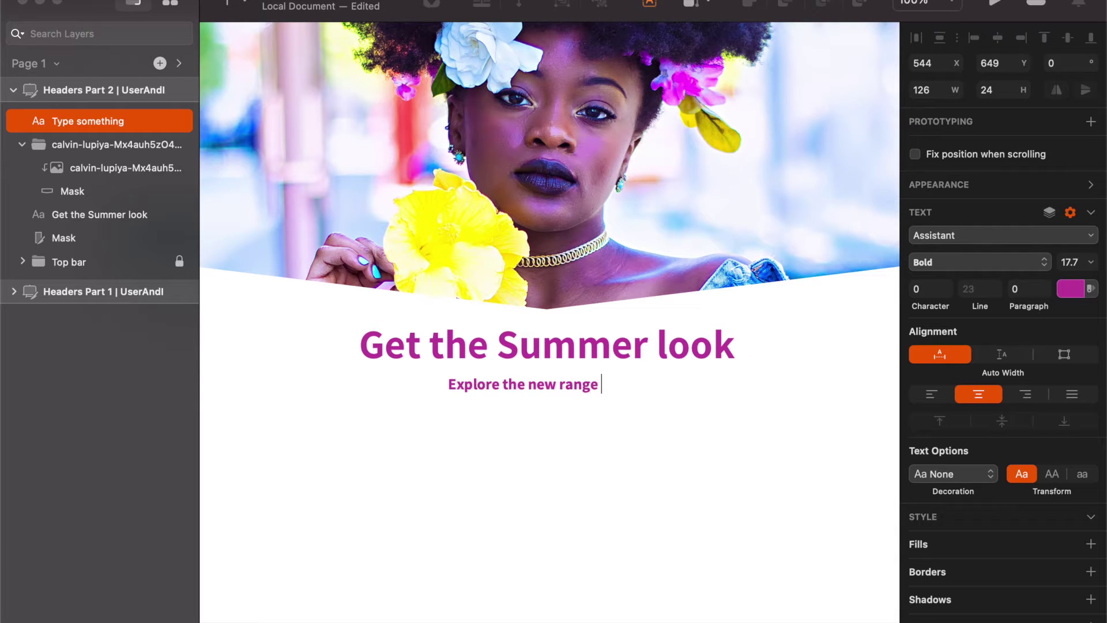
{"action": "type", "text": "for yuo"}
{"action": "key", "text": "BackSpace"}
{"action": "key", "text": "BackSpace"}
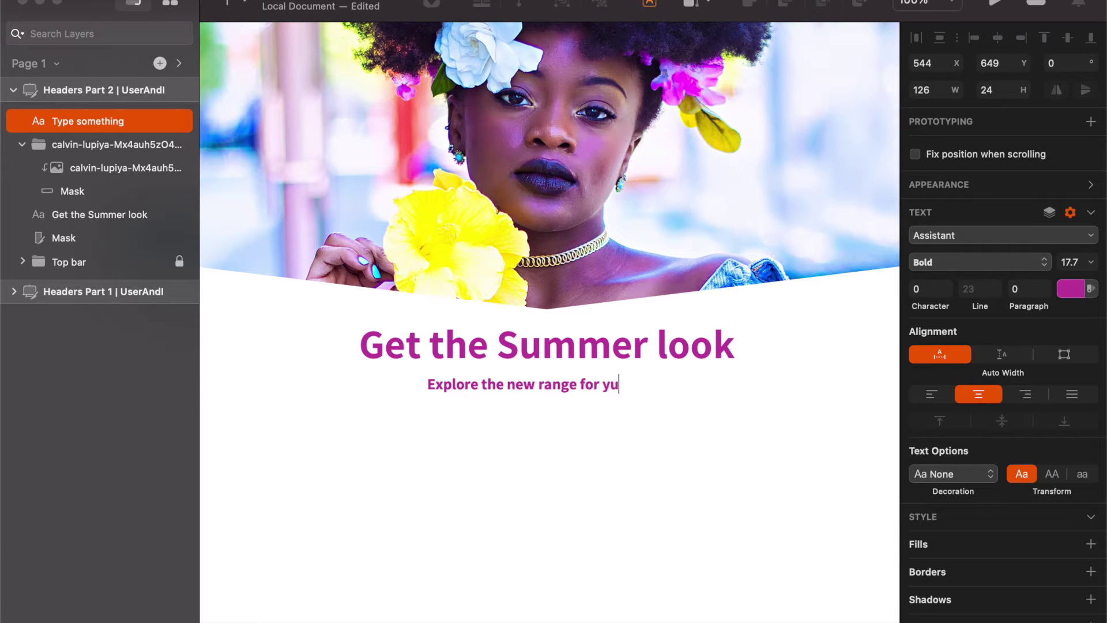
{"action": "key", "text": "BackSpace"}
{"action": "key", "text": "BackSpace"}
{"action": "key", "text": "BackSpace"}
{"action": "key", "text": "BackSpace"}
{"action": "key", "text": "BackSpace"}
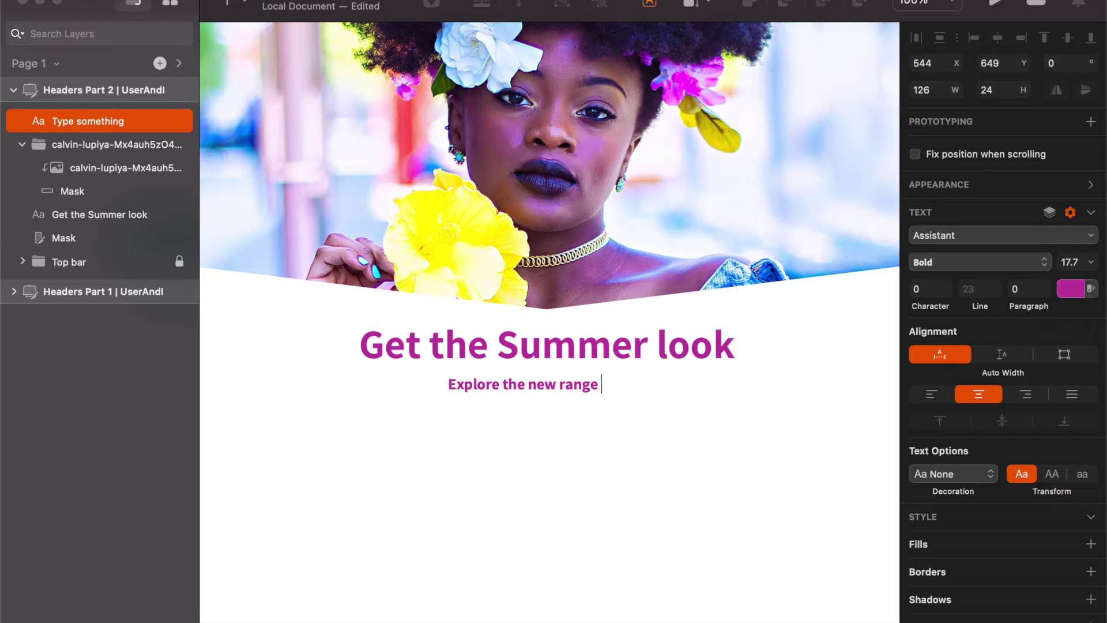
{"action": "key", "text": "alt+shift+Right"}
{"action": "type", "text": "our"}
{"action": "key", "text": "super+Right"}
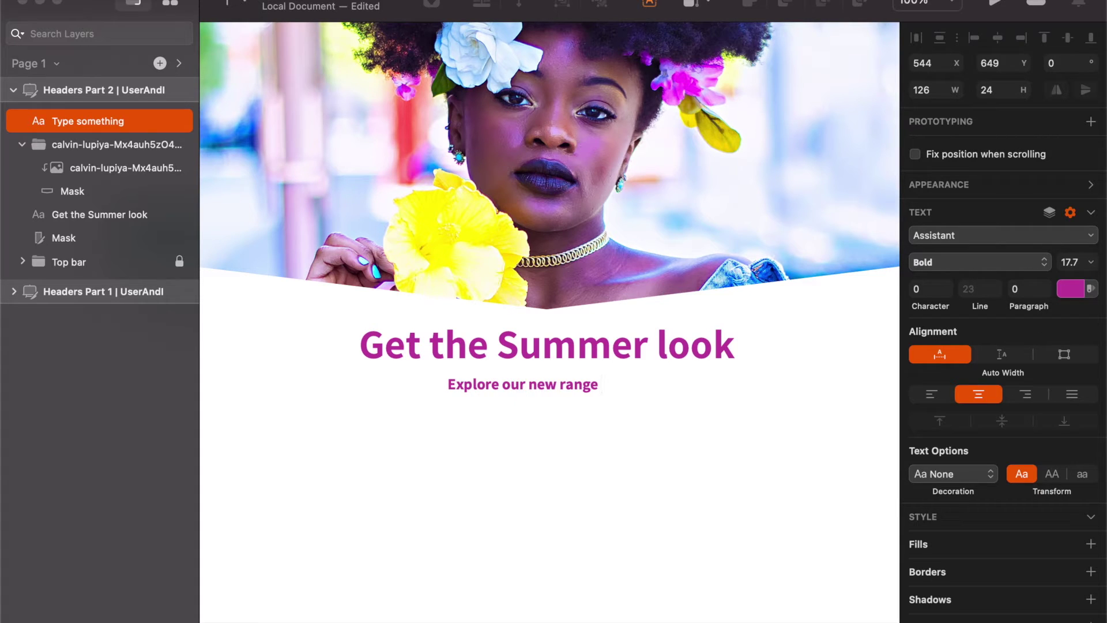
{"action": "type", "text": "of lipstit"}
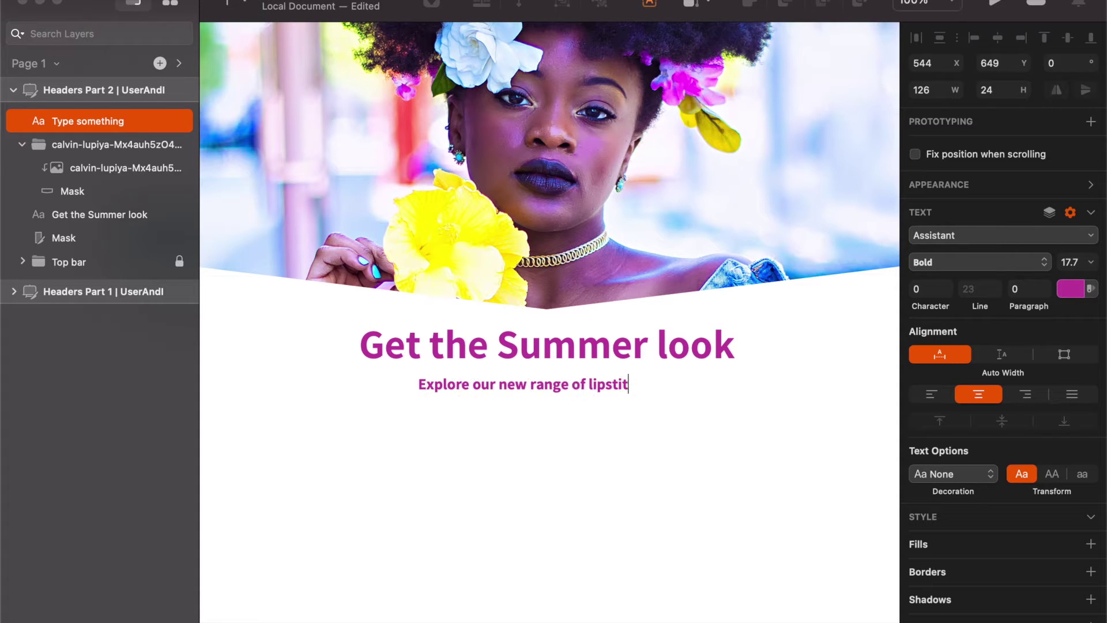
{"action": "key", "text": "BackSpace"}
{"action": "type", "text": "cks for t"}
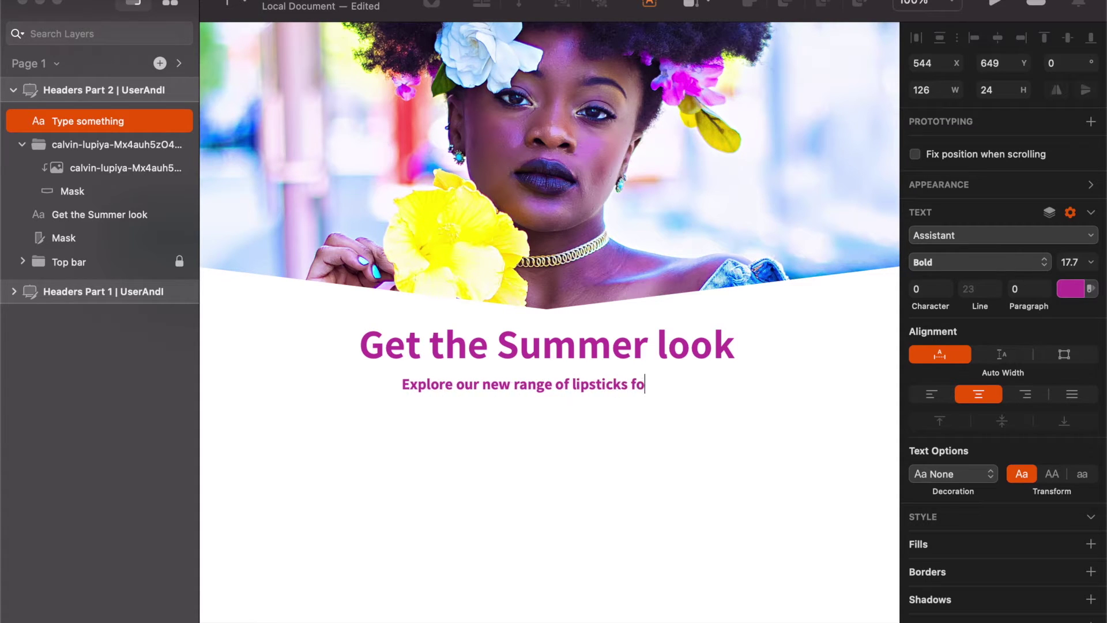
{"action": "key", "text": "BackSpace"}
{"action": "key", "text": "BackSpace"}
{"action": "key", "text": "BackSpace"}
{"action": "key", "text": "BackSpace"}
{"action": "key", "text": "BackSpace"}
{"action": "key", "text": "Escape"}
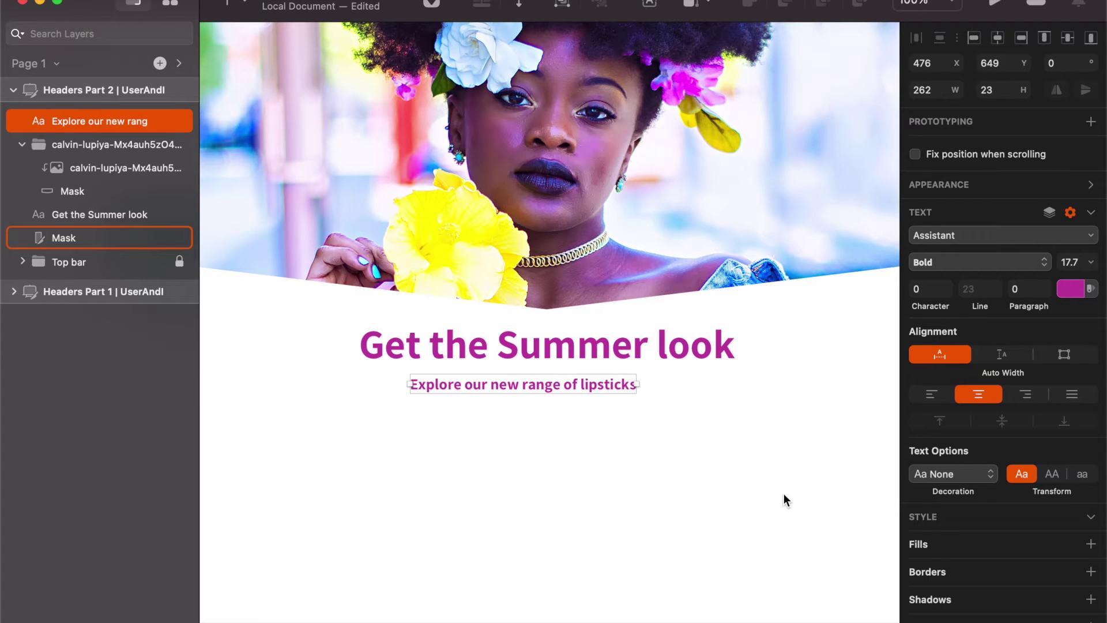
Step: Try uppercase on the tagline, restore its original case, and center it horizontally on the artboard
{"action": "left_click", "coordinate": [1051, 474]}
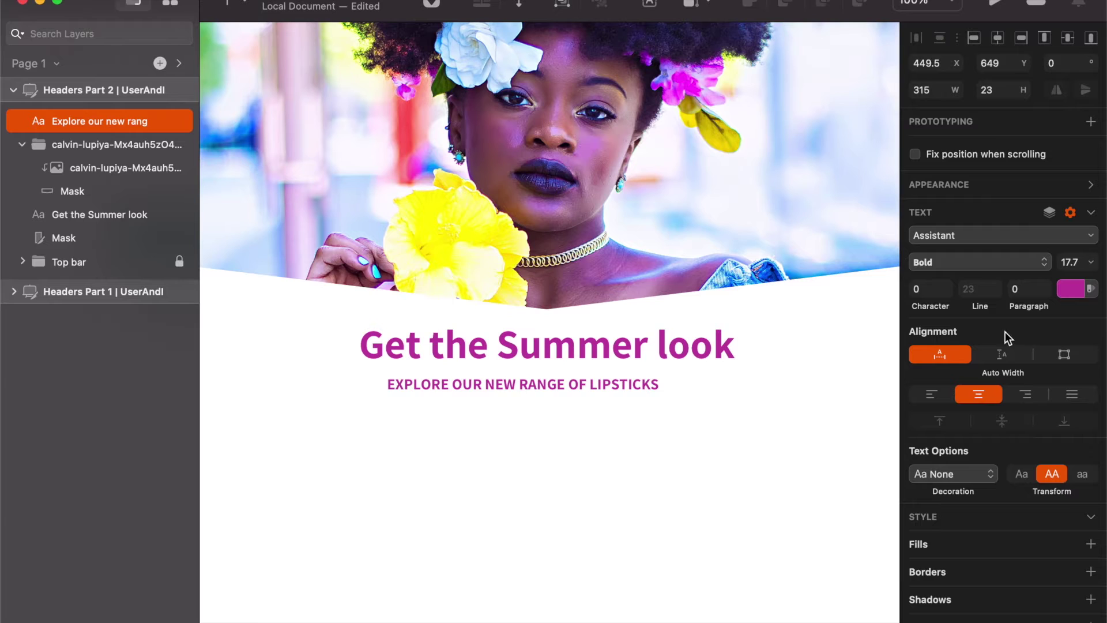
{"action": "left_click", "coordinate": [1022, 474]}
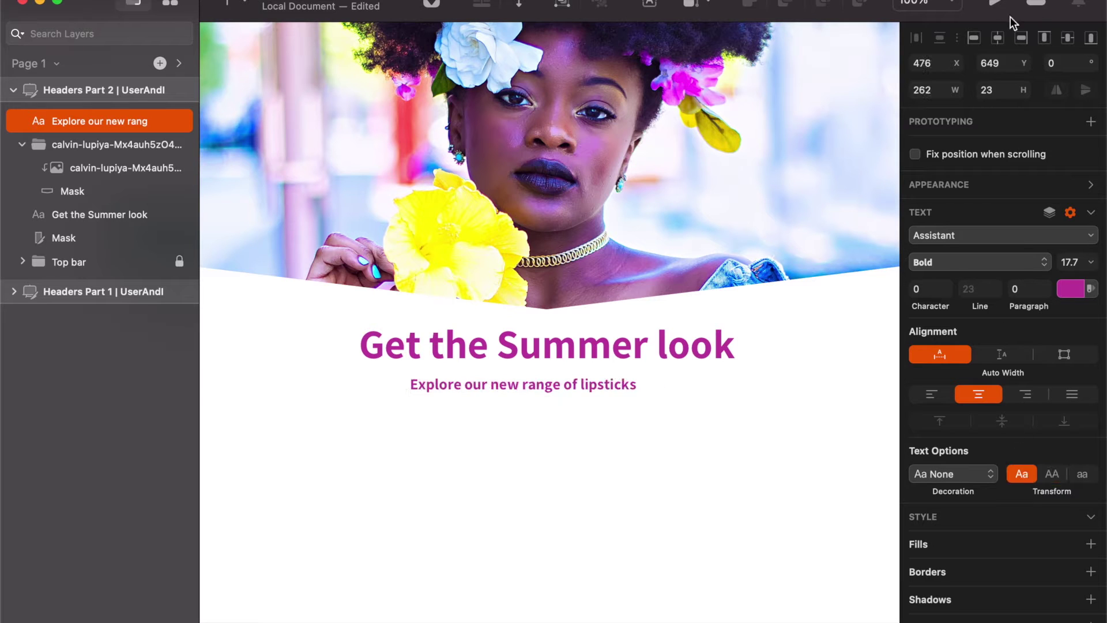
{"action": "left_click", "coordinate": [990, 39]}
Step: Set the tagline's font to Baskerville in the Regular weight
{"action": "left_click", "coordinate": [1004, 261]}
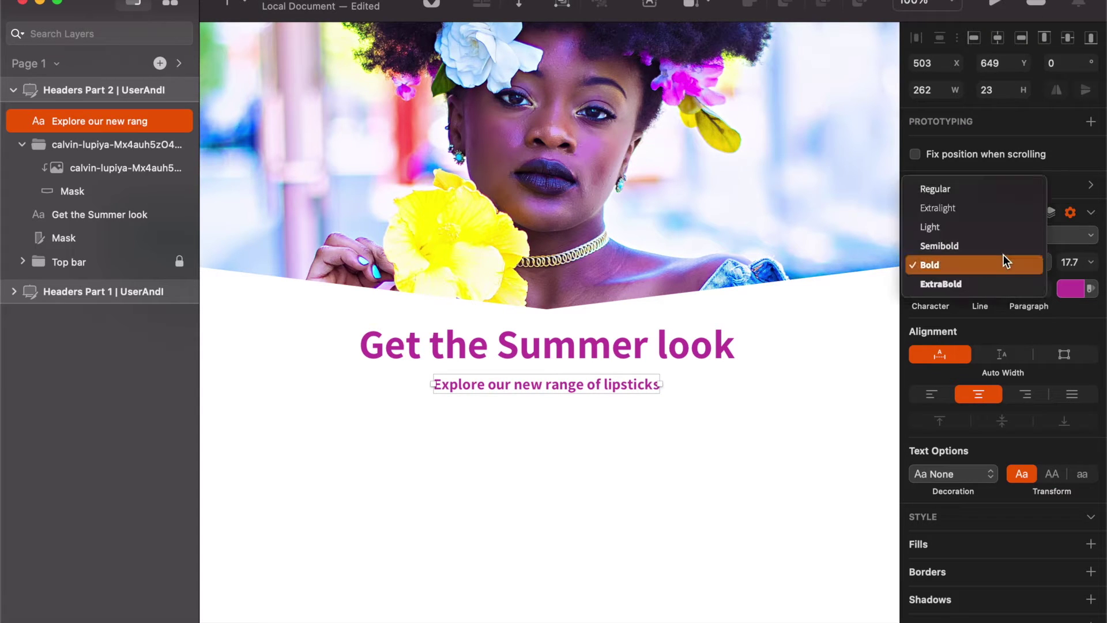
{"action": "left_click", "coordinate": [1004, 254]}
{"action": "left_click", "coordinate": [1051, 232]}
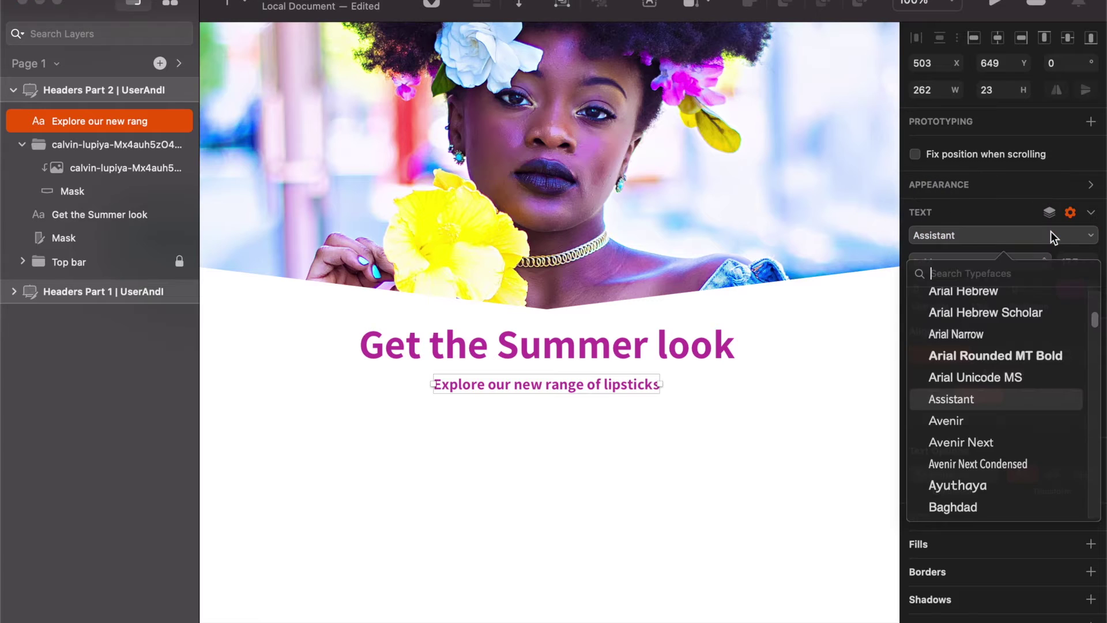
{"action": "type", "text": "bas"}
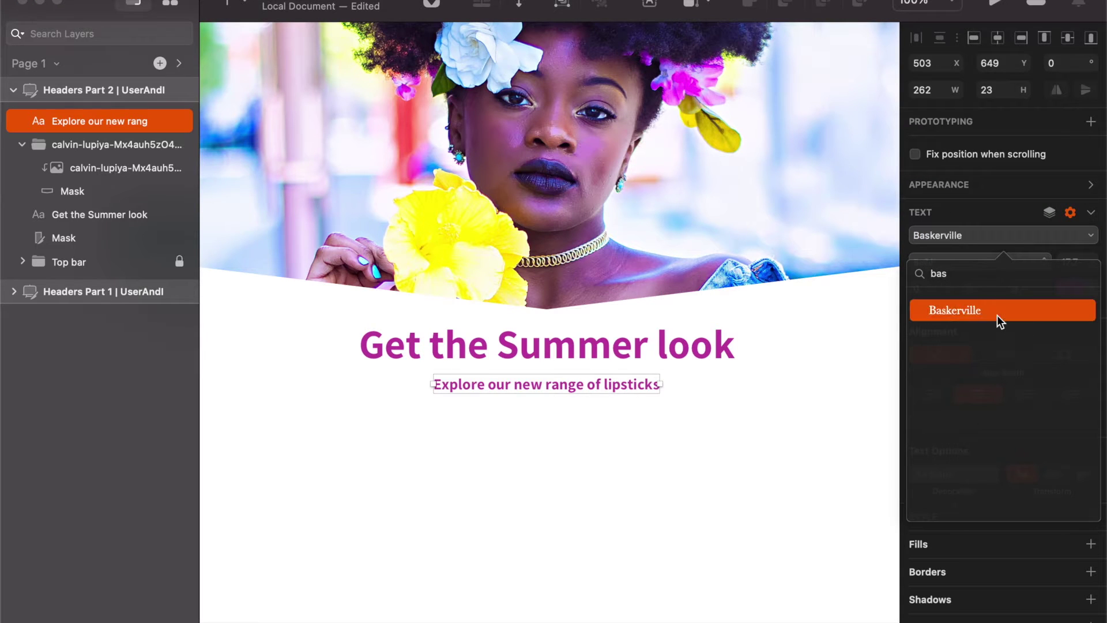
{"action": "left_click", "coordinate": [980, 254]}
{"action": "left_click", "coordinate": [975, 254]}
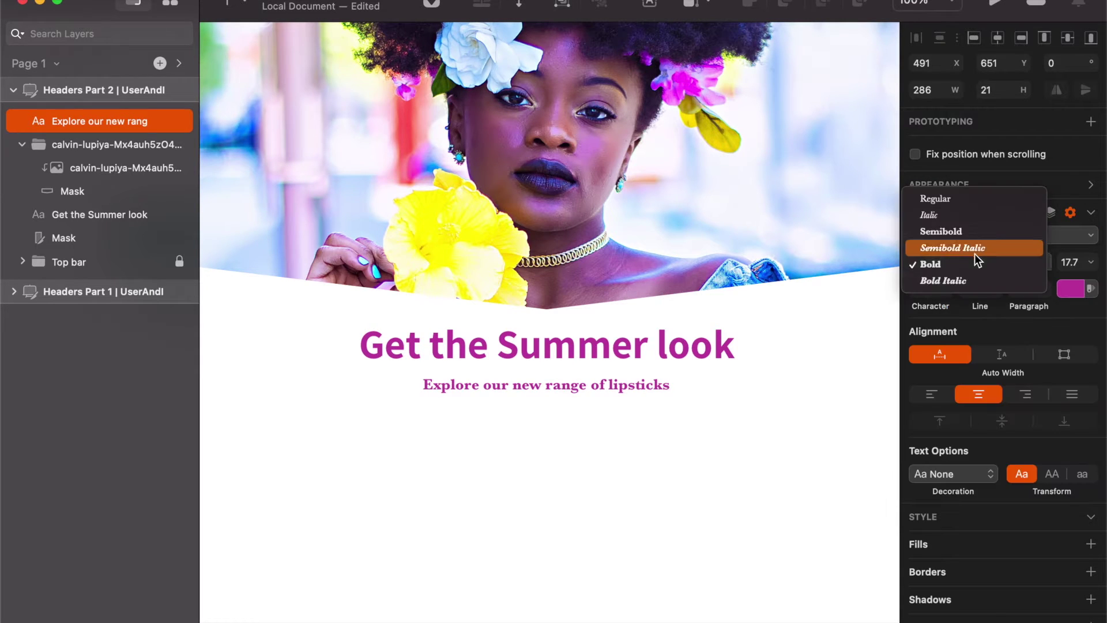
{"action": "left_click", "coordinate": [977, 230]}
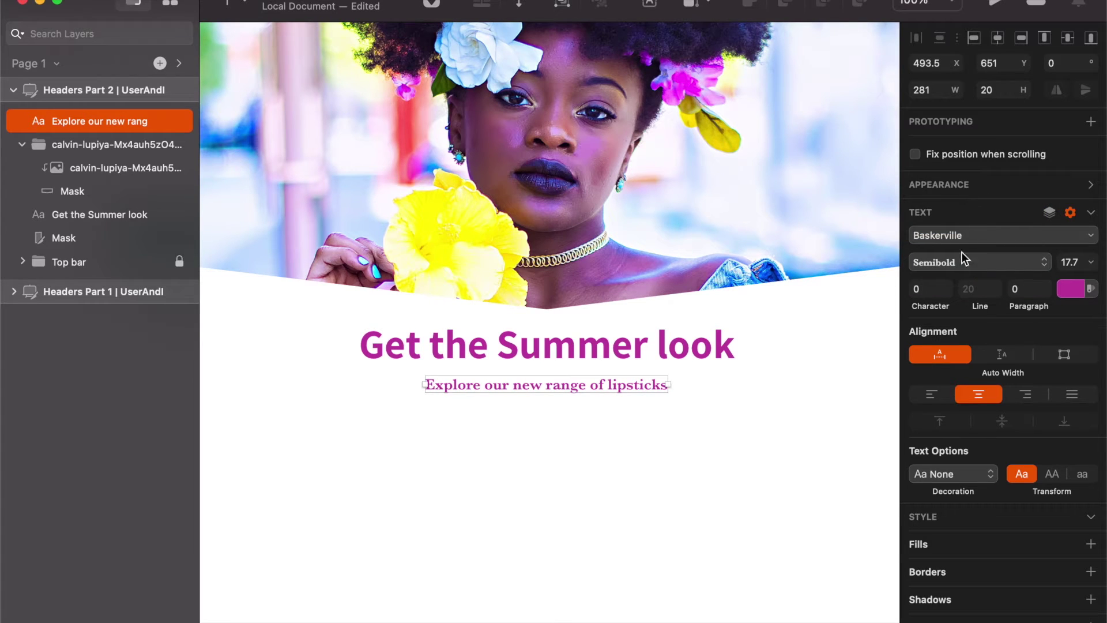
{"action": "left_click", "coordinate": [992, 265]}
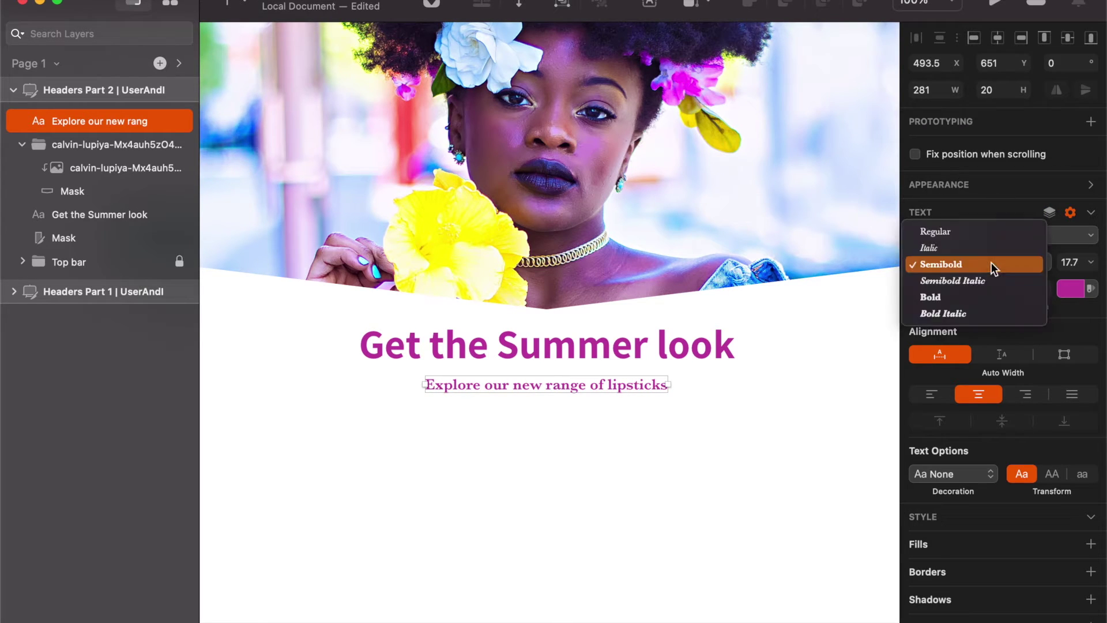
{"action": "left_click", "coordinate": [973, 230]}
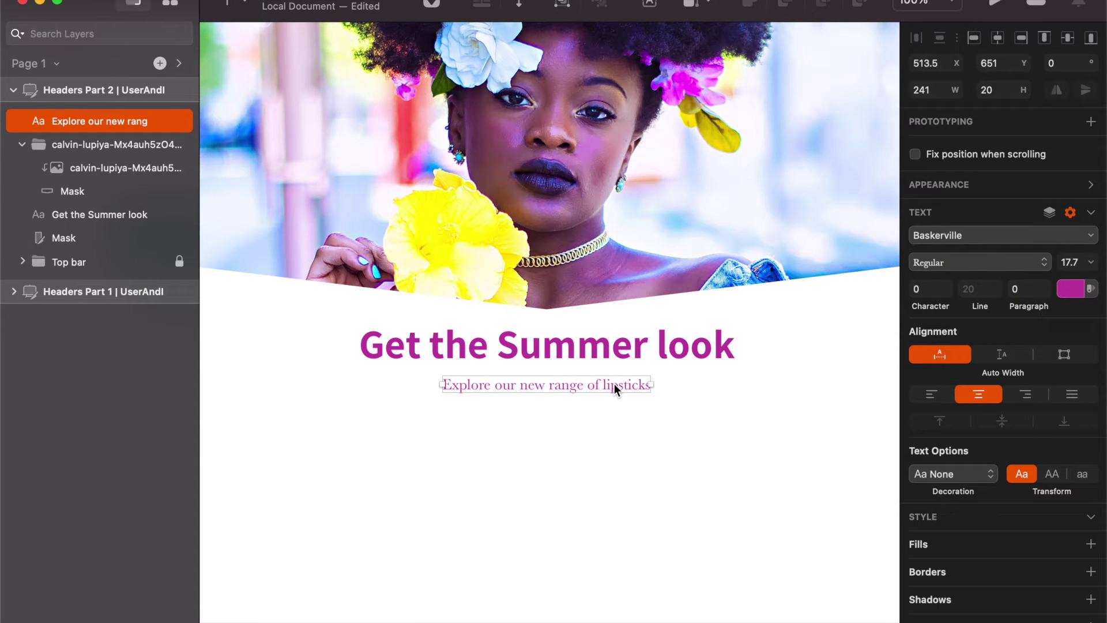
Step: Scale the tagline up from its center to 304 wide, a font size of 22.3
{"action": "key", "text": "super+k"}
{"action": "key", "text": "Up"}
{"action": "key", "text": "Up"}
{"action": "key", "text": "Up"}
{"action": "key", "text": "Up"}
{"action": "key", "text": "Up"}
{"action": "key", "text": "Up"}
{"action": "key", "text": "Up"}
{"action": "key", "text": "Up"}
{"action": "key", "text": "Up"}
{"action": "key", "text": "Up"}
{"action": "key", "text": "Up"}
{"action": "key", "text": "Up"}
{"action": "key", "text": "Up"}
{"action": "key", "text": "Up"}
{"action": "key", "text": "Up"}
{"action": "key", "text": "Up"}
{"action": "key", "text": "Up"}
{"action": "key", "text": "Up"}
{"action": "key", "text": "Up"}
{"action": "key", "text": "Up"}
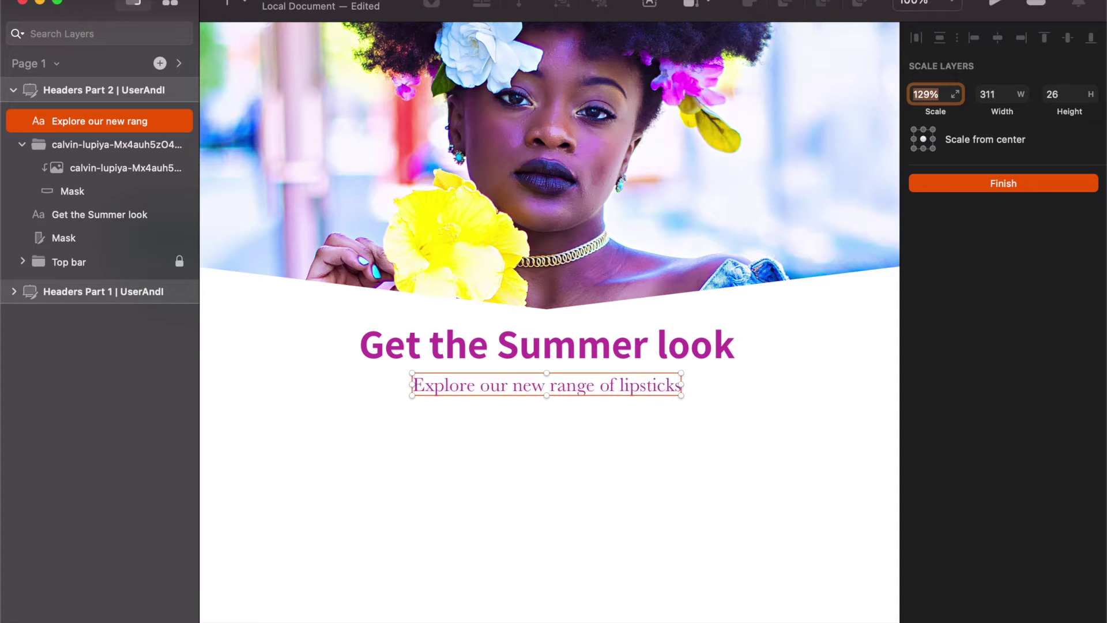
{"action": "key", "text": "Down"}
{"action": "key", "text": "Down"}
{"action": "key", "text": "Down"}
{"action": "key", "text": "Return"}
Step: Move the tagline up closer to the headline, to Y 643
{"action": "key", "text": "Up"}
{"action": "key", "text": "Up"}
{"action": "key", "text": "Up"}
{"action": "key", "text": "Up"}
{"action": "key", "text": "Up"}
{"action": "key", "text": "Up"}
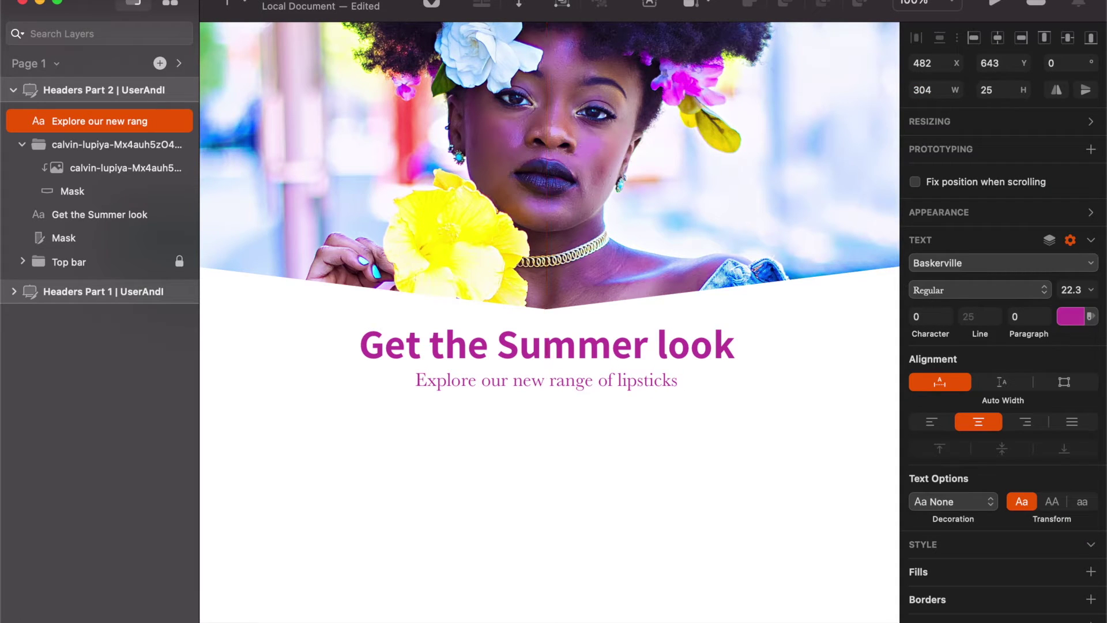
Step: Hide the interface and draw a wide, flat rectangle just below the tagline
{"action": "key", "text": "super+period"}
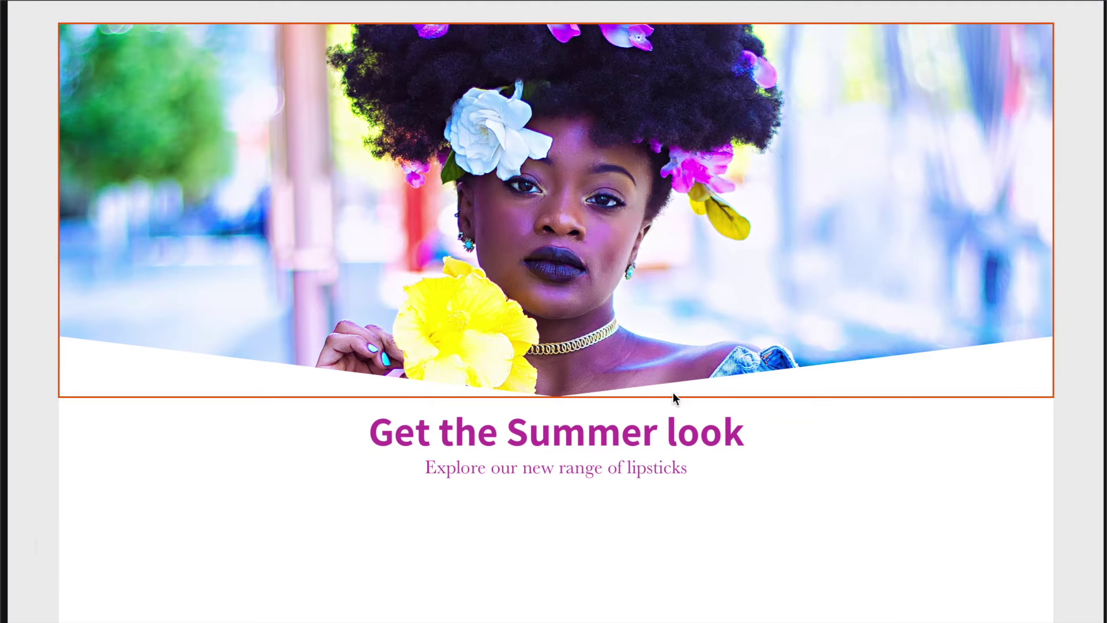
{"action": "left_click", "coordinate": [639, 431]}
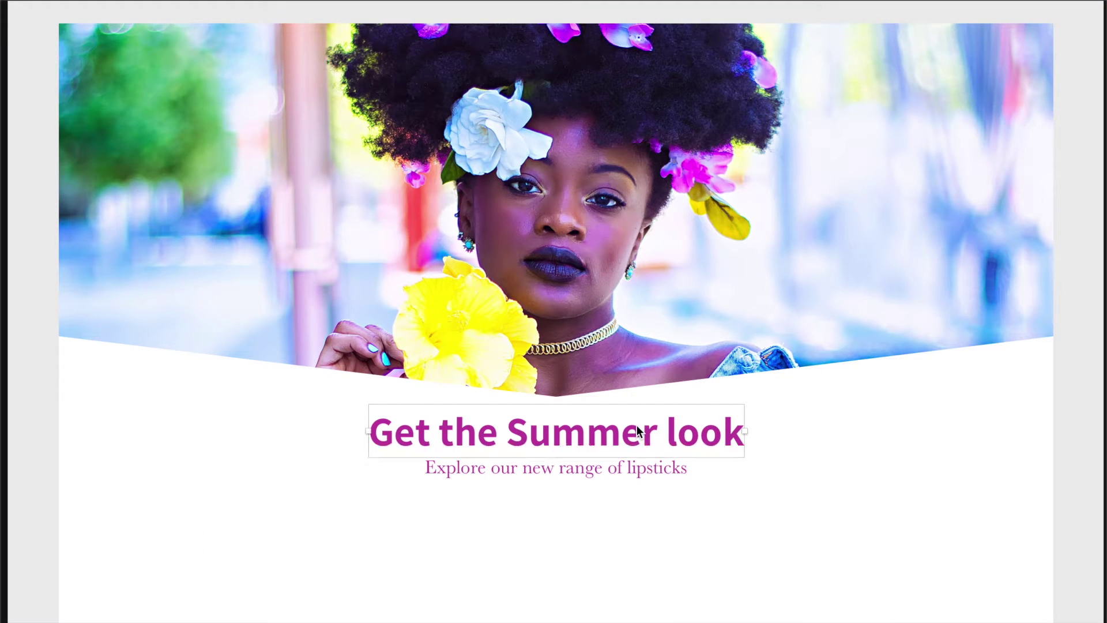
{"action": "left_click", "coordinate": [616, 466]}
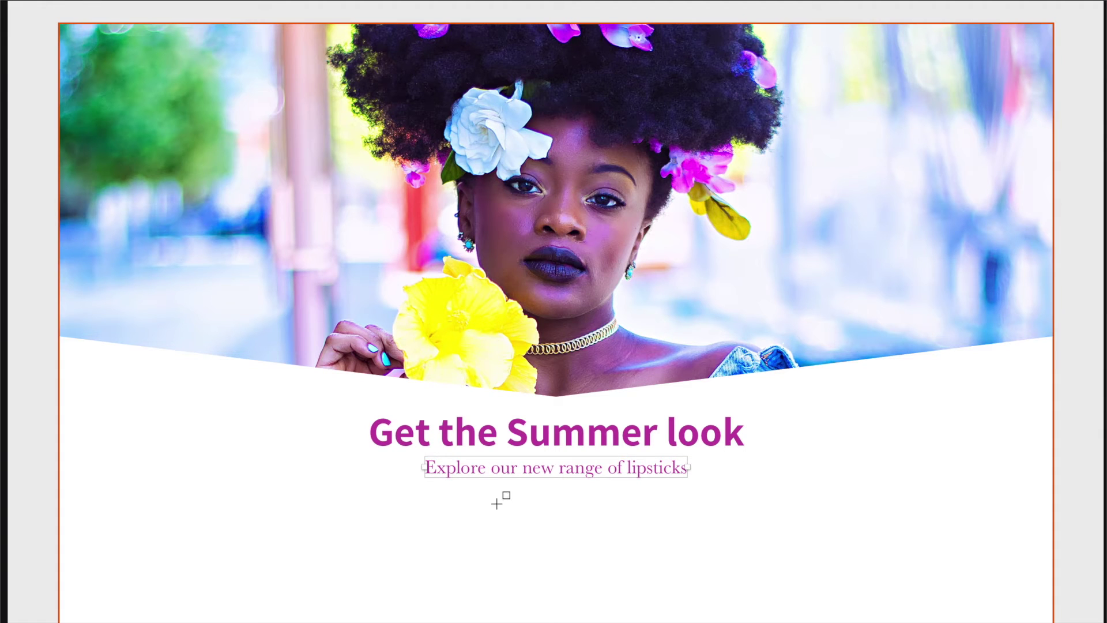
{"action": "mouse_move", "coordinate": [435, 494]}
{"action": "left_mouse_down"}
{"action": "mouse_move", "coordinate": [690, 546]}
{"action": "mouse_move", "coordinate": [663, 521]}
{"action": "mouse_move", "coordinate": [610, 517]}
{"action": "left_mouse_up"}
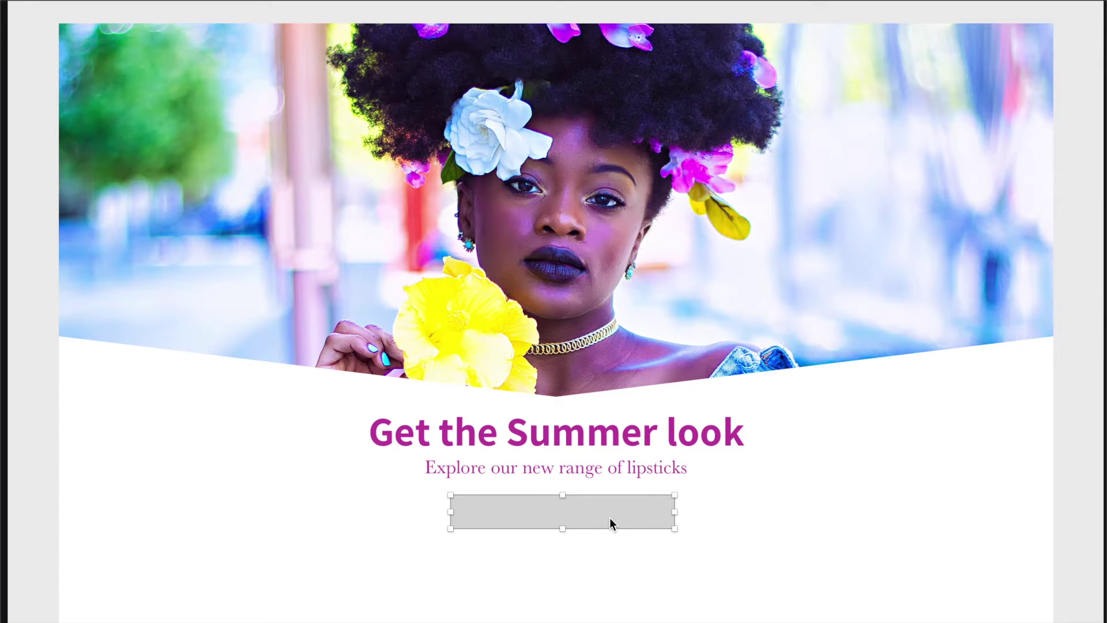
Step: Center the rectangle horizontally on the artboard and round its corners fully to a radius of 19.5
{"action": "key", "text": "super+period"}
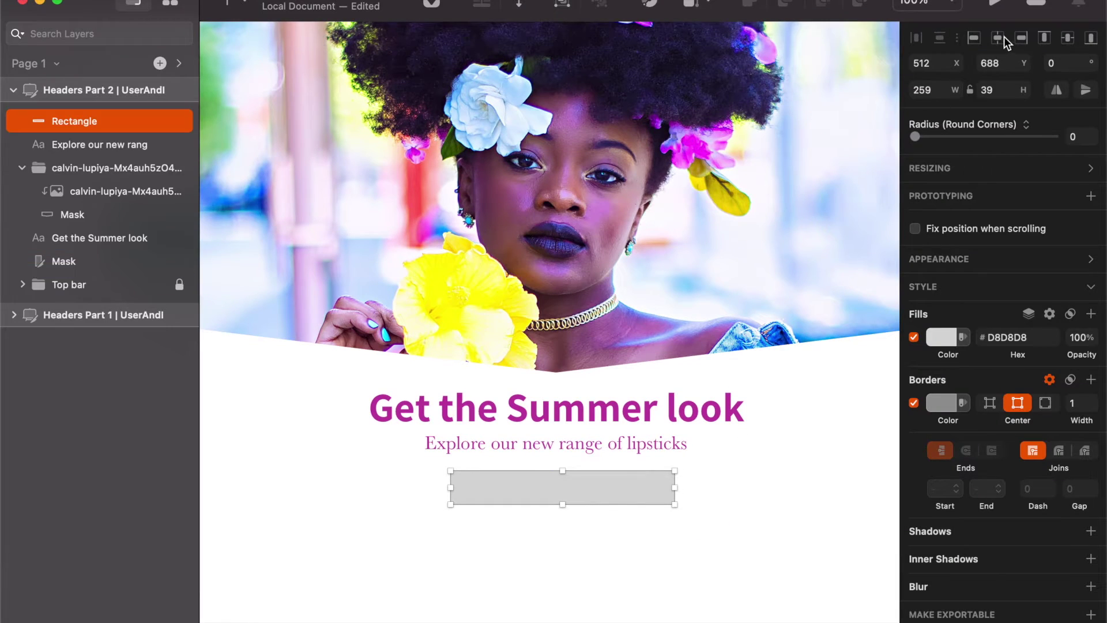
{"action": "left_click", "coordinate": [1004, 37]}
{"action": "left_click_drag", "start_coordinate": [991, 137], "coordinate": [1061, 136]}
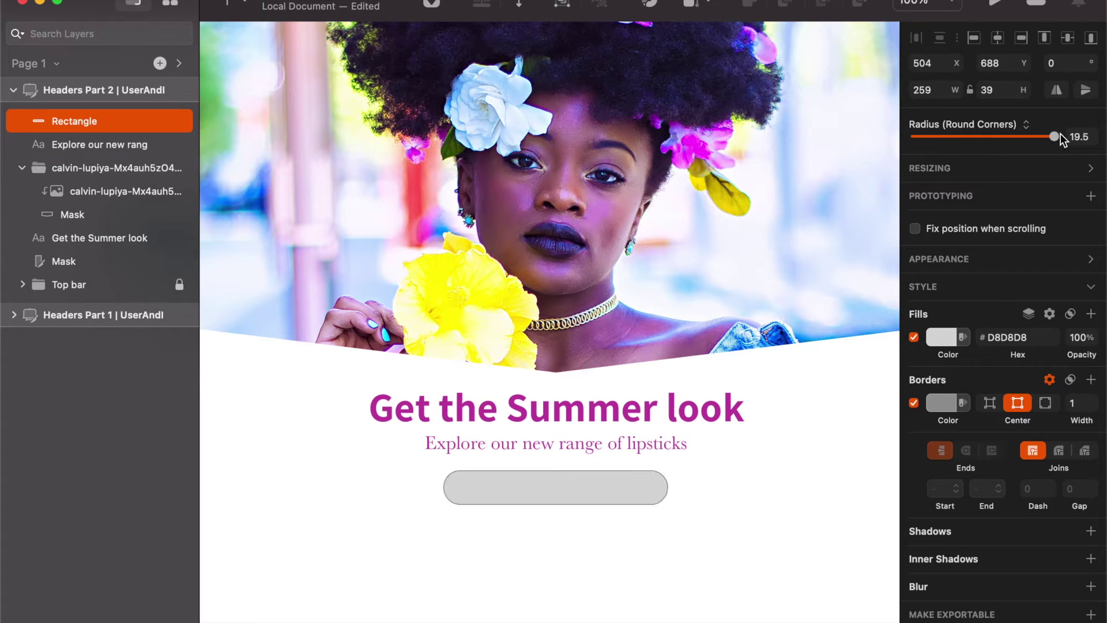
Step: Turn off the rectangle's border and stretch its height slightly to 41
{"action": "left_click", "coordinate": [915, 402]}
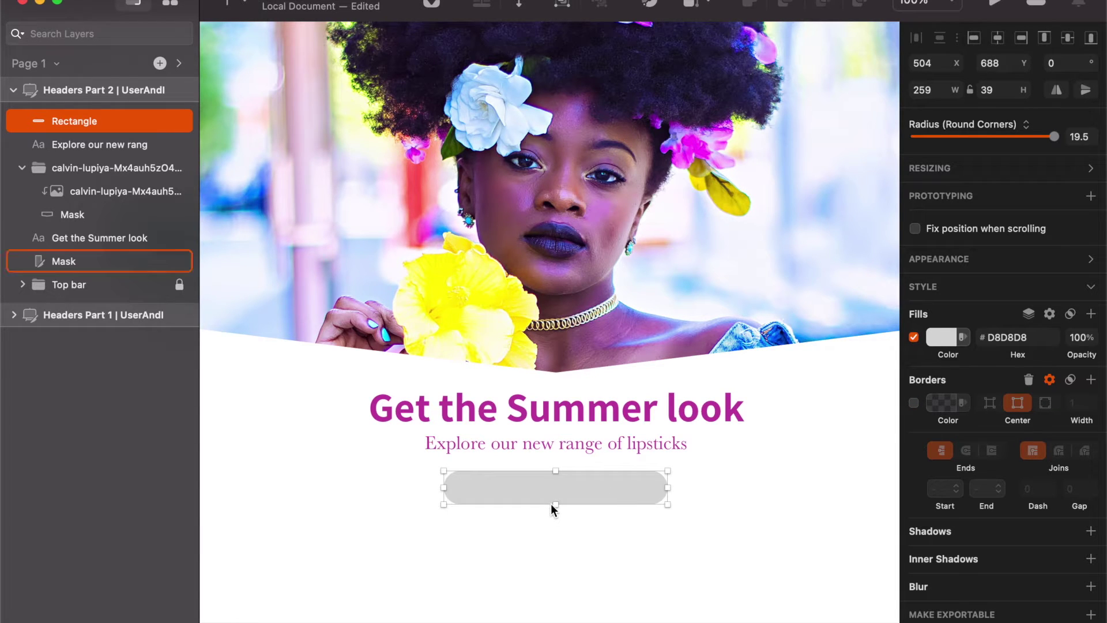
{"action": "left_click_drag", "start_coordinate": [553, 504], "coordinate": [554, 506]}
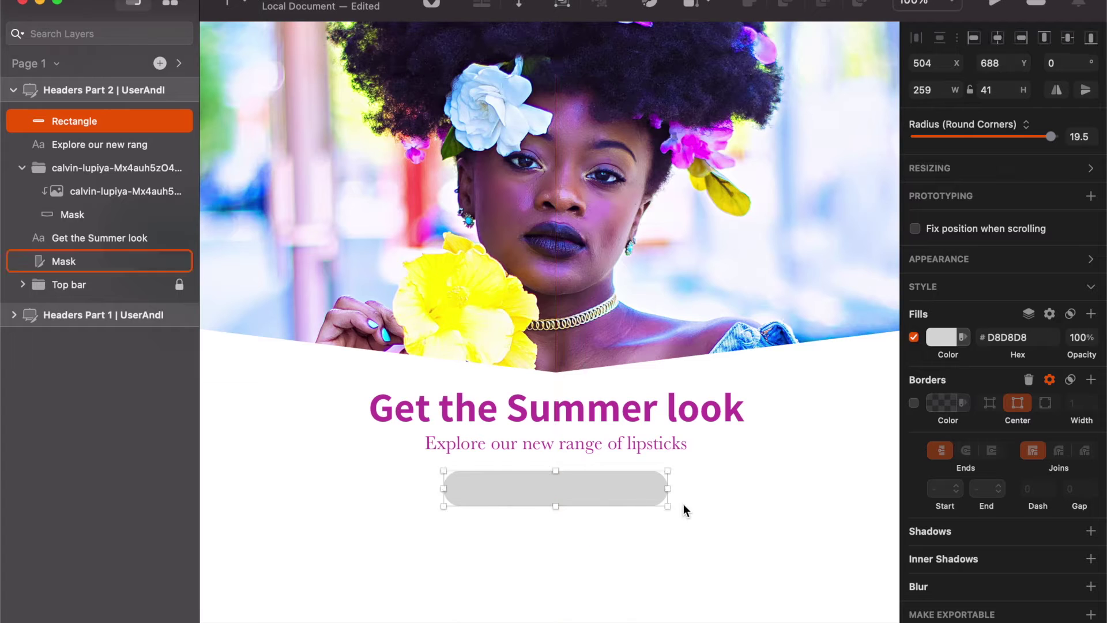
Step: Nudge the tagline and the rounded rectangle up closer to the headline, bringing the rectangle to Y 682
{"action": "left_click", "coordinate": [683, 504]}
{"action": "left_click", "coordinate": [624, 449]}
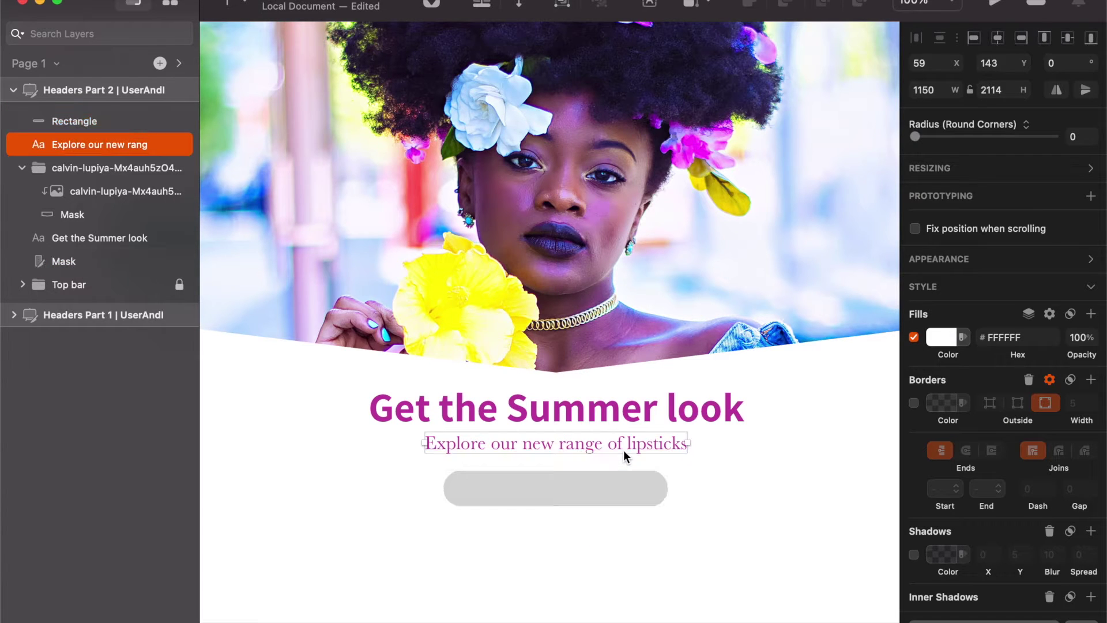
{"action": "left_click", "coordinate": [618, 486]}
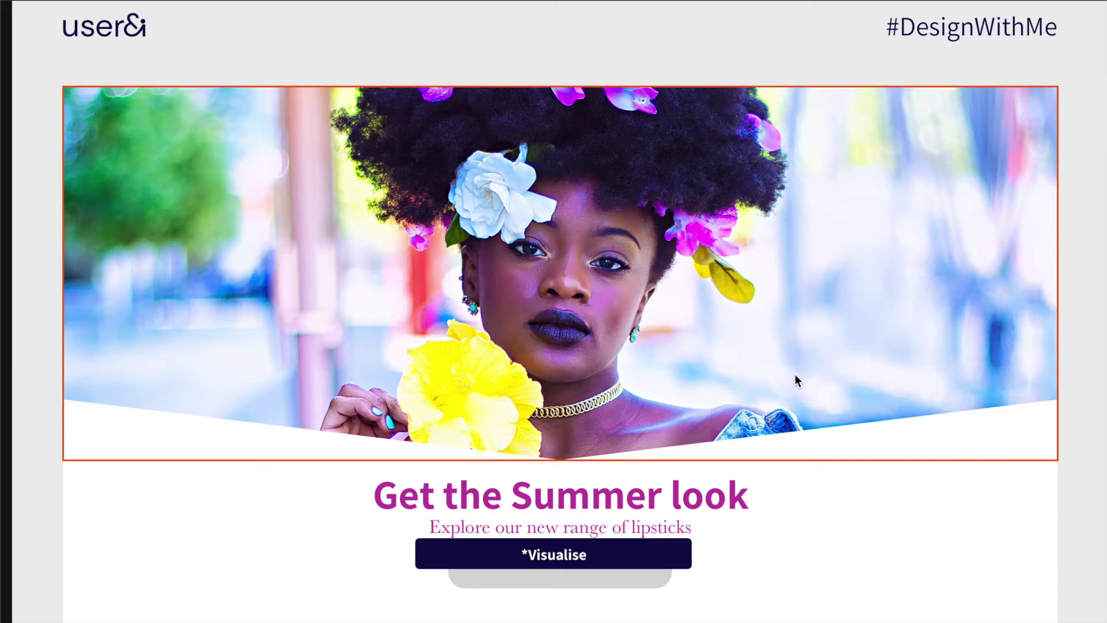
{"action": "scroll", "coordinate": [1071, 529], "scroll_direction": "down", "scroll_amount": 1}
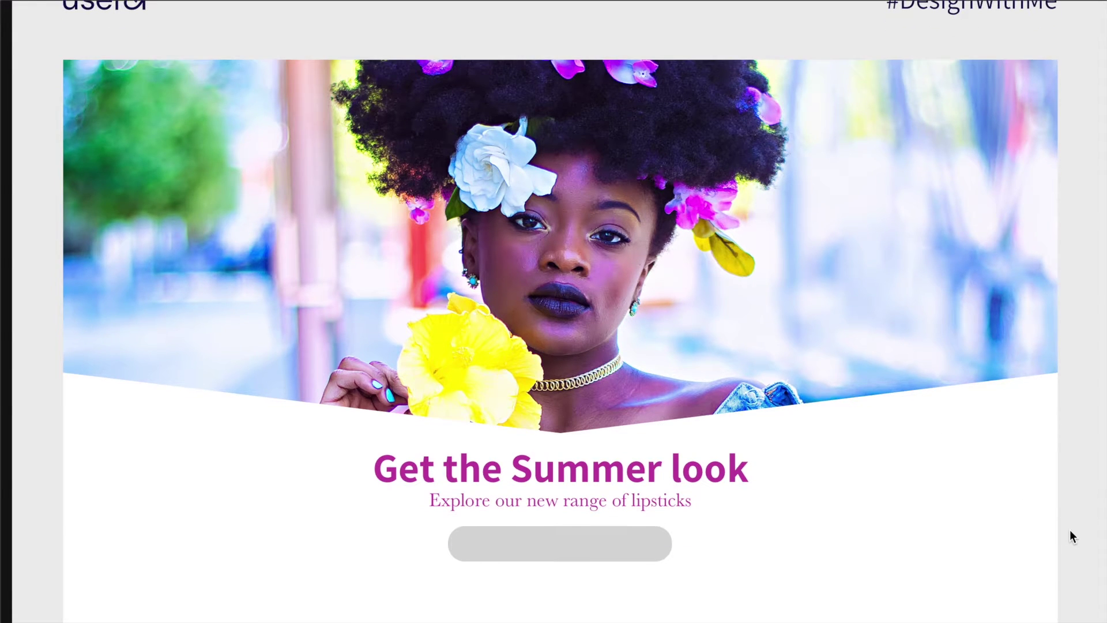
Step: Add the text label "shop the range" on top of the rounded rectangle
{"action": "left_click", "coordinate": [557, 548]}
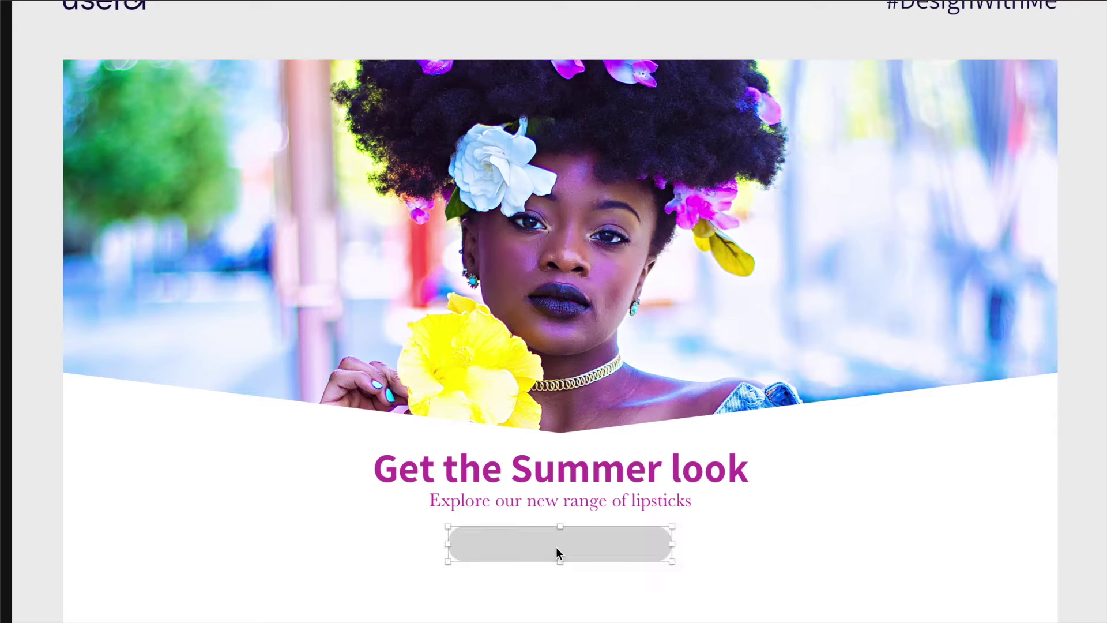
{"action": "double_click", "coordinate": [556, 547]}
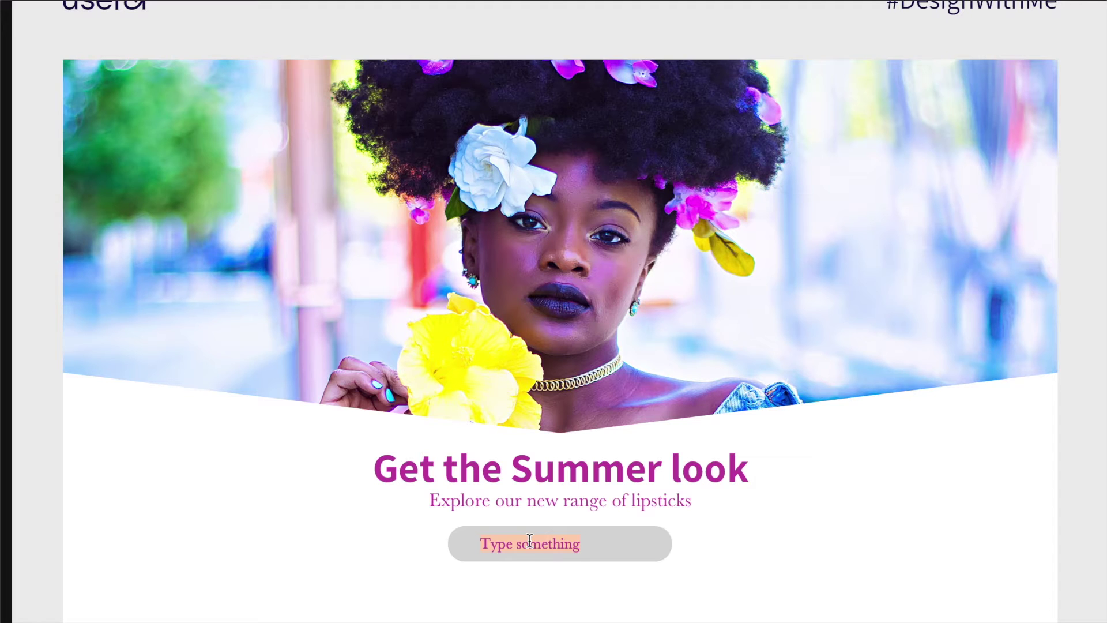
{"action": "type", "text": "shop the range"}
{"action": "key", "text": "Escape"}
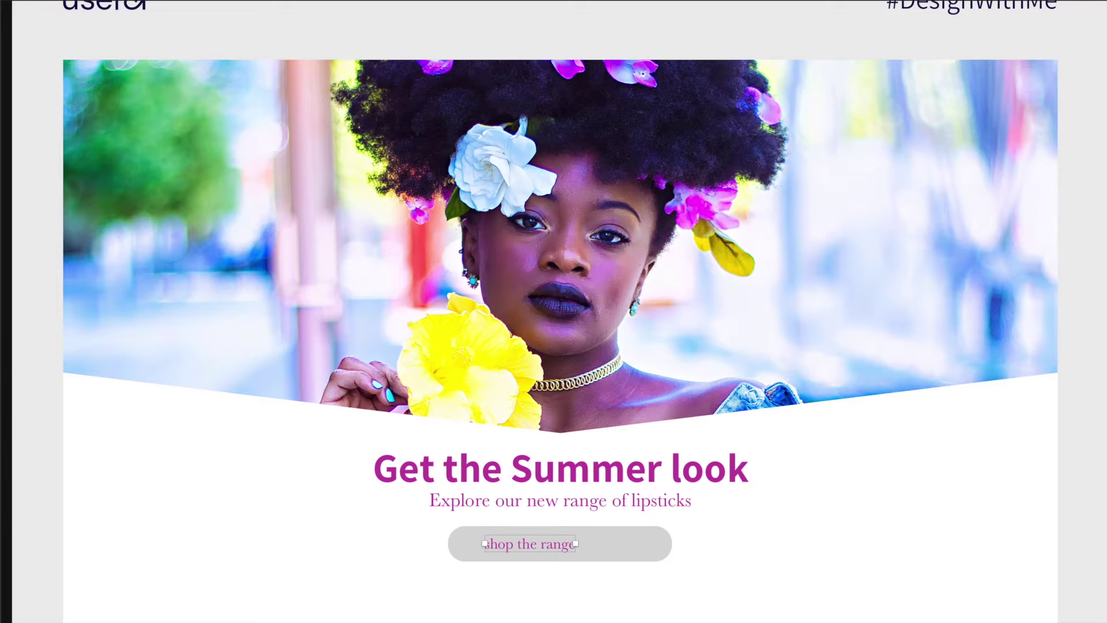
Step: Align the "shop the range" label and the rounded rectangle on their horizontal centers
{"action": "left_click", "coordinate": [637, 551]}
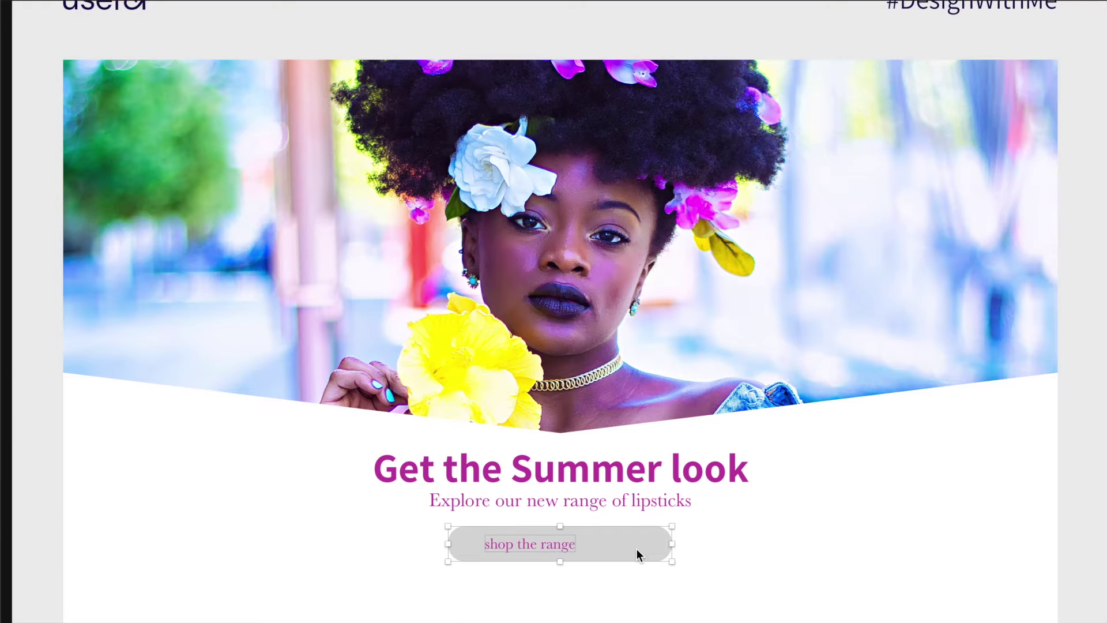
{"action": "key", "text": "super+period"}
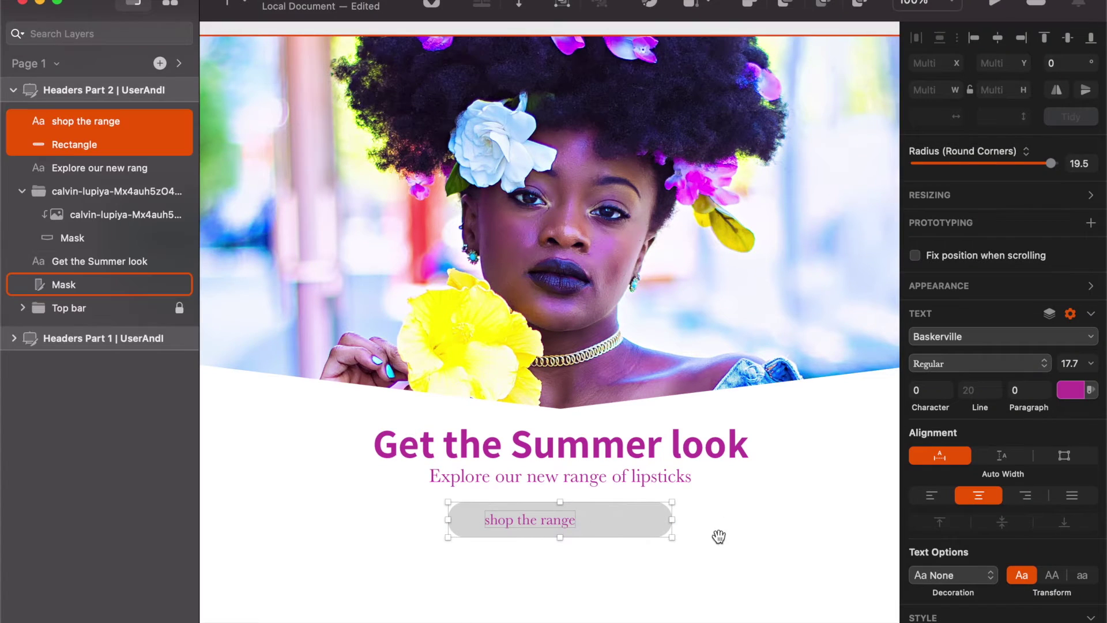
{"action": "scroll", "coordinate": [694, 434], "scroll_direction": "down", "scroll_amount": 5}
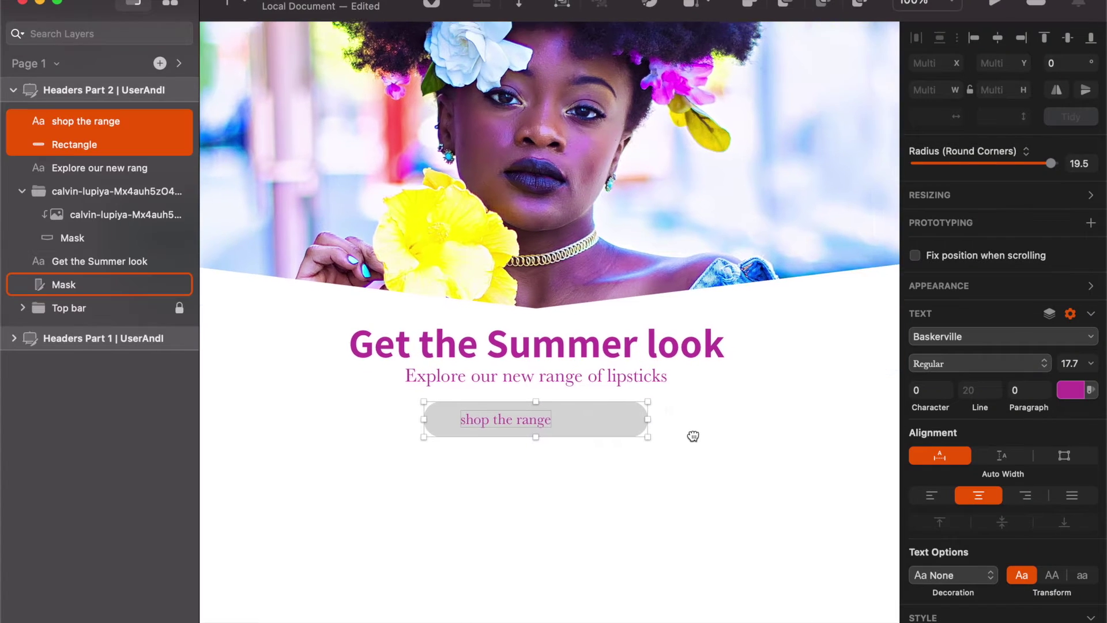
{"action": "left_click", "coordinate": [999, 39]}
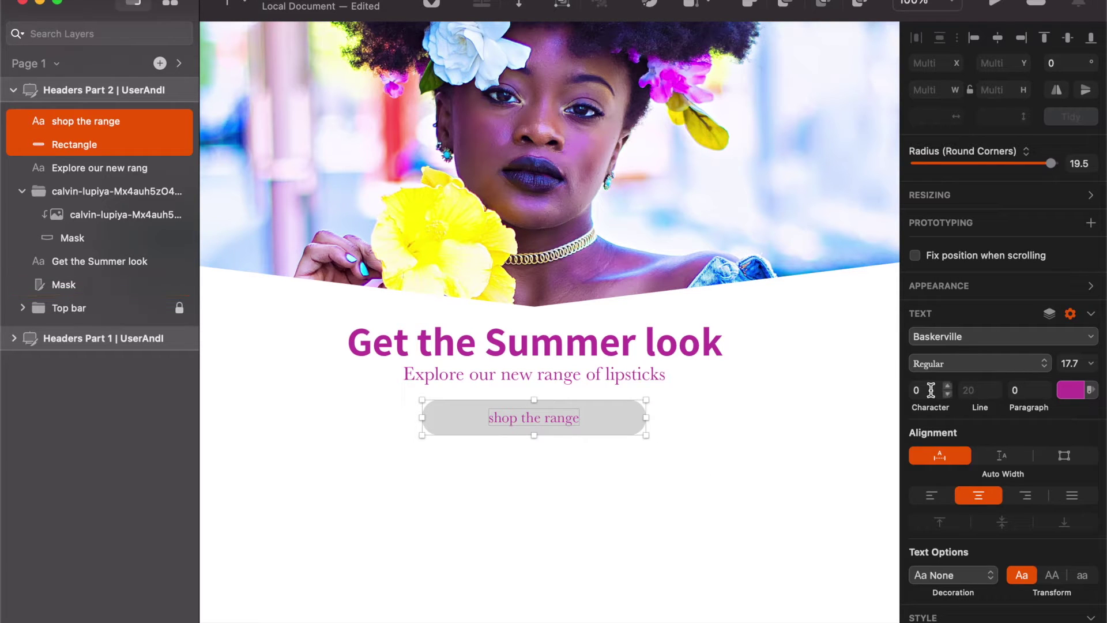
Step: Set the button label's font to Assistant in the Bold weight
{"action": "left_click", "coordinate": [959, 337]}
{"action": "type", "text": "ass"}
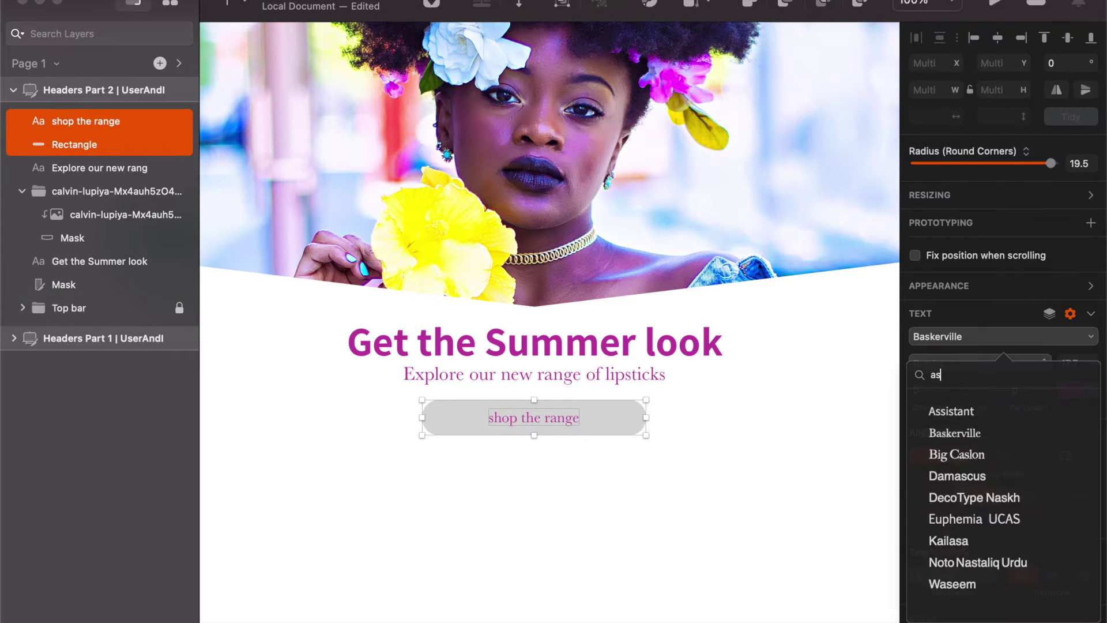
{"action": "left_click", "coordinate": [808, 443]}
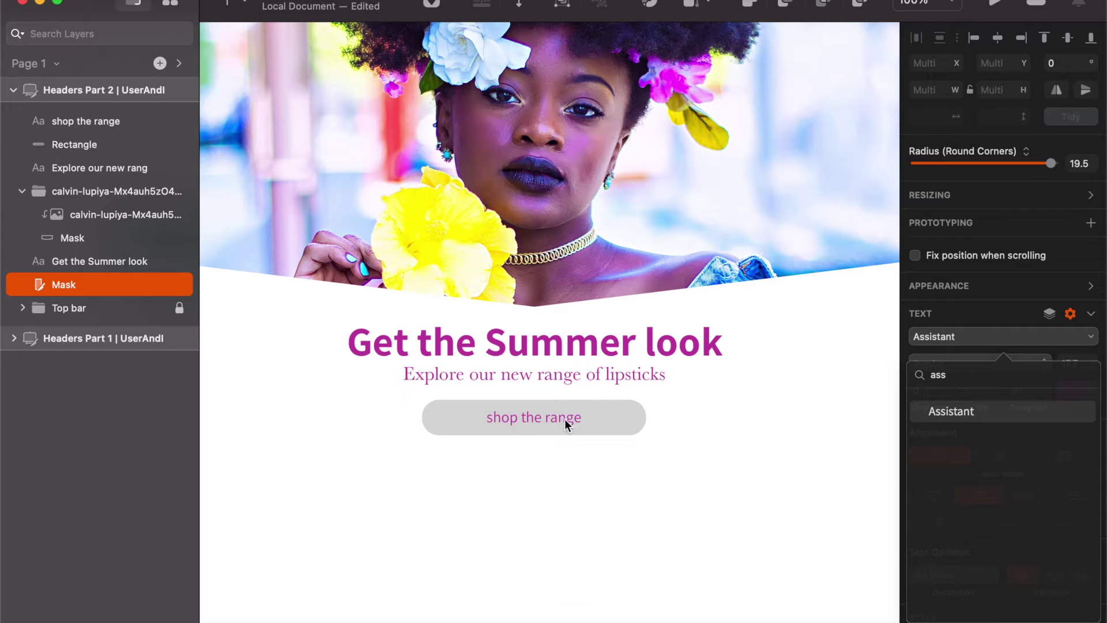
{"action": "left_click", "coordinate": [568, 419]}
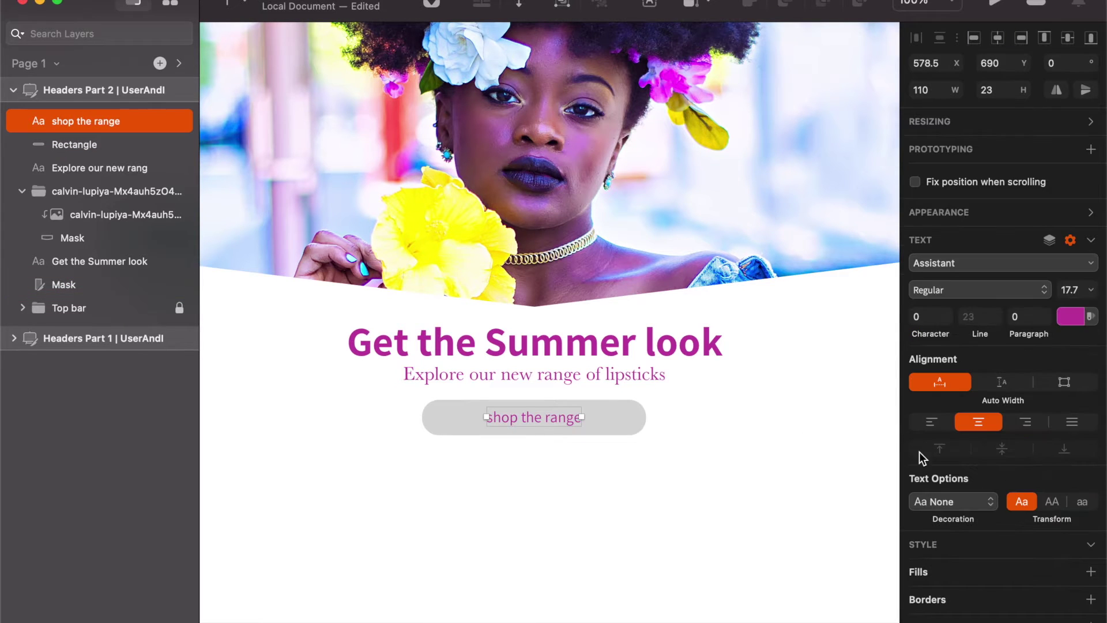
{"action": "left_click", "coordinate": [973, 296]}
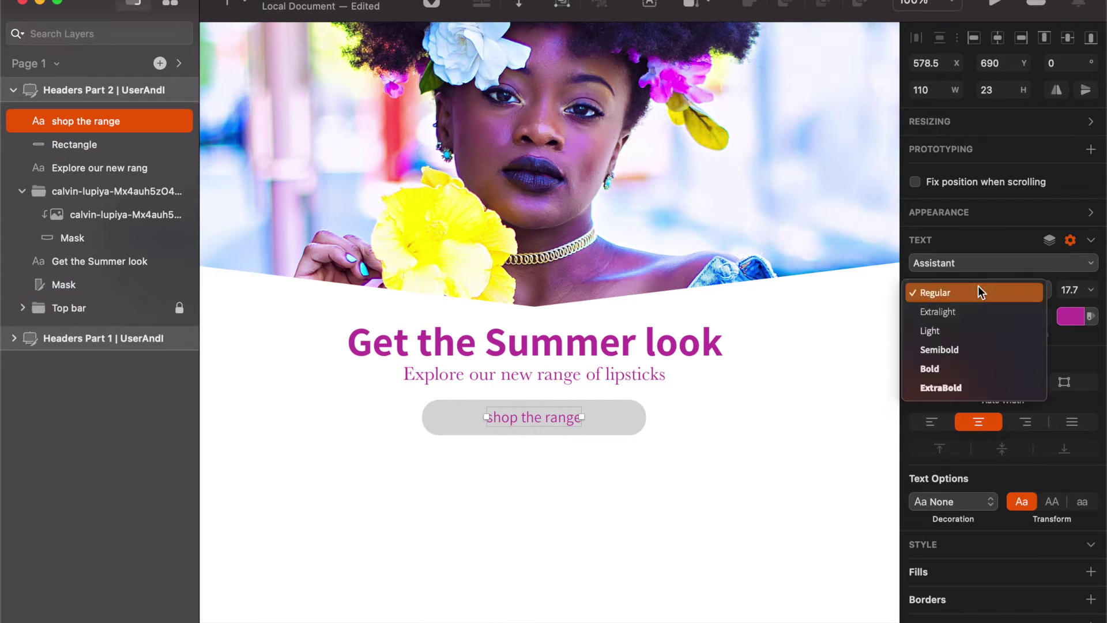
{"action": "left_click", "coordinate": [971, 363]}
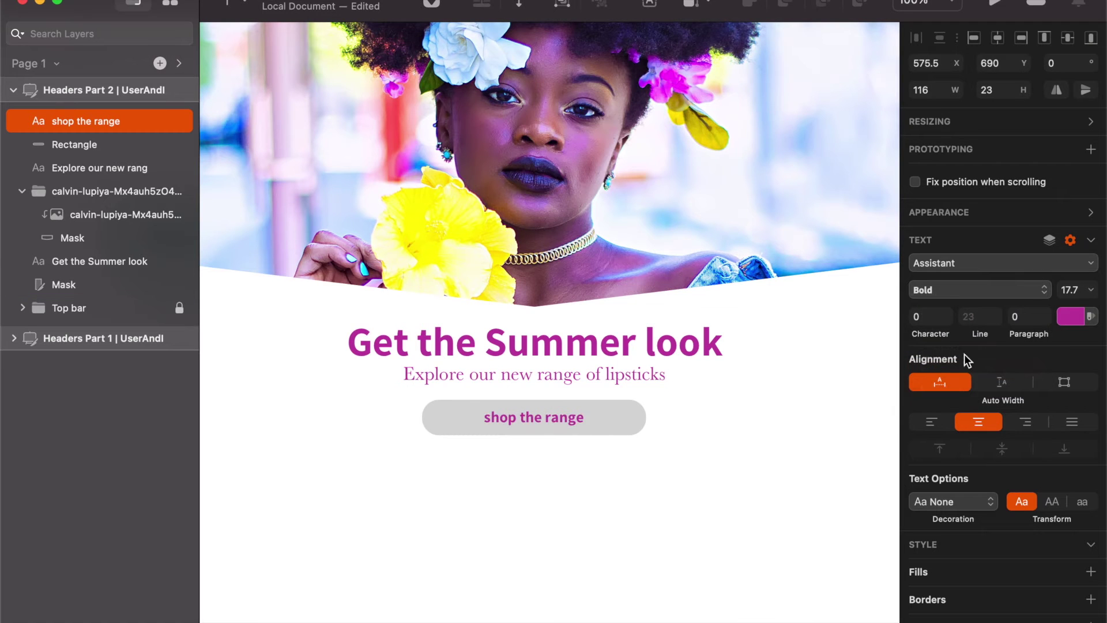
Step: Transform the button label to uppercase and reduce its font size to 15.7
{"action": "left_click", "coordinate": [1053, 501]}
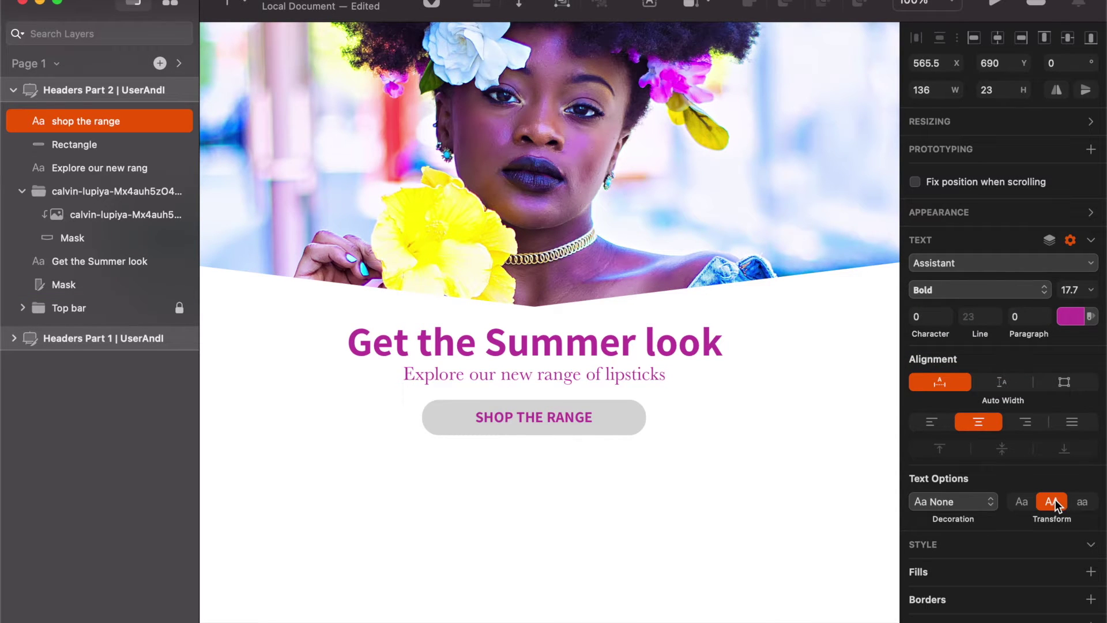
{"action": "left_click", "coordinate": [1066, 289]}
{"action": "key", "text": "Down"}
{"action": "key", "text": "Down"}
{"action": "left_click", "coordinate": [630, 473]}
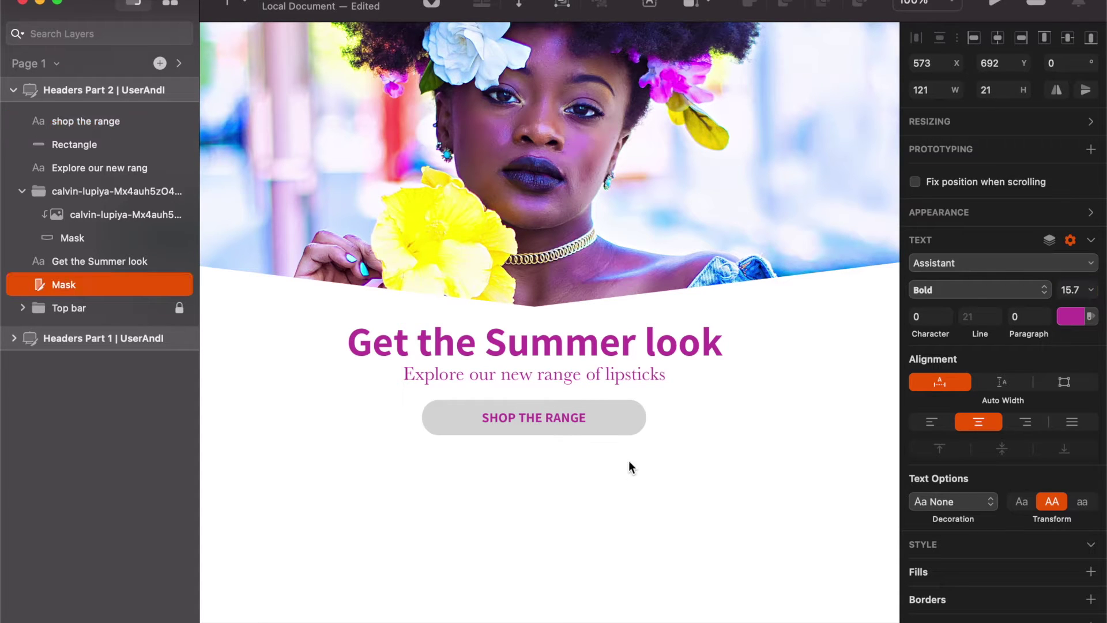
Step: Increase the height of the button's rounded rectangle to 47
{"action": "left_click", "coordinate": [638, 413]}
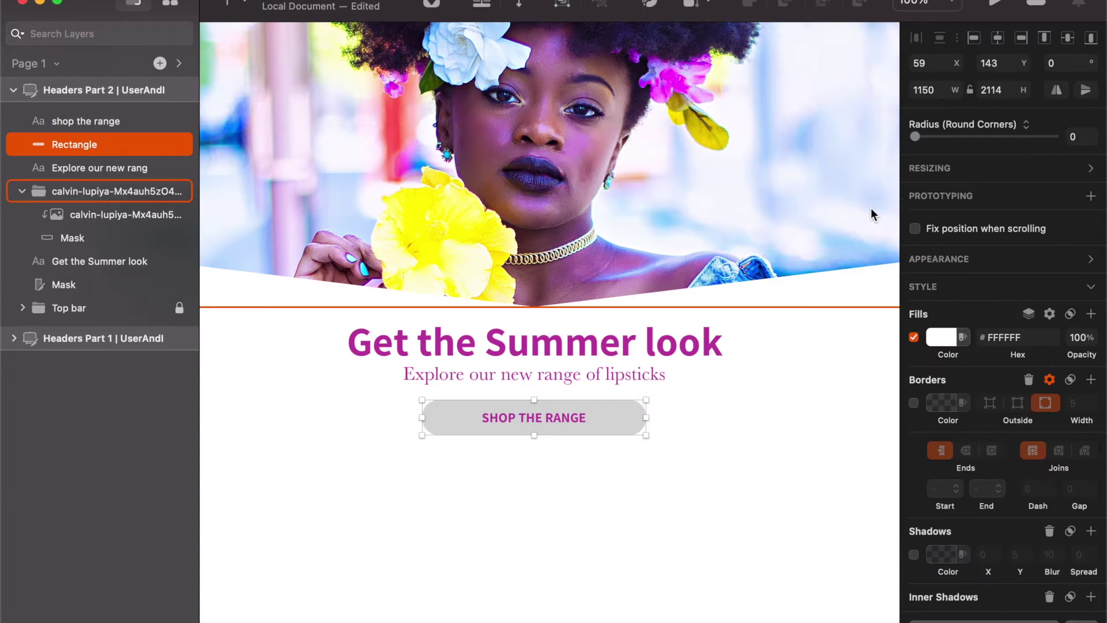
{"action": "left_click", "coordinate": [993, 84]}
{"action": "key", "text": "Up"}
{"action": "key", "text": "Up"}
{"action": "key", "text": "Up"}
{"action": "key", "text": "Up"}
{"action": "key", "text": "Up"}
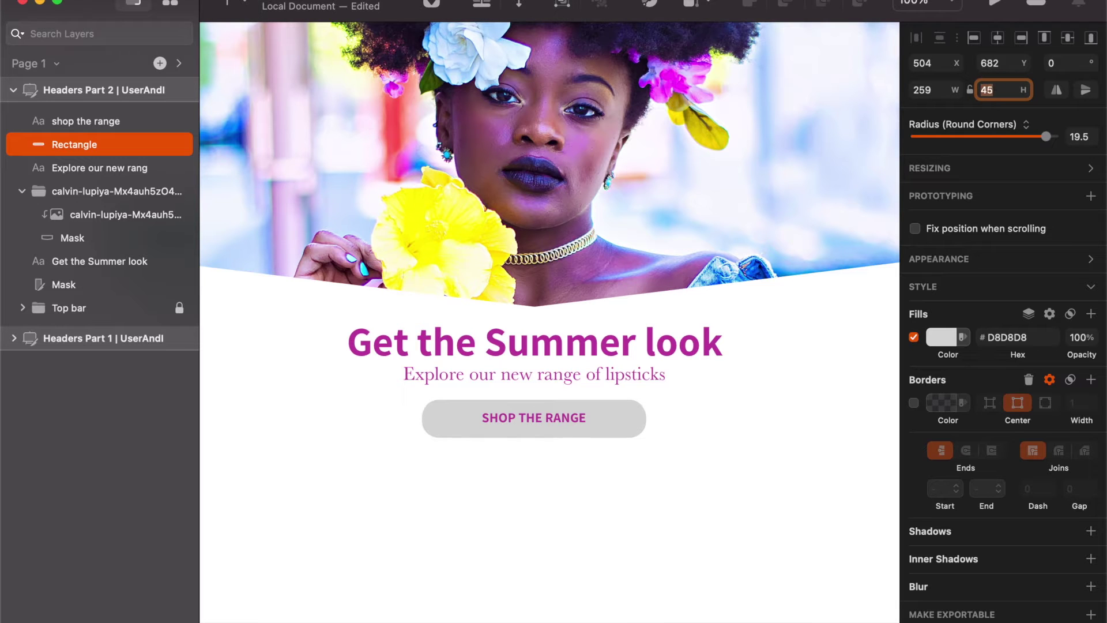
{"action": "left_click", "coordinate": [642, 462]}
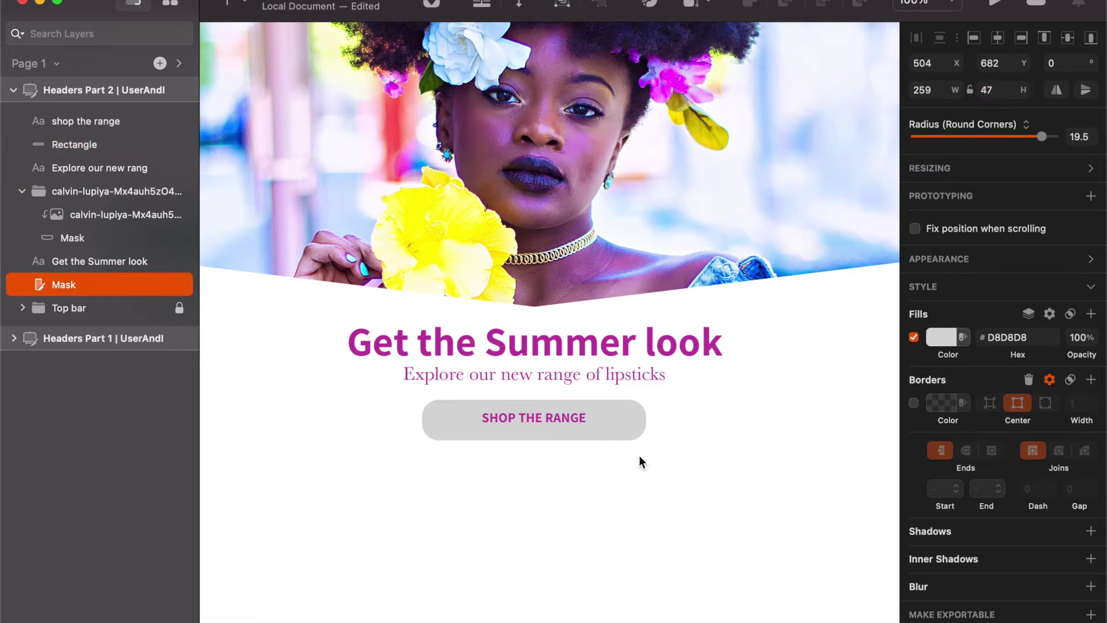
Step: Align the button label vertically to the middle of the rounded rectangle
{"action": "left_click", "coordinate": [601, 422]}
{"action": "left_click", "coordinate": [550, 414], "text": "shift"}
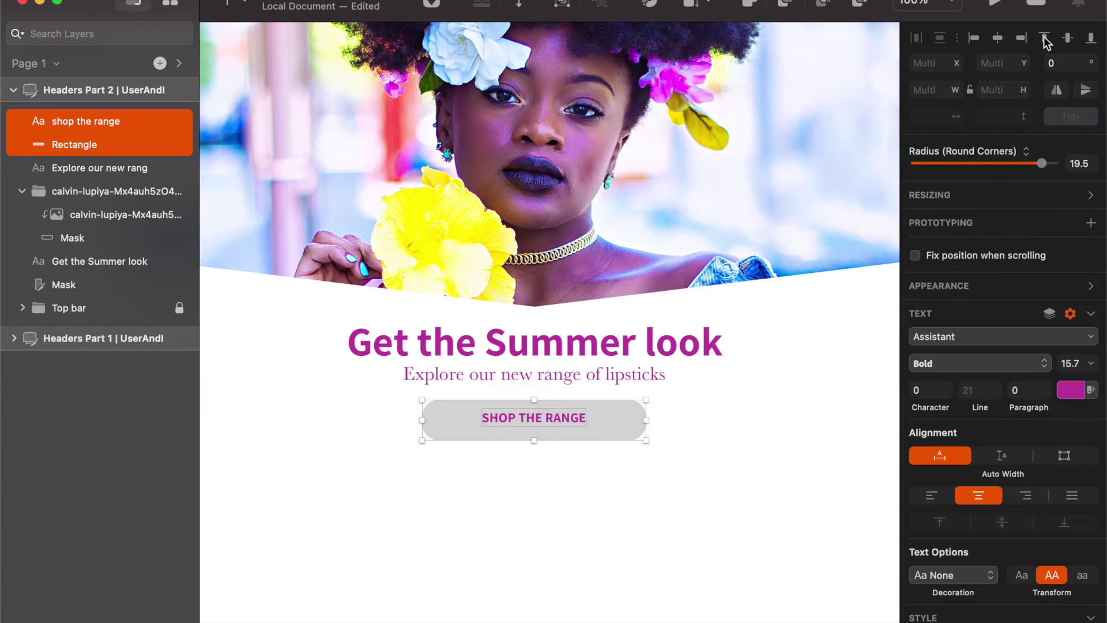
{"action": "left_click", "coordinate": [703, 416]}
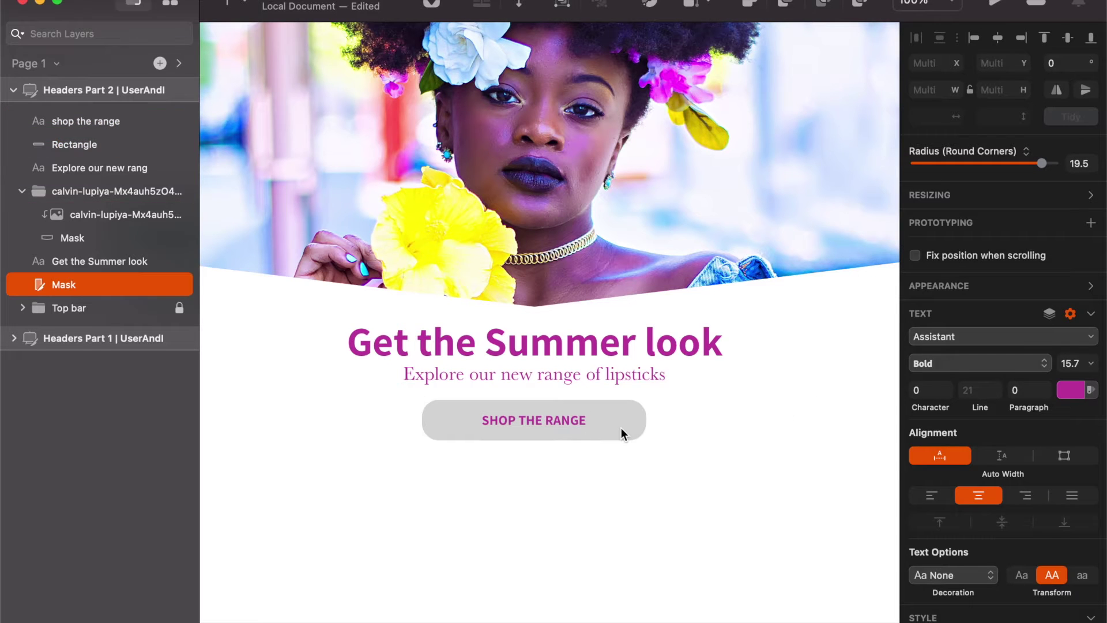
Step: Fill the button with a linear gradient based on blue #51ADF8 sampled from the white flower, with its upper stop set to #76D2FF
{"action": "scroll", "coordinate": [622, 427], "scroll_direction": "up", "scroll_amount": 5}
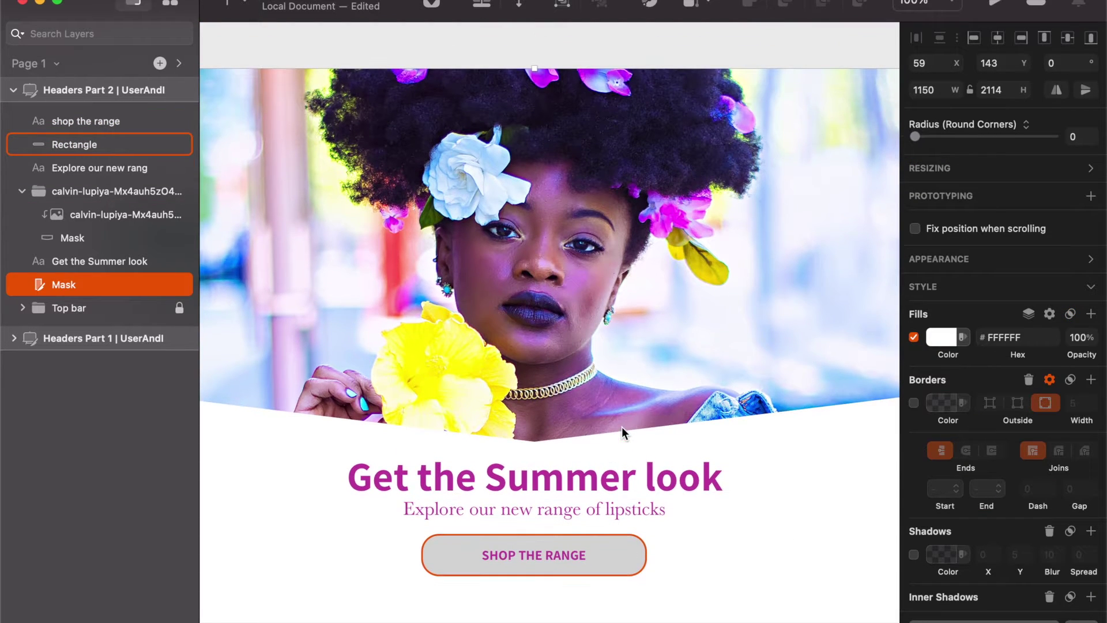
{"action": "left_click", "coordinate": [607, 525]}
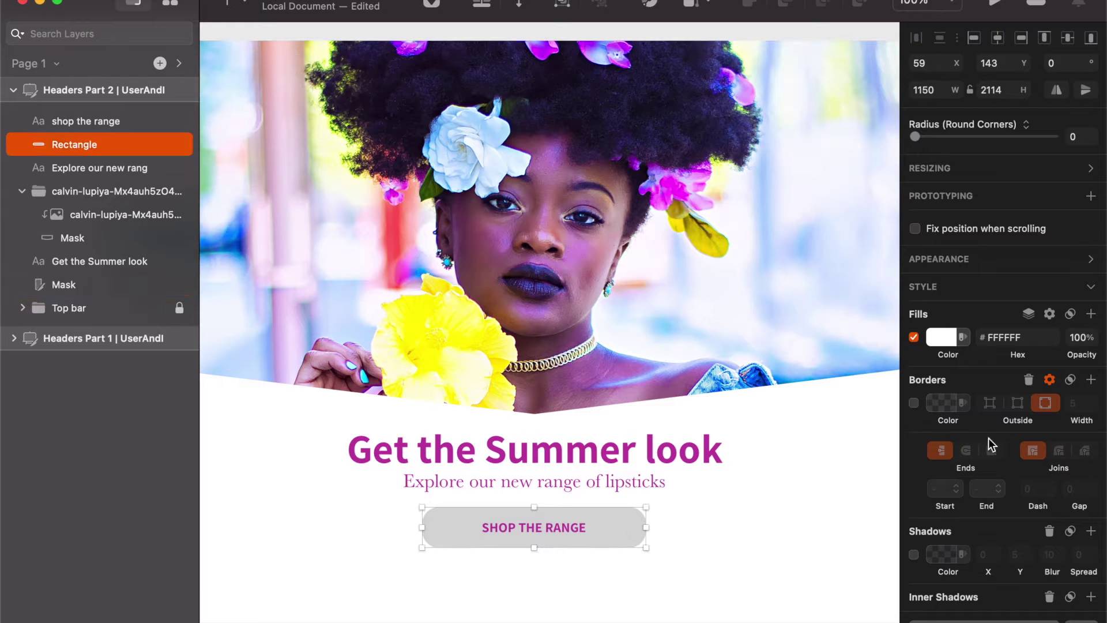
{"action": "left_click", "coordinate": [946, 339]}
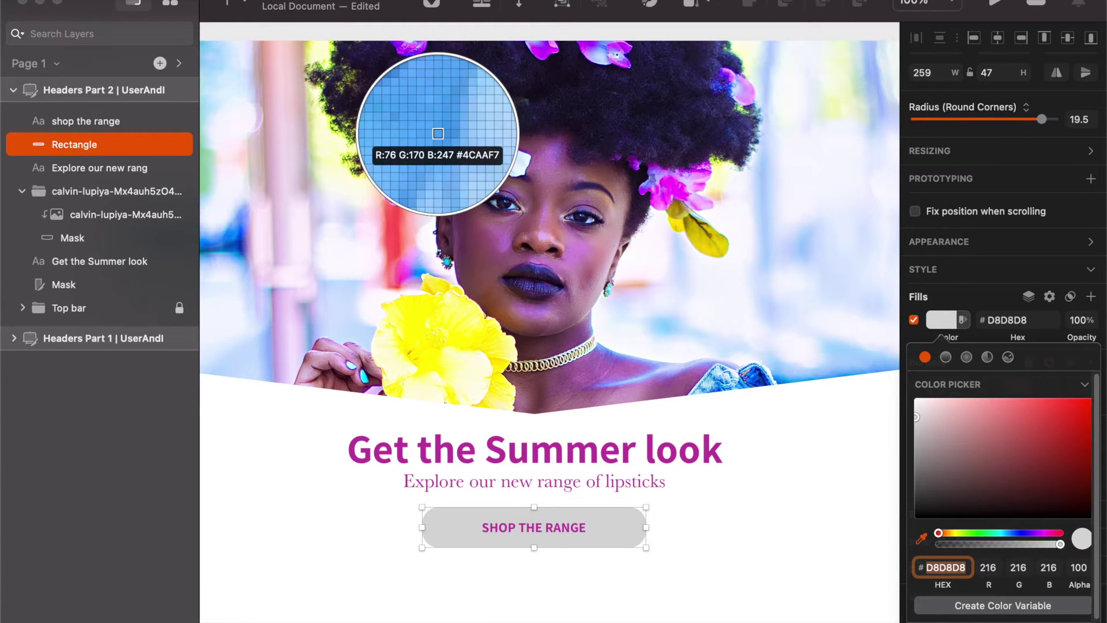
{"action": "left_click", "coordinate": [439, 137]}
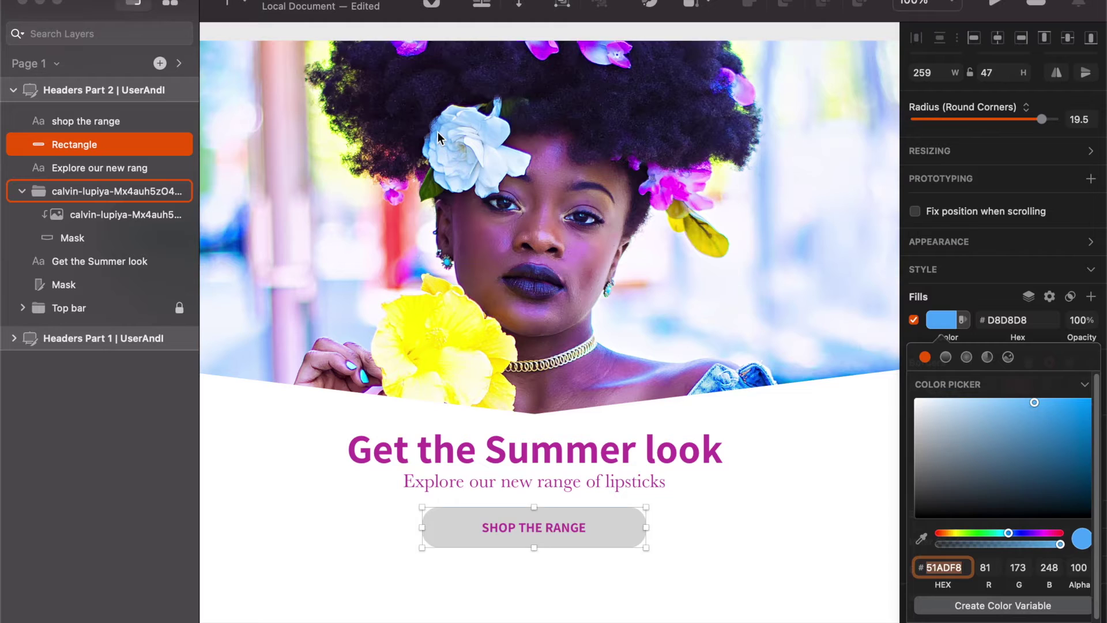
{"action": "left_click", "coordinate": [946, 357]}
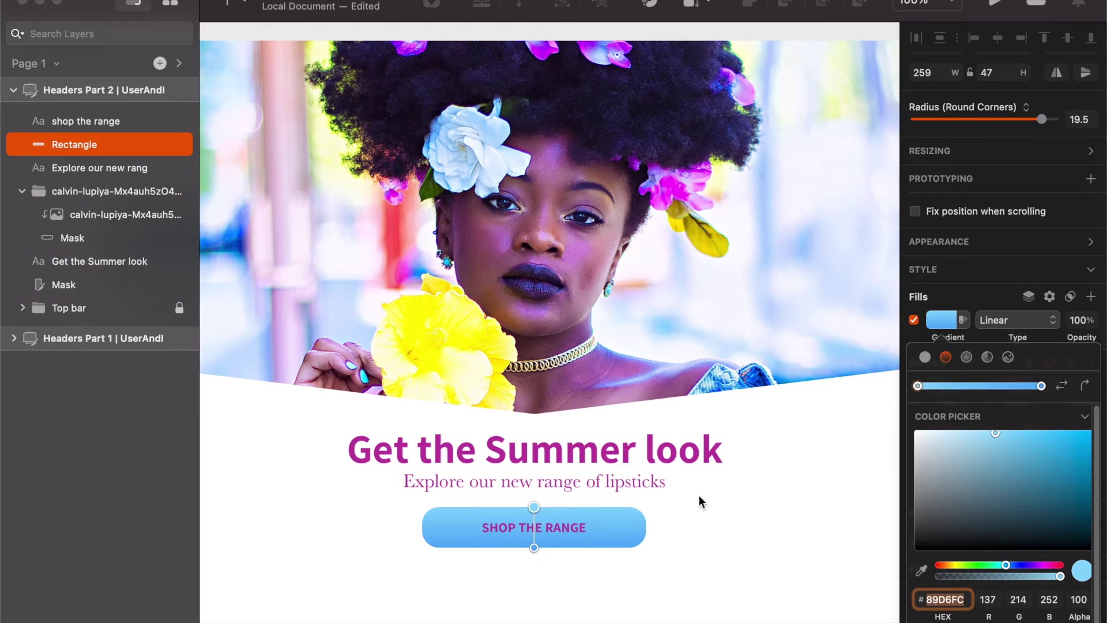
{"action": "left_click_drag", "start_coordinate": [996, 437], "coordinate": [1010, 432]}
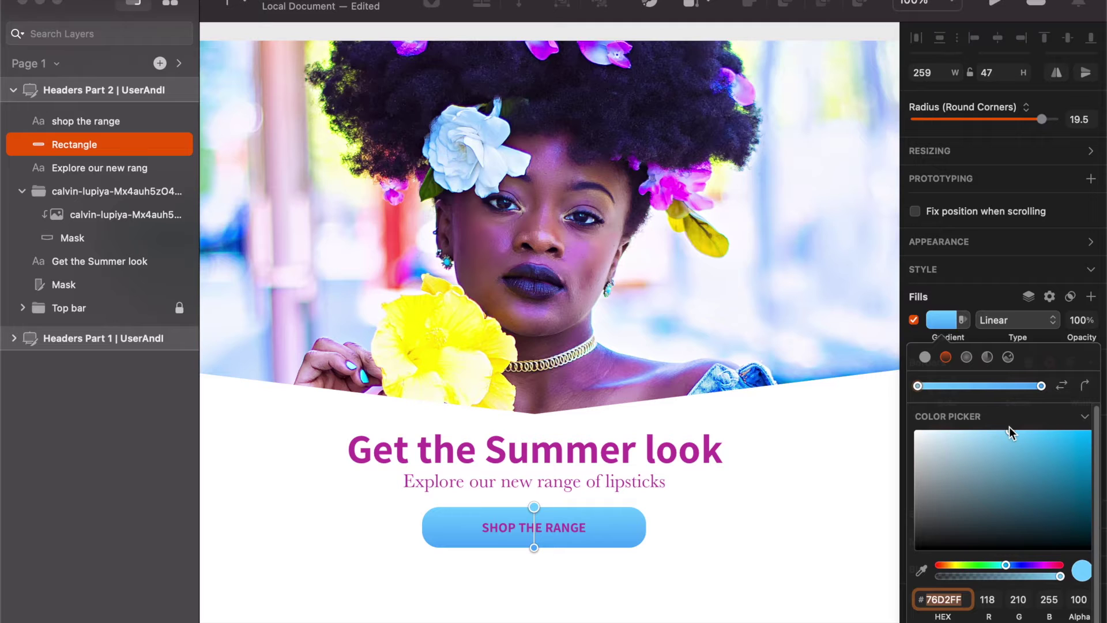
Step: Change the button label's text color to white, #FFFFFF, and leave the label selected
{"action": "left_click", "coordinate": [583, 526]}
{"action": "left_click", "coordinate": [489, 526]}
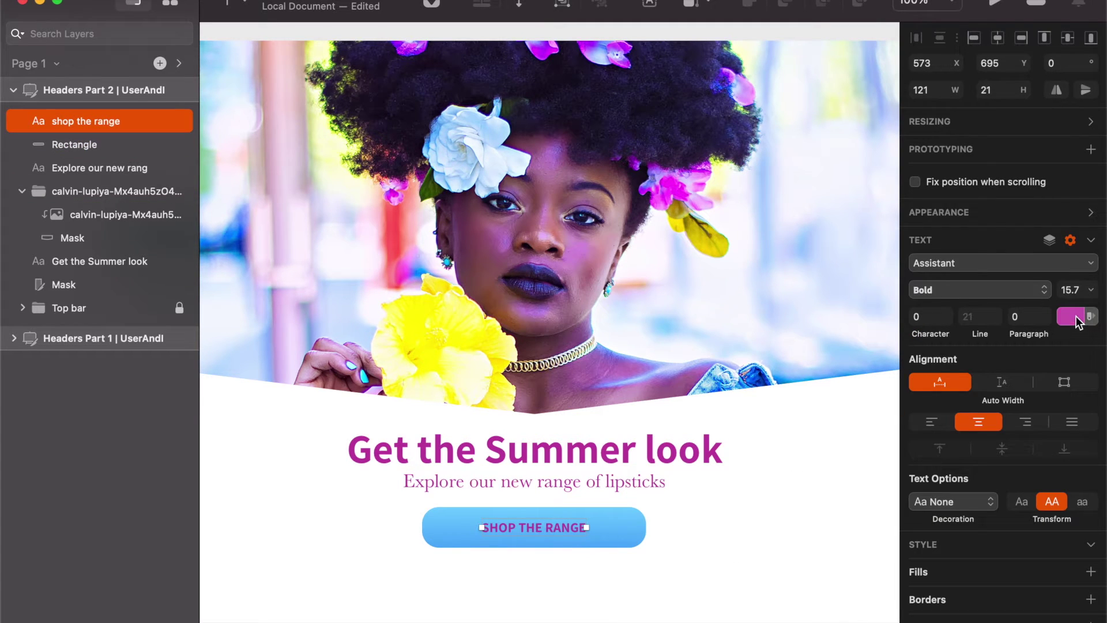
{"action": "left_click", "coordinate": [1070, 316]}
{"action": "left_click_drag", "start_coordinate": [978, 385], "coordinate": [882, 324]}
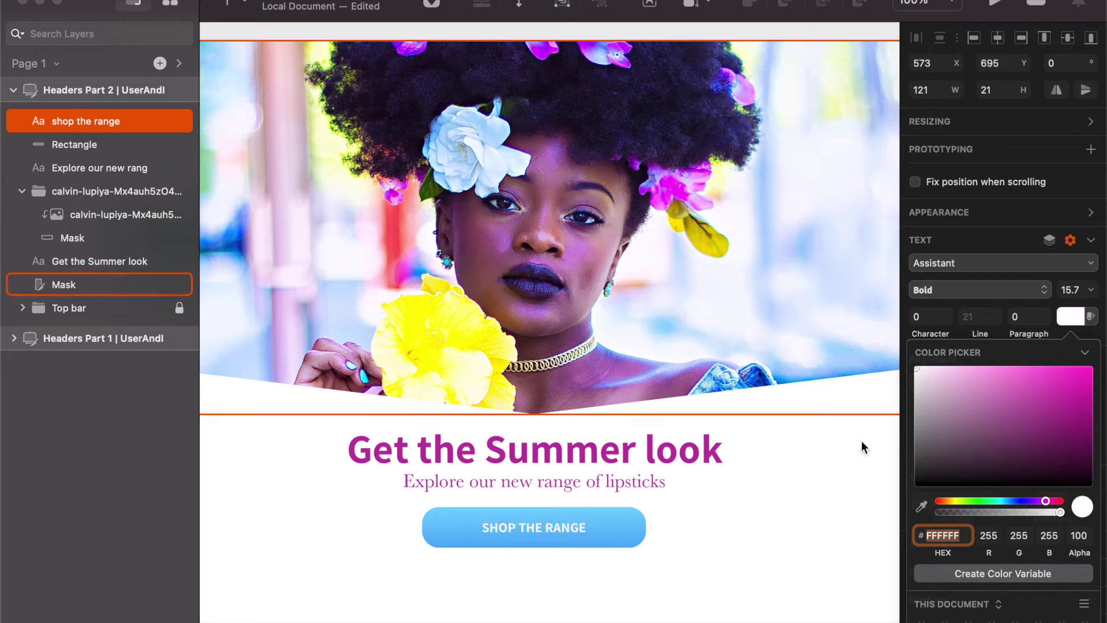
{"action": "left_click", "coordinate": [817, 500]}
{"action": "left_click", "coordinate": [526, 531]}
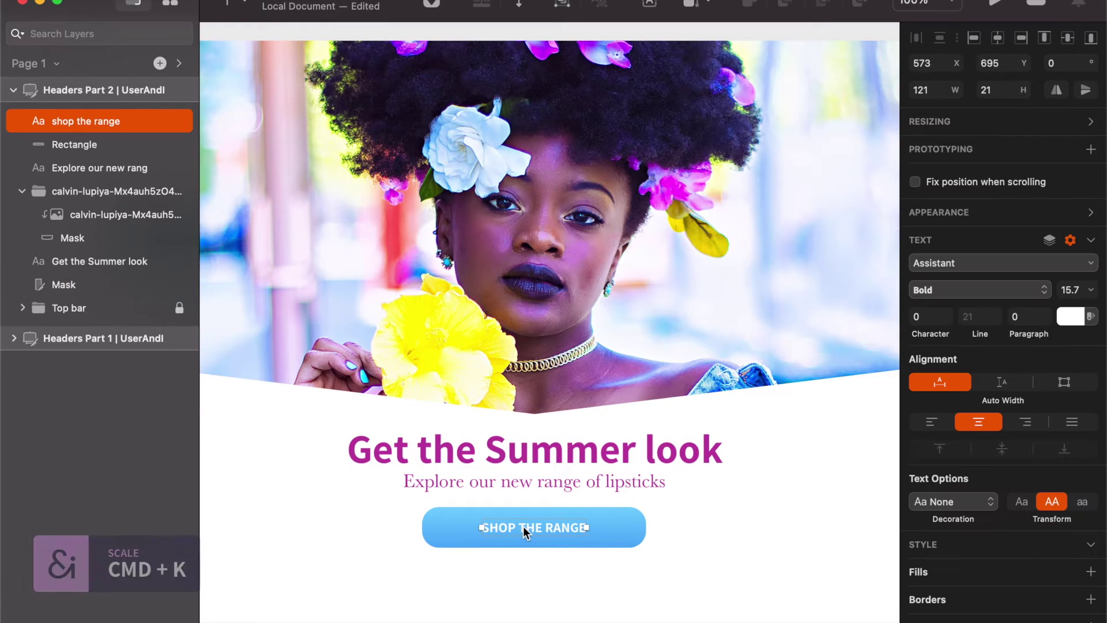
Step: Scale the button label up to 110%
{"action": "key", "text": "super+k"}
{"action": "type", "text": "110"}
{"action": "key", "text": "Return"}
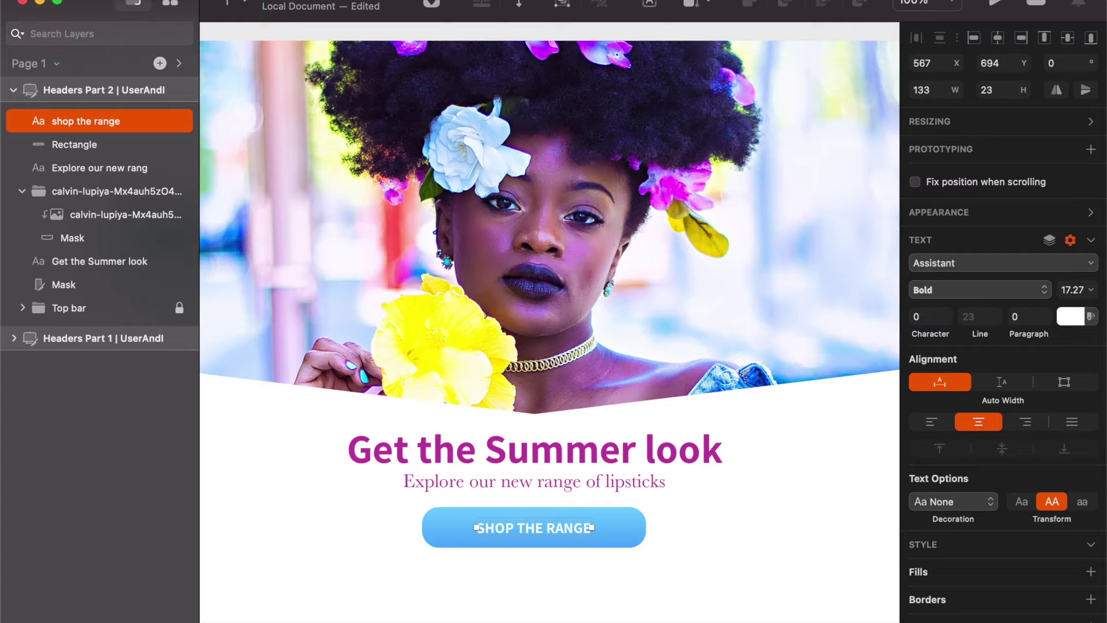
Step: Narrow the button's rounded rectangle evenly on both sides to a width of 217
{"action": "left_click", "coordinate": [637, 527]}
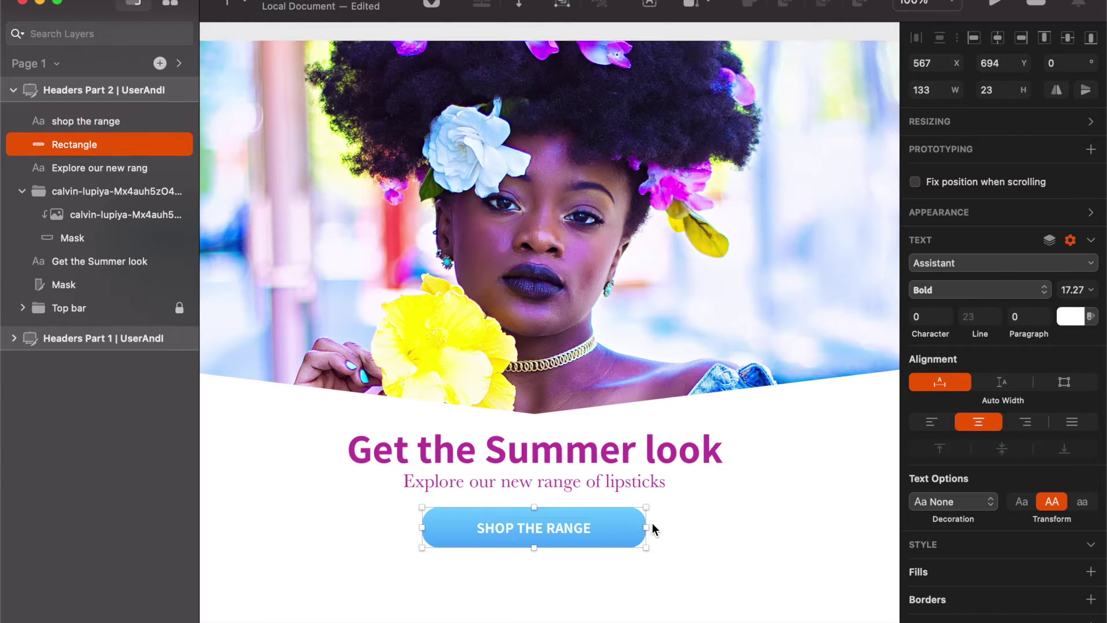
{"action": "left_click_drag", "start_coordinate": [645, 527], "coordinate": [627, 522]}
{"action": "left_click", "coordinate": [567, 566]}
{"action": "scroll", "coordinate": [577, 579], "scroll_direction": "up", "scroll_amount": 2}
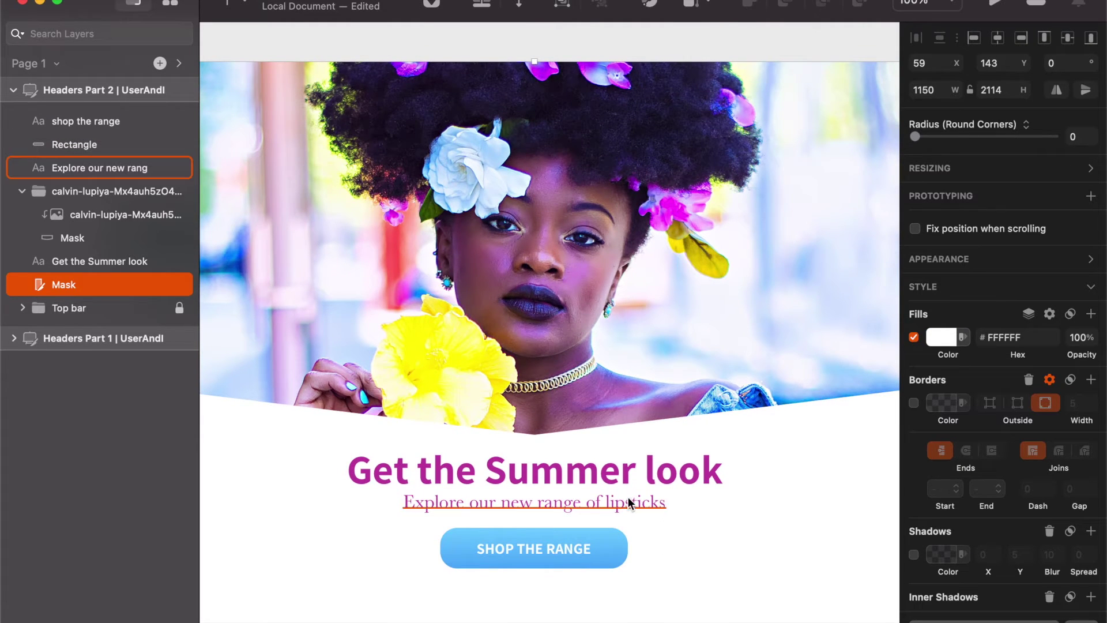
{"action": "left_click", "coordinate": [623, 475]}
{"action": "left_click", "coordinate": [1074, 317]}
{"action": "left_click", "coordinate": [923, 508]}
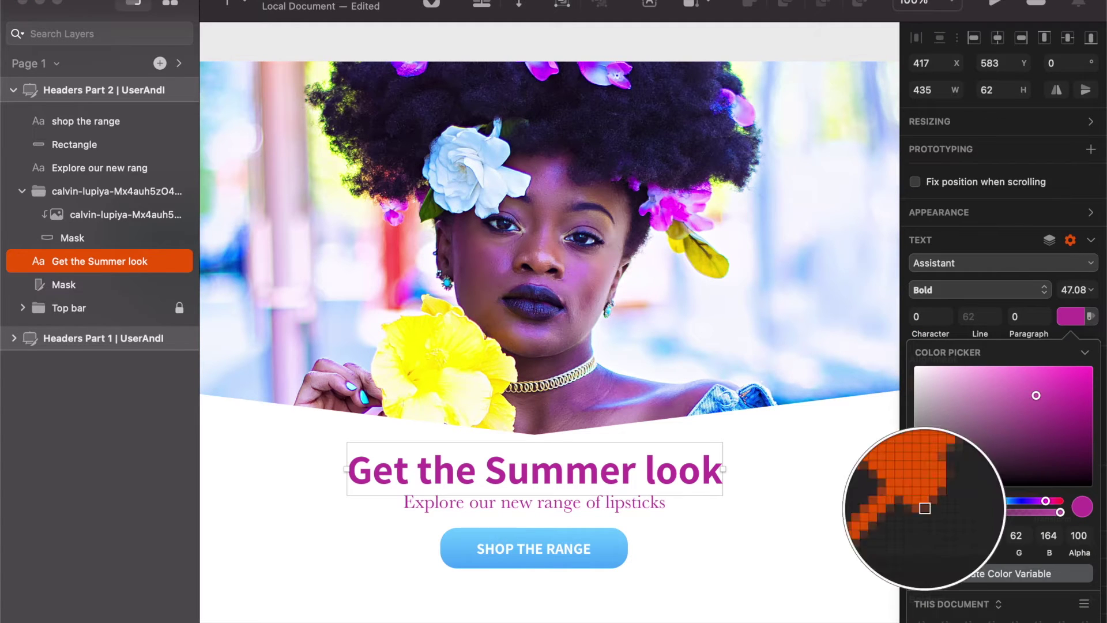
{"action": "left_click", "coordinate": [677, 293]}
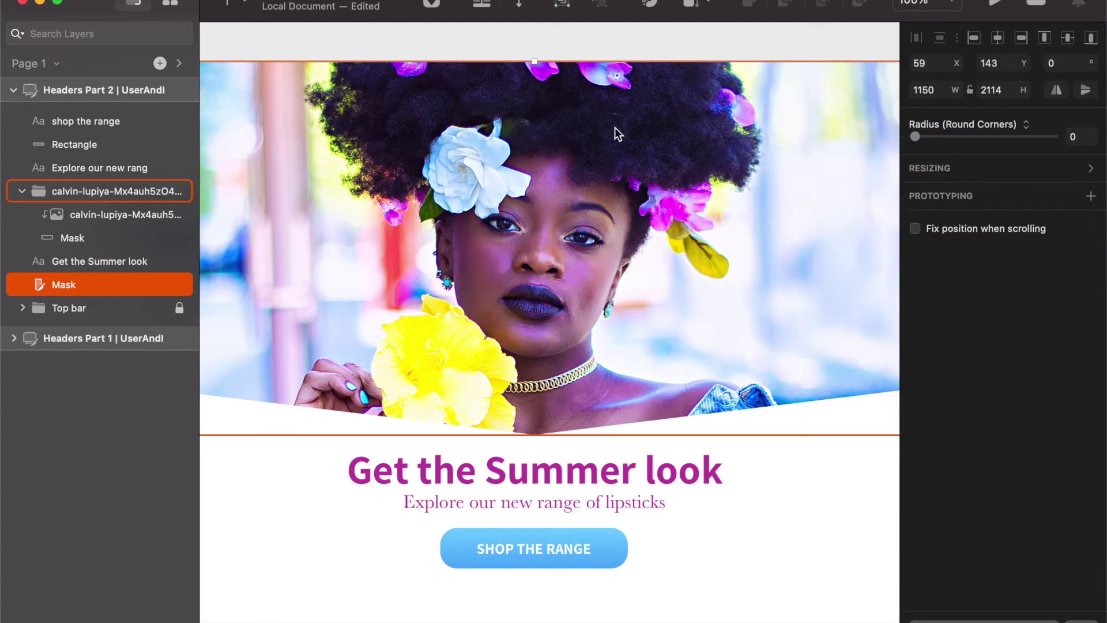
Step: Recolor the "Get the Summer look" headline with a dark tone sampled from the model's lips, brightened to purple #511B81
{"action": "left_click", "coordinate": [614, 482]}
{"action": "left_click", "coordinate": [1068, 316]}
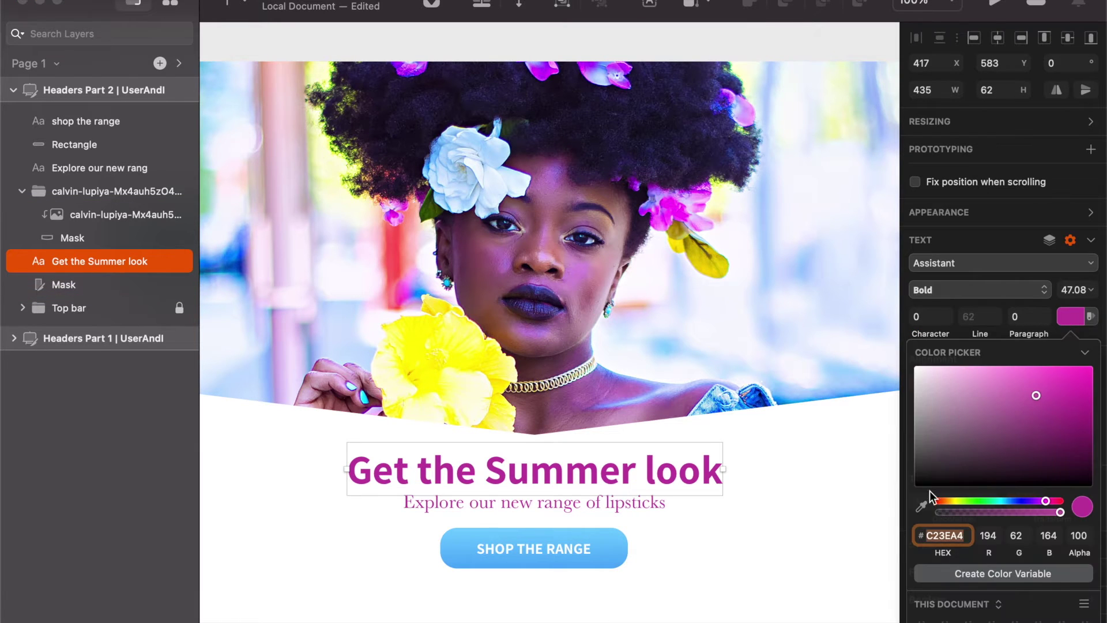
{"action": "left_click", "coordinate": [921, 506]}
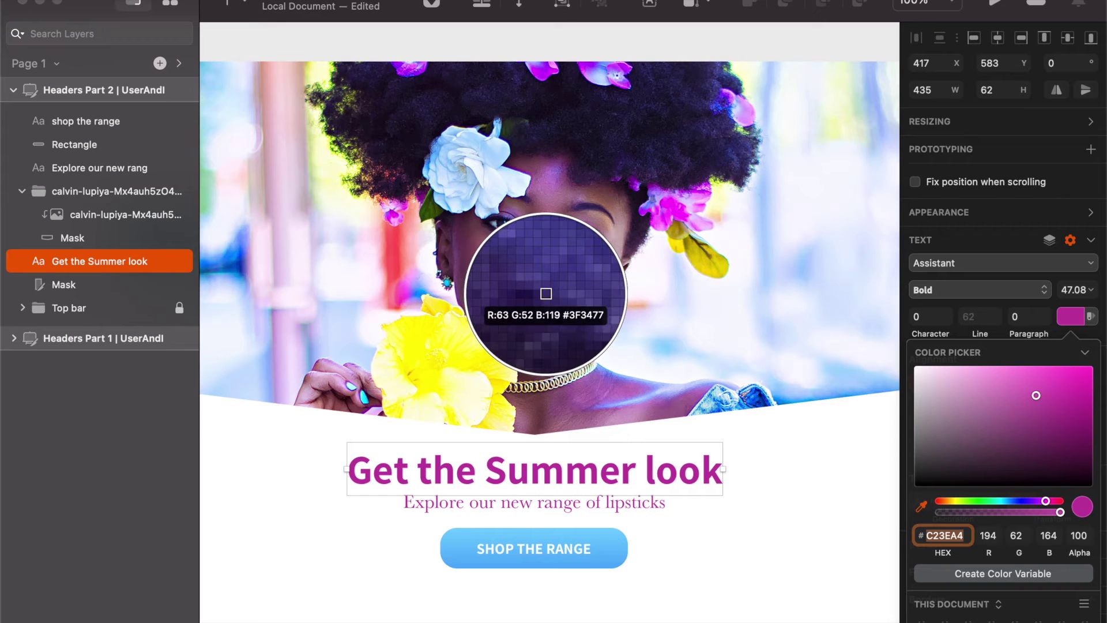
{"action": "left_click", "coordinate": [545, 299]}
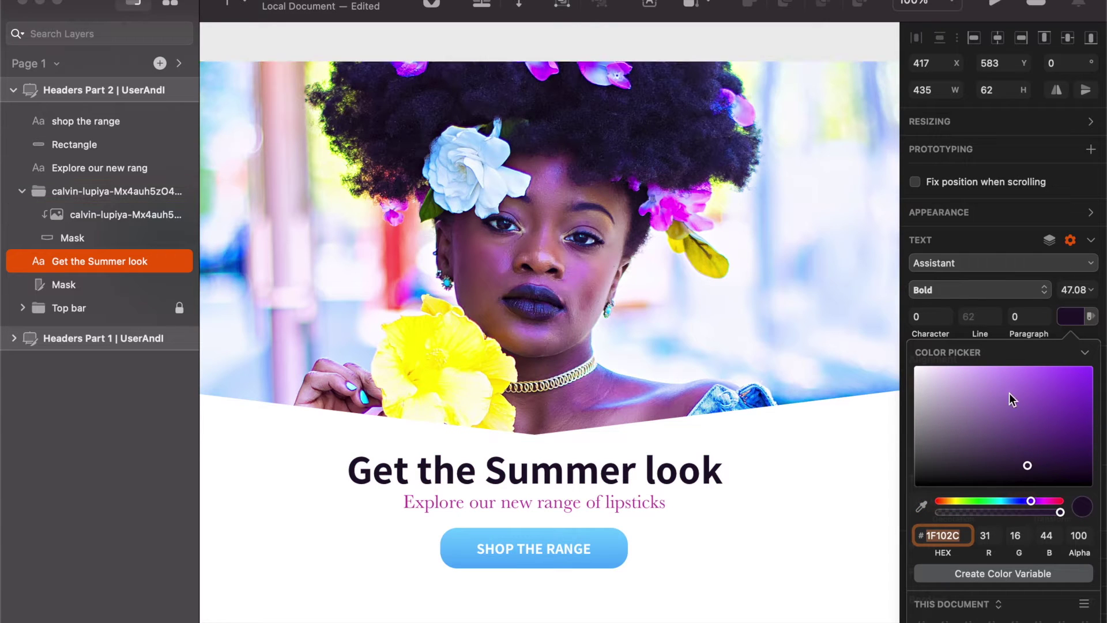
{"action": "left_click", "coordinate": [1061, 432]}
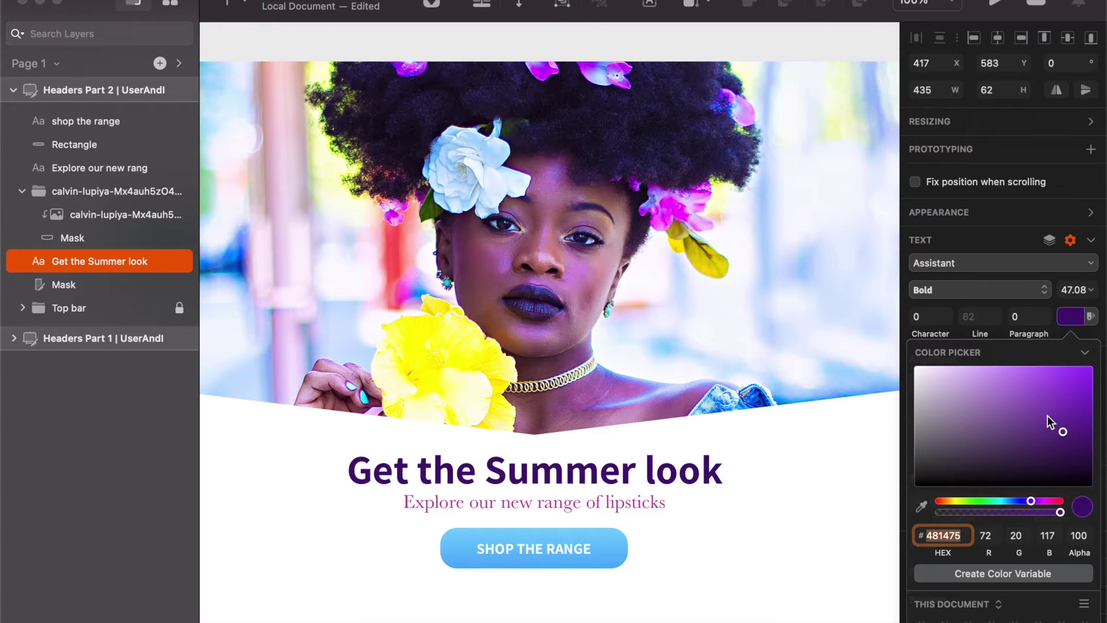
{"action": "left_click", "coordinate": [1048, 423]}
{"action": "left_click", "coordinate": [1055, 427]}
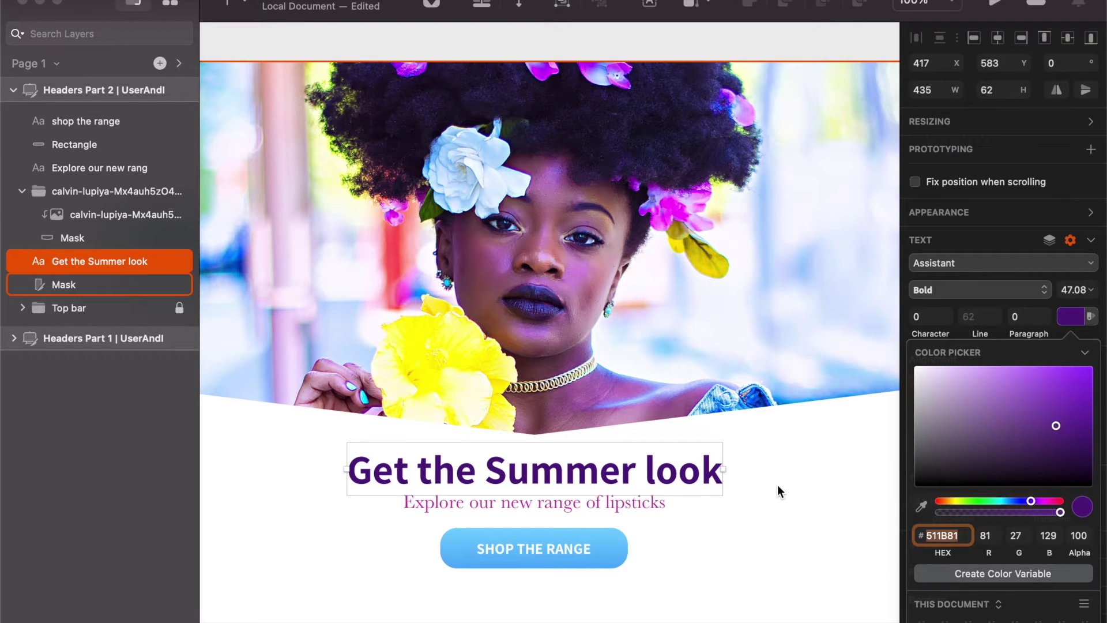
{"action": "scroll", "coordinate": [794, 478], "scroll_direction": "up", "scroll_amount": 1}
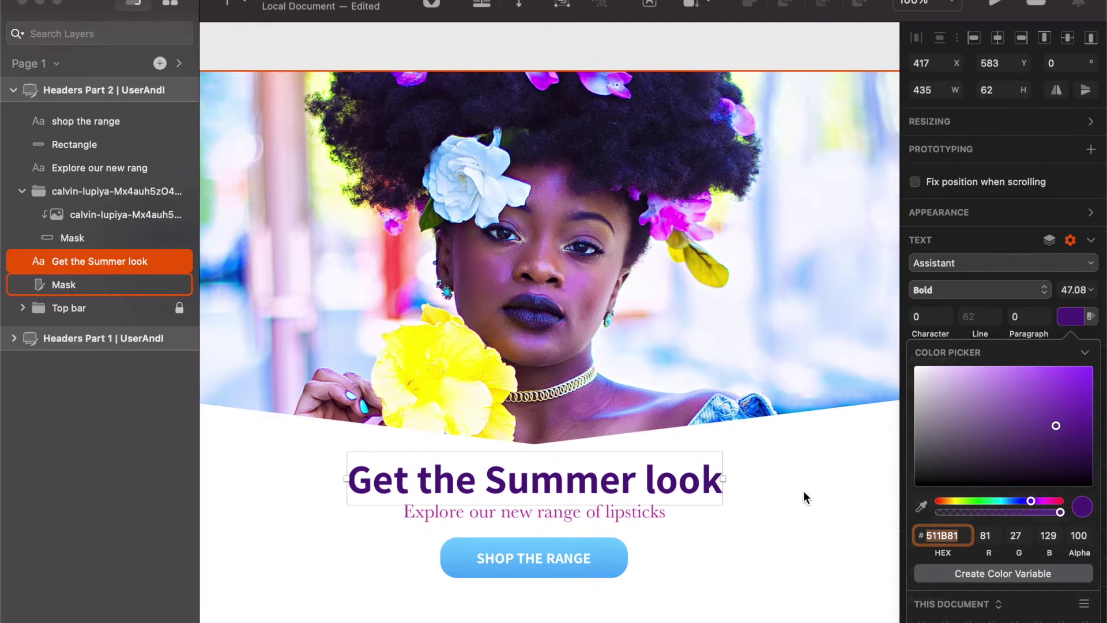
{"action": "left_click", "coordinate": [804, 492]}
Step: Try a purple #9B3FDB sampled from the pink flower as the tagline's text color, and undo it
{"action": "left_click", "coordinate": [638, 513]}
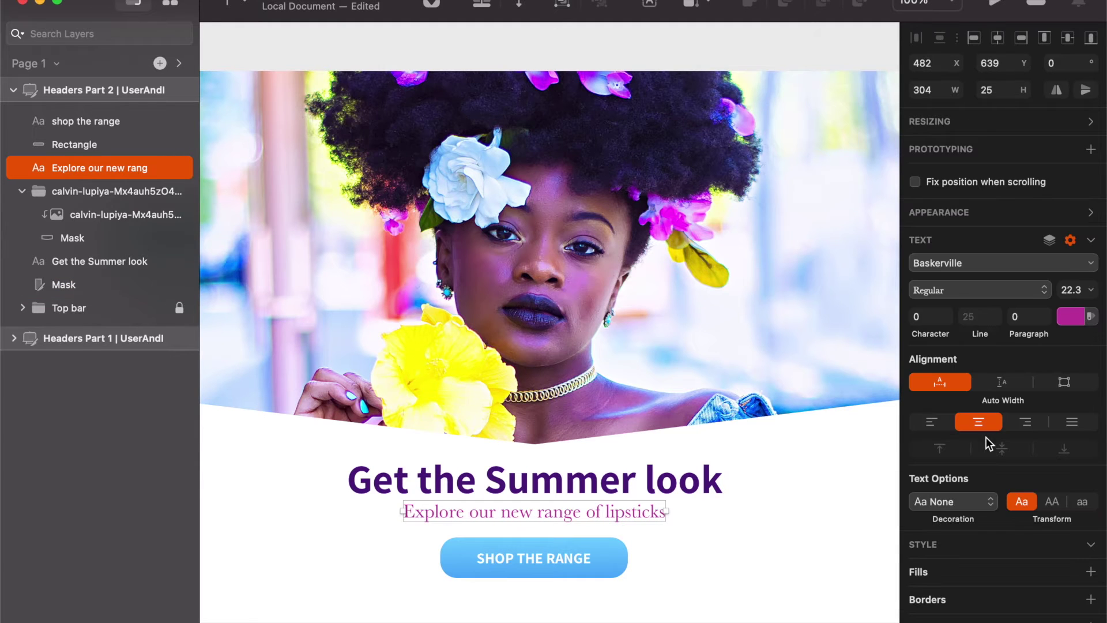
{"action": "left_click", "coordinate": [1070, 317]}
{"action": "left_click", "coordinate": [923, 508]}
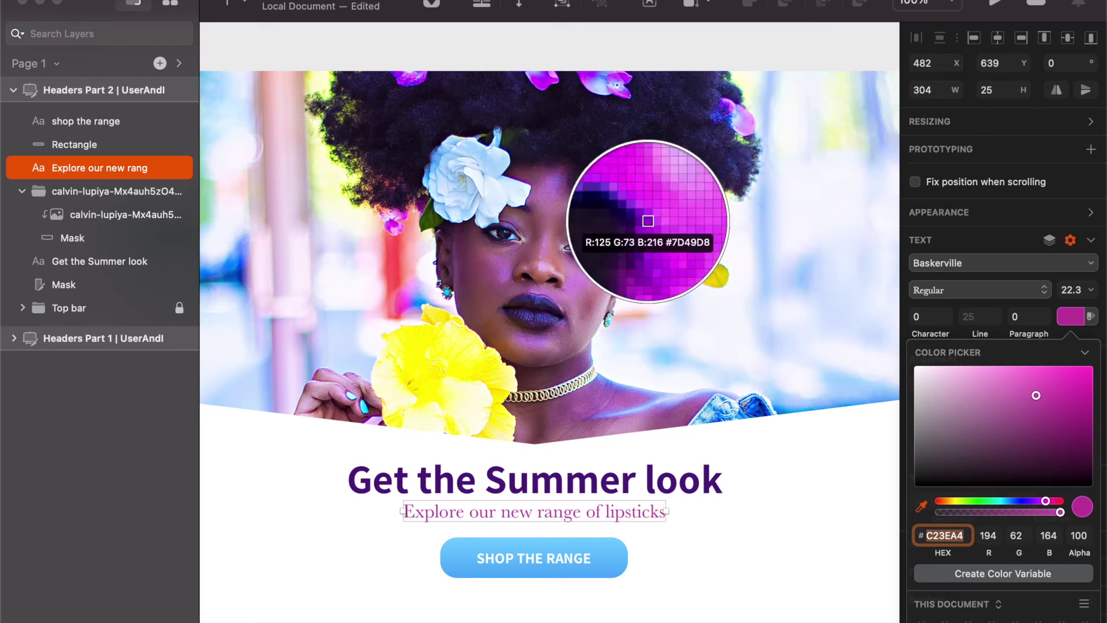
{"action": "left_click", "coordinate": [661, 215]}
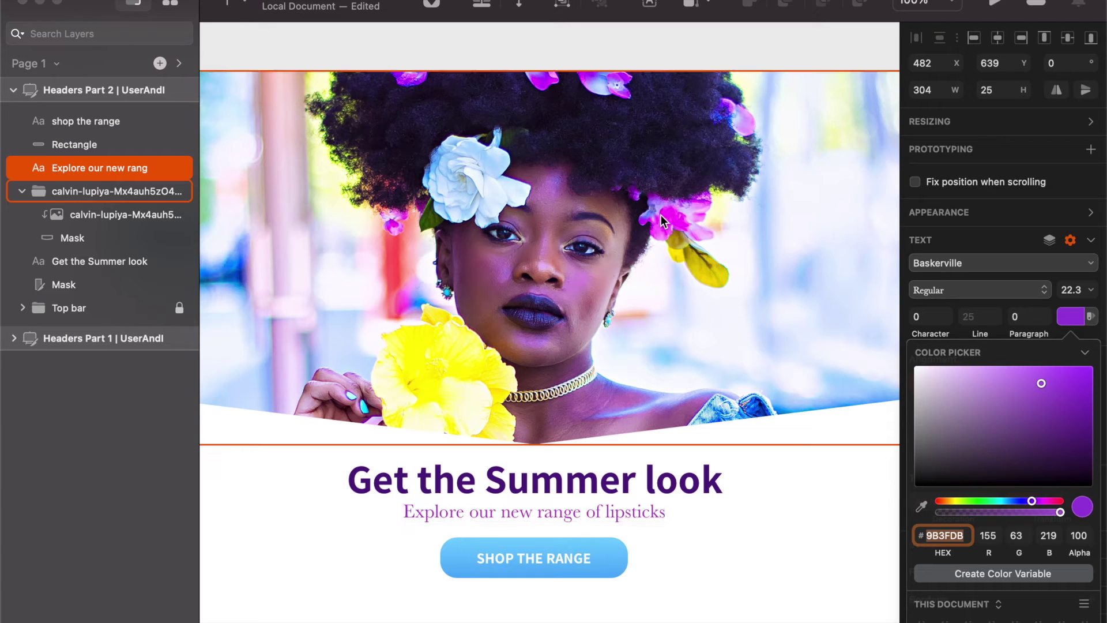
{"action": "key", "text": "super+z"}
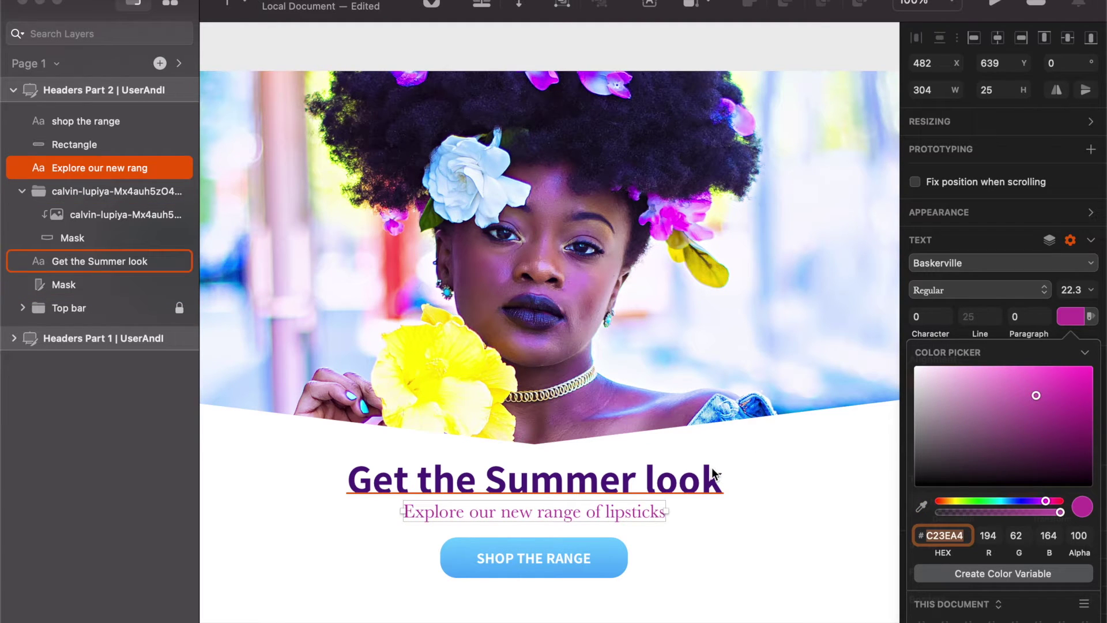
Step: Lighten the headline's text color to purple #7F37BE
{"action": "left_click", "coordinate": [713, 474]}
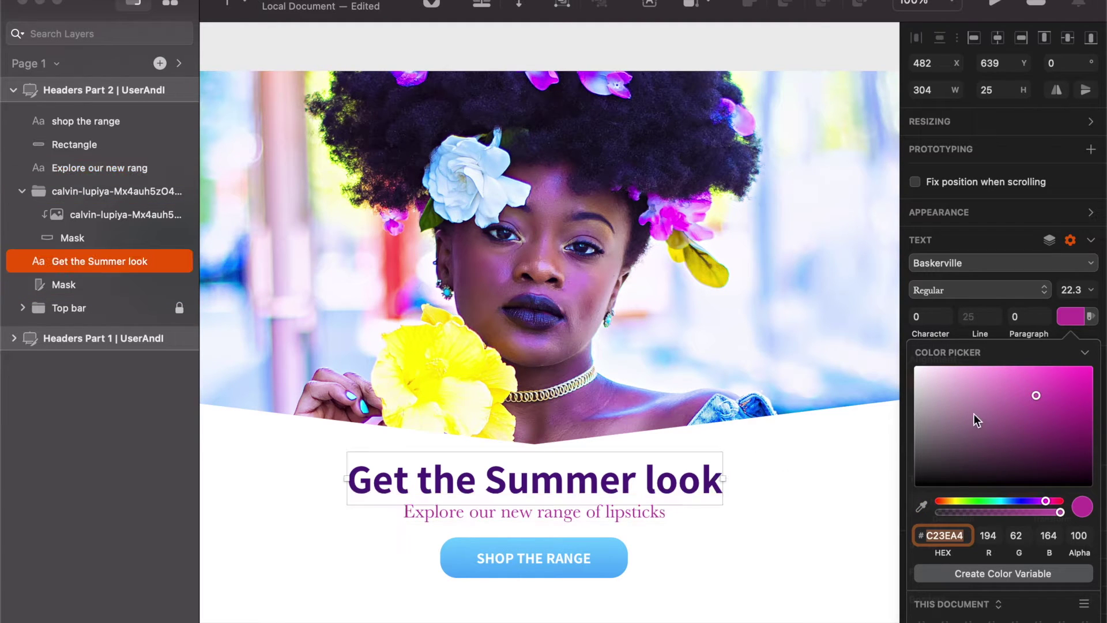
{"action": "left_click", "coordinate": [1063, 318]}
{"action": "left_click", "coordinate": [1062, 403]}
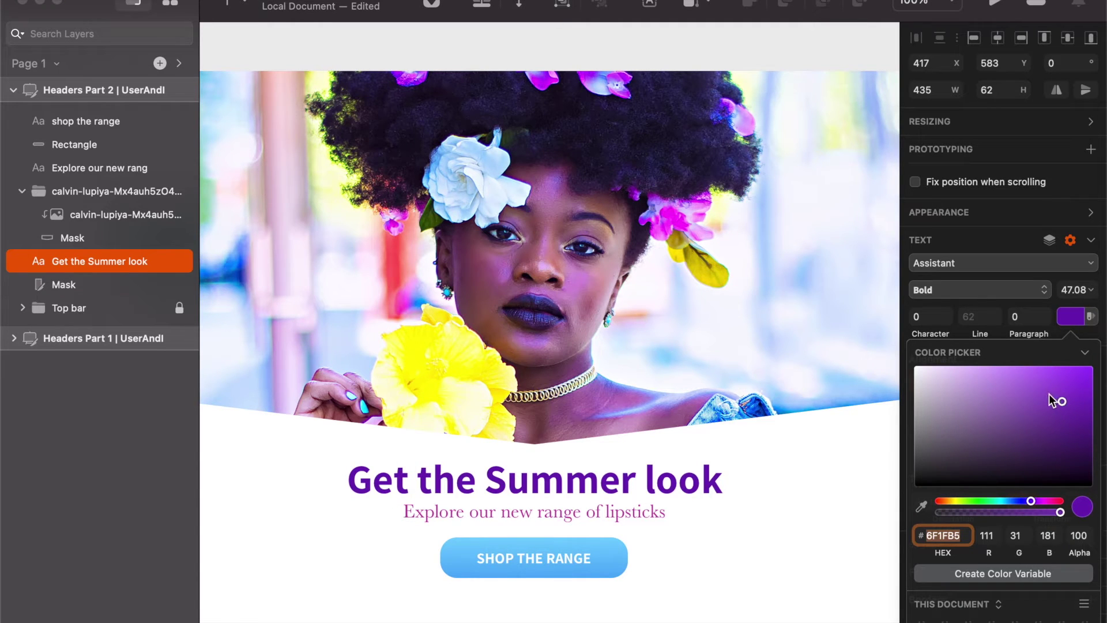
{"action": "left_click", "coordinate": [1051, 411]}
{"action": "left_click", "coordinate": [1040, 396]}
{"action": "left_click", "coordinate": [757, 524]}
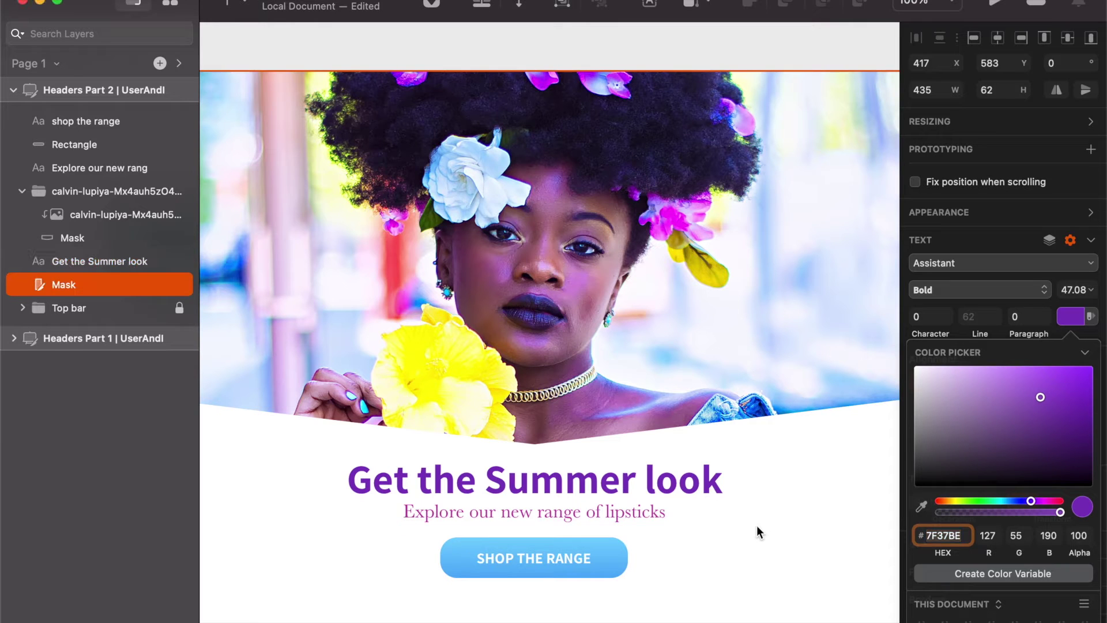
Step: Color the tagline with the purple sampled from the headline and nudge the tagline up by 1 pixel
{"action": "left_click", "coordinate": [621, 514]}
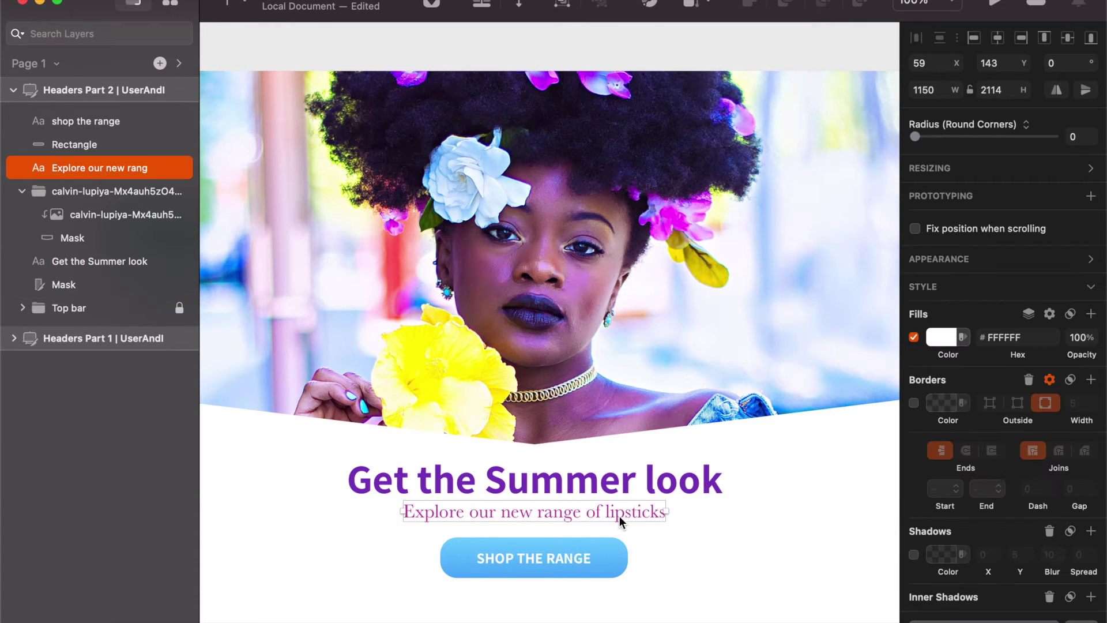
{"action": "left_click", "coordinate": [1071, 316]}
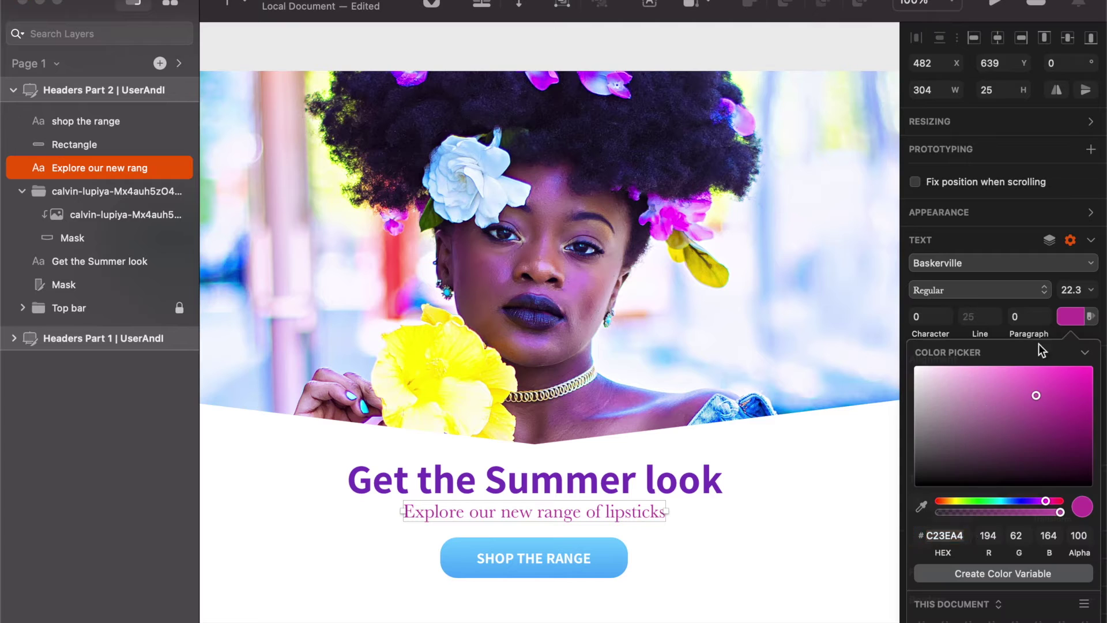
{"action": "left_click", "coordinate": [921, 506]}
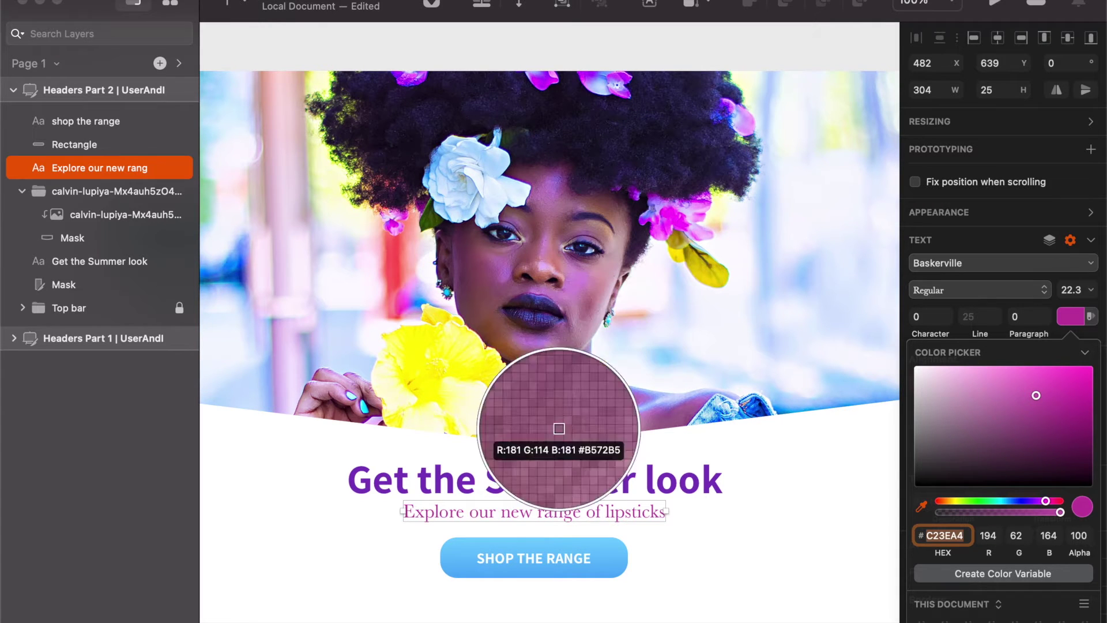
{"action": "left_click", "coordinate": [549, 483]}
{"action": "left_click", "coordinate": [697, 547]}
{"action": "left_click", "coordinate": [625, 509]}
{"action": "key", "text": "Up"}
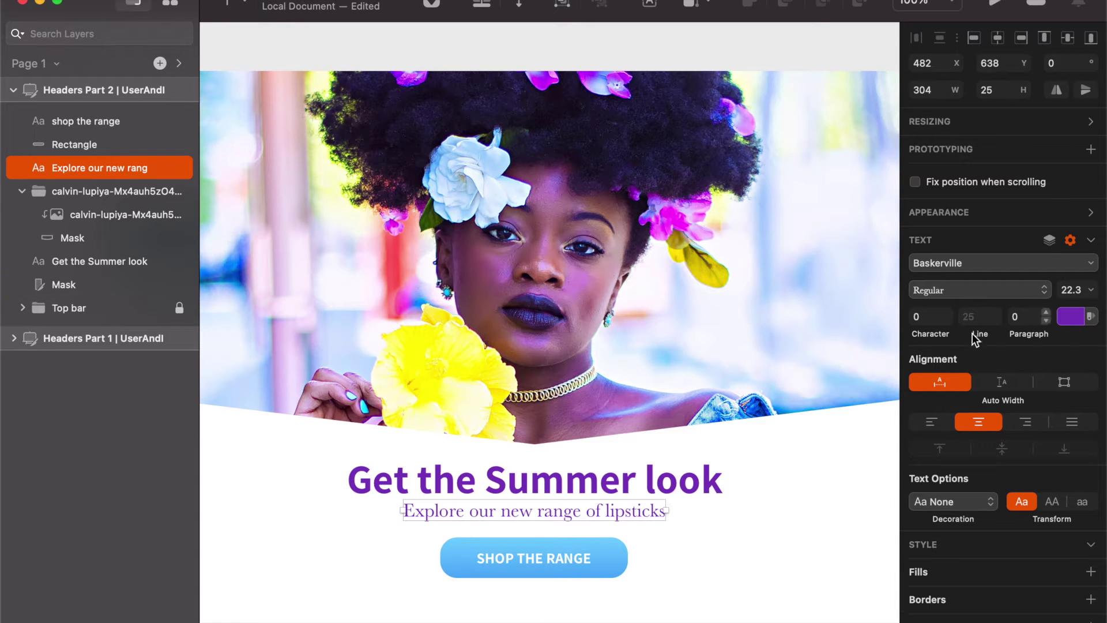
Step: Undo the tagline's nudge and recoloring, and the headline's lighter purple
{"action": "key", "text": "super+z"}
{"action": "key", "text": "super+z"}
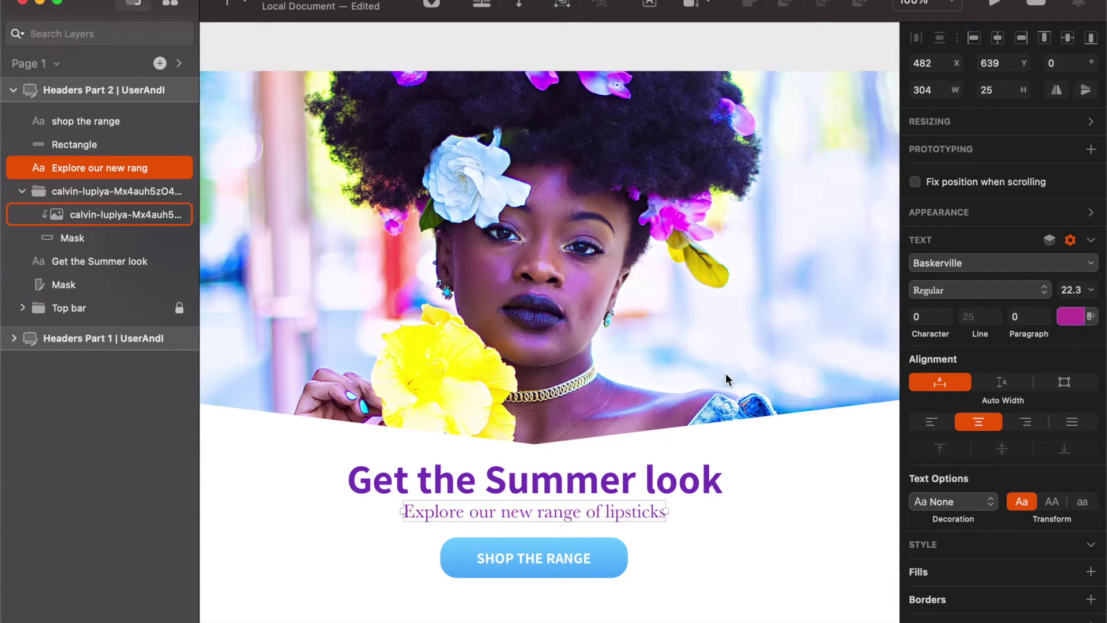
{"action": "left_click", "coordinate": [737, 501]}
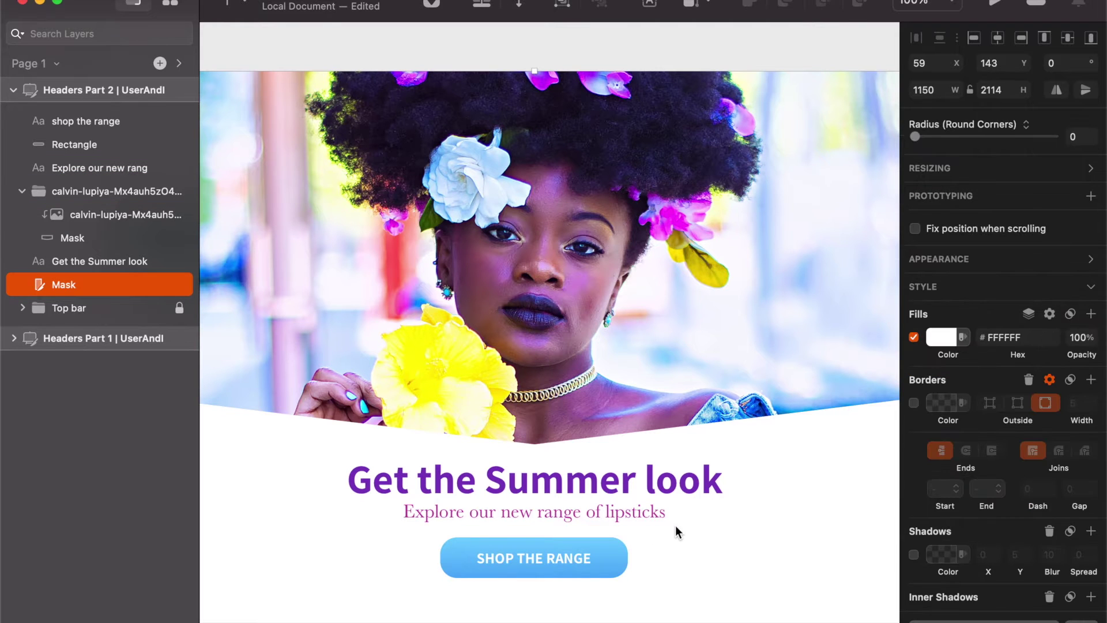
{"action": "key", "text": "super+z"}
{"action": "key", "text": "super+z"}
{"action": "key", "text": "super+z"}
{"action": "key", "text": "super+z"}
{"action": "key", "text": "super+z"}
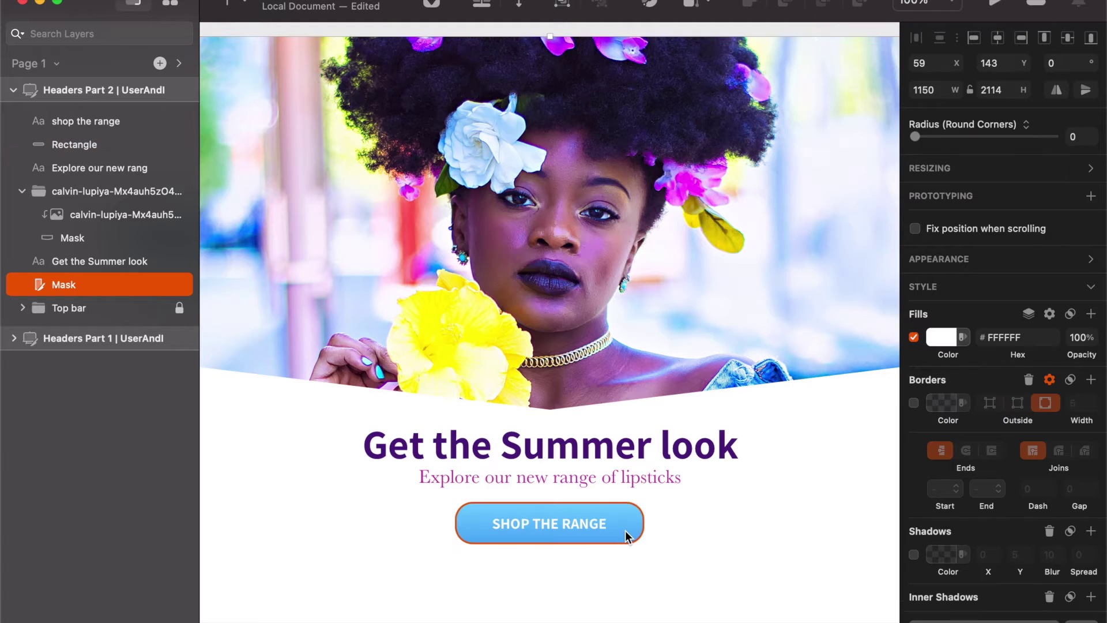
Step: Set the lower stop of the button's gradient to magenta #C23EA4 sampled from the tagline text
{"action": "left_click", "coordinate": [625, 530]}
{"action": "left_click", "coordinate": [946, 338]}
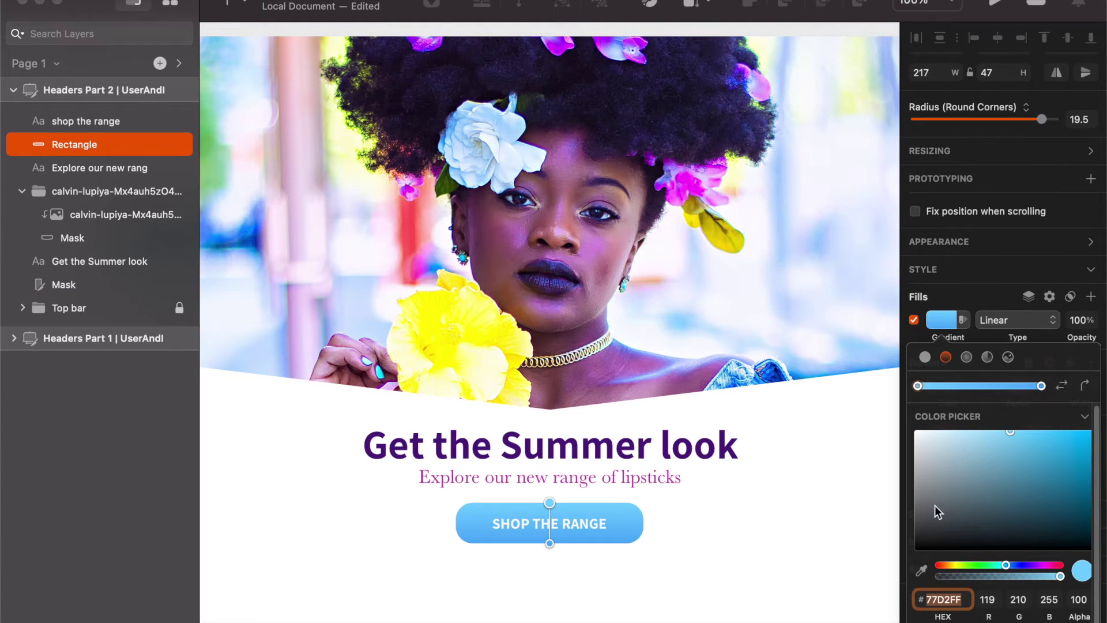
{"action": "left_click", "coordinate": [1042, 387]}
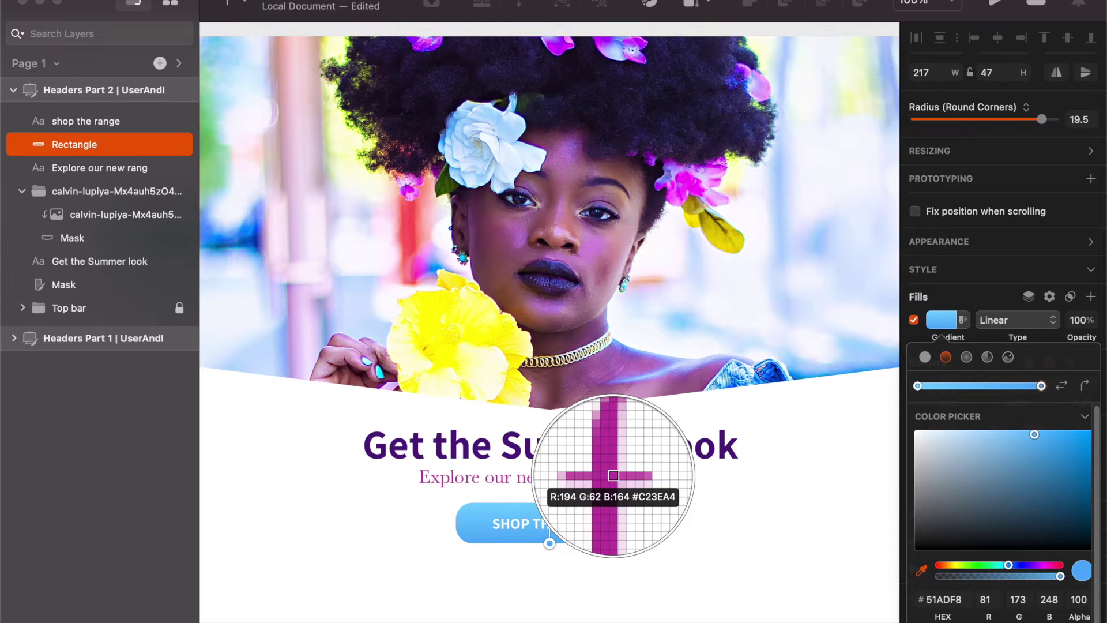
{"action": "left_click", "coordinate": [615, 480]}
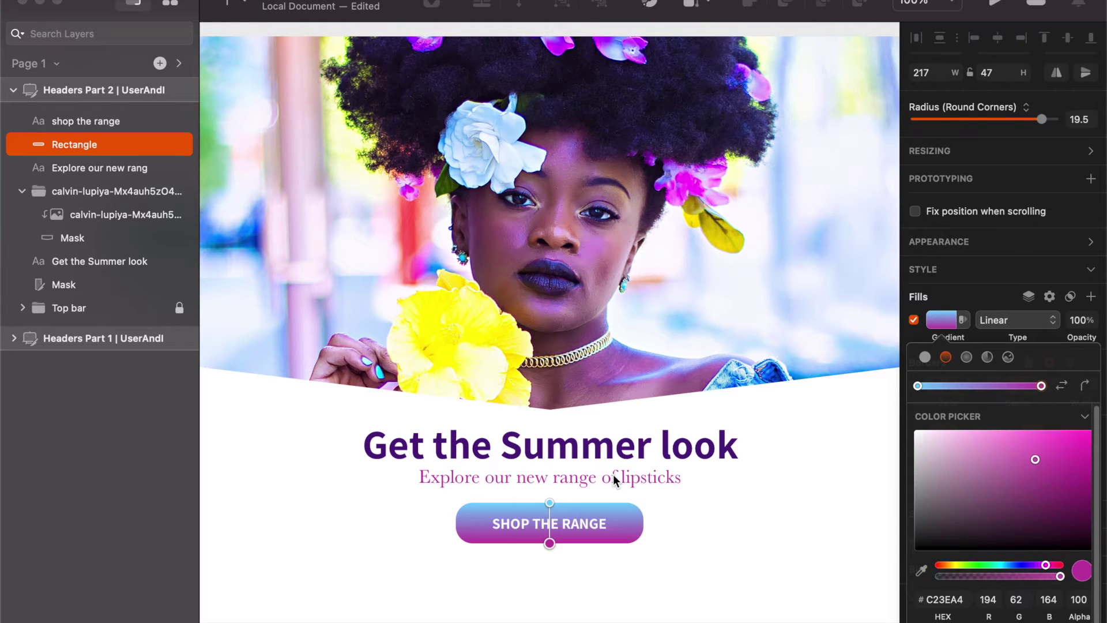
Step: Set the gradient's upper stop to magenta sampled from the button's lower edge, then lighten it to a brighter pink and deselect the button
{"action": "left_click", "coordinate": [919, 387]}
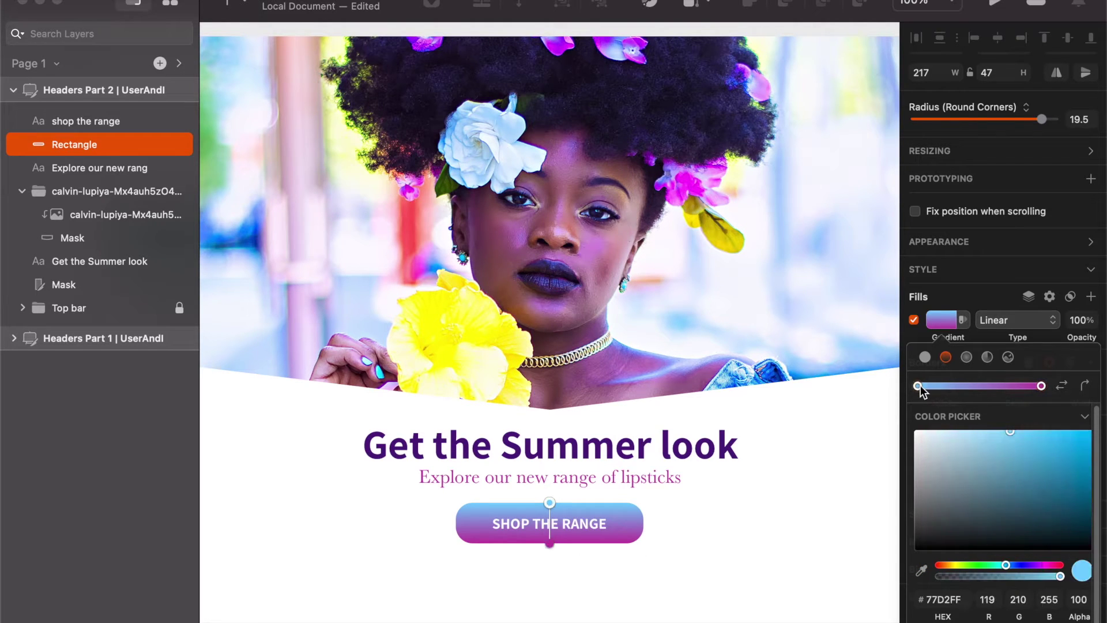
{"action": "left_click", "coordinate": [922, 572]}
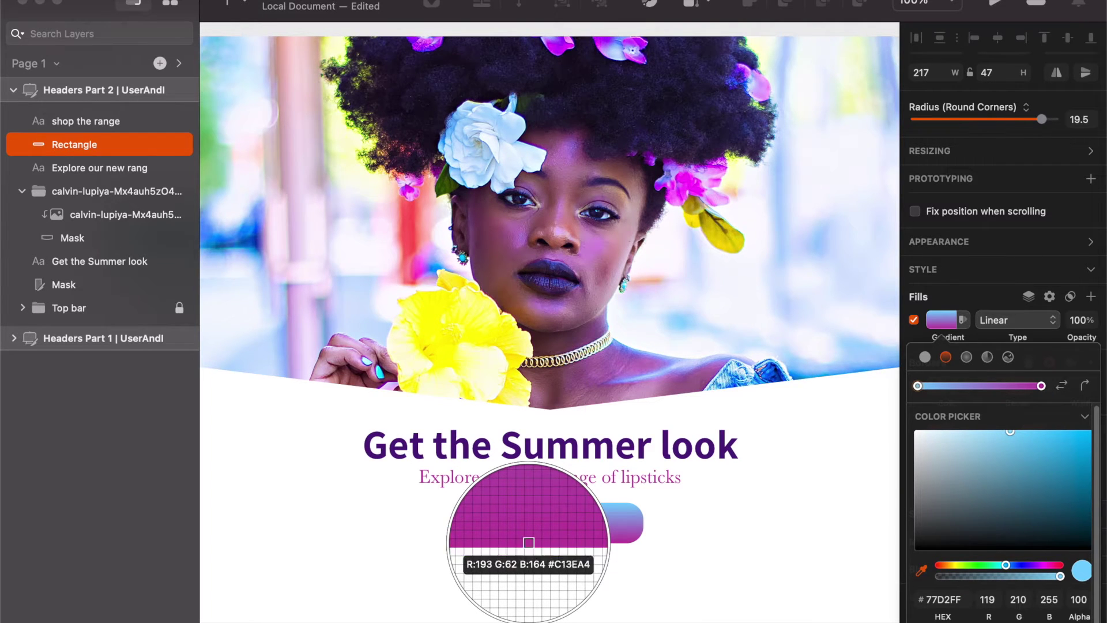
{"action": "left_click", "coordinate": [529, 542]}
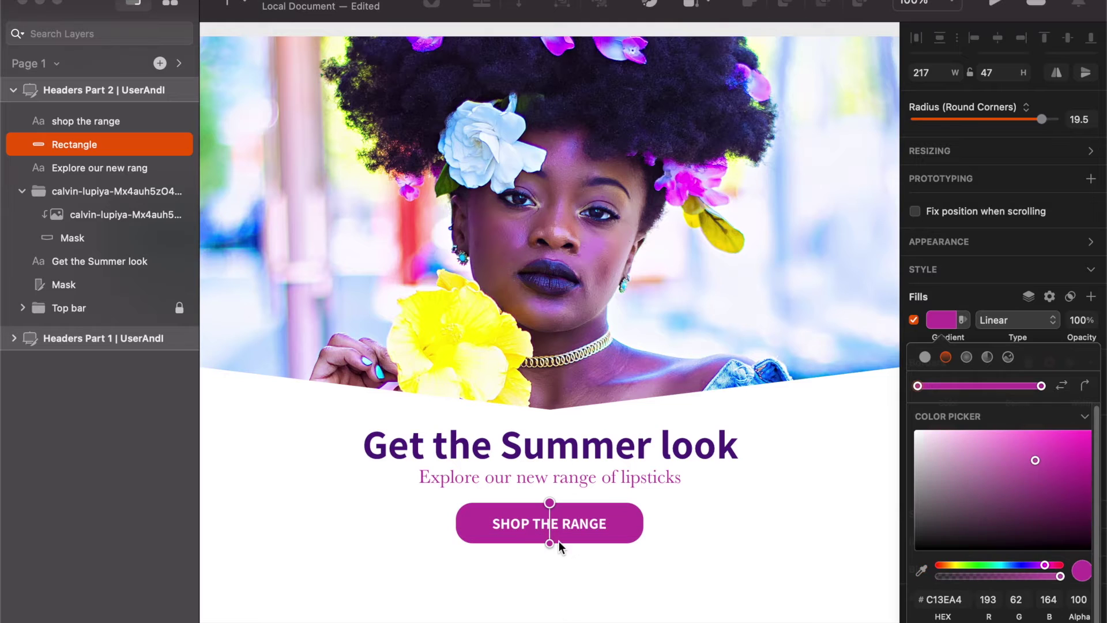
{"action": "left_click_drag", "start_coordinate": [1010, 462], "coordinate": [1005, 437]}
{"action": "left_click", "coordinate": [744, 507]}
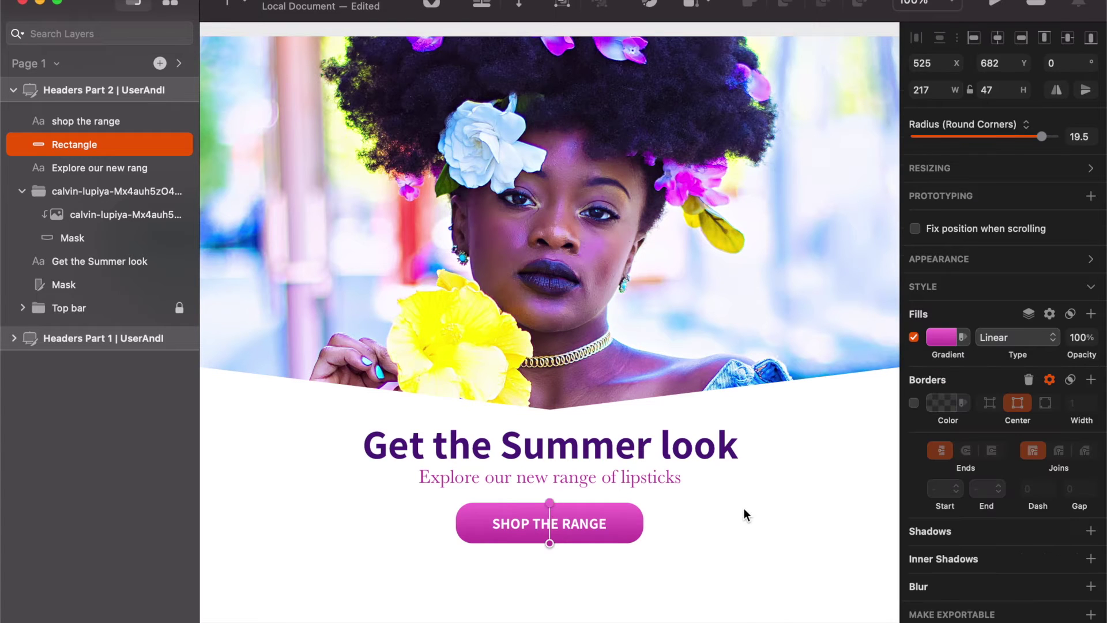
{"action": "left_click", "coordinate": [745, 545]}
Step: Hide the interface to view the whole header design on the canvas
{"action": "key", "text": "super+period"}
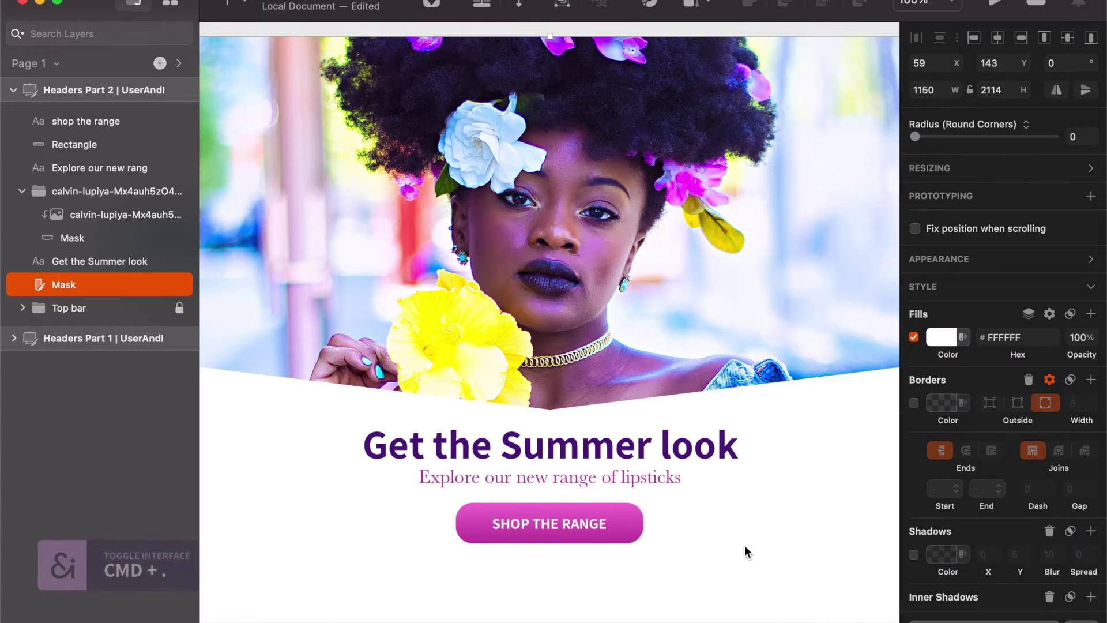
{"action": "scroll", "coordinate": [777, 511], "scroll_direction": "up", "scroll_amount": 1}
{"action": "scroll", "coordinate": [776, 511], "scroll_direction": "down", "scroll_amount": 2}
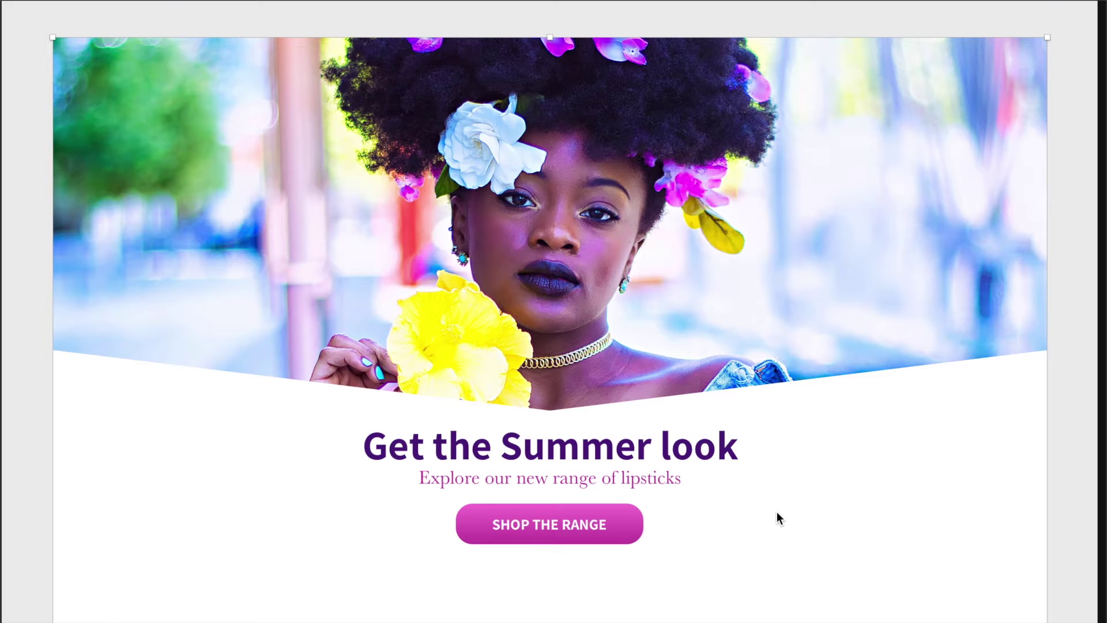
Step: Group the "Shop the range" label with its rounded rectangle
{"action": "left_click", "coordinate": [594, 522]}
{"action": "left_click", "coordinate": [625, 525], "text": "shift"}
{"action": "key", "text": "super+g"}
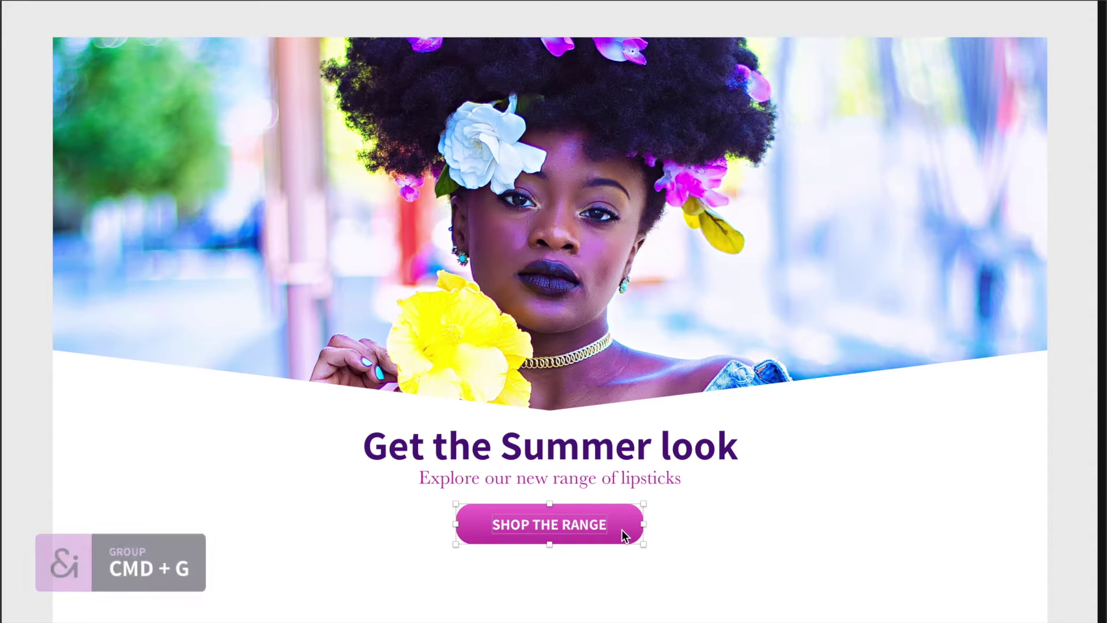
Step: Move the grouped button slightly closer to the tagline, keeping it horizontally centered, and deselect it
{"action": "left_click_drag", "start_coordinate": [622, 530], "coordinate": [621, 531]}
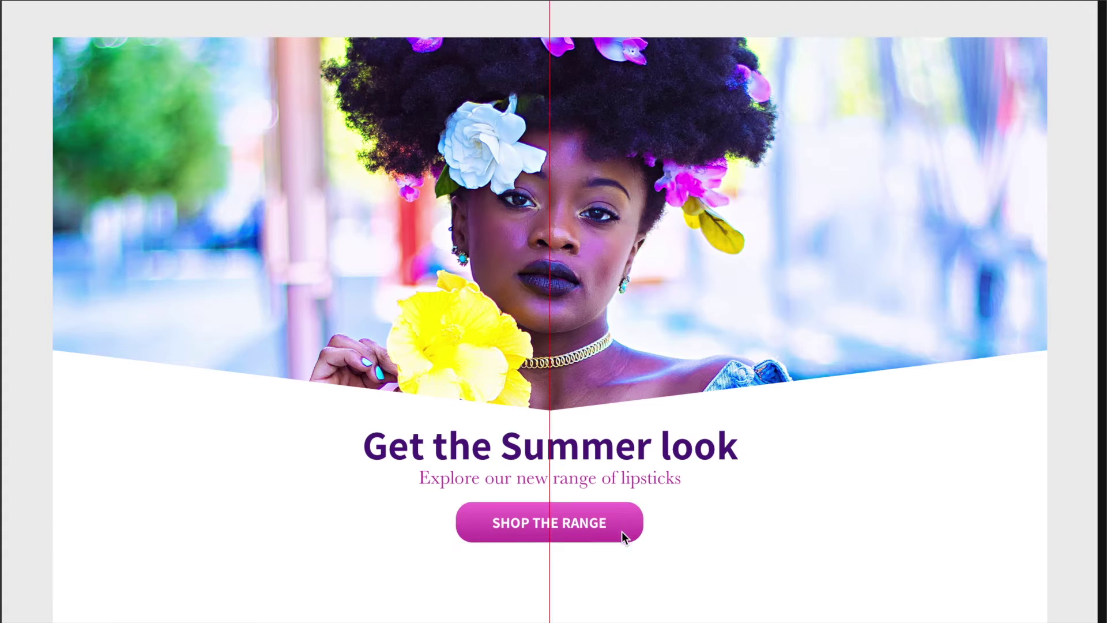
{"action": "left_click", "coordinate": [729, 531]}
{"action": "scroll", "coordinate": [729, 531], "scroll_direction": "up", "scroll_amount": 2}
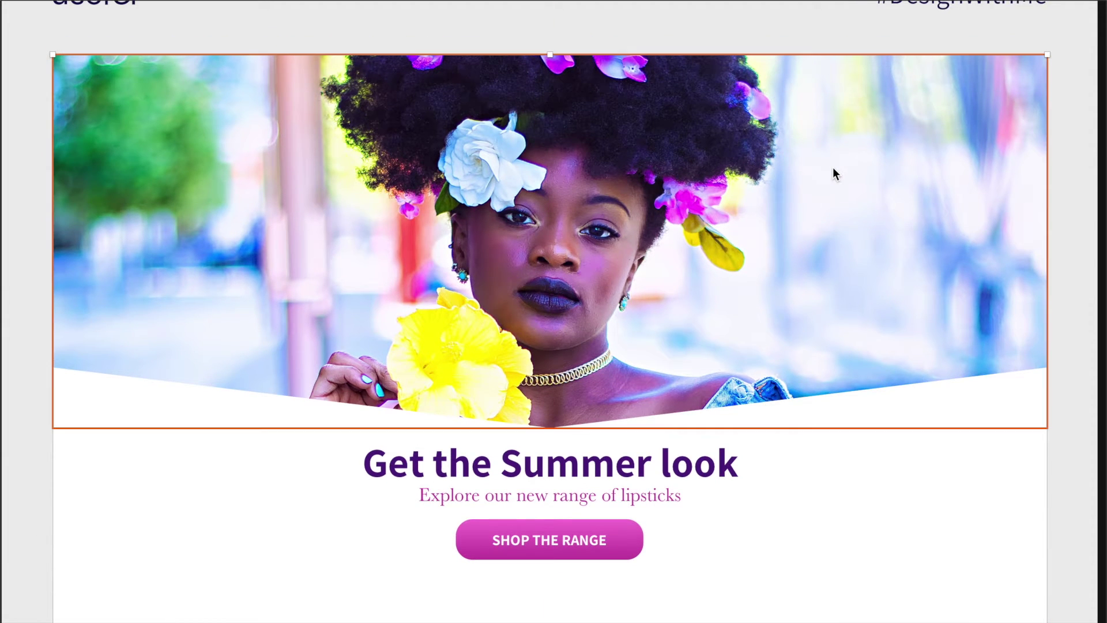
Step: Draw a rectangle about 1150 by 103 across the photo's top edge, directly above the image layer inside its mask group
{"action": "key", "text": "super+period"}
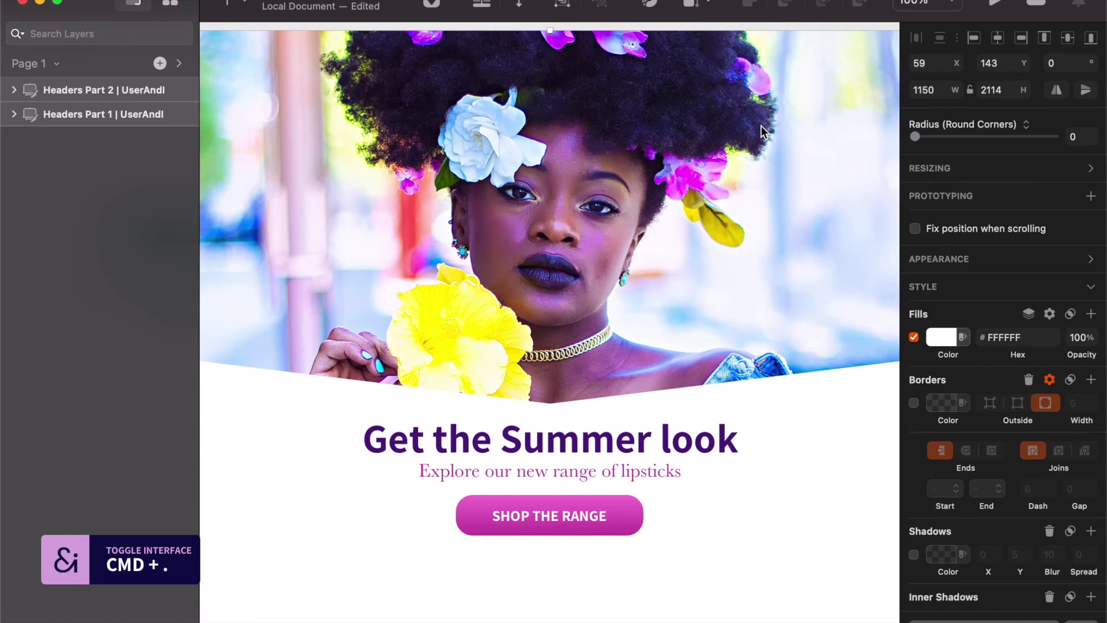
{"action": "left_click", "coordinate": [487, 221]}
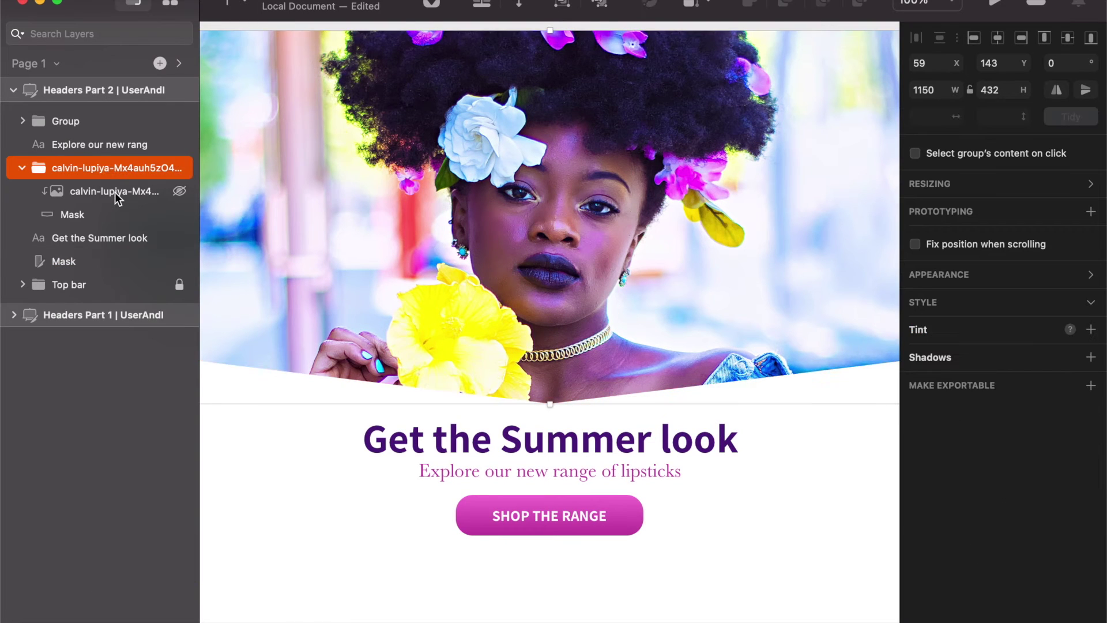
{"action": "left_click", "coordinate": [116, 191]}
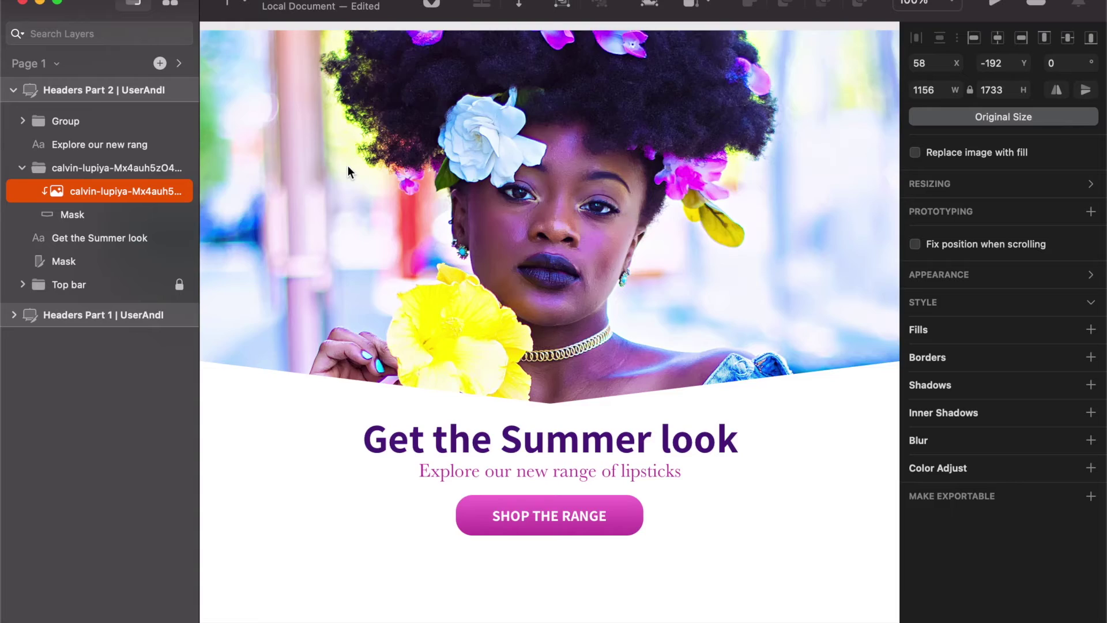
{"action": "key", "text": "super+minus"}
{"action": "key", "text": "r"}
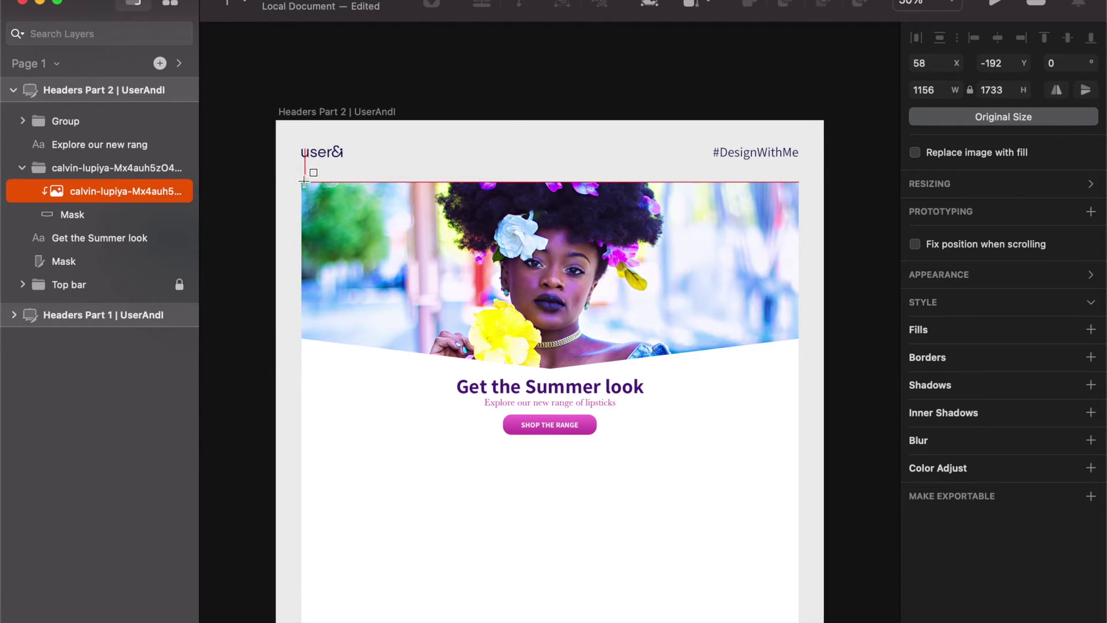
{"action": "left_click_drag", "start_coordinate": [300, 185], "coordinate": [799, 226]}
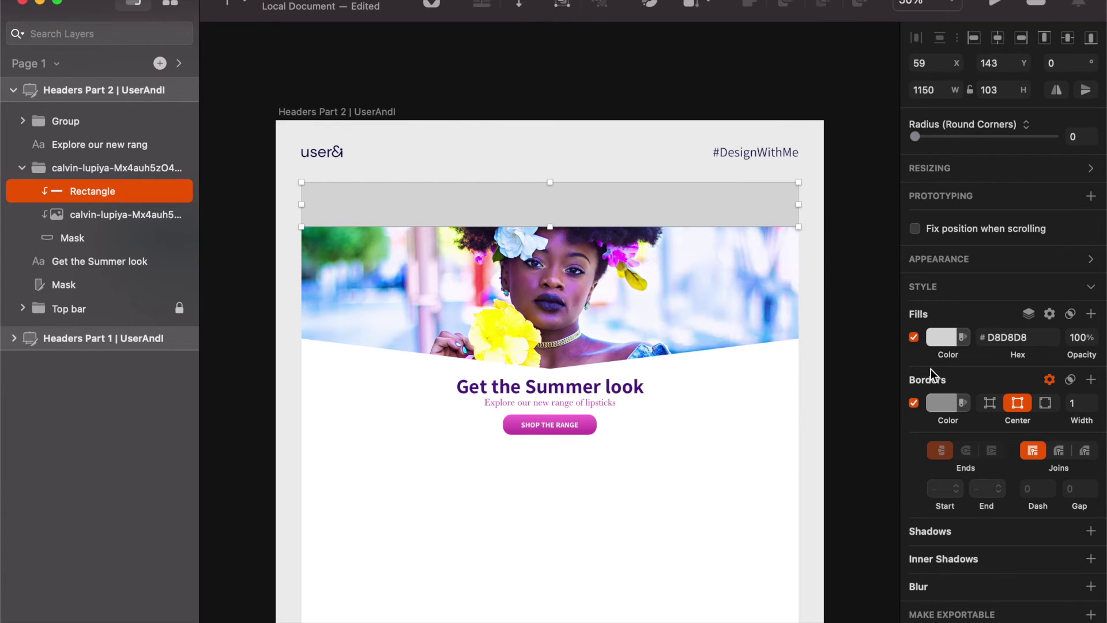
Step: Turn off the new rectangle's border and set its fill to white FFFFFF
{"action": "left_click", "coordinate": [914, 403]}
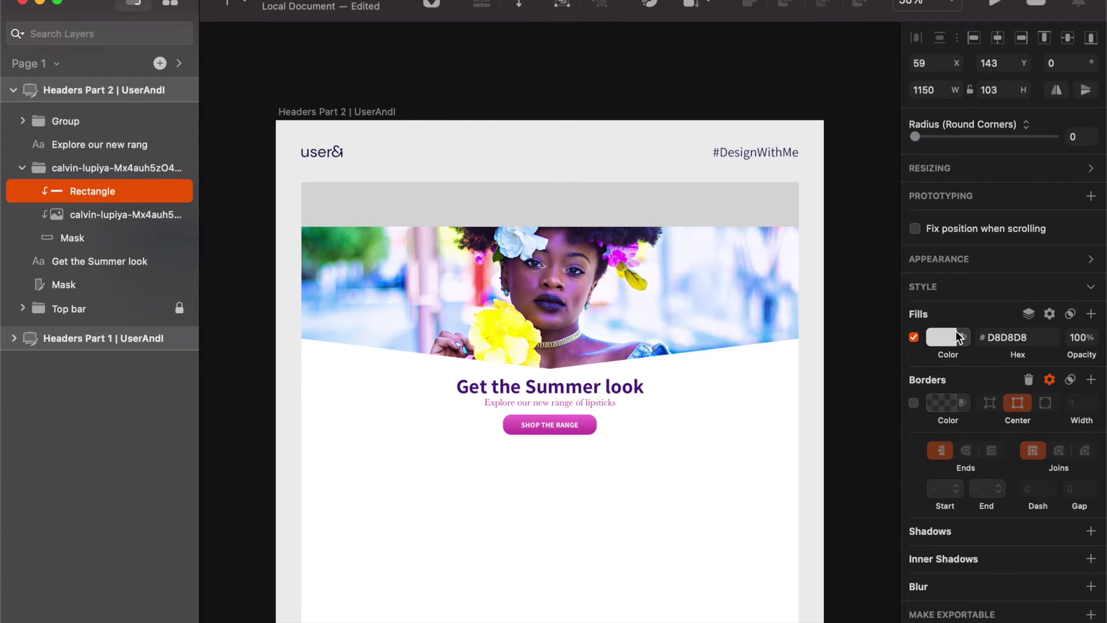
{"action": "left_click", "coordinate": [961, 337]}
{"action": "left_click", "coordinate": [943, 337]}
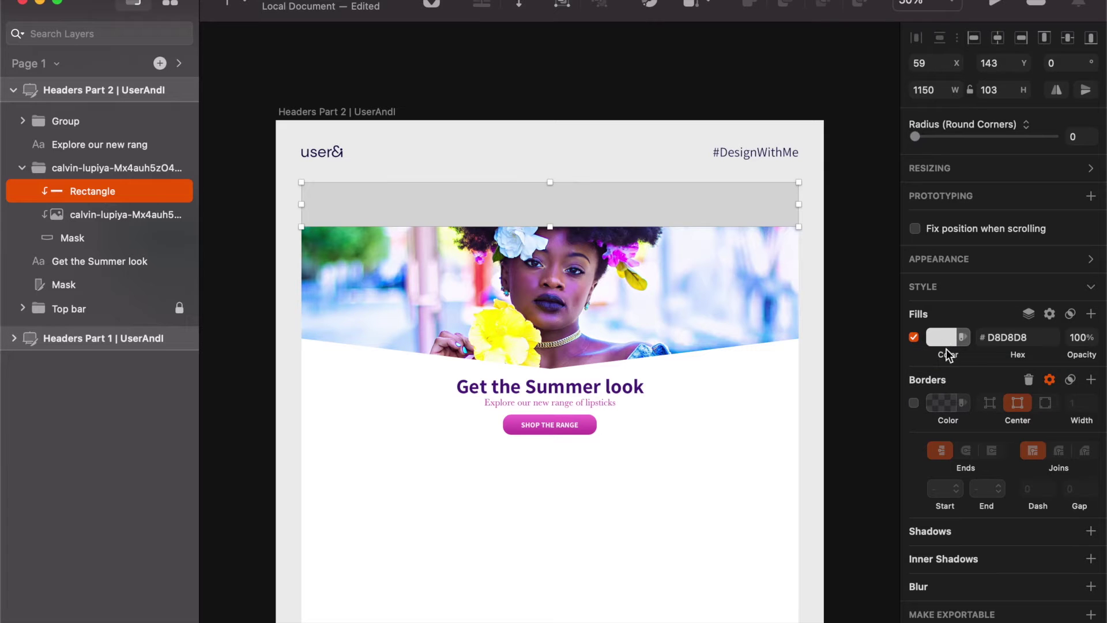
{"action": "left_click", "coordinate": [943, 341]}
{"action": "type", "text": "FFFFFF"}
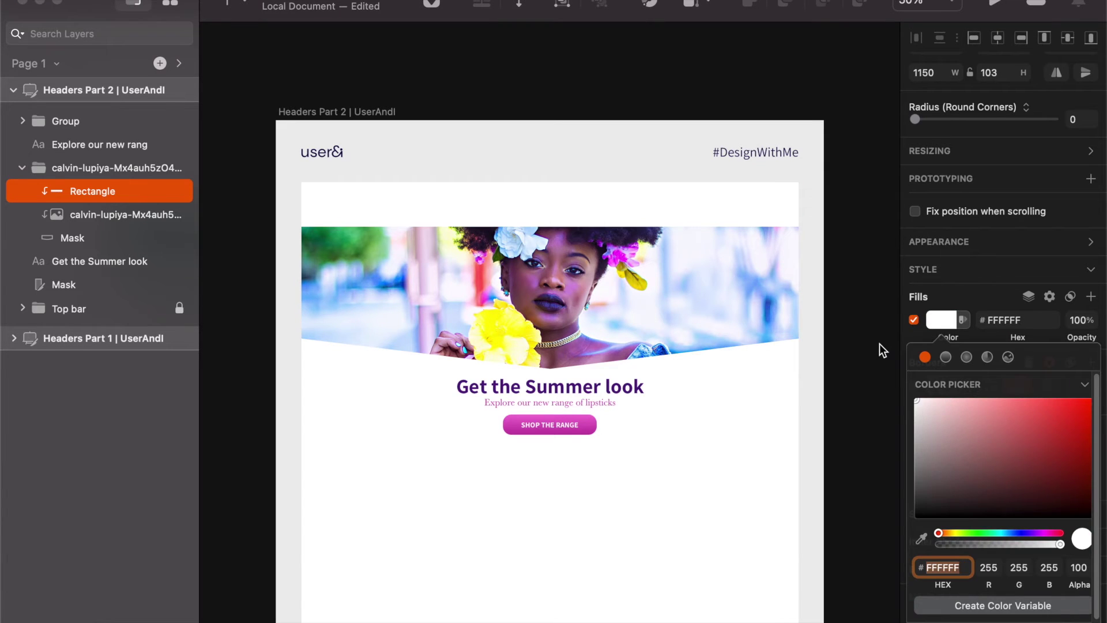
{"action": "left_click", "coordinate": [883, 298]}
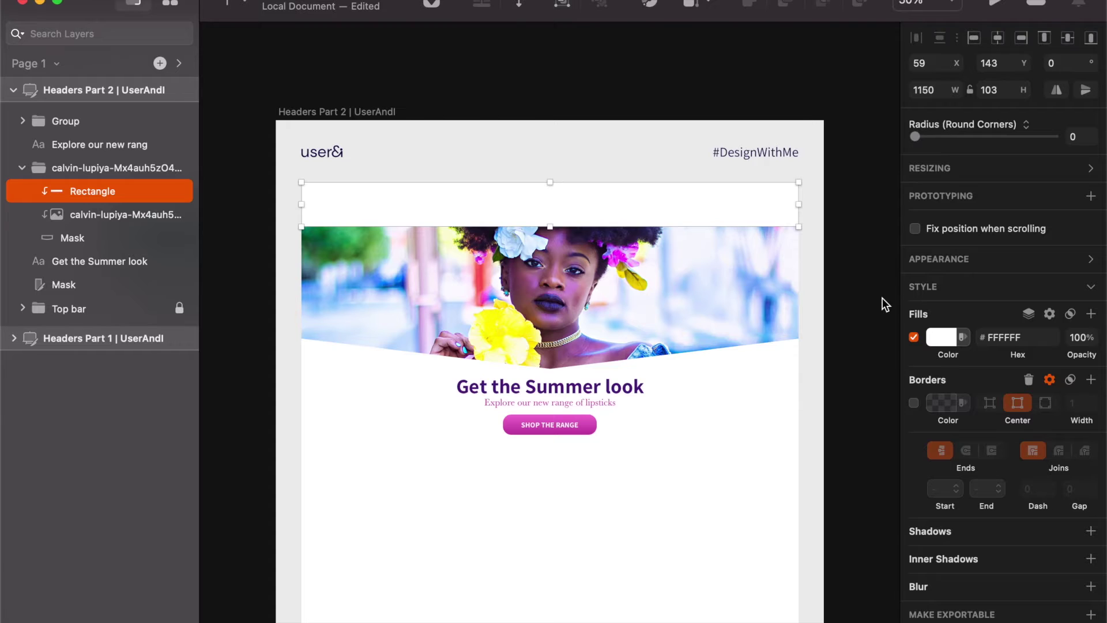
Step: Shorten the white bar by raising its lower edge, with the interface hidden to judge it against the photo
{"action": "key", "text": "super+period"}
{"action": "key", "text": "super+plus"}
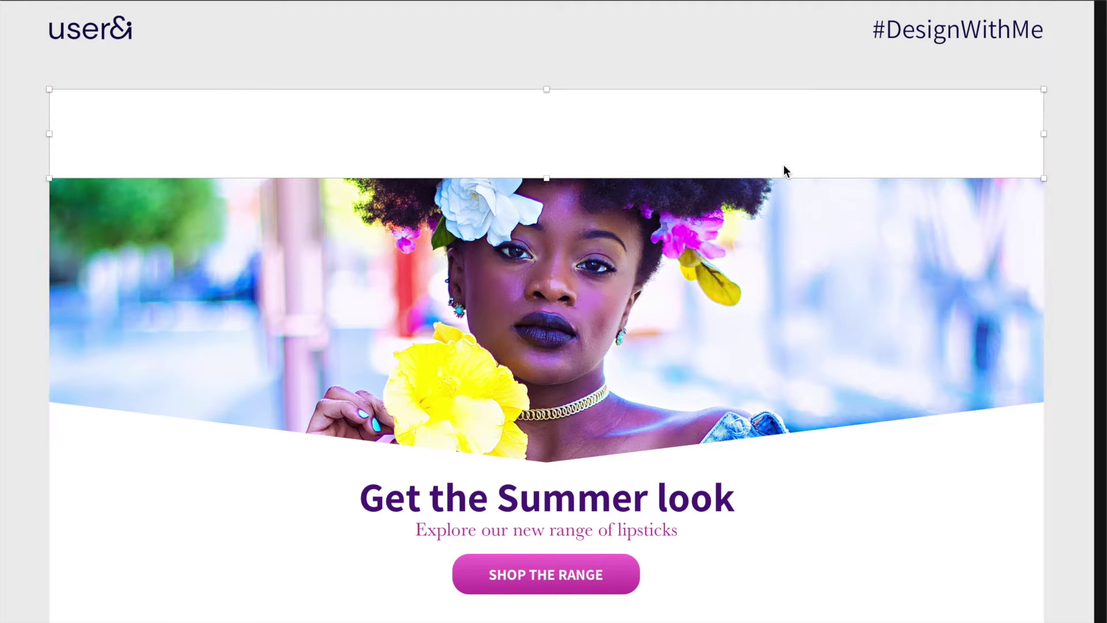
{"action": "left_click_drag", "start_coordinate": [547, 178], "coordinate": [546, 154]}
Step: Move the photo, its mask, the headline, the tagline and the button group down together by 30 px
{"action": "left_click", "coordinate": [593, 410]}
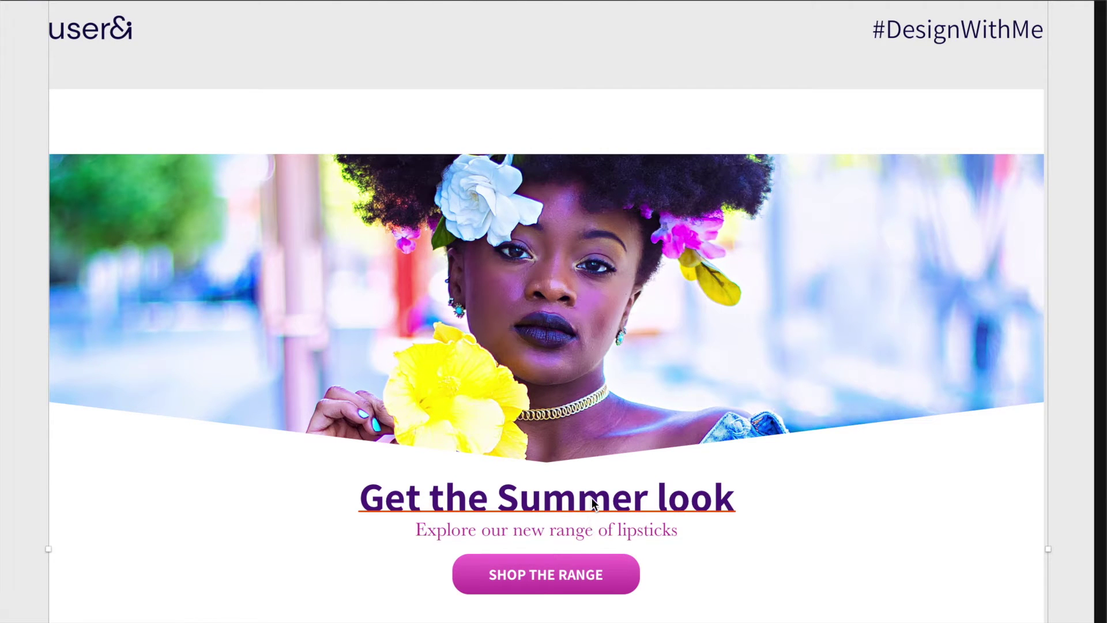
{"action": "key", "text": "super+period"}
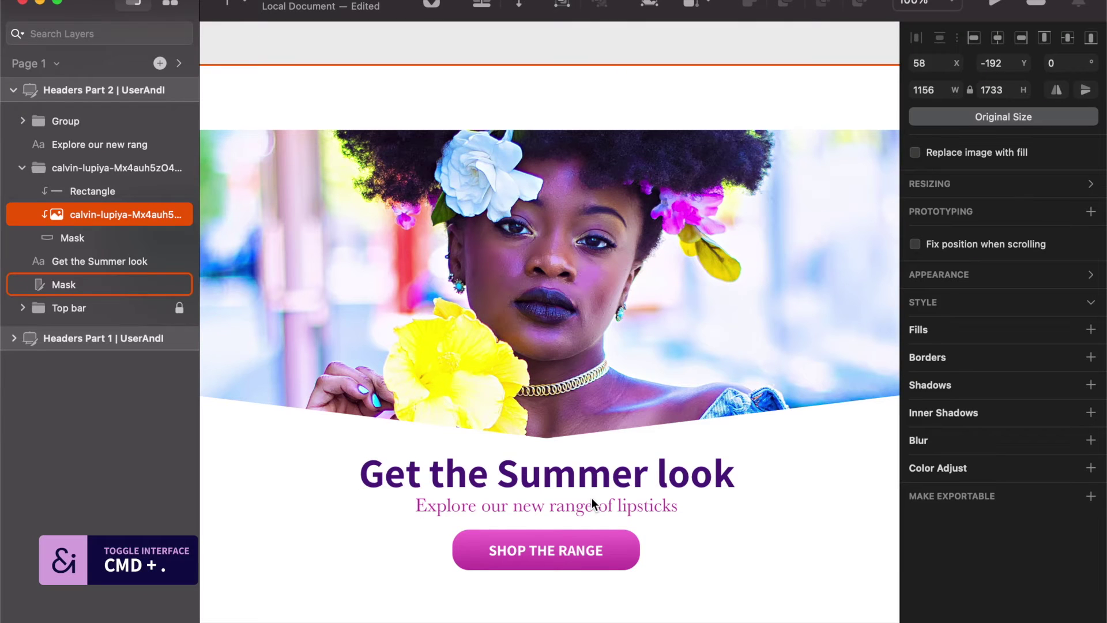
{"action": "left_click", "coordinate": [92, 238]}
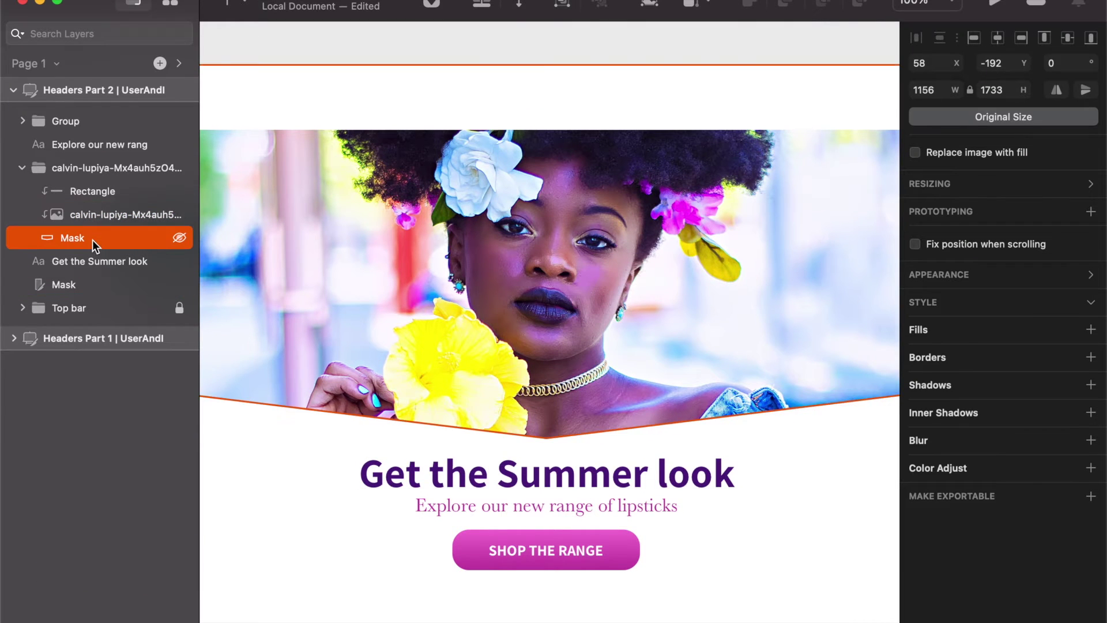
{"action": "left_click", "coordinate": [98, 208], "text": "shift"}
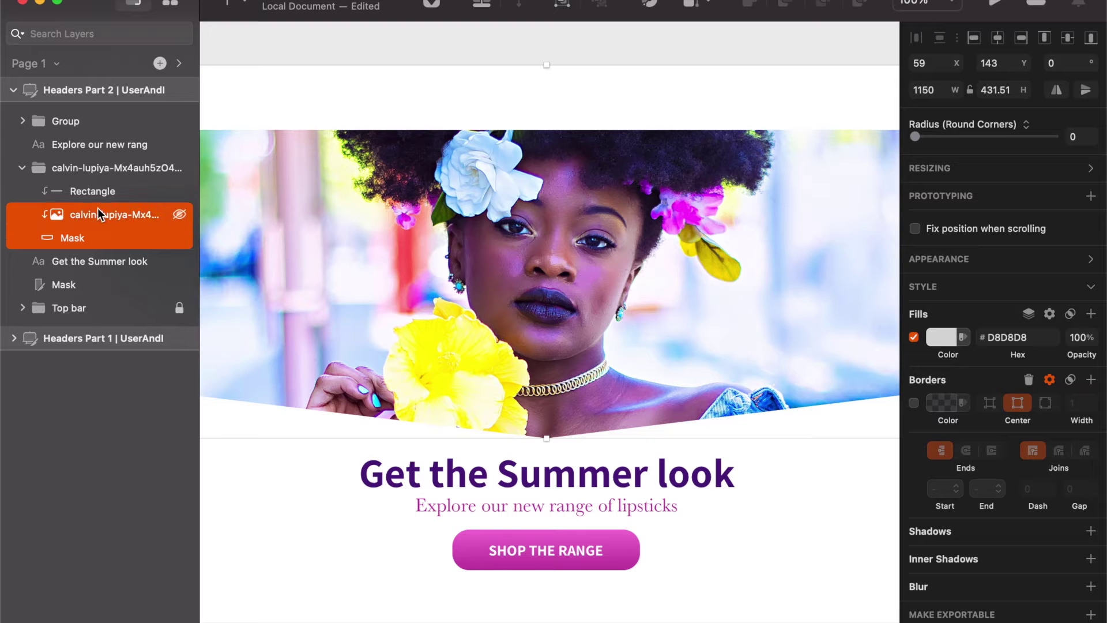
{"action": "left_click", "coordinate": [102, 144], "text": "shift"}
{"action": "left_click", "coordinate": [95, 122], "text": "shift"}
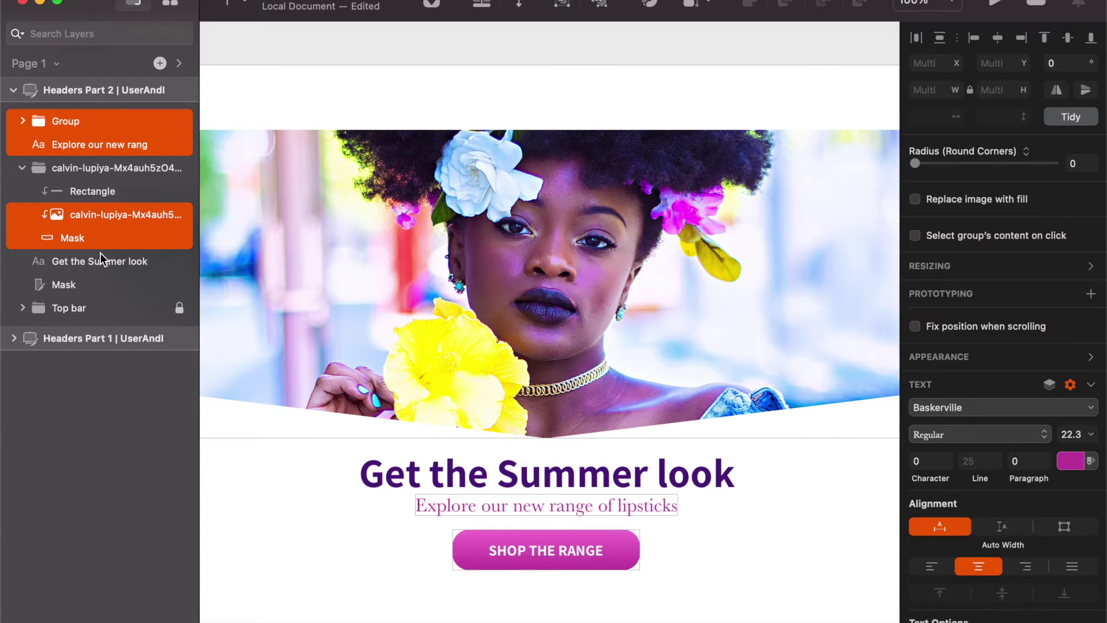
{"action": "left_click", "coordinate": [101, 260], "text": "shift"}
{"action": "key", "text": "shift+Down"}
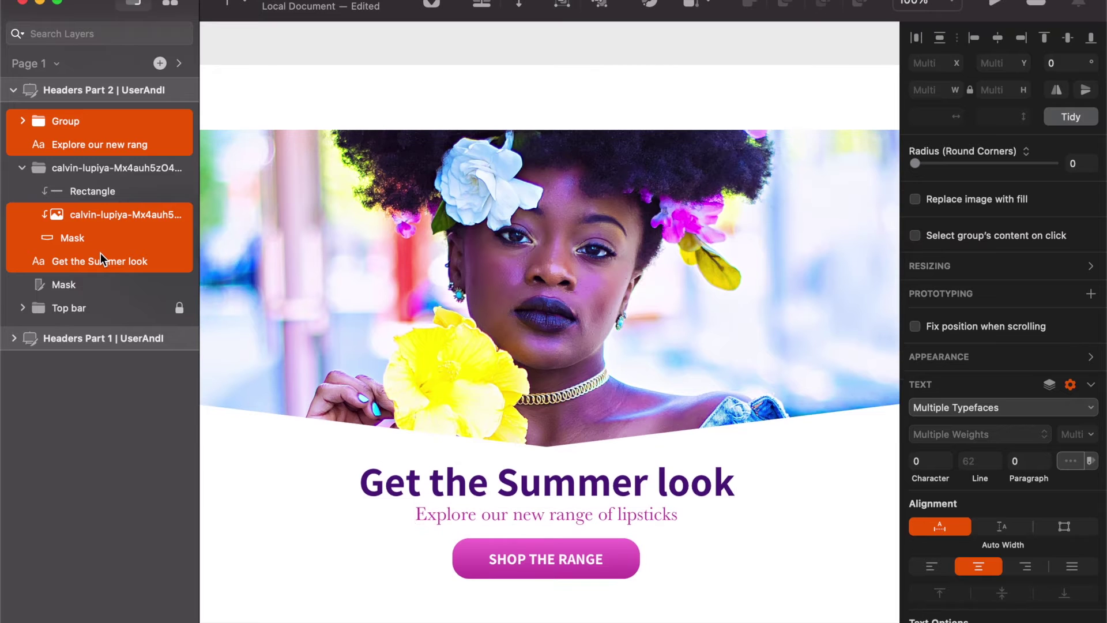
{"action": "key", "text": "shift+Down"}
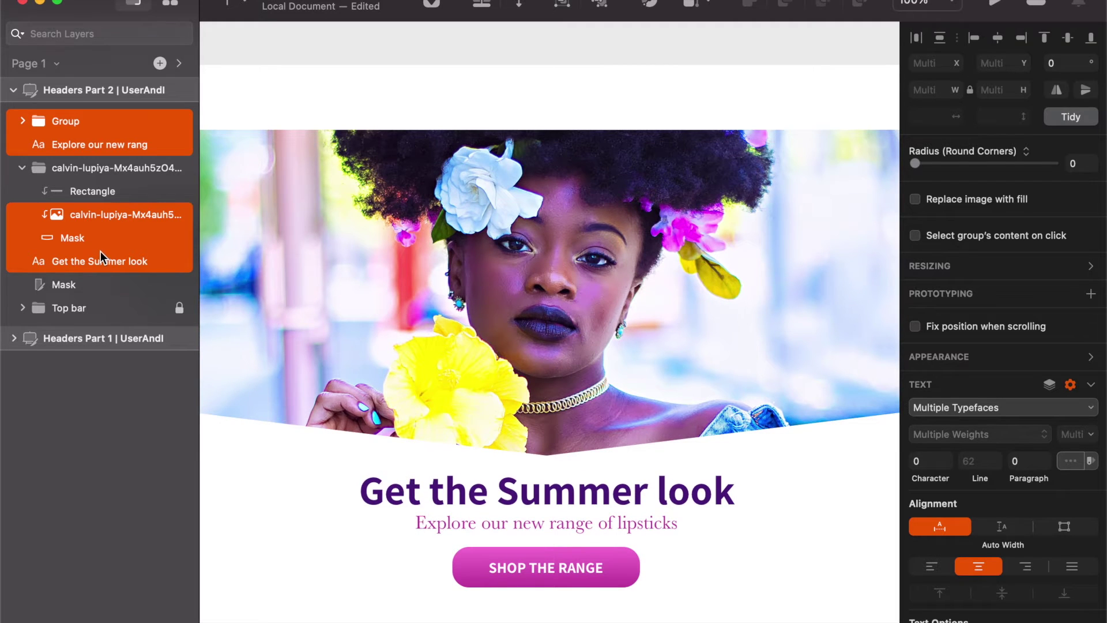
{"action": "key", "text": "super+period"}
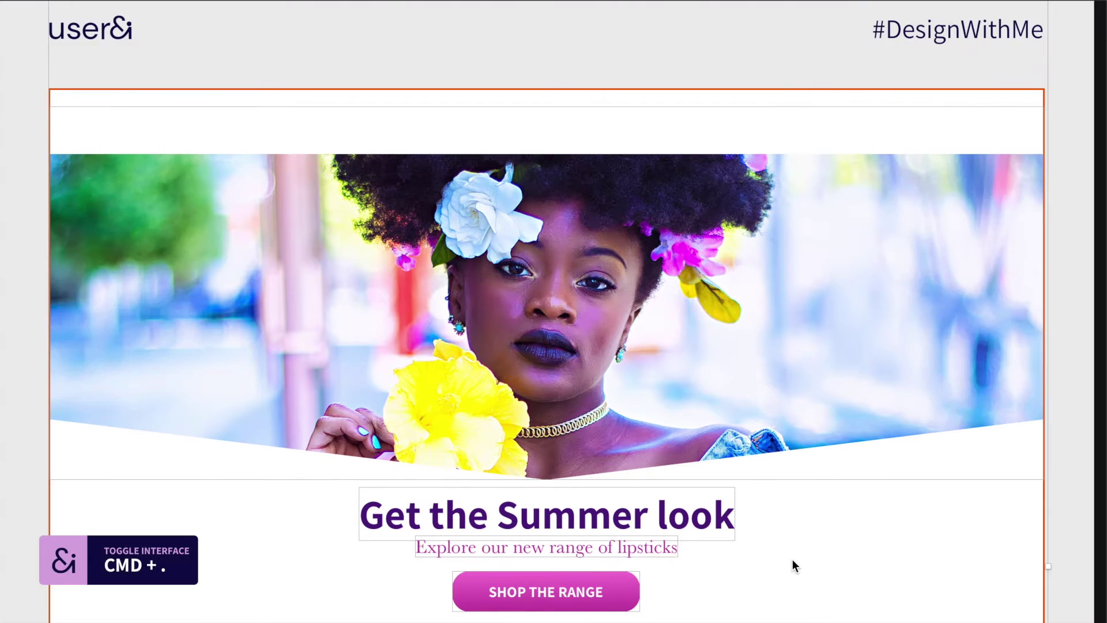
{"action": "key", "text": "shift+Down"}
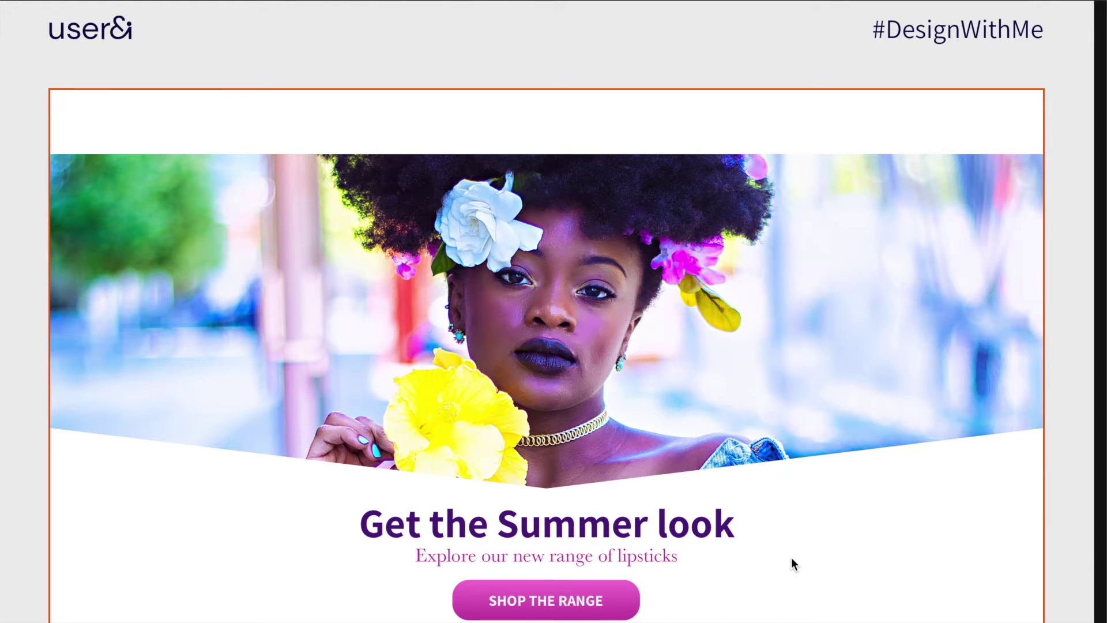
Step: Show the layout guides and add the text "navigation" toward the right end of the white bar
{"action": "left_click", "coordinate": [840, 133]}
{"action": "key", "text": "ctrl+l"}
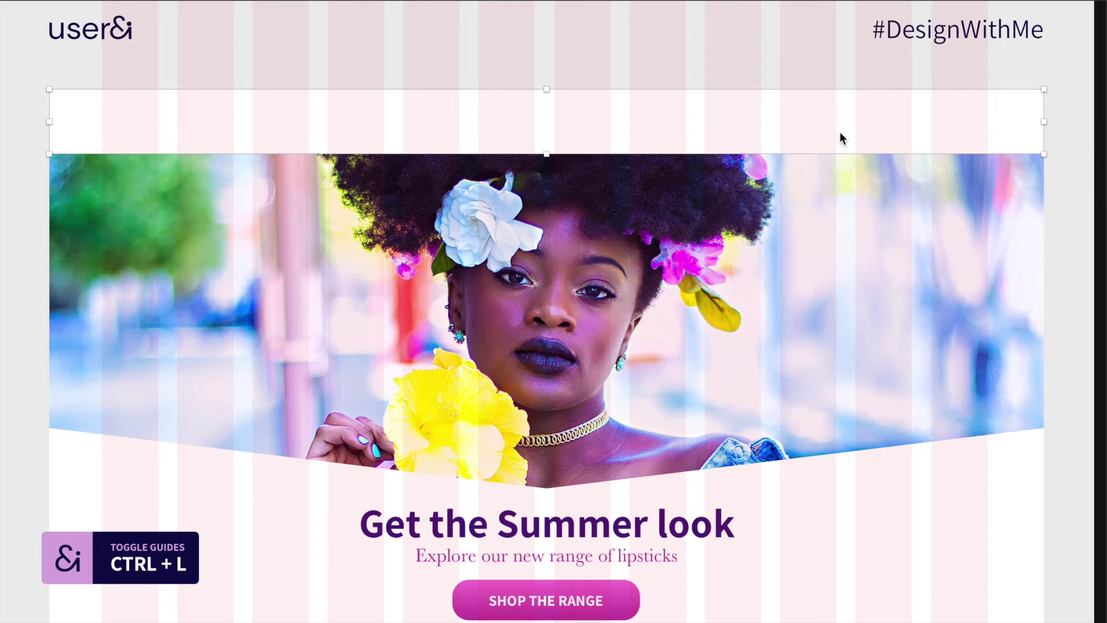
{"action": "key", "text": "t"}
{"action": "left_click", "coordinate": [821, 127]}
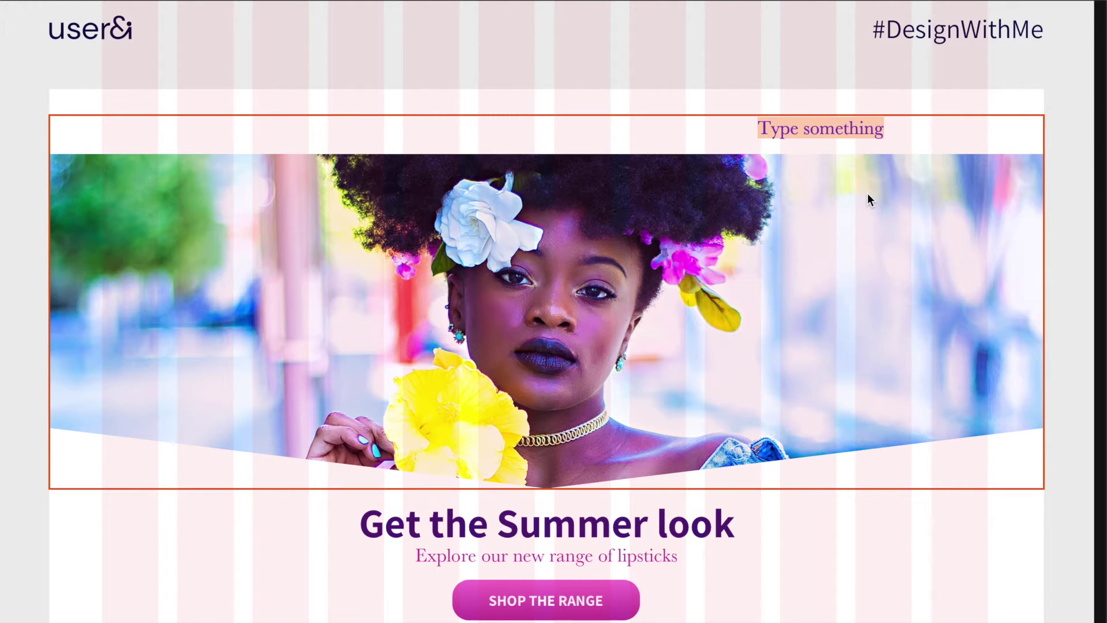
{"action": "type", "text": "navigation"}
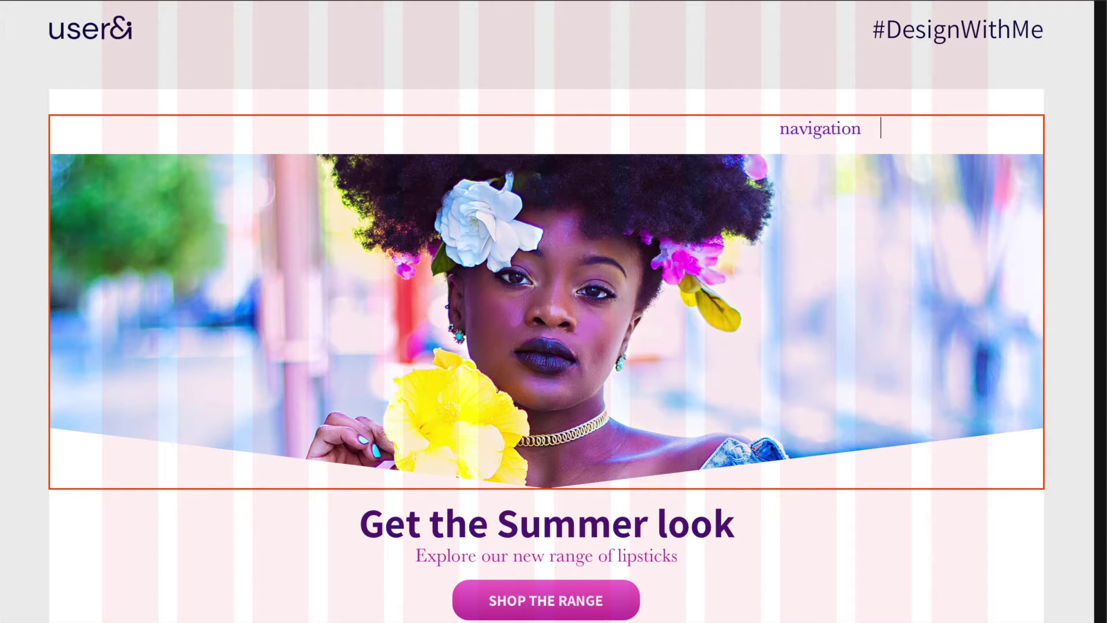
Step: Duplicate the word "navigation" within the text layer to make a row of four spaced menu items
{"action": "key", "text": "ctrl+a"}
{"action": "key", "text": "ctrl+c"}
{"action": "key", "text": "ctrl+v"}
{"action": "key", "text": "ctrl+v"}
{"action": "key", "text": "ctrl+v"}
{"action": "key", "text": "ctrl+v"}
{"action": "key", "text": "Escape"}
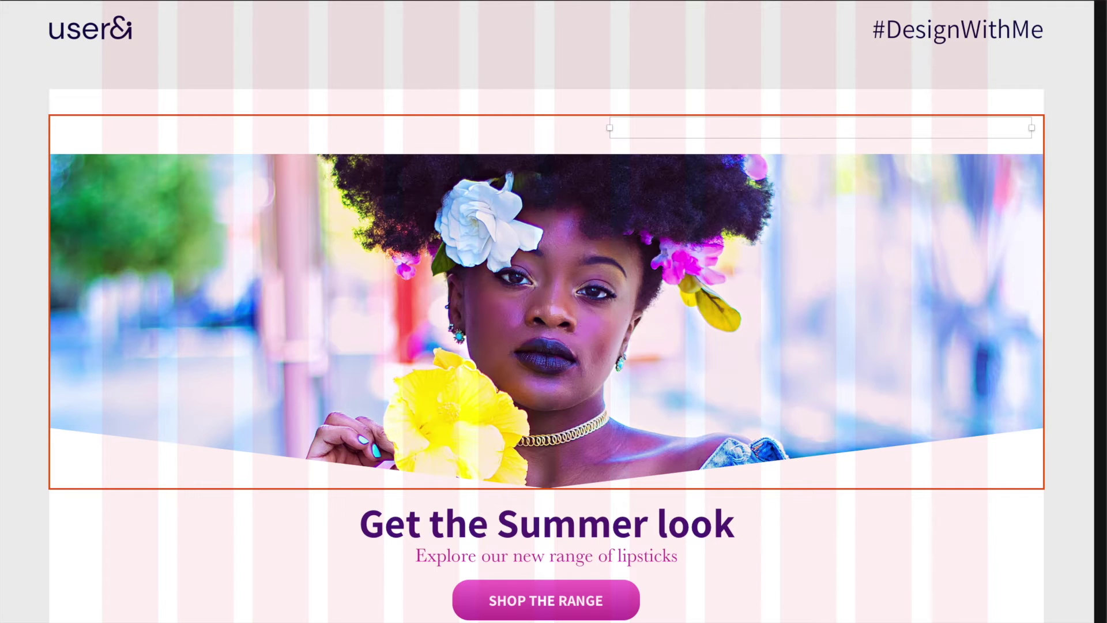
Step: Move the navigation text layer into the photo's mask group, above the white rectangle
{"action": "key", "text": "super+period"}
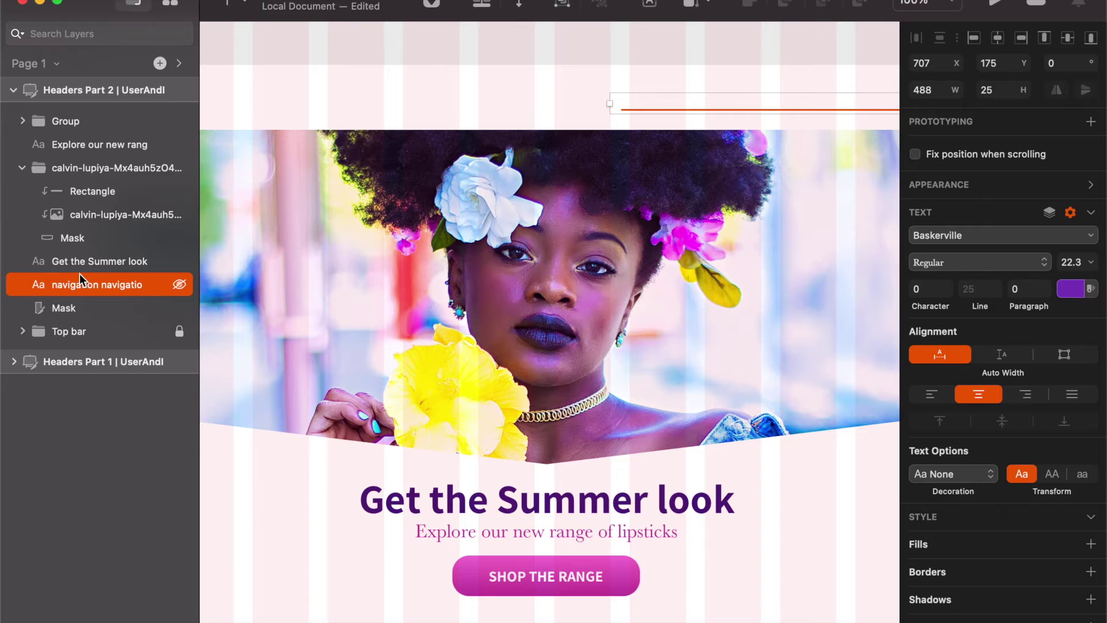
{"action": "left_click_drag", "start_coordinate": [86, 288], "coordinate": [105, 189]}
{"action": "scroll", "coordinate": [597, 207], "scroll_direction": "right", "scroll_amount": 5}
{"action": "scroll", "coordinate": [597, 208], "scroll_direction": "up", "scroll_amount": 1}
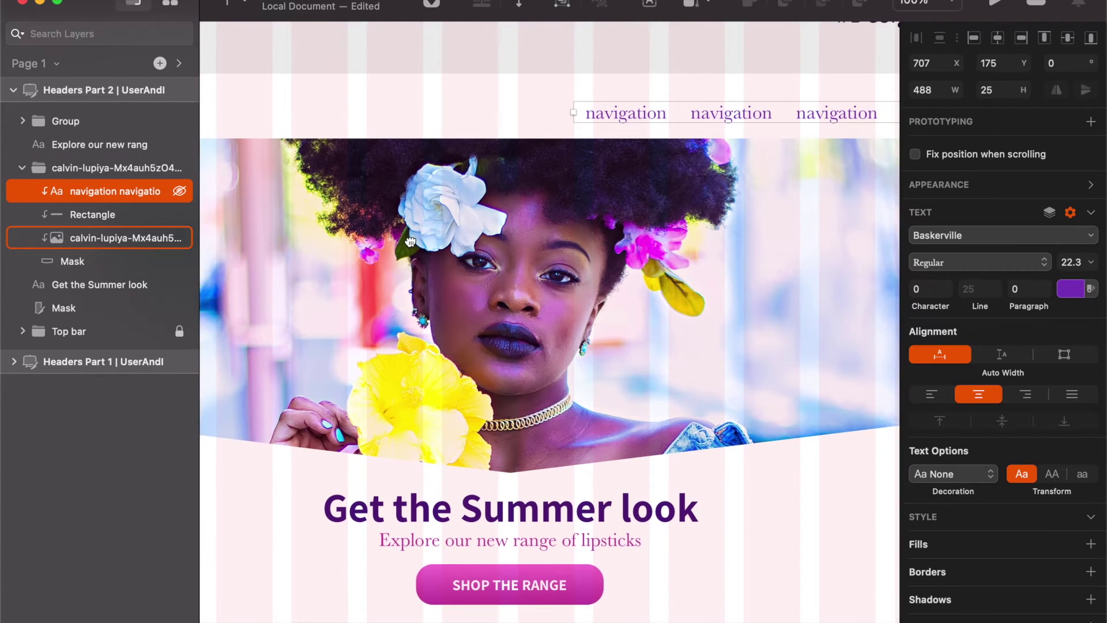
Step: Nudge the navigation text left to X 655 to line it up with the layout columns
{"action": "key", "text": "Left"}
{"action": "key", "text": "Left"}
{"action": "key", "text": "Left"}
{"action": "key", "text": "Left"}
{"action": "key", "text": "Left"}
{"action": "key", "text": "Left"}
{"action": "key", "text": "Left"}
{"action": "key", "text": "Left"}
{"action": "key", "text": "Left"}
{"action": "key", "text": "Left"}
{"action": "key", "text": "Left"}
{"action": "key", "text": "Left"}
{"action": "key", "text": "Left"}
{"action": "key", "text": "Left"}
{"action": "key", "text": "Left"}
{"action": "key", "text": "Left"}
{"action": "key", "text": "Left"}
{"action": "key", "text": "Left"}
{"action": "key", "text": "Left"}
{"action": "key", "text": "Left"}
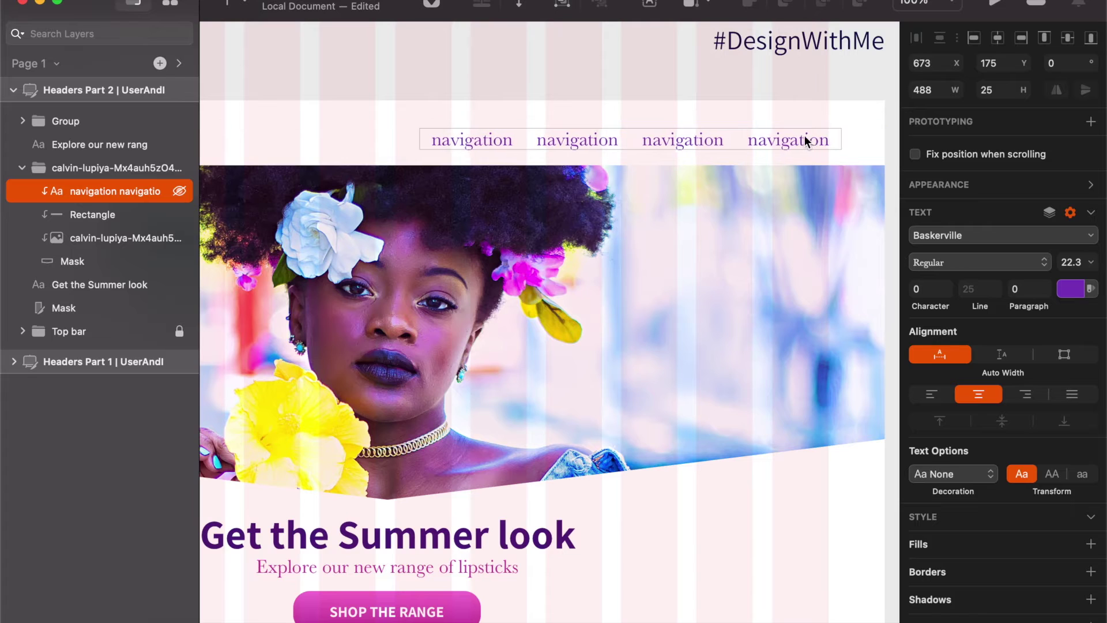
Step: Right-align all of the navigation text
{"action": "double_click", "coordinate": [797, 141]}
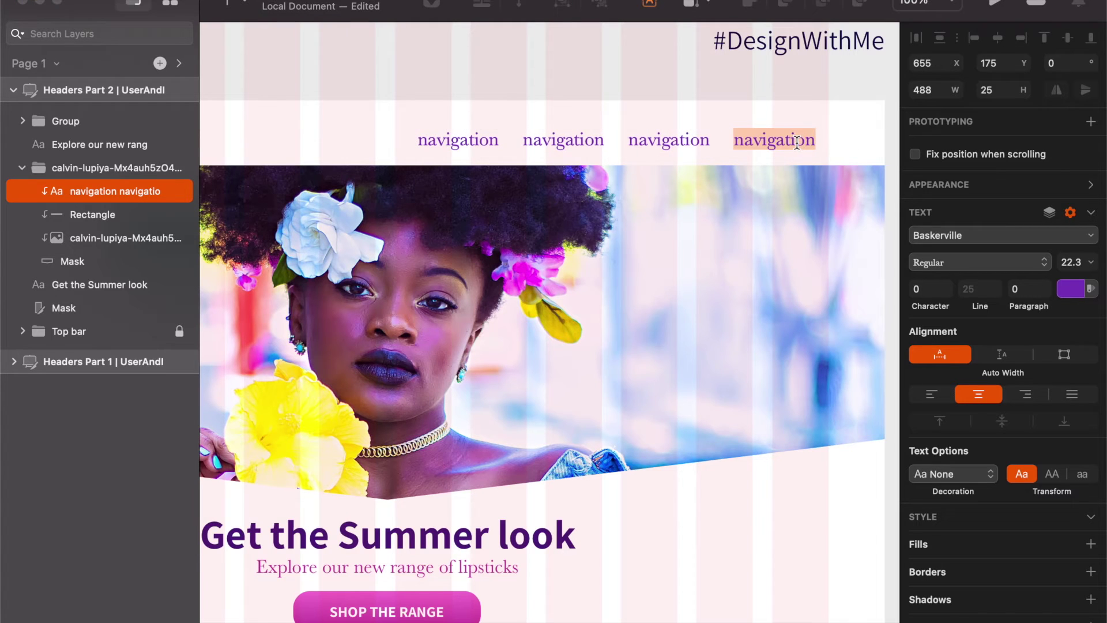
{"action": "key", "text": "cmd+a"}
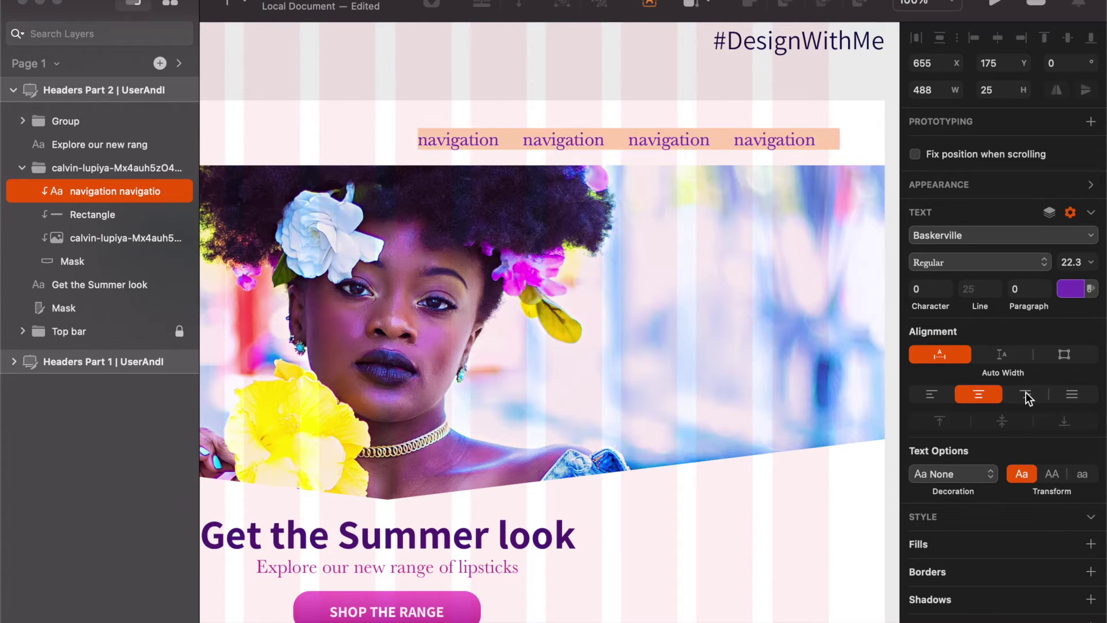
{"action": "left_click", "coordinate": [1026, 394]}
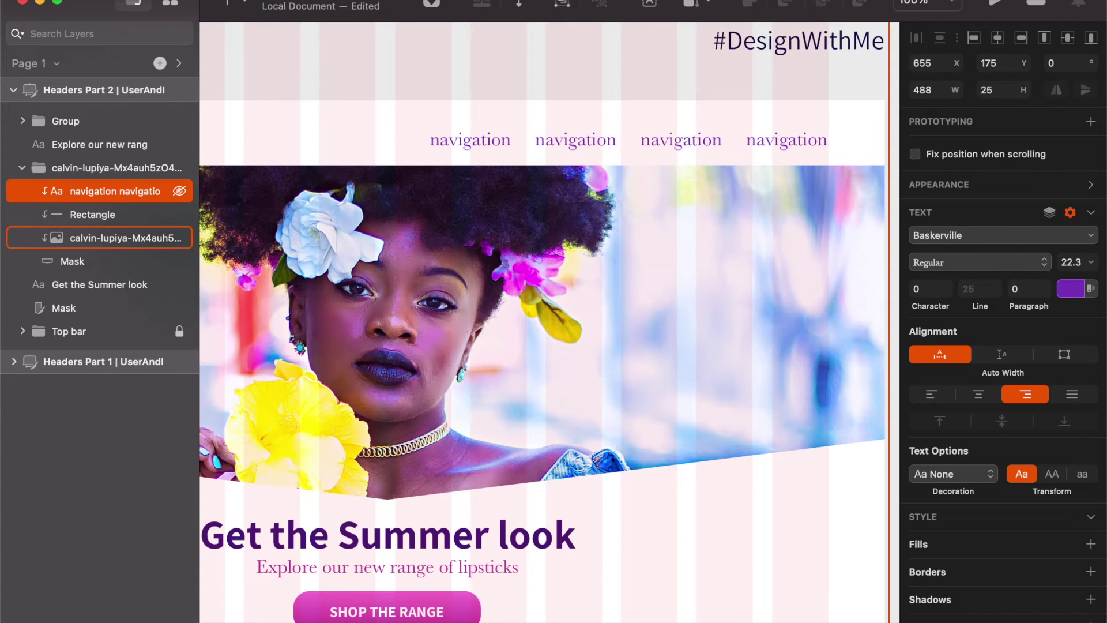
Step: Set the navigation text color to dark purple #511B81 sampled from the "Get the Summer look" headline
{"action": "left_click", "coordinate": [1064, 292]}
{"action": "left_click", "coordinate": [922, 479]}
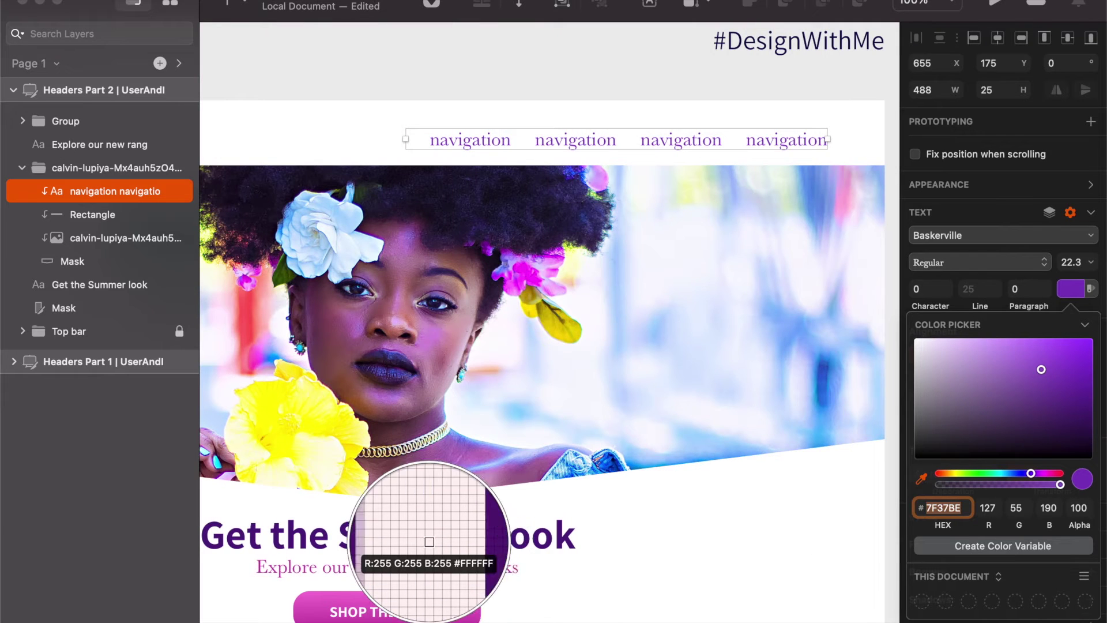
{"action": "left_click", "coordinate": [445, 541]}
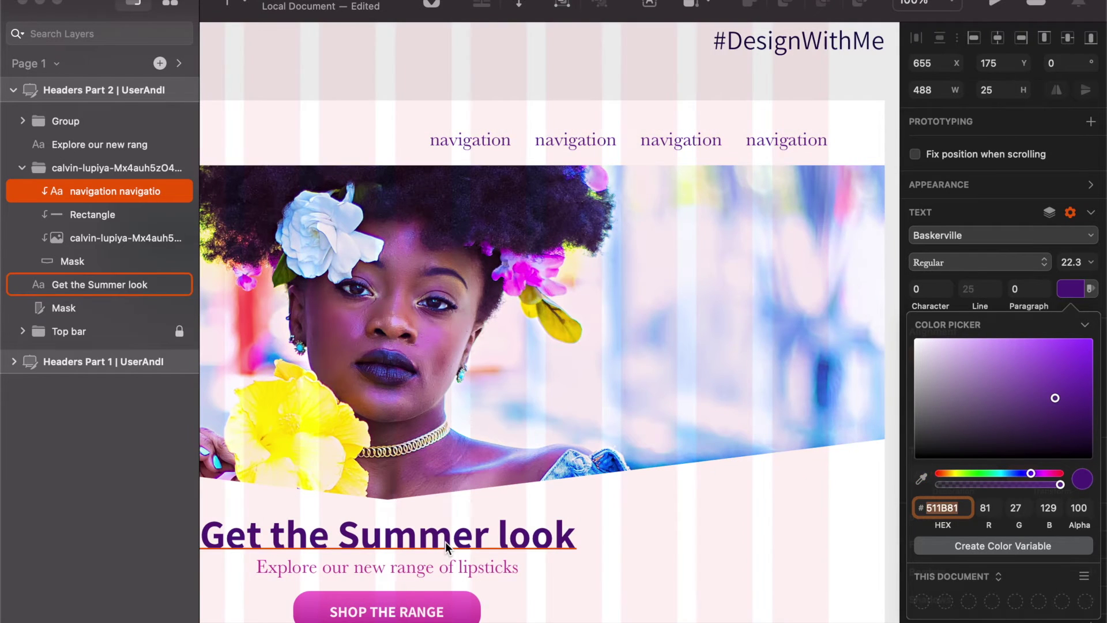
{"action": "left_click", "coordinate": [871, 500]}
Step: Change the navigation text's typeface to Assistant and nudge it right to X 663 to line up with the layout columns
{"action": "left_click", "coordinate": [777, 141]}
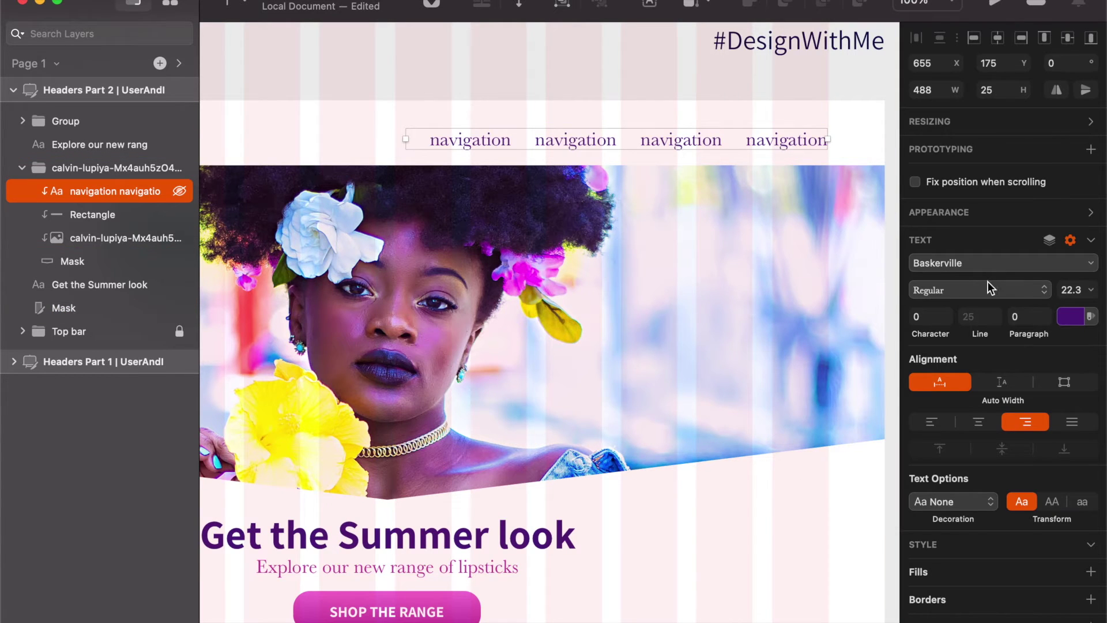
{"action": "left_click", "coordinate": [1014, 262]}
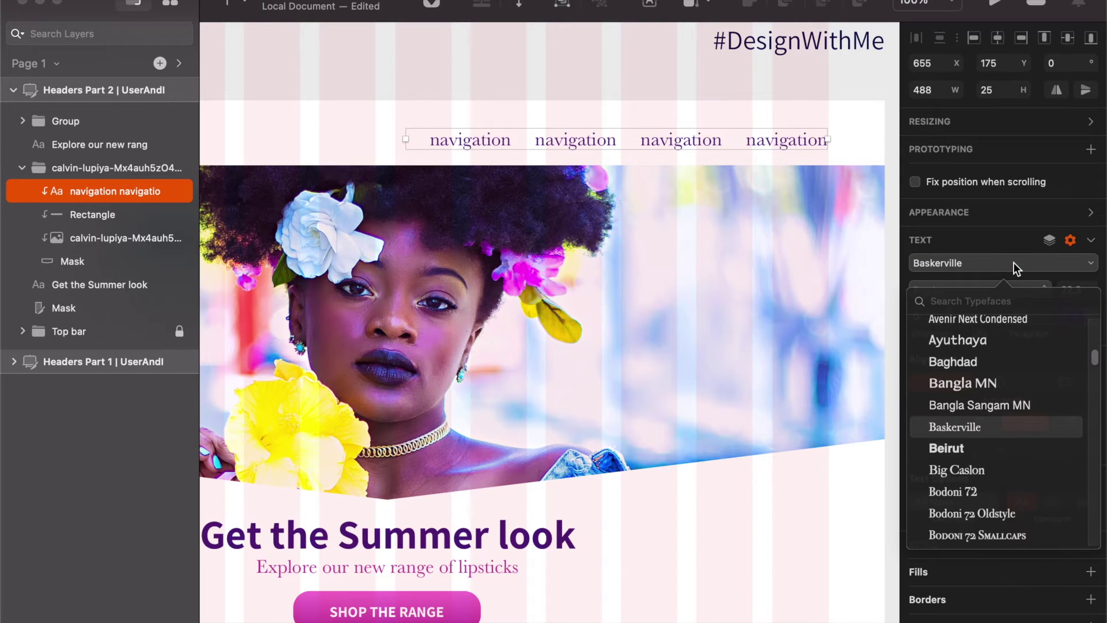
{"action": "type", "text": "ass"}
{"action": "left_click", "coordinate": [998, 334]}
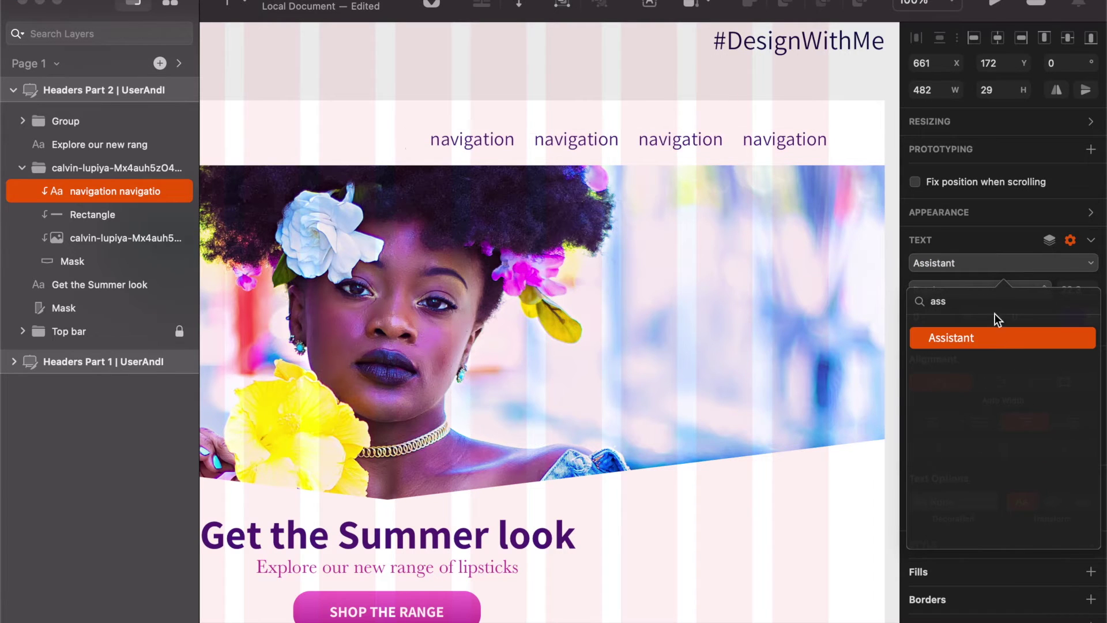
{"action": "key", "text": "Right"}
{"action": "key", "text": "Right"}
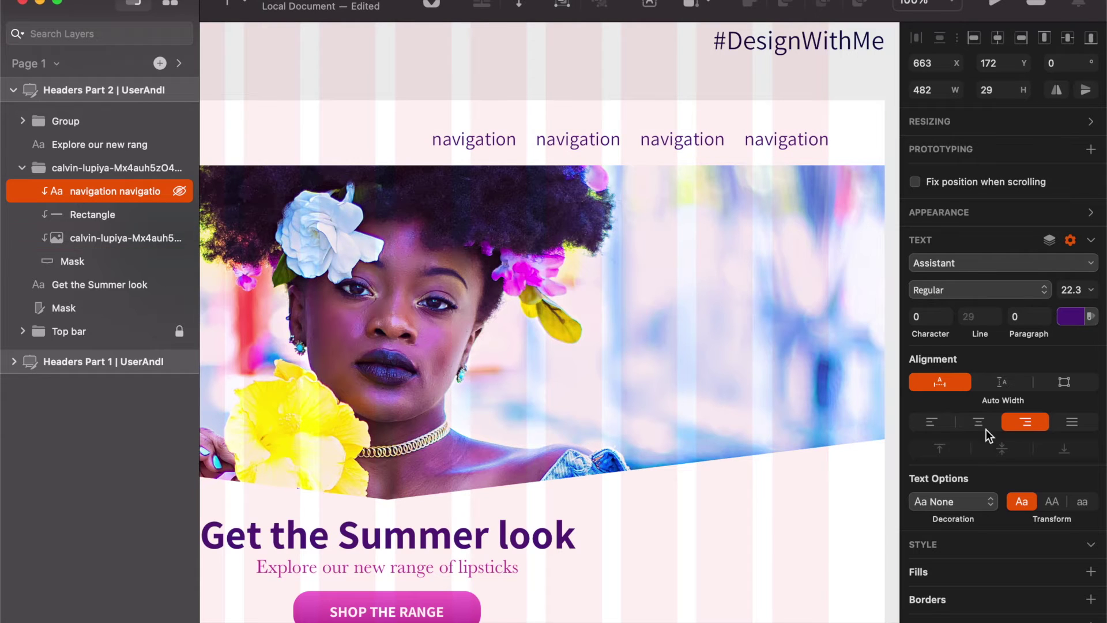
{"action": "key", "text": "super+k"}
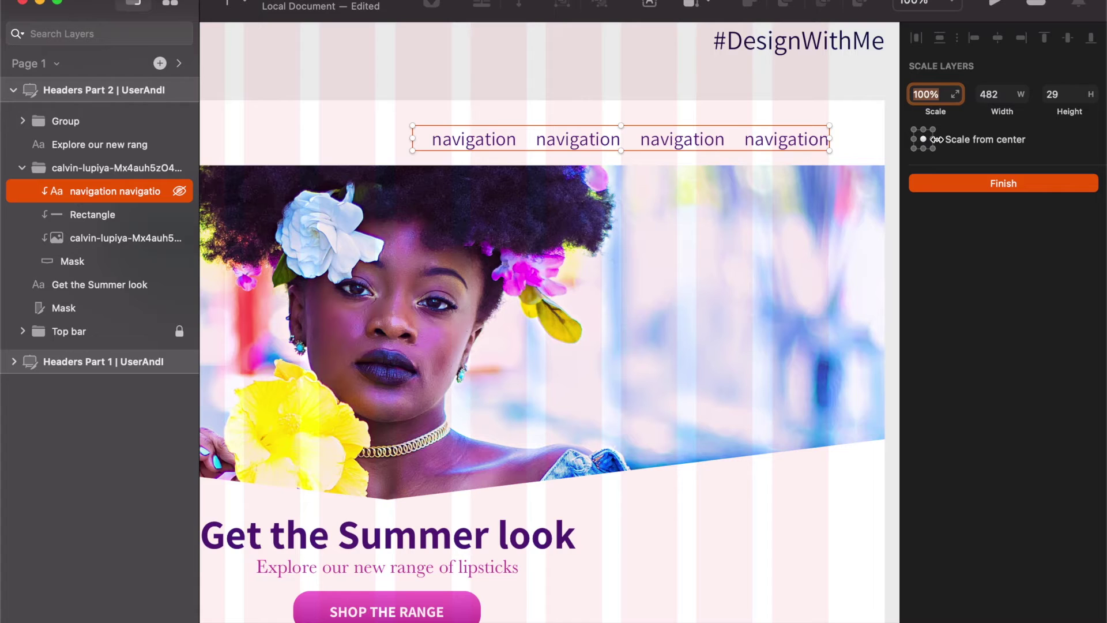
{"action": "left_click", "coordinate": [931, 139]}
{"action": "left_click", "coordinate": [970, 183]}
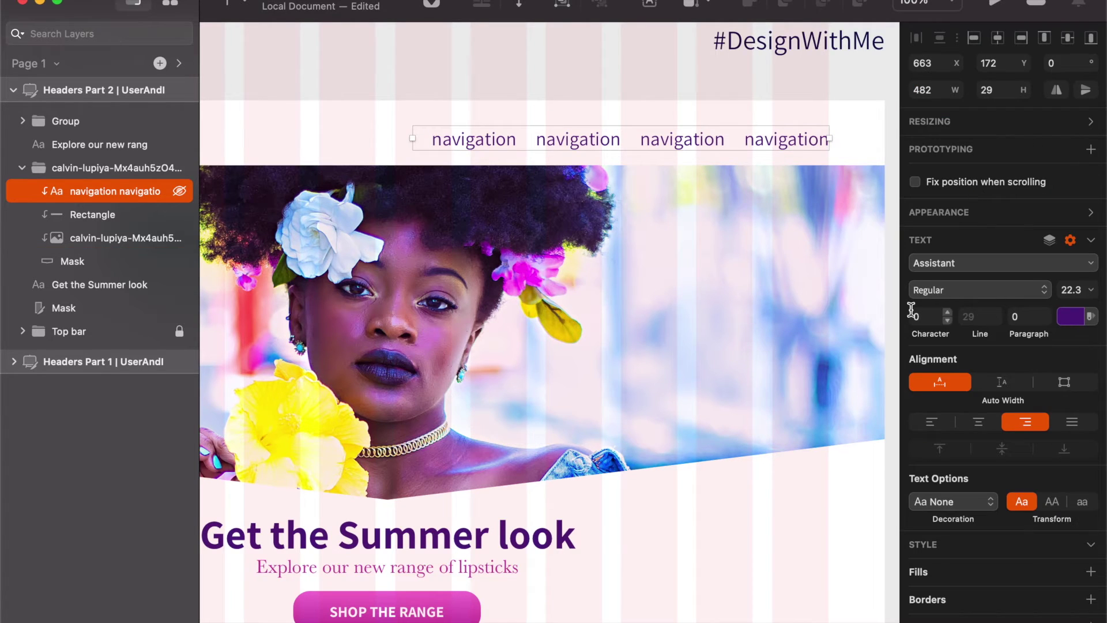
Step: Set the navigation text to the Semibold weight and reduce its font size to 17.3
{"action": "left_click", "coordinate": [1070, 290]}
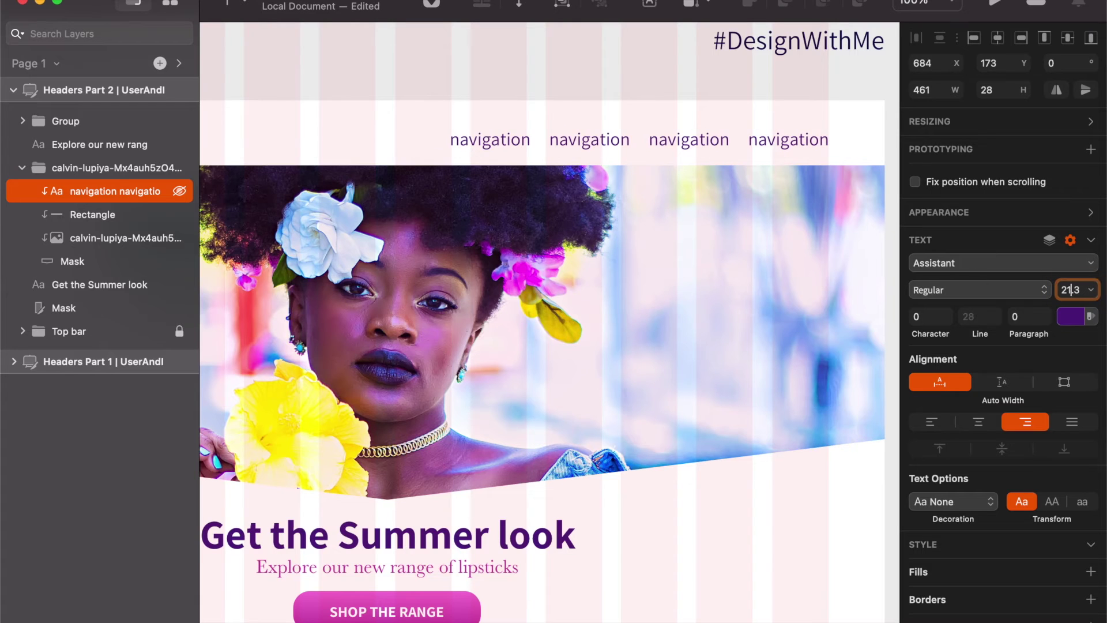
{"action": "key", "text": "Down"}
{"action": "key", "text": "Down"}
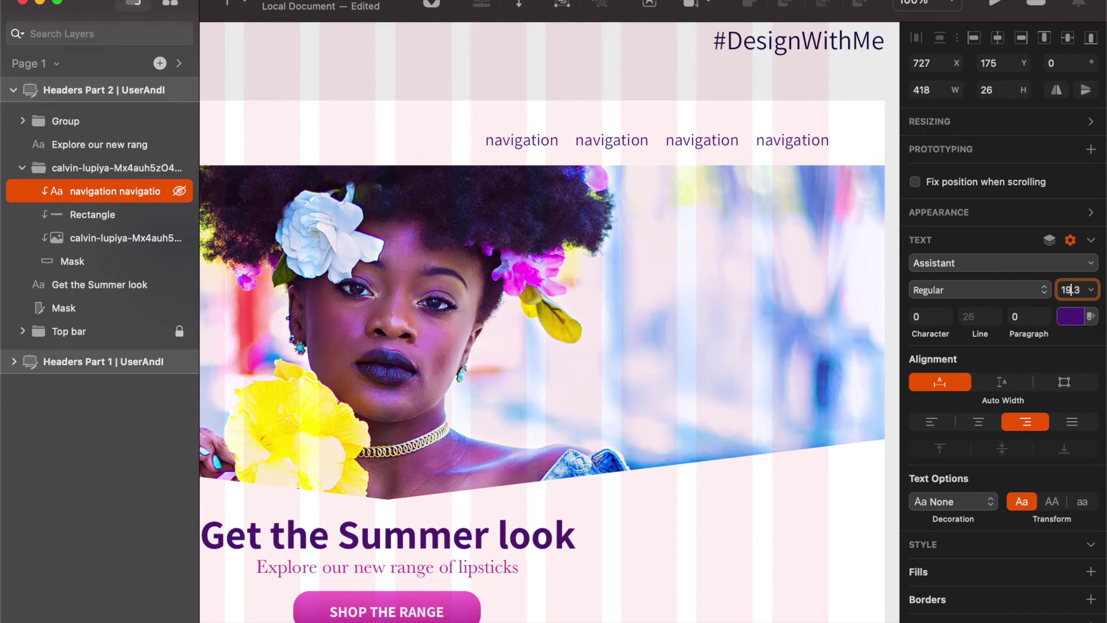
{"action": "left_click", "coordinate": [962, 292]}
{"action": "left_click", "coordinate": [966, 347]}
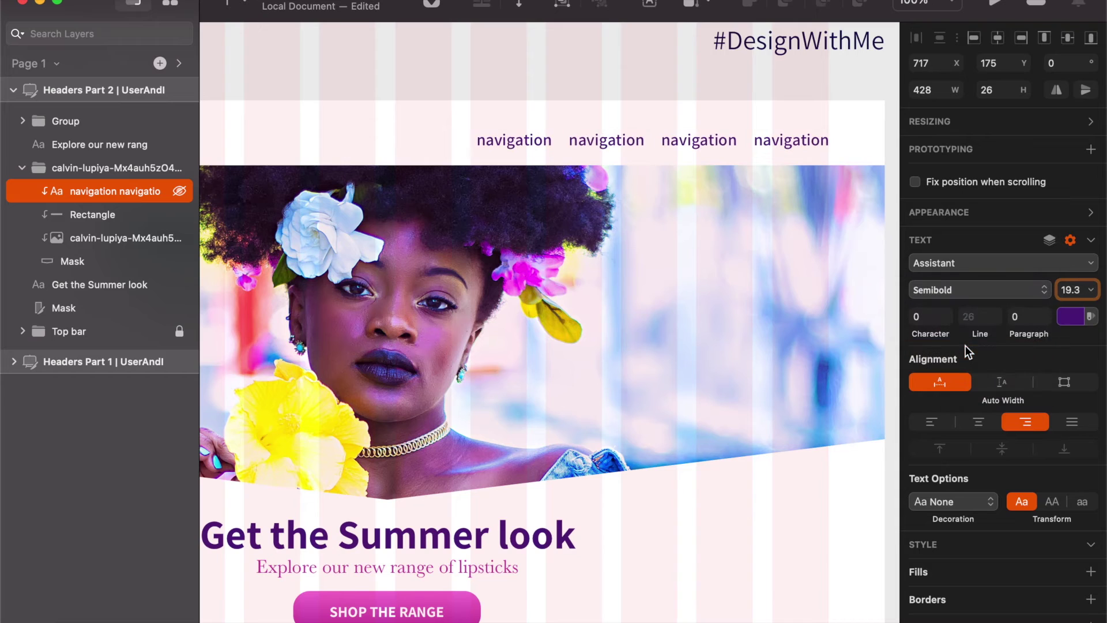
{"action": "key", "text": "Down"}
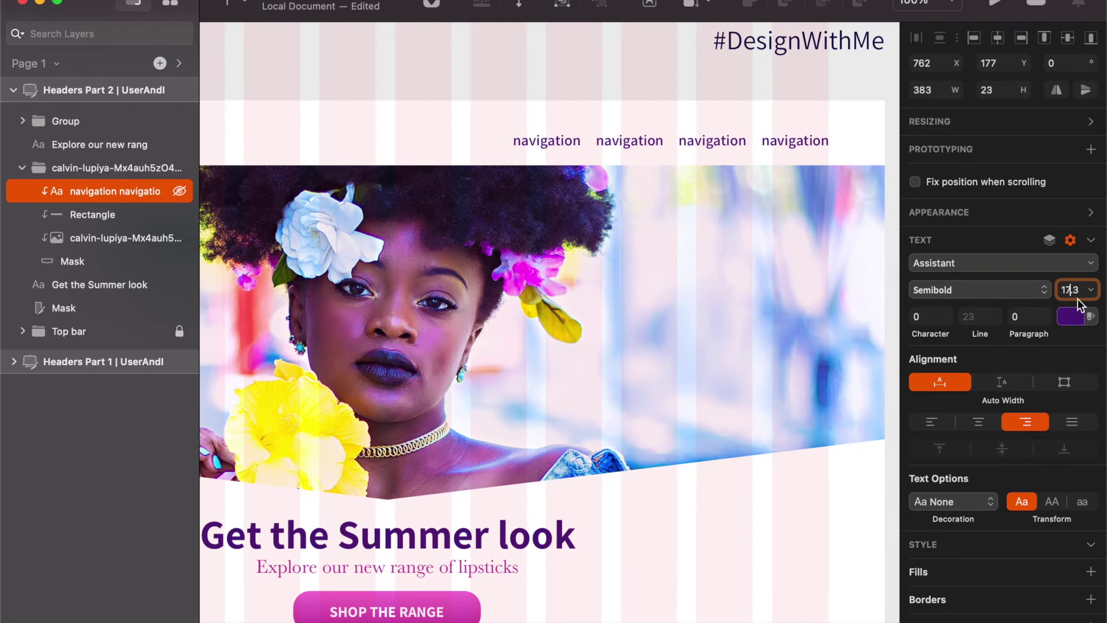
Step: Transform the navigation text to uppercase and reduce its font size to 15.3
{"action": "left_click", "coordinate": [1054, 500]}
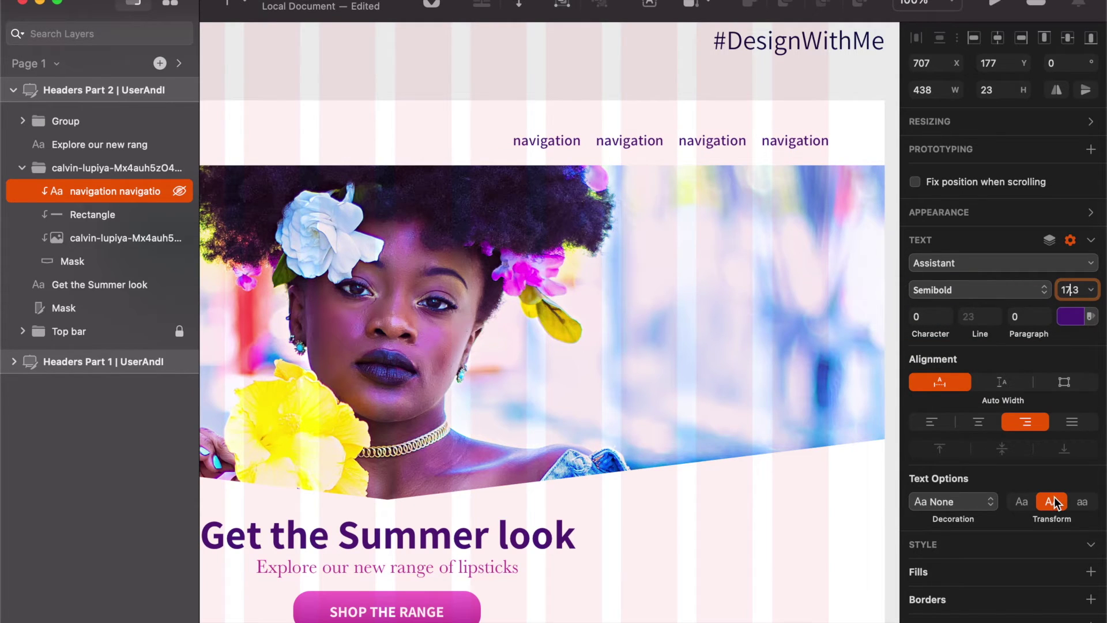
{"action": "key", "text": "Down"}
{"action": "key", "text": "Down"}
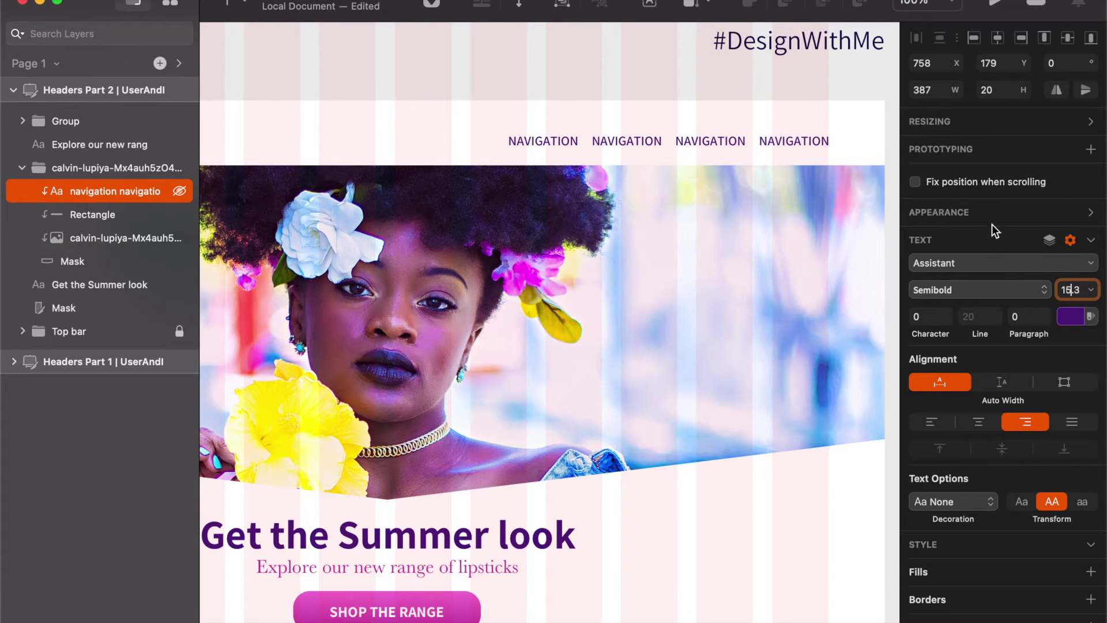
Step: Set the navigation text's character spacing to 0.3
{"action": "left_click", "coordinate": [927, 315]}
{"action": "key", "text": "Up"}
{"action": "key", "text": "Up"}
{"action": "key", "text": "Up"}
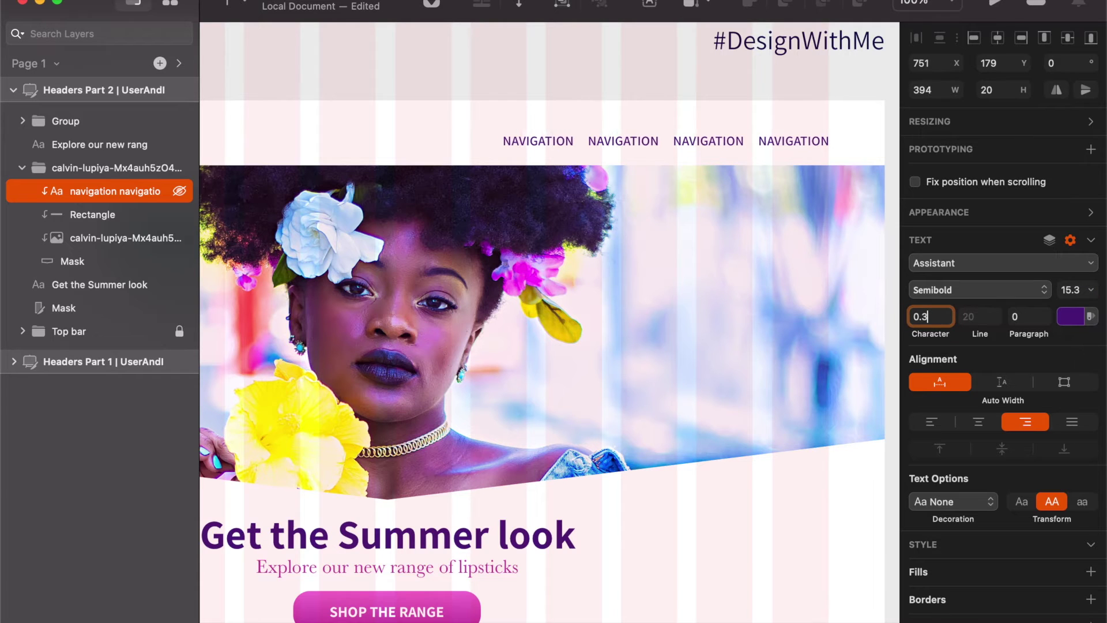
Step: Align the navigation text vertically to the middle of the white bar rectangle
{"action": "left_click", "coordinate": [788, 137]}
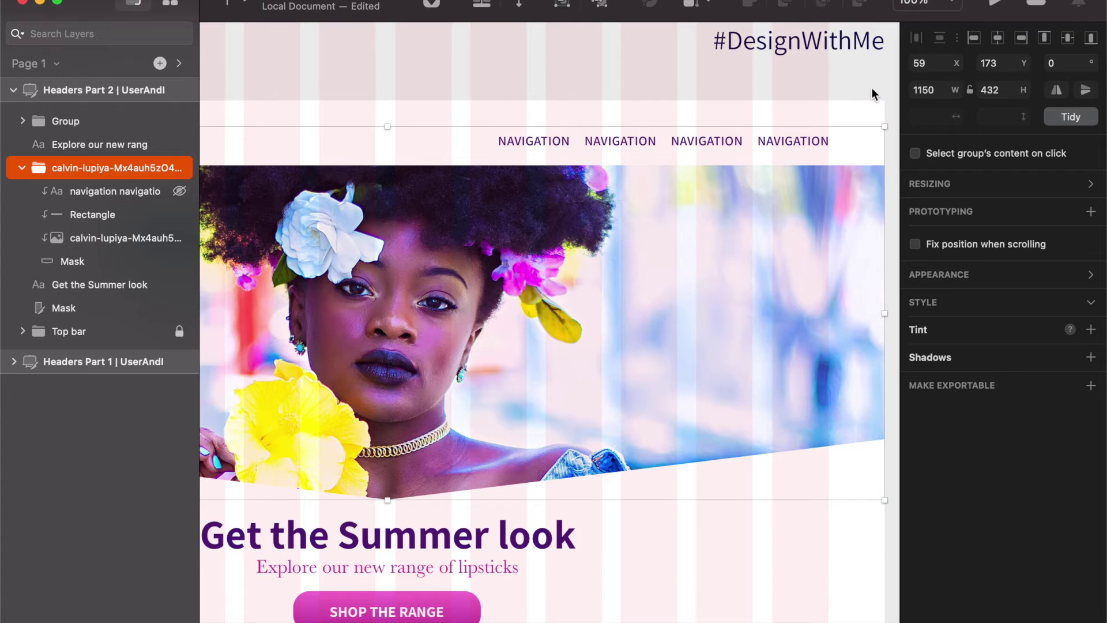
{"action": "left_click", "coordinate": [872, 88]}
{"action": "double_click", "coordinate": [809, 137]}
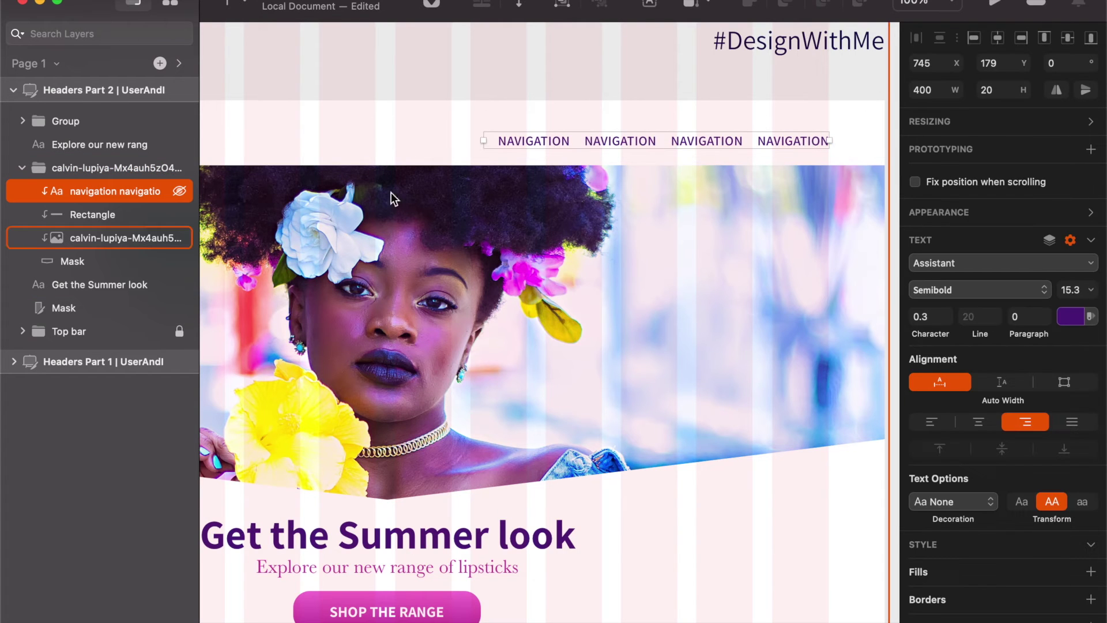
{"action": "left_click", "coordinate": [93, 214], "text": "shift"}
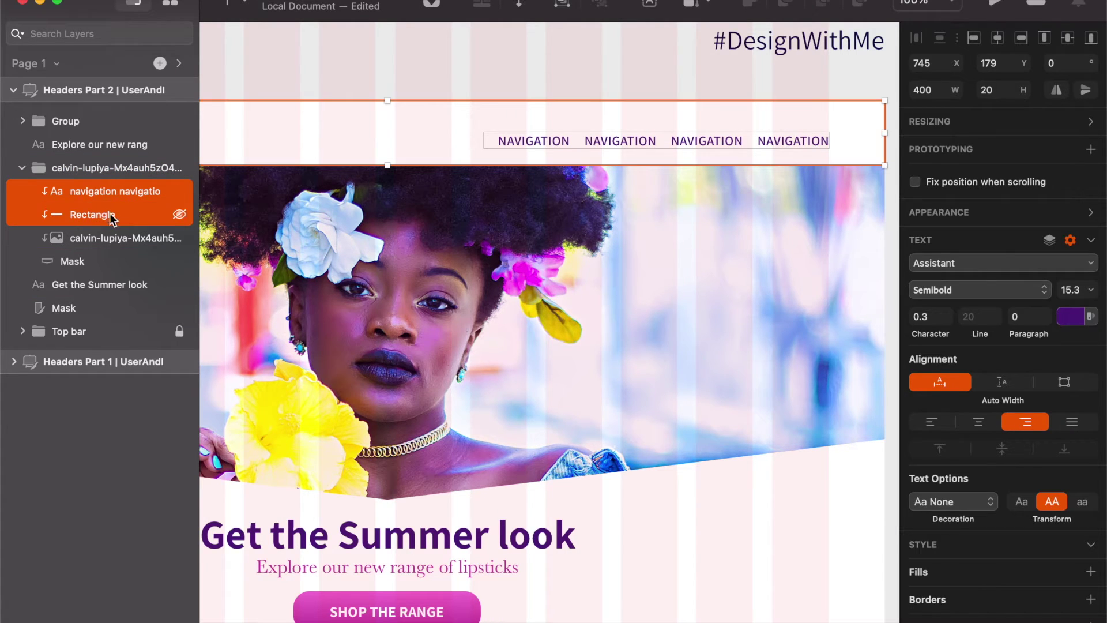
{"action": "left_click", "coordinate": [1070, 38]}
{"action": "left_click", "coordinate": [894, 206]}
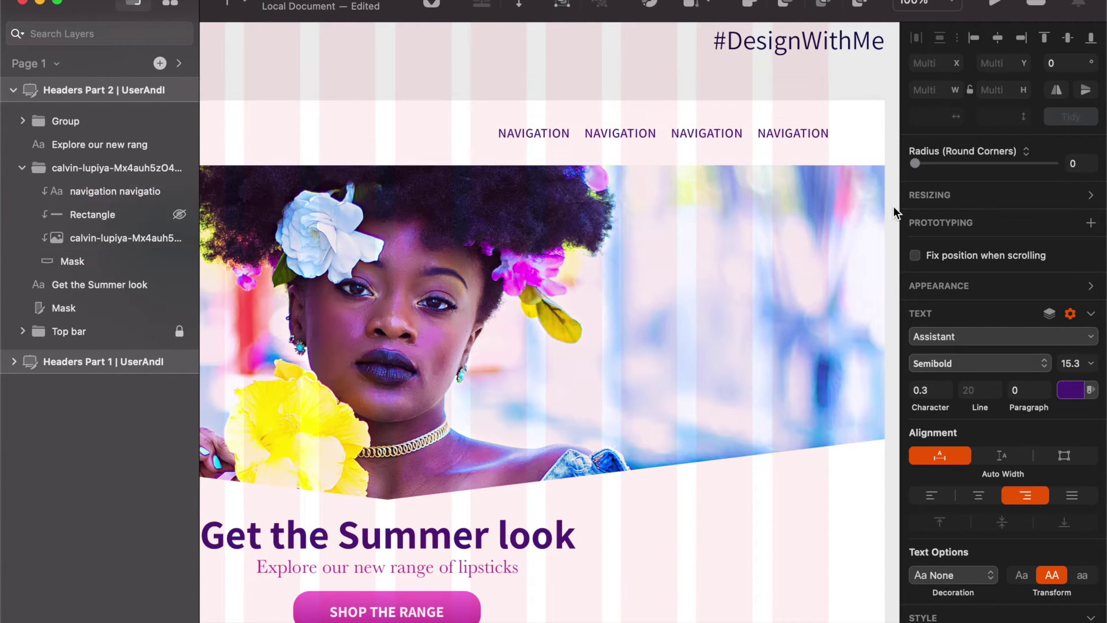
Step: Preview the header with the layout columns and interface hidden, and restore both
{"action": "key", "text": "ctrl+l"}
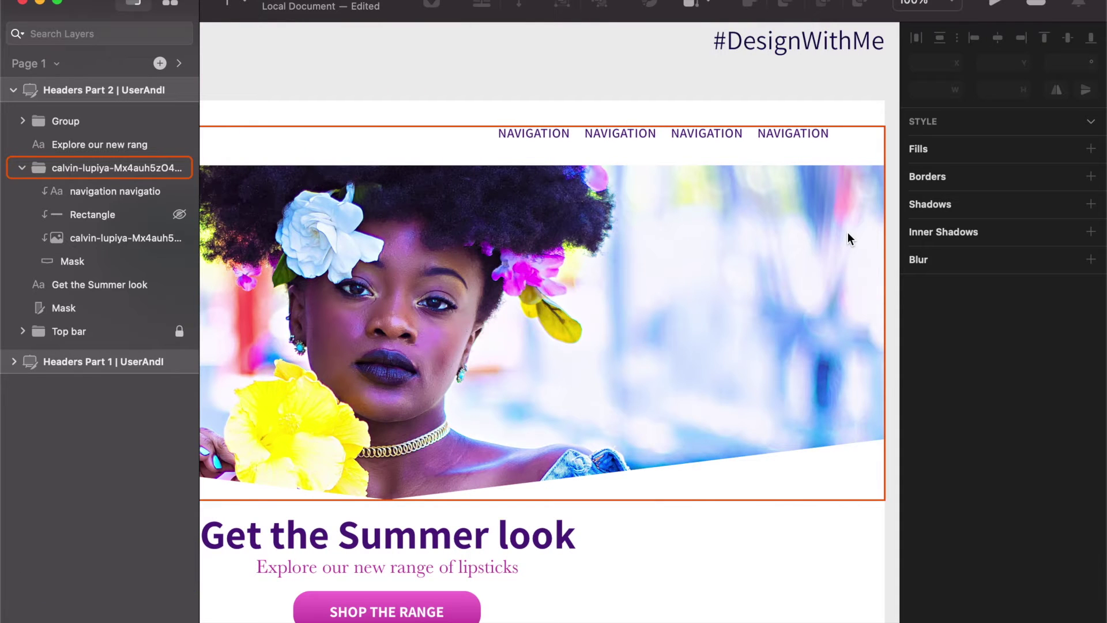
{"action": "key", "text": "super+period"}
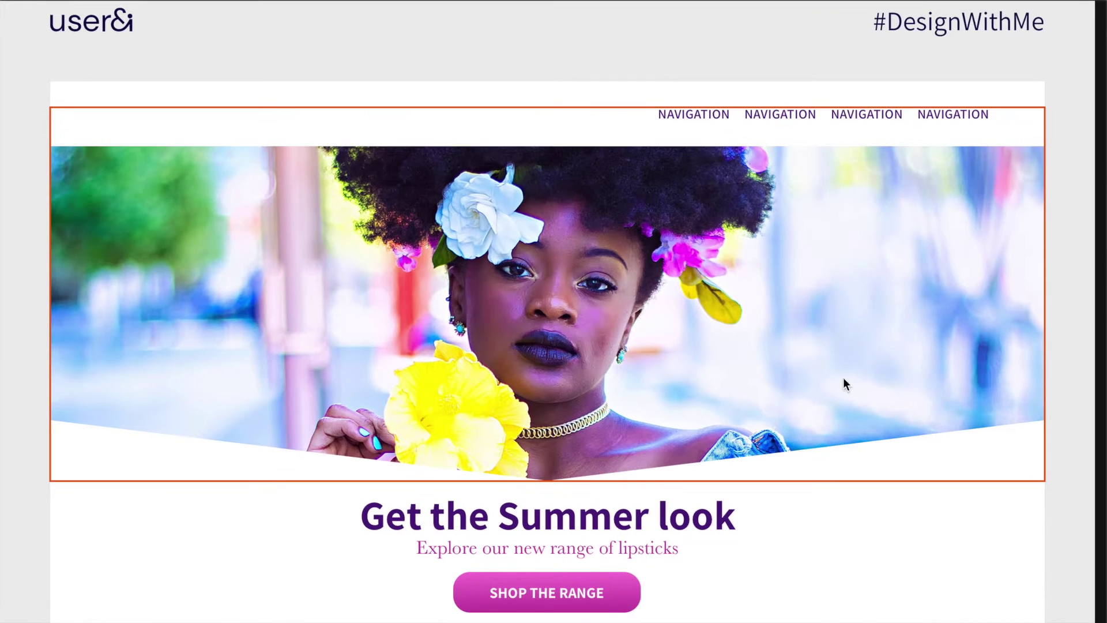
{"action": "left_click", "coordinate": [725, 112]}
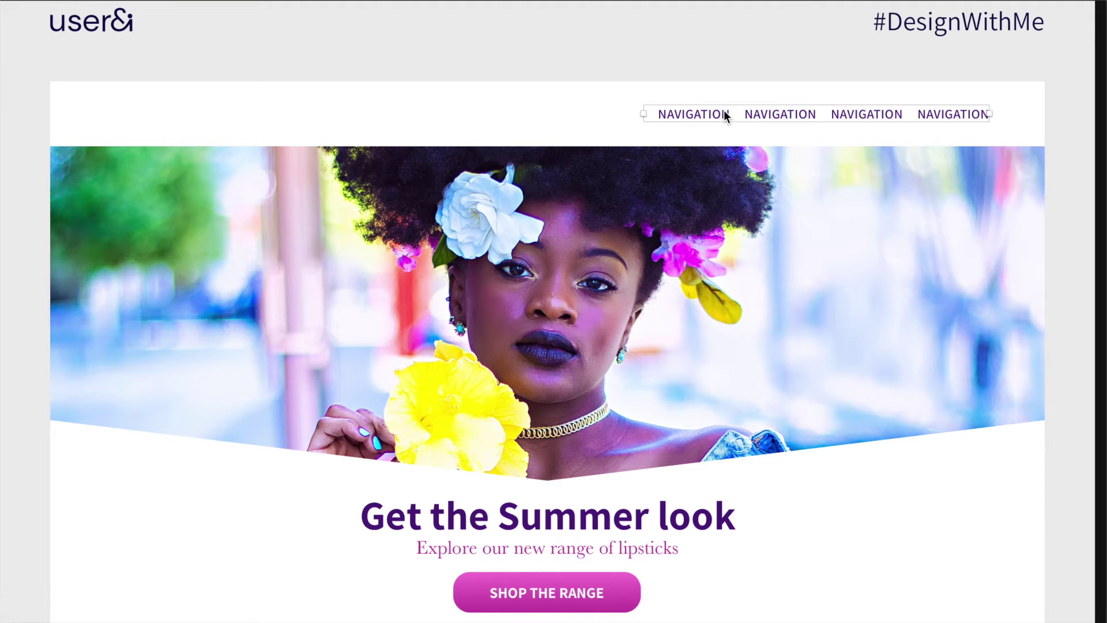
{"action": "key", "text": "super+period"}
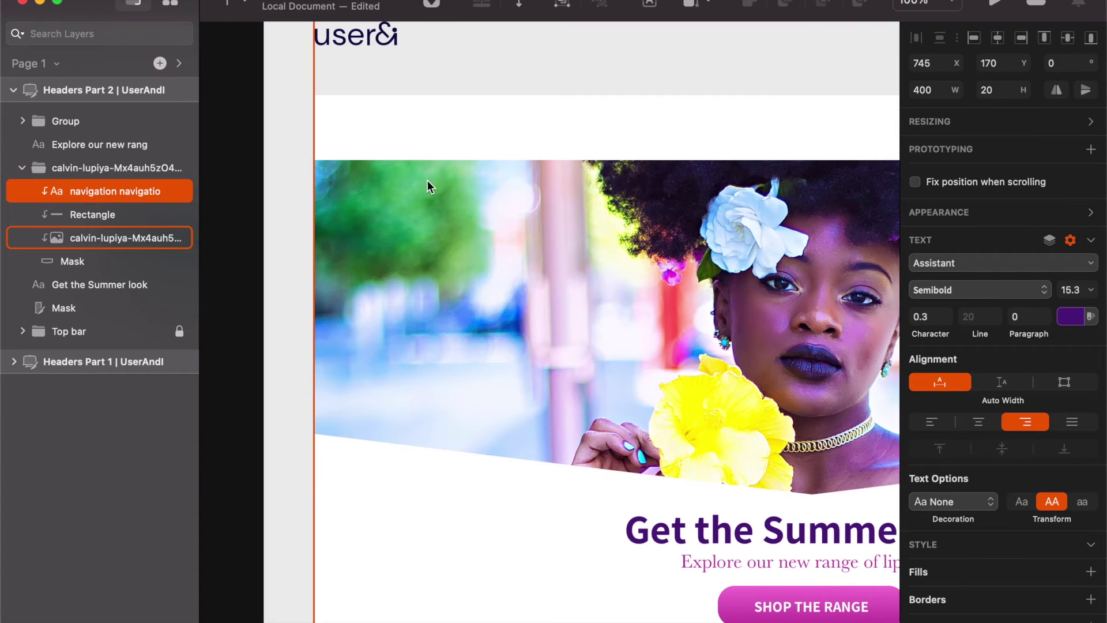
{"action": "key", "text": "ctrl+l"}
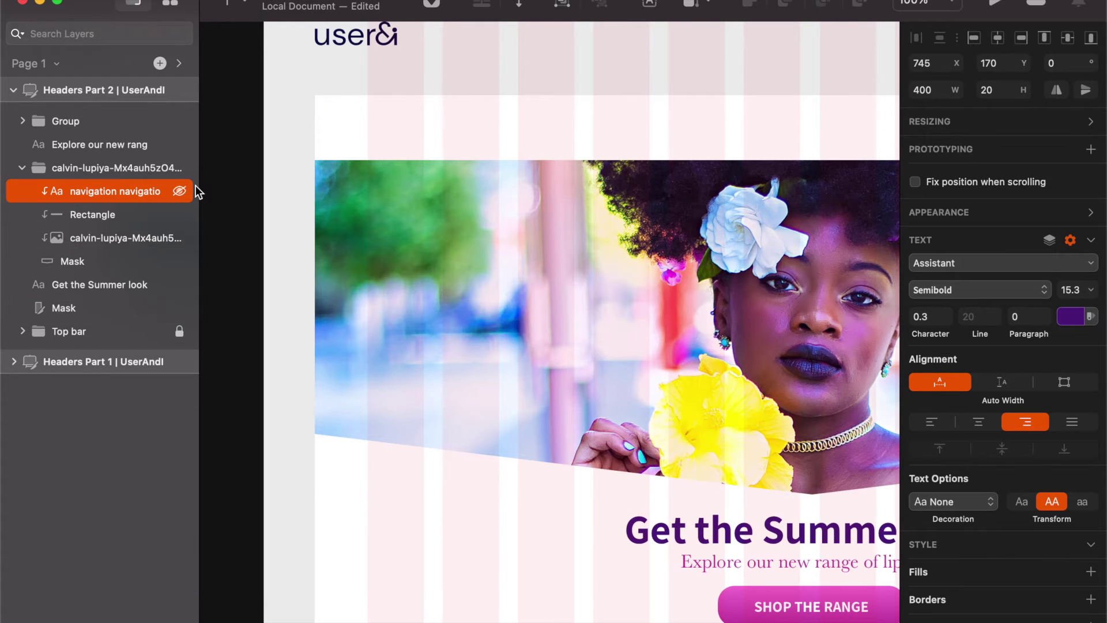
Step: Duplicate the navigation text and place the copy at X 120 on the first layout column of the white bar
{"action": "key", "text": "super+d"}
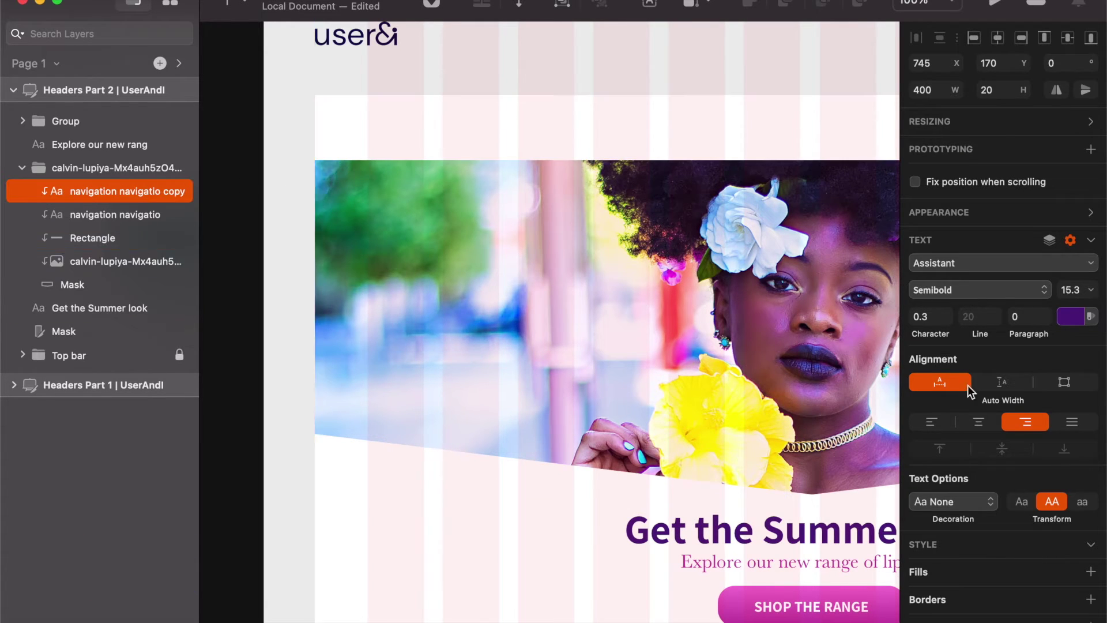
{"action": "left_click", "coordinate": [974, 38]}
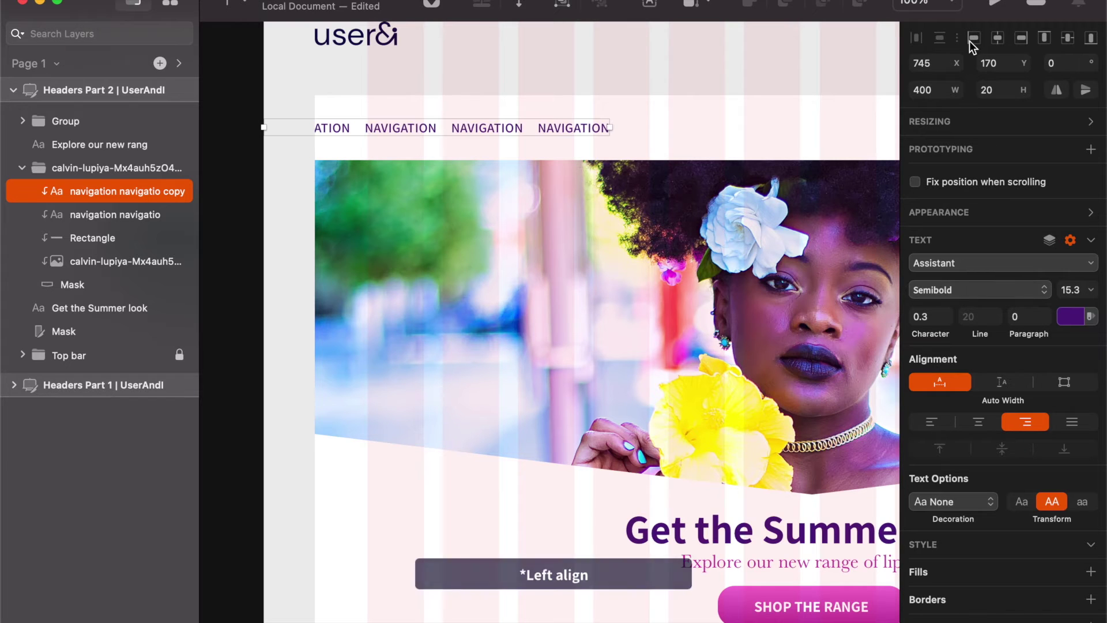
{"action": "left_click_drag", "start_coordinate": [323, 125], "coordinate": [420, 132]}
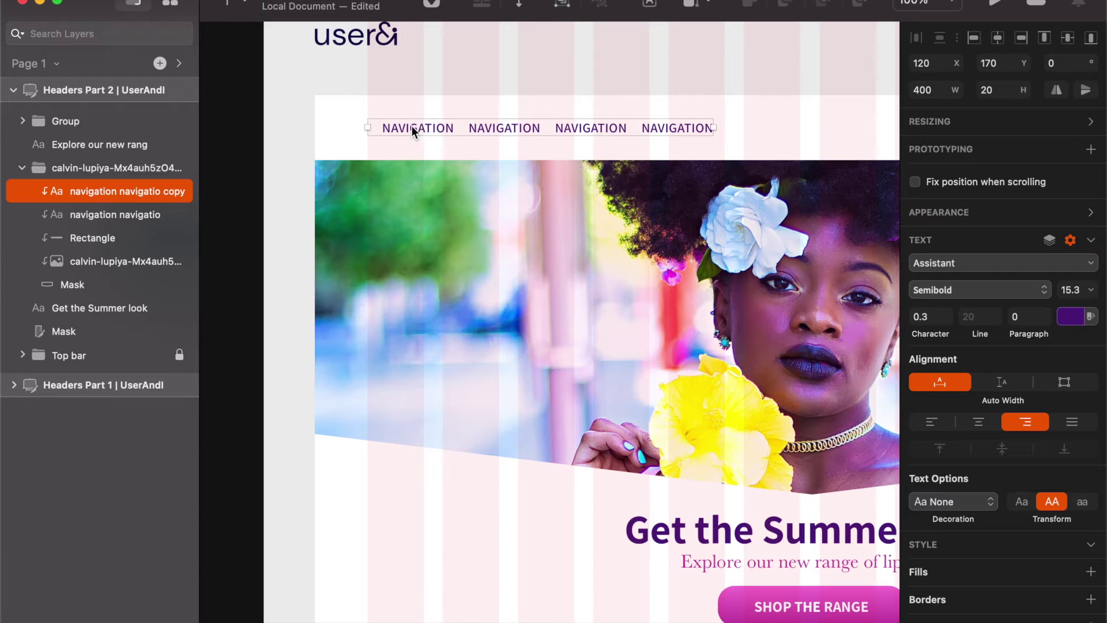
Step: Left-align the text of the duplicated navigation layer
{"action": "double_click", "coordinate": [412, 126]}
{"action": "key", "text": "super+a"}
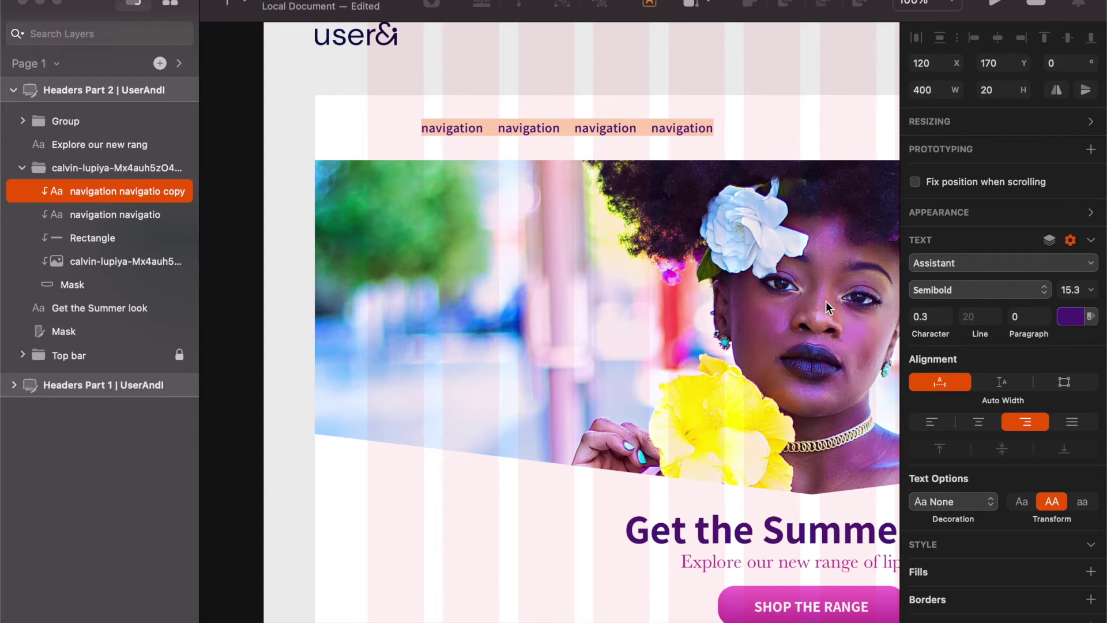
{"action": "left_click", "coordinate": [933, 422]}
{"action": "key", "text": "Escape"}
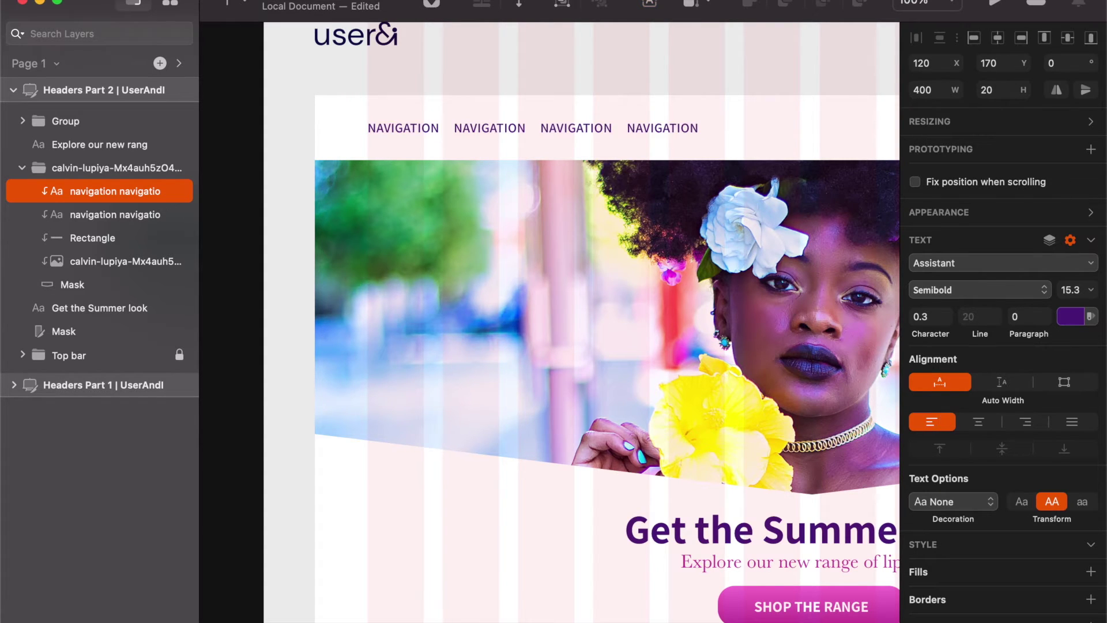
Step: Replace the duplicated navigation text with LOGO
{"action": "double_click", "coordinate": [509, 132]}
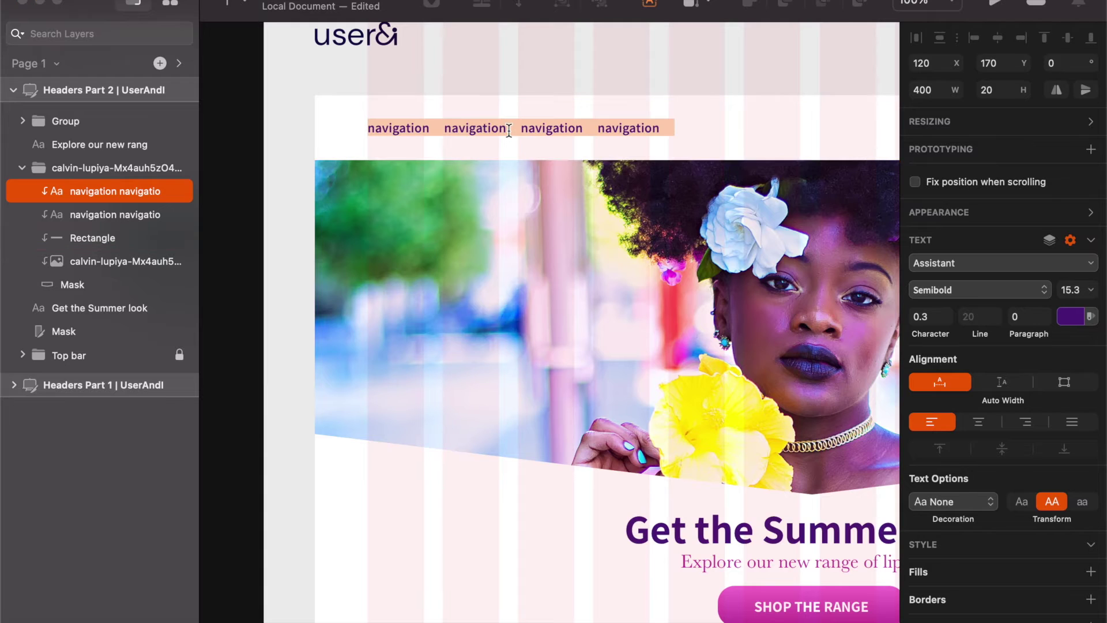
{"action": "type", "text": "LOGO"}
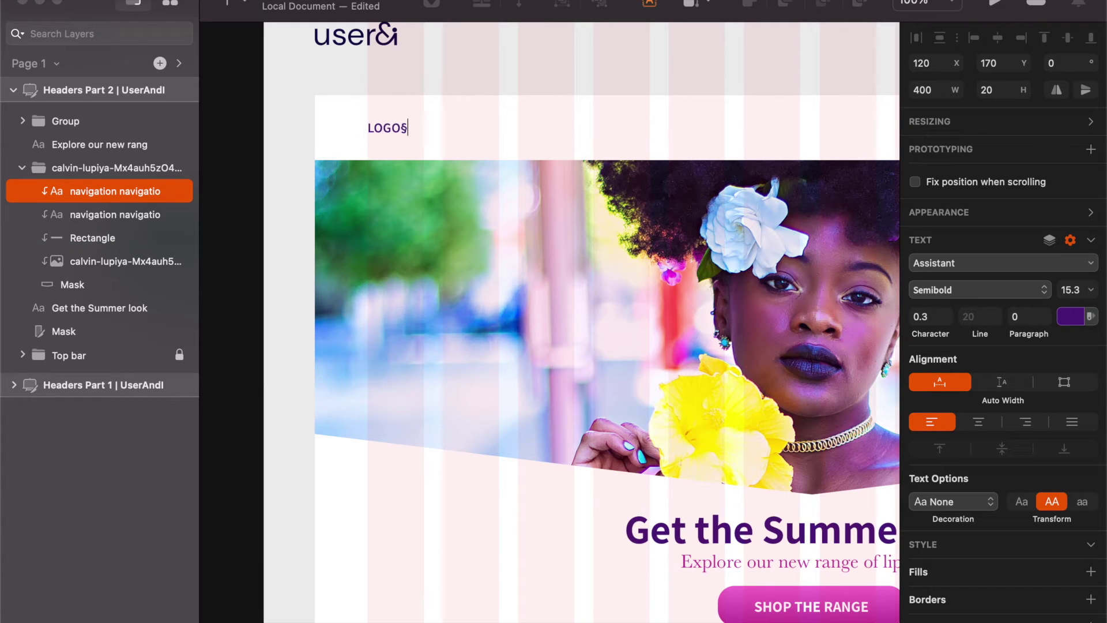
{"action": "key", "text": "Escape"}
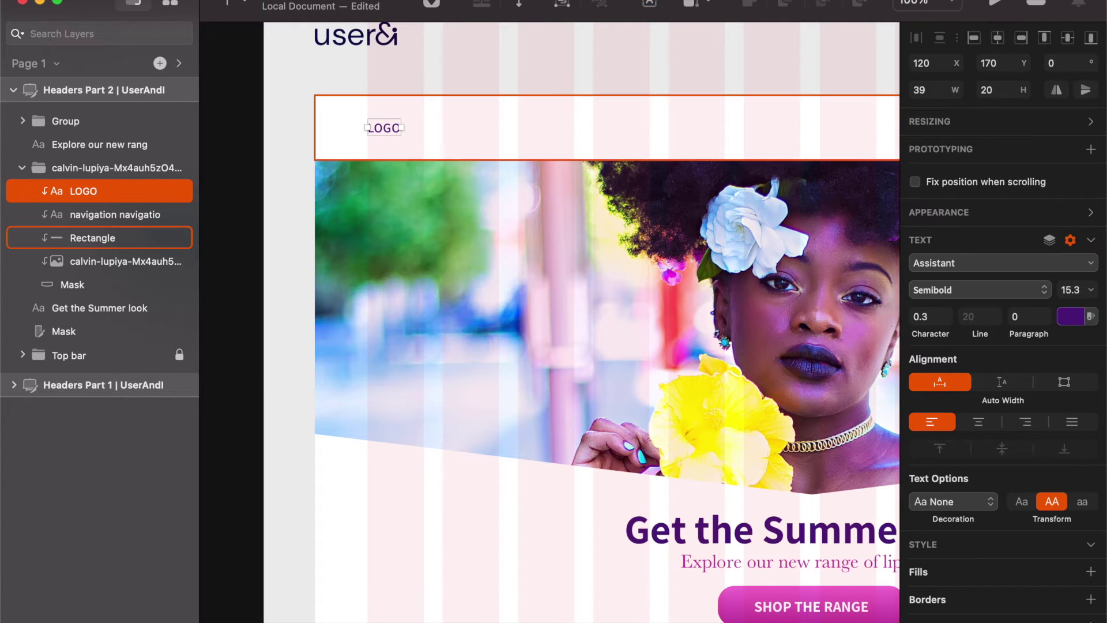
Step: Scale the LOGO text to 130% from its left side
{"action": "key", "text": "super+k"}
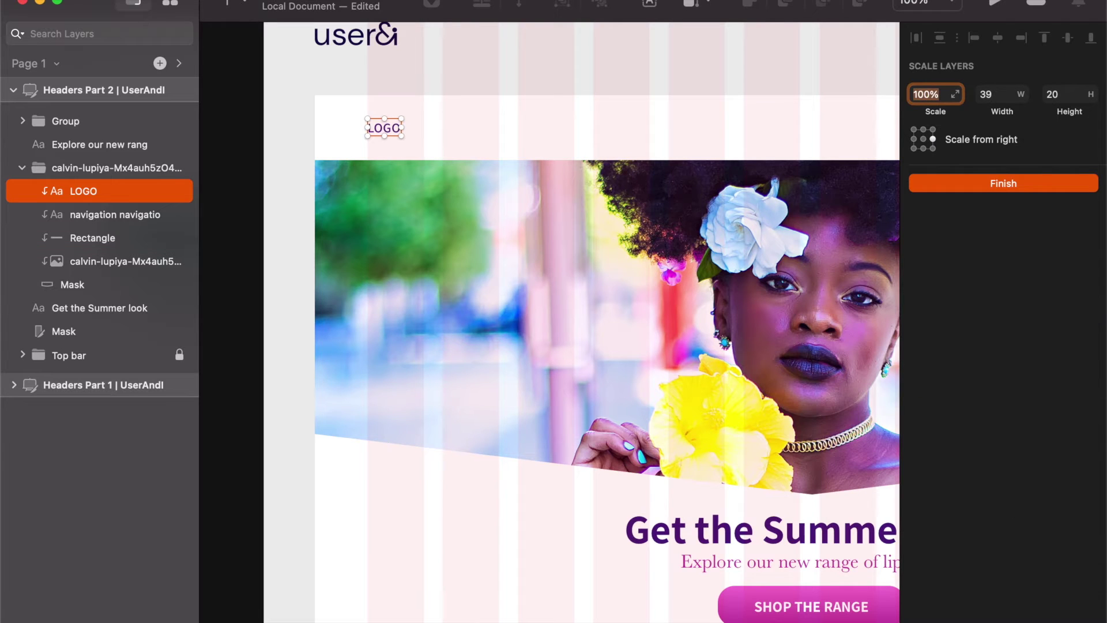
{"action": "left_click", "coordinate": [914, 139]}
{"action": "key", "text": "shift+Up"}
{"action": "key", "text": "shift+Up"}
{"action": "key", "text": "shift+Up"}
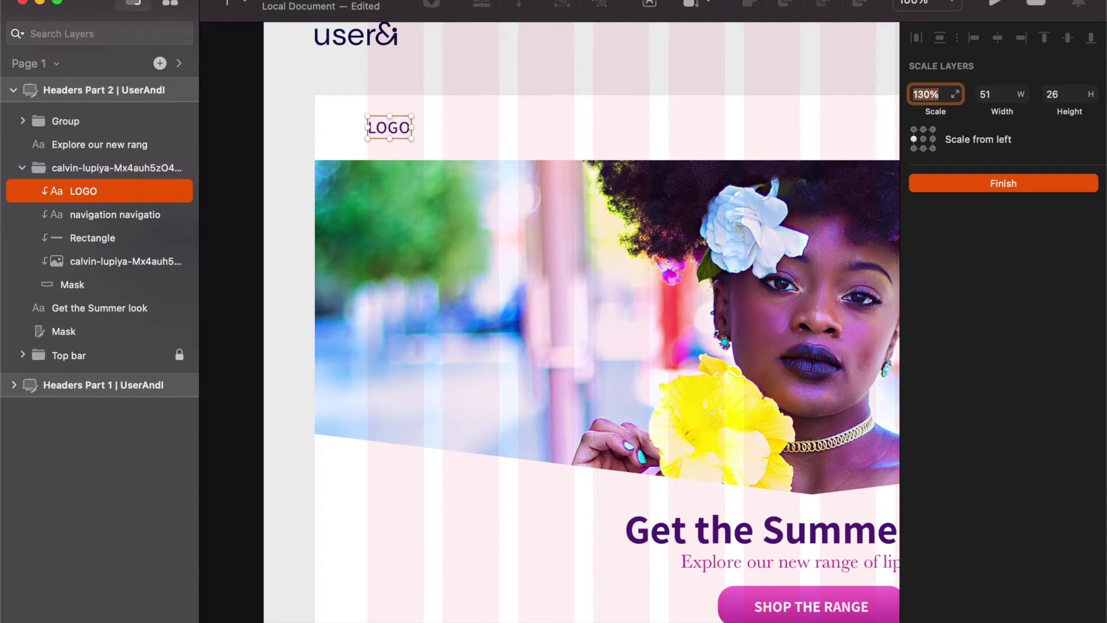
{"action": "left_click", "coordinate": [956, 182]}
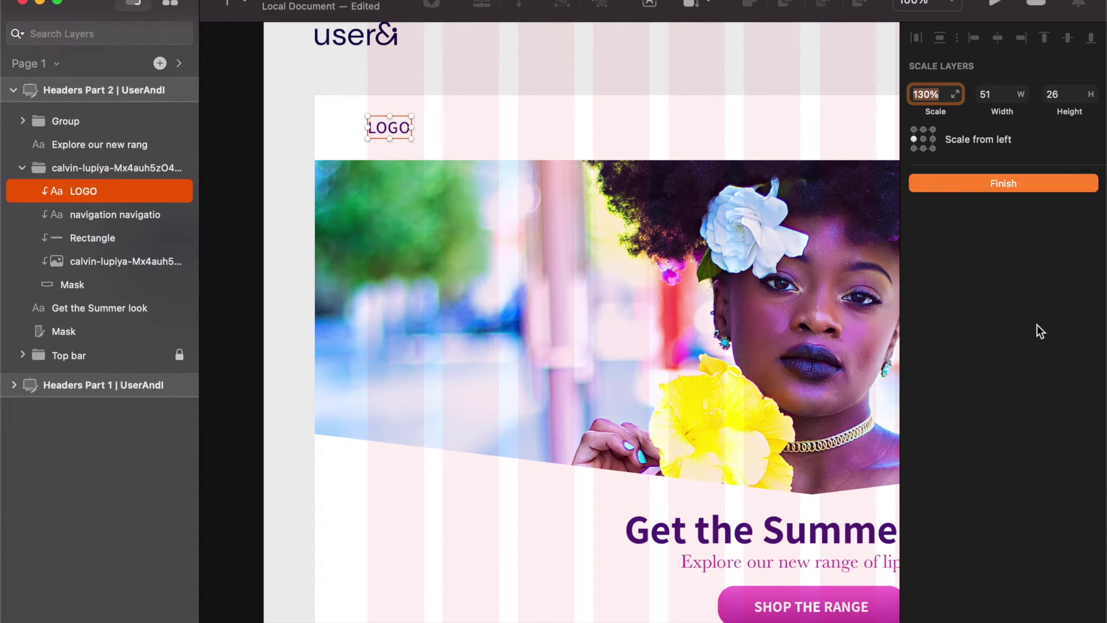
Step: Set the LOGO text's weight to Bold and deselect it
{"action": "left_click", "coordinate": [977, 291]}
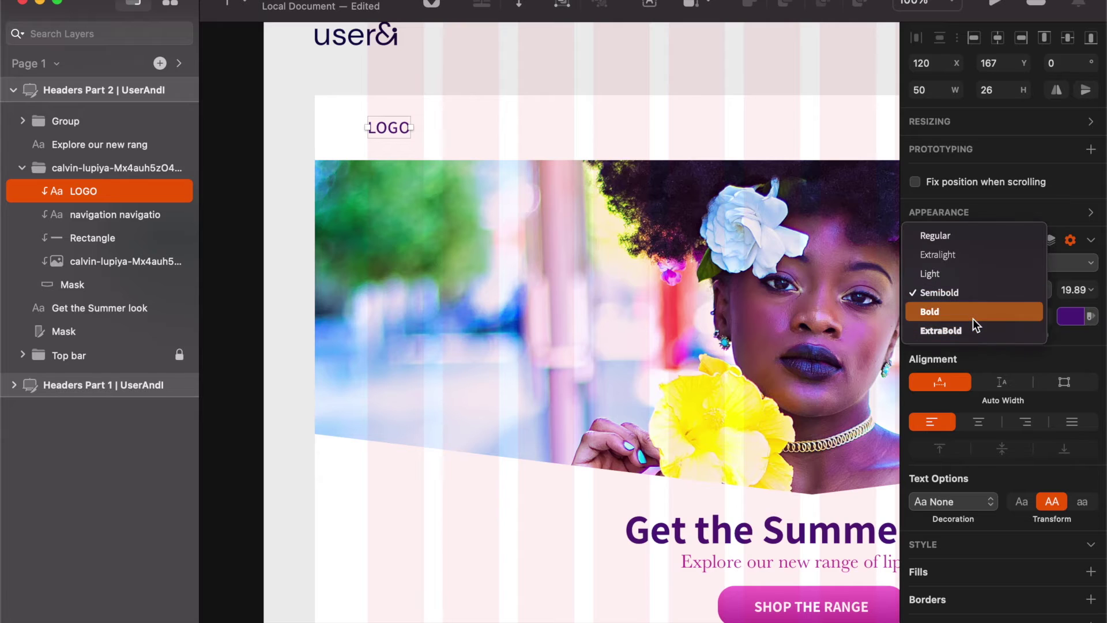
{"action": "left_click", "coordinate": [975, 315]}
{"action": "left_click", "coordinate": [288, 366]}
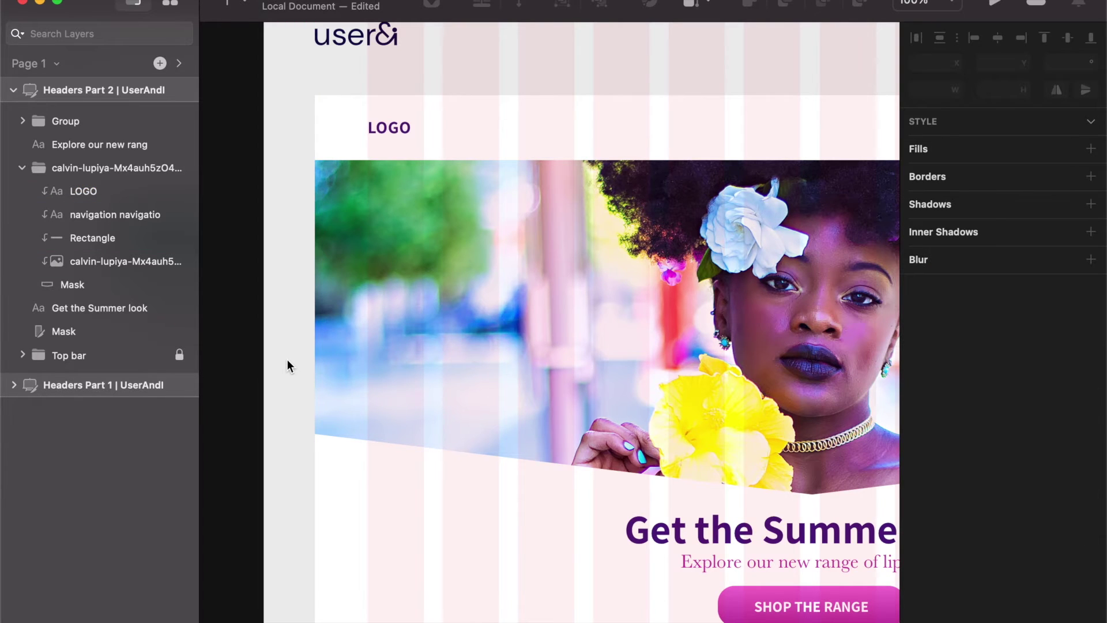
Step: Toggle the interface panels and hide the layout columns over the header design
{"action": "key", "text": "super+period"}
{"action": "key", "text": "super+shift+apostrophe"}
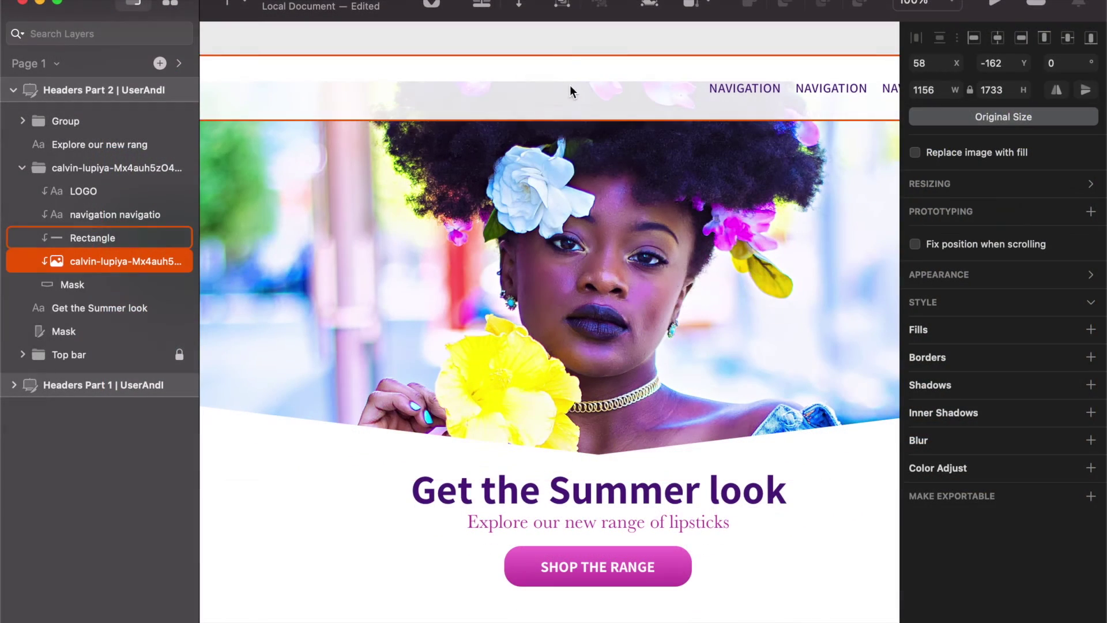
Step: Move the portrait mask's two upper corner points up to Y 143, level with the navigation bar's upper edge
{"action": "left_click", "coordinate": [129, 285]}
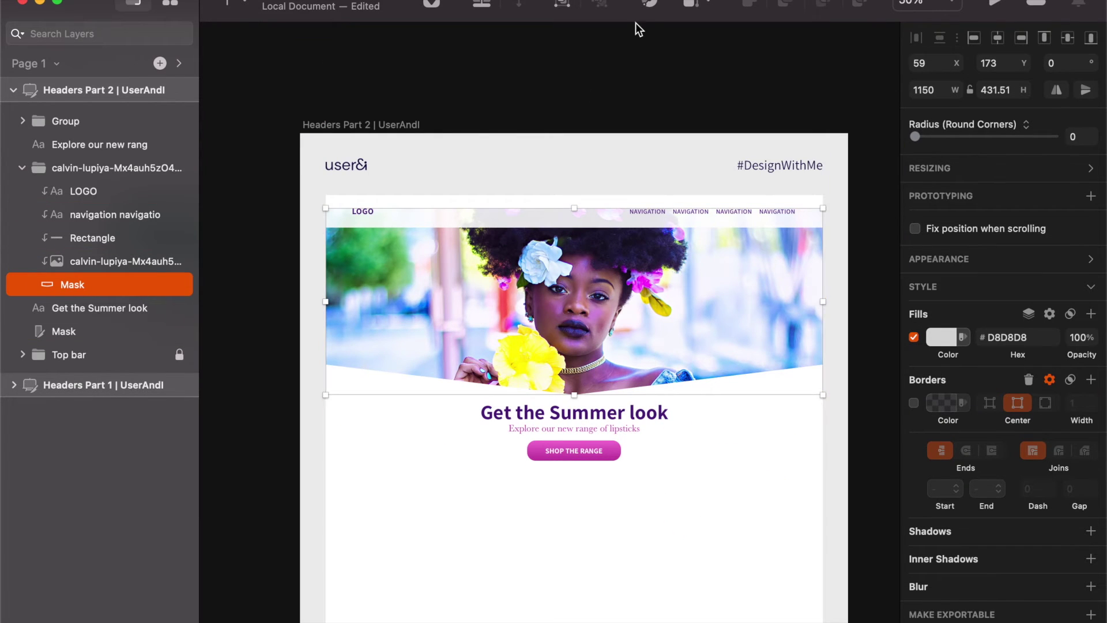
{"action": "left_click", "coordinate": [650, 5]}
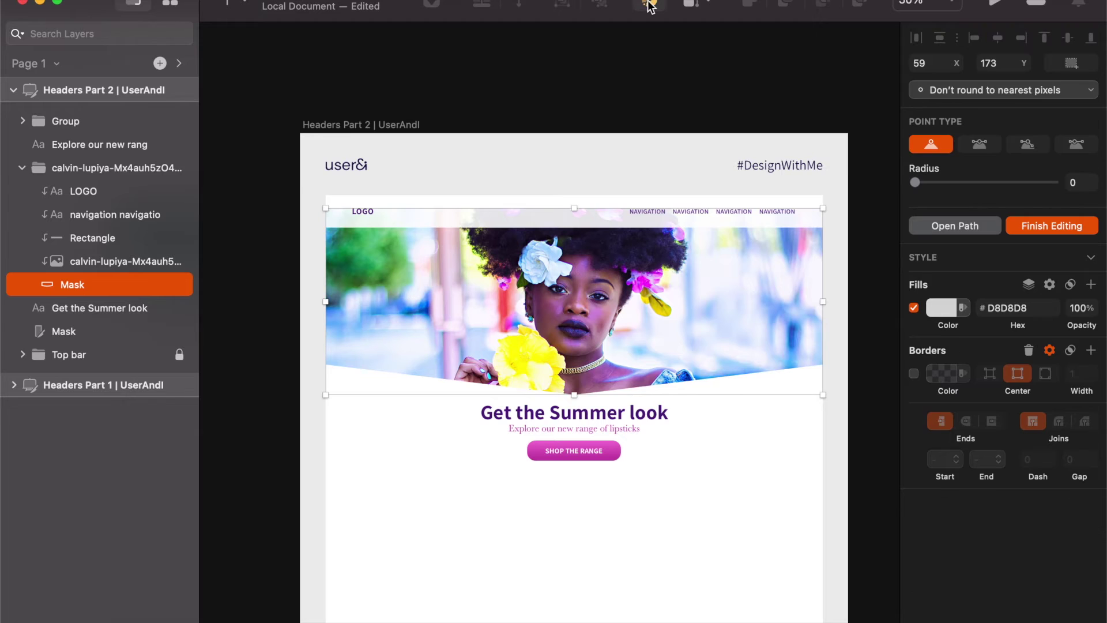
{"action": "left_click", "coordinate": [822, 208]}
{"action": "left_click", "coordinate": [326, 208], "text": "shift"}
{"action": "left_click_drag", "start_coordinate": [327, 208], "coordinate": [327, 195]}
{"action": "key", "text": "Escape"}
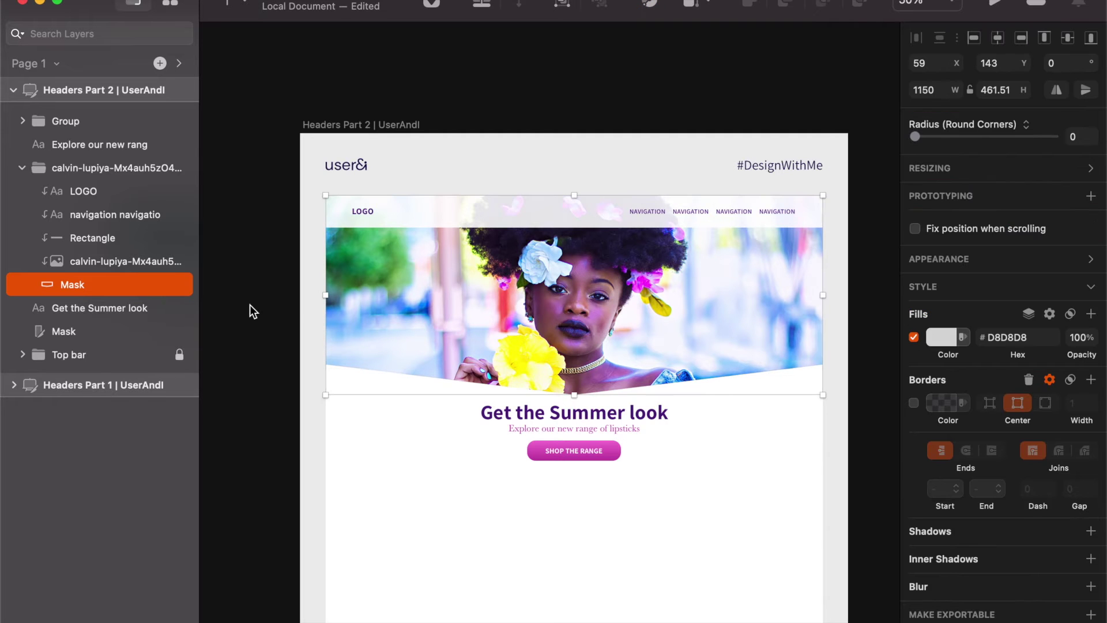
Step: Examine the header enlarged with the interface panels hidden and the mask deselected
{"action": "key", "text": "super+plus"}
{"action": "key", "text": "super+period"}
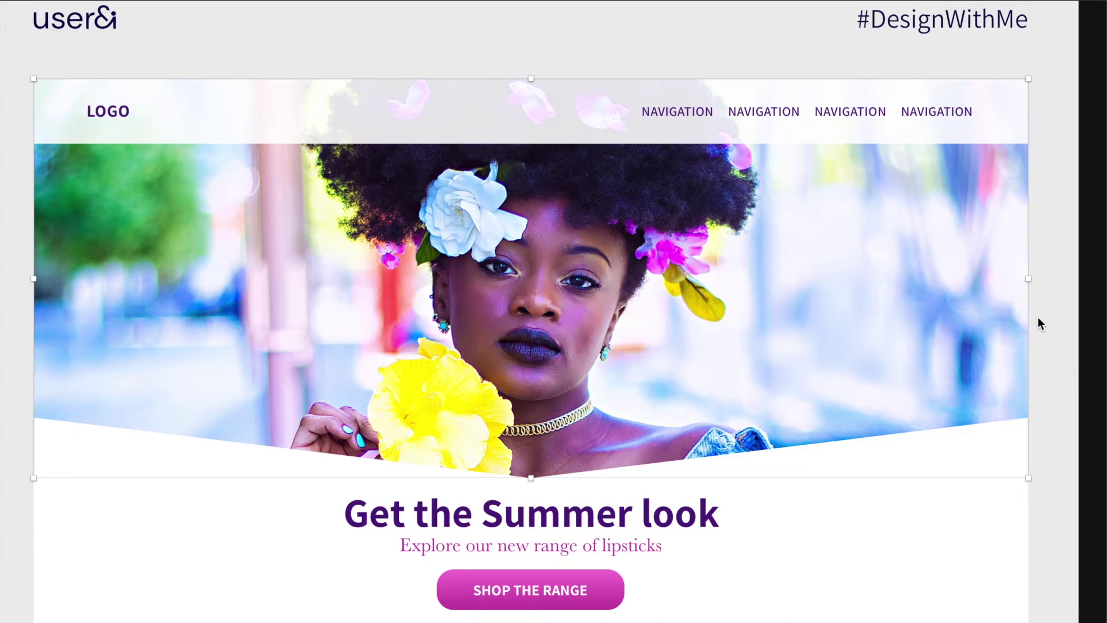
{"action": "left_click", "coordinate": [1080, 317]}
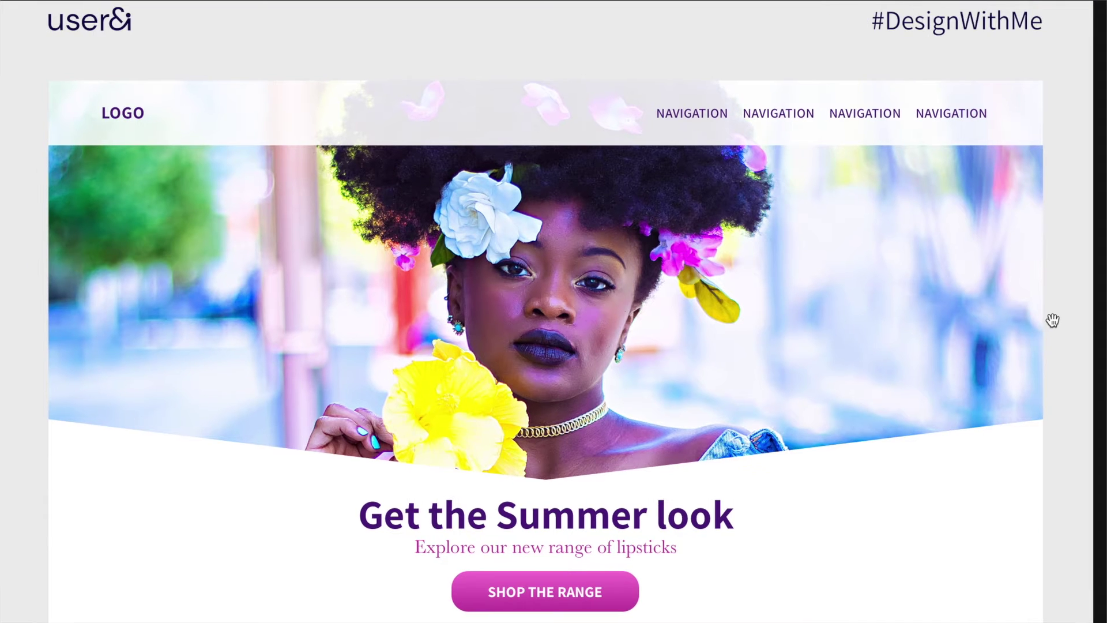
Step: Add a black shadow to the navigation bar rectangle with X 0, Y 2, blur 4 and 10% alpha
{"action": "left_click", "coordinate": [676, 141]}
{"action": "key", "text": "super+period"}
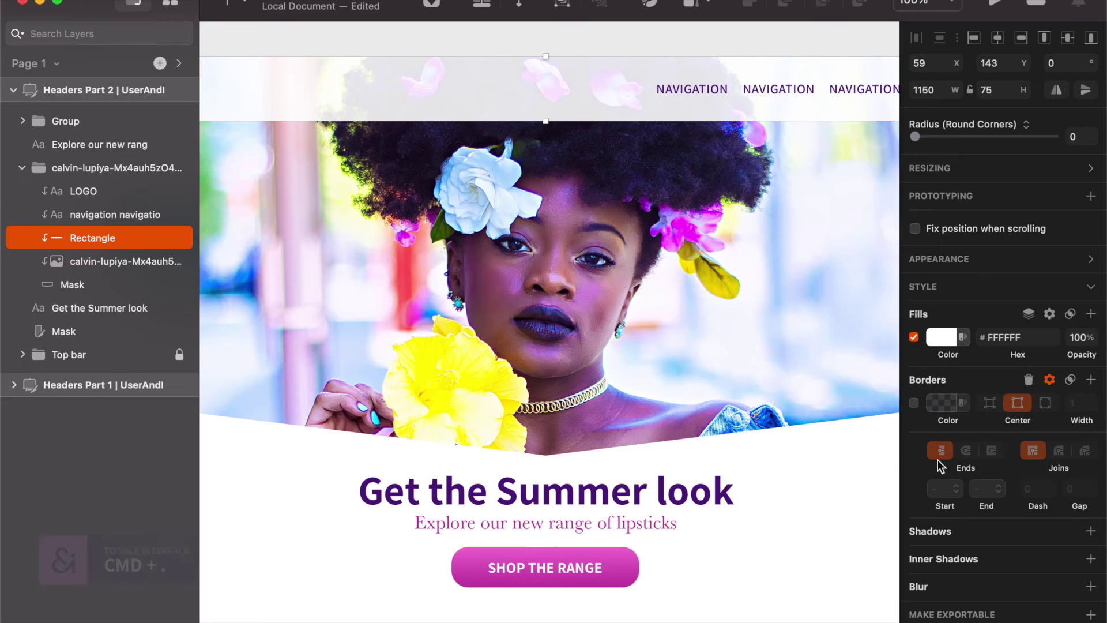
{"action": "left_click", "coordinate": [914, 403]}
{"action": "left_click", "coordinate": [915, 403]}
{"action": "left_click", "coordinate": [987, 531]}
{"action": "scroll", "coordinate": [987, 531], "scroll_direction": "down", "scroll_amount": 1}
{"action": "left_click", "coordinate": [988, 531]}
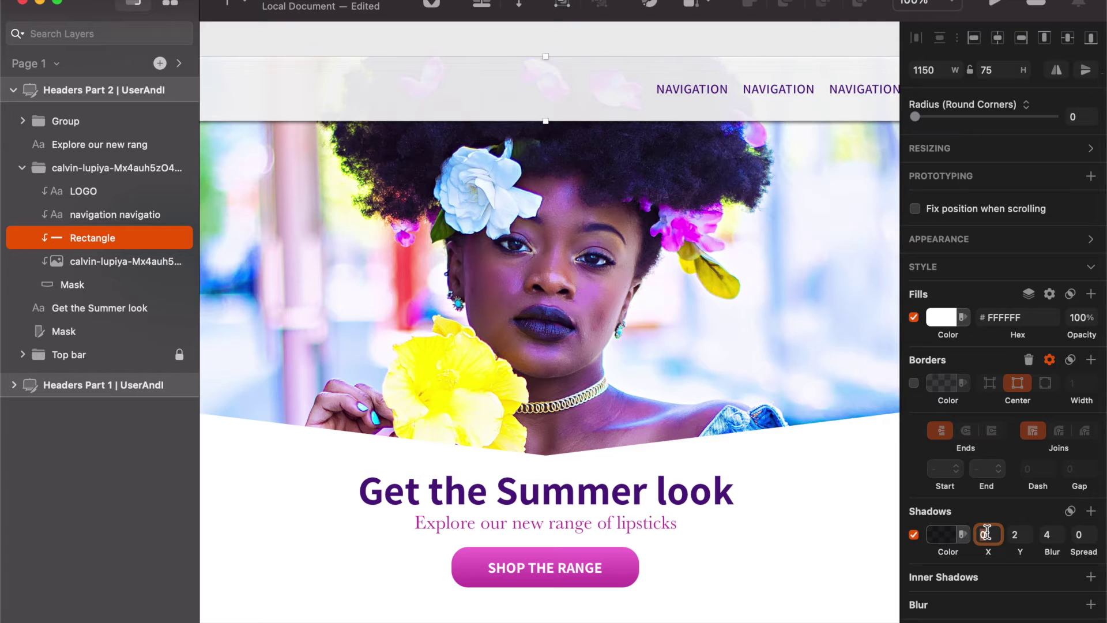
{"action": "left_click", "coordinate": [937, 535]}
{"action": "left_click_drag", "start_coordinate": [961, 536], "coordinate": [950, 535]}
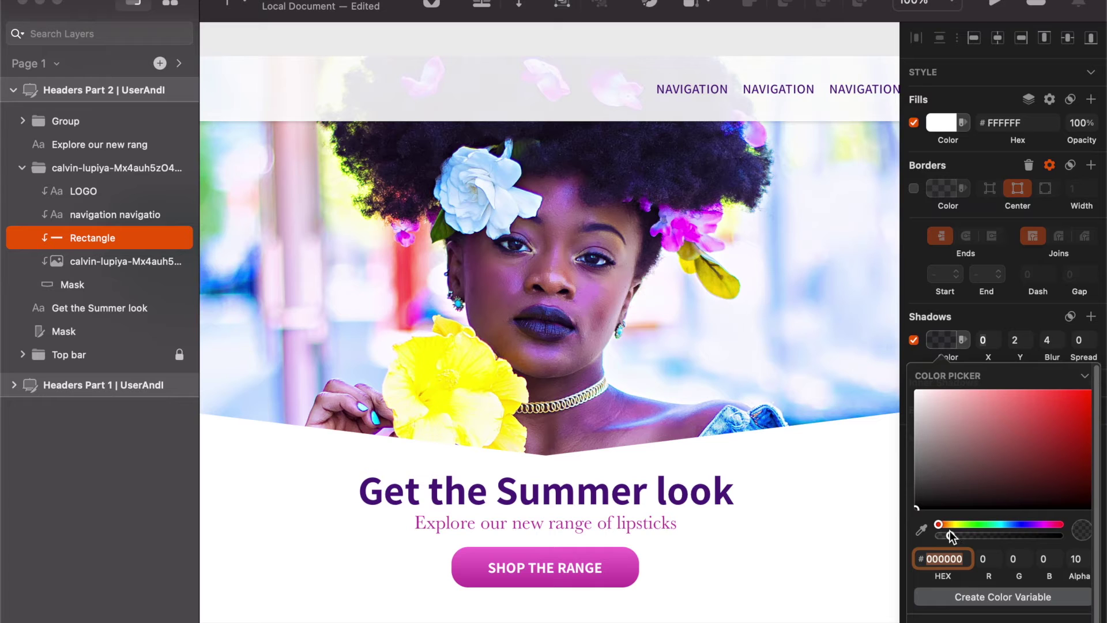
{"action": "key", "text": "super+period"}
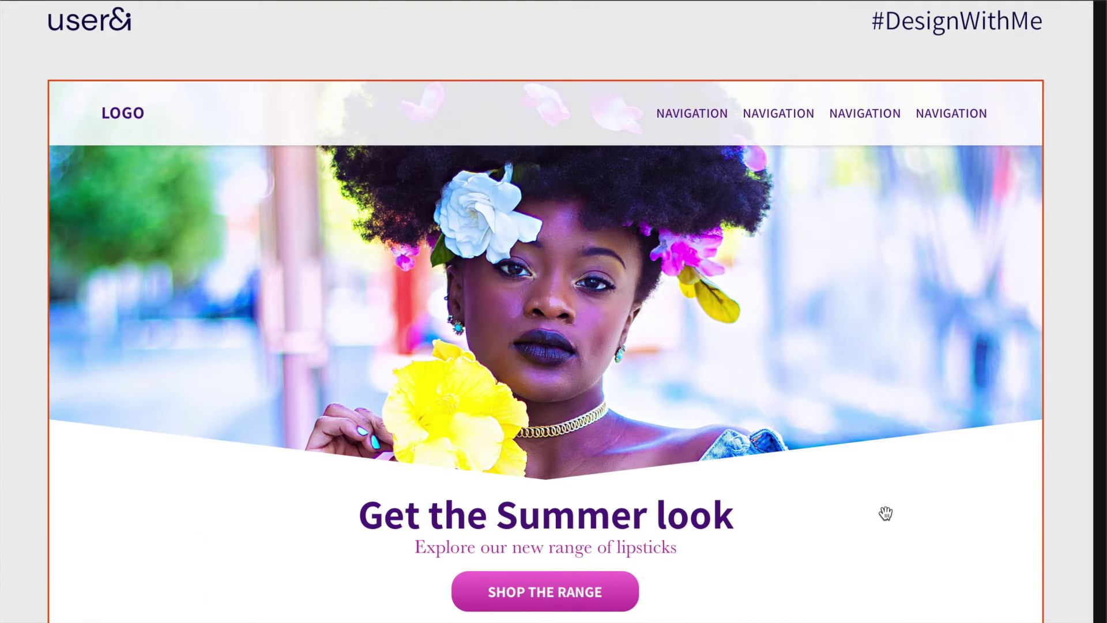
Step: Scale the "Explore our new range of lipsticks" subtitle down from its center to a width of 261
{"action": "scroll", "coordinate": [886, 513], "scroll_direction": "down", "scroll_amount": 1}
{"action": "scroll", "coordinate": [859, 447], "scroll_direction": "down", "scroll_amount": 3}
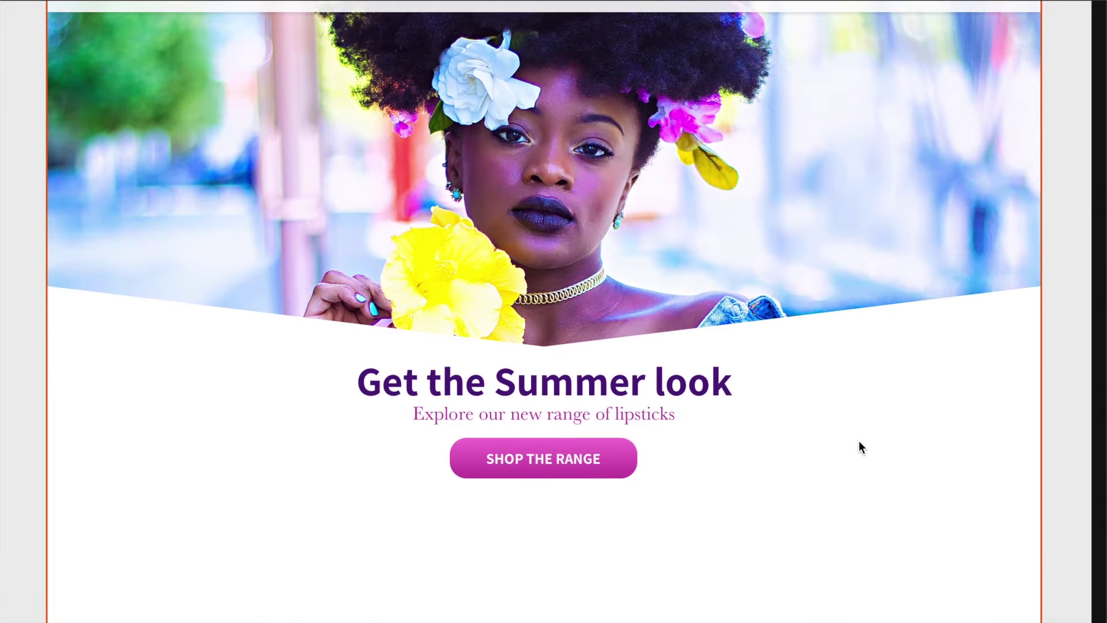
{"action": "scroll", "coordinate": [859, 442], "scroll_direction": "up", "scroll_amount": 3}
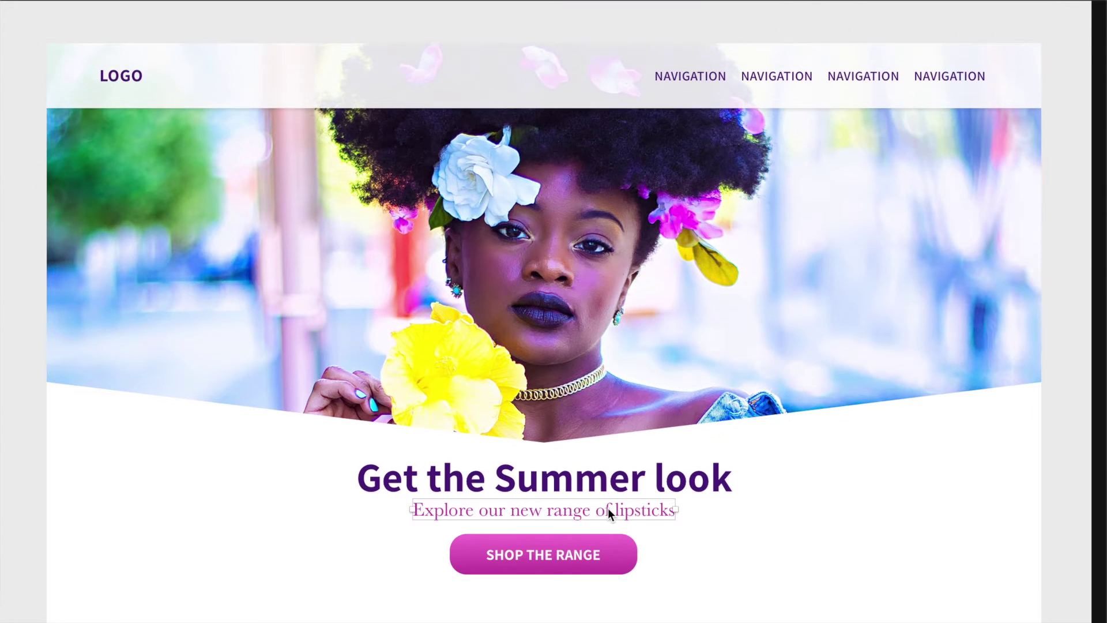
{"action": "left_click", "coordinate": [608, 508]}
{"action": "key", "text": "super+period"}
{"action": "key", "text": "super+k"}
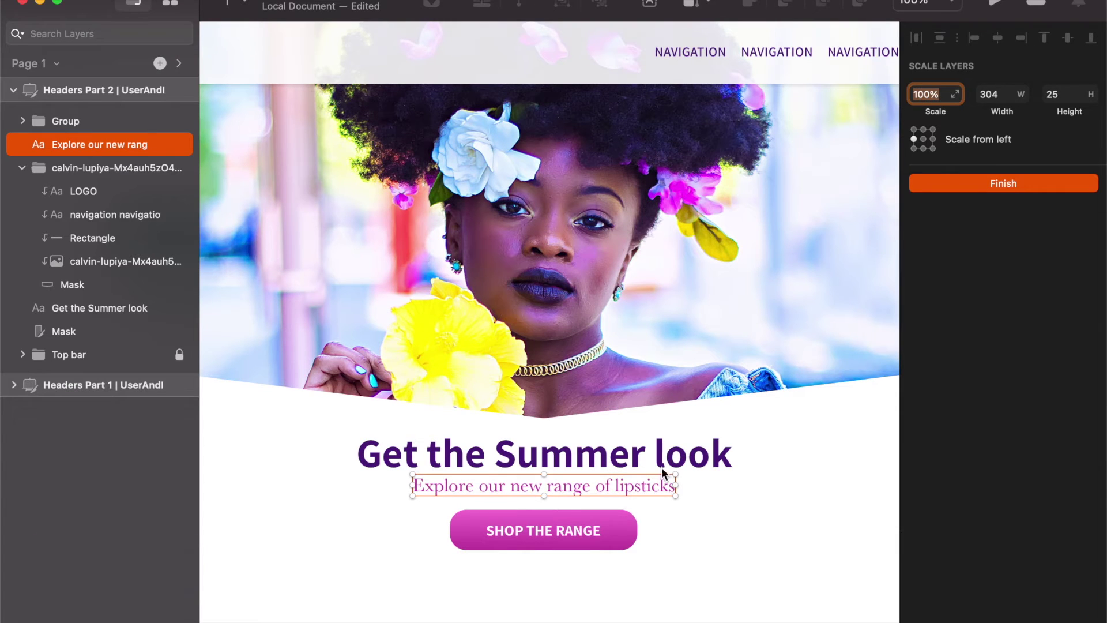
{"action": "left_click", "coordinate": [924, 138]}
{"action": "key", "text": "Down"}
{"action": "key", "text": "Down"}
{"action": "key", "text": "Down"}
{"action": "key", "text": "Down"}
{"action": "key", "text": "Down"}
{"action": "key", "text": "Down"}
{"action": "key", "text": "Down"}
{"action": "key", "text": "Down"}
{"action": "key", "text": "Down"}
{"action": "key", "text": "Down"}
{"action": "key", "text": "Down"}
{"action": "key", "text": "Down"}
{"action": "key", "text": "Down"}
{"action": "key", "text": "Down"}
{"action": "key", "text": "Return"}
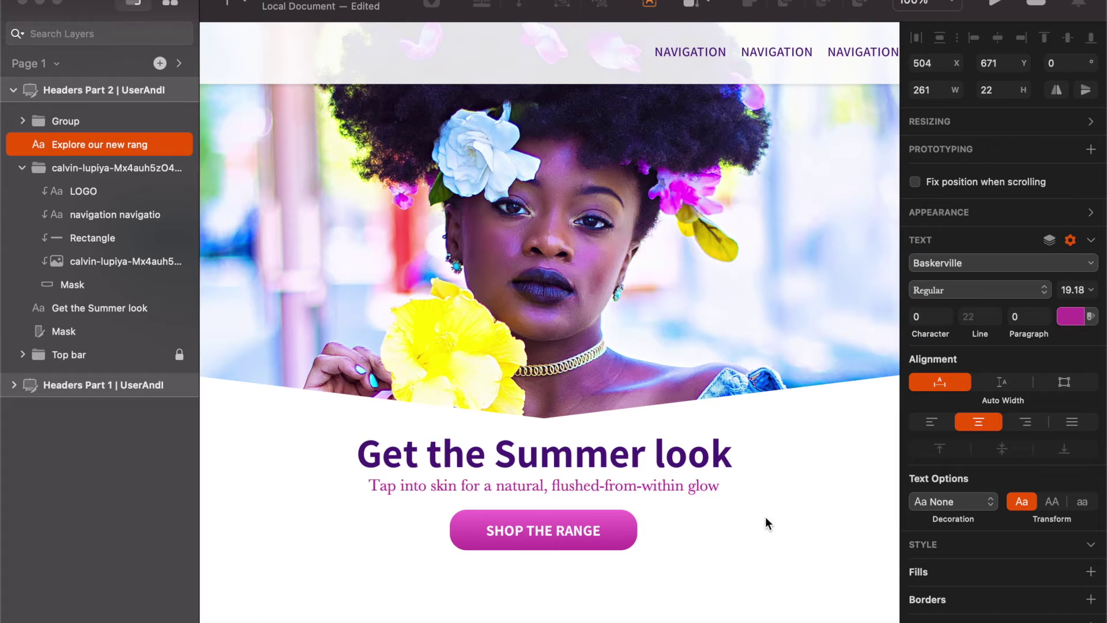
Step: Replace the subtitle's wording with "Tap into skin for a natural, flushed-from-within glow"
{"action": "left_click", "coordinate": [780, 564]}
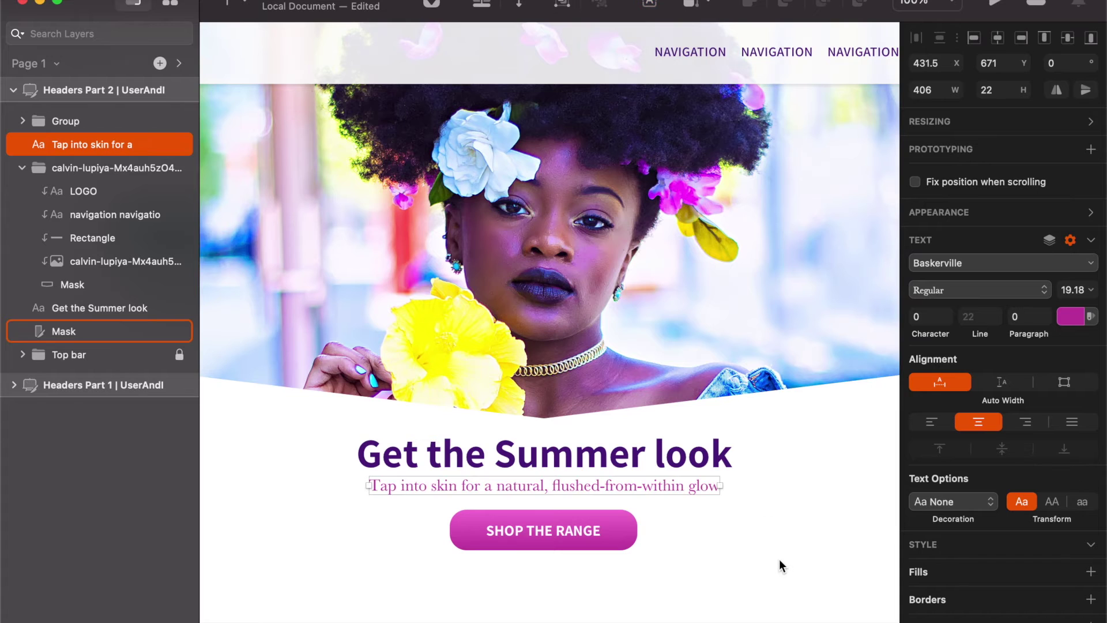
{"action": "left_click", "coordinate": [779, 560]}
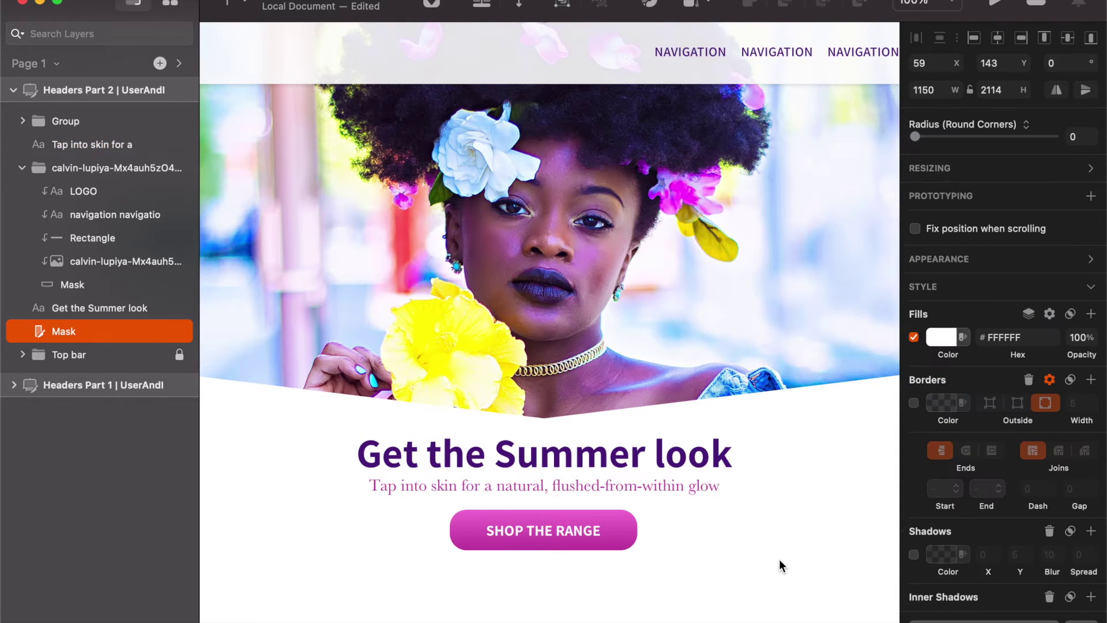
{"action": "key", "text": "super+period"}
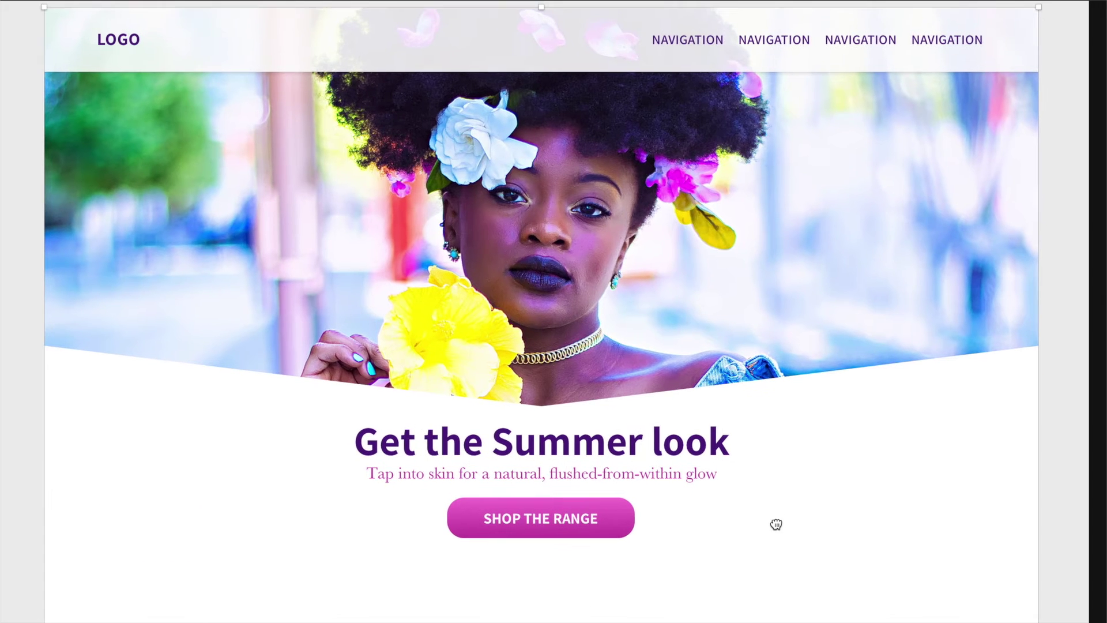
Step: Duplicate the hero image's mask shape and turn off masking on the original
{"action": "left_click", "coordinate": [1064, 498]}
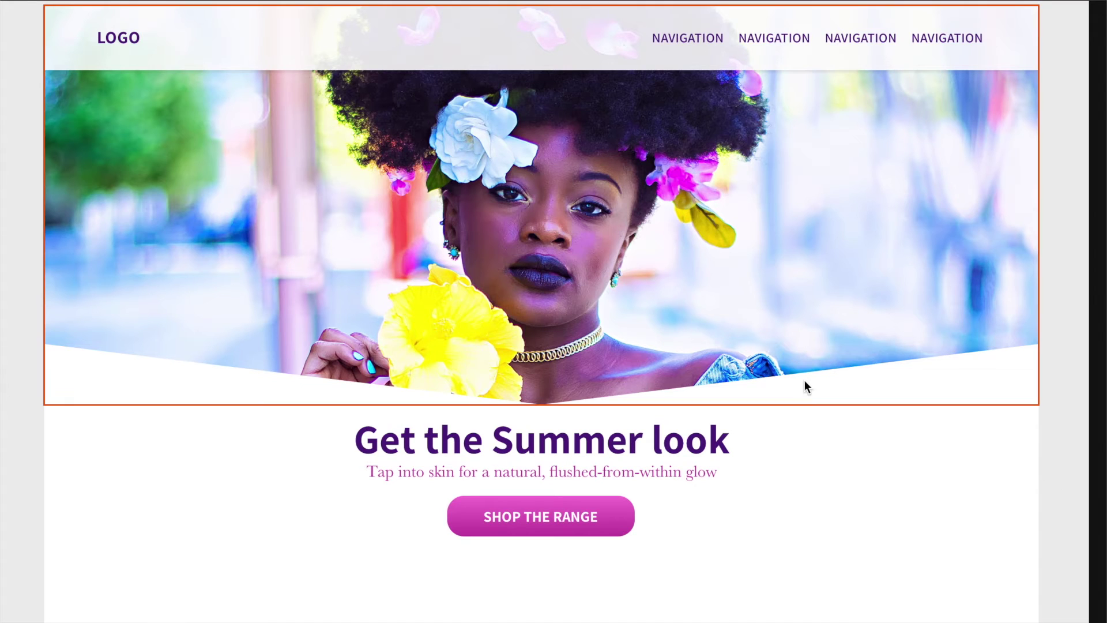
{"action": "left_click", "coordinate": [600, 380]}
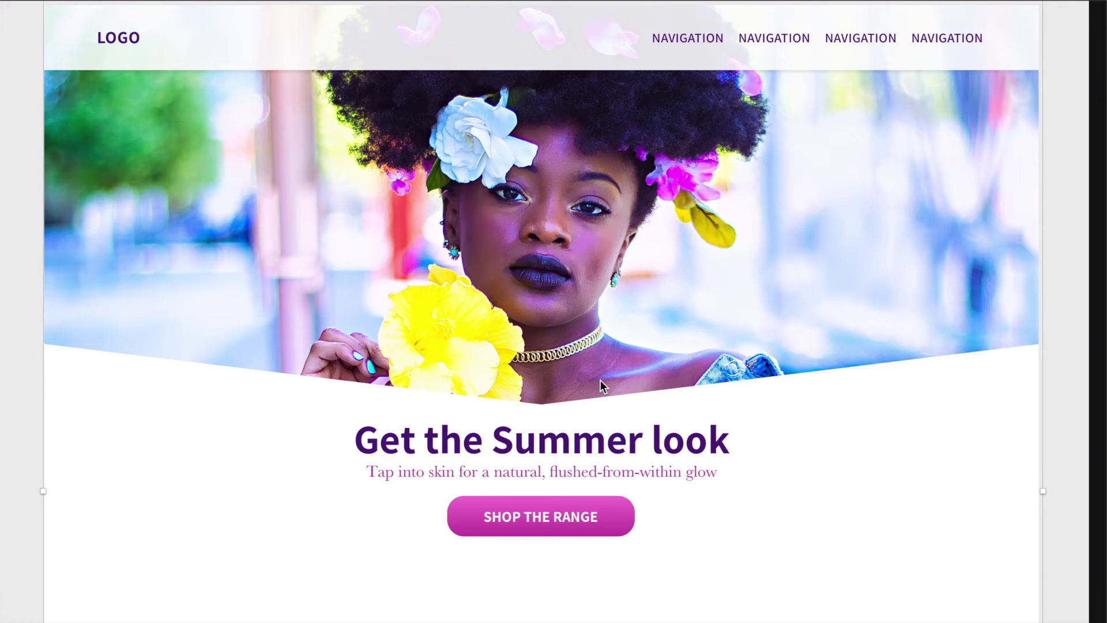
{"action": "key", "text": "super+period"}
{"action": "left_click", "coordinate": [72, 284]}
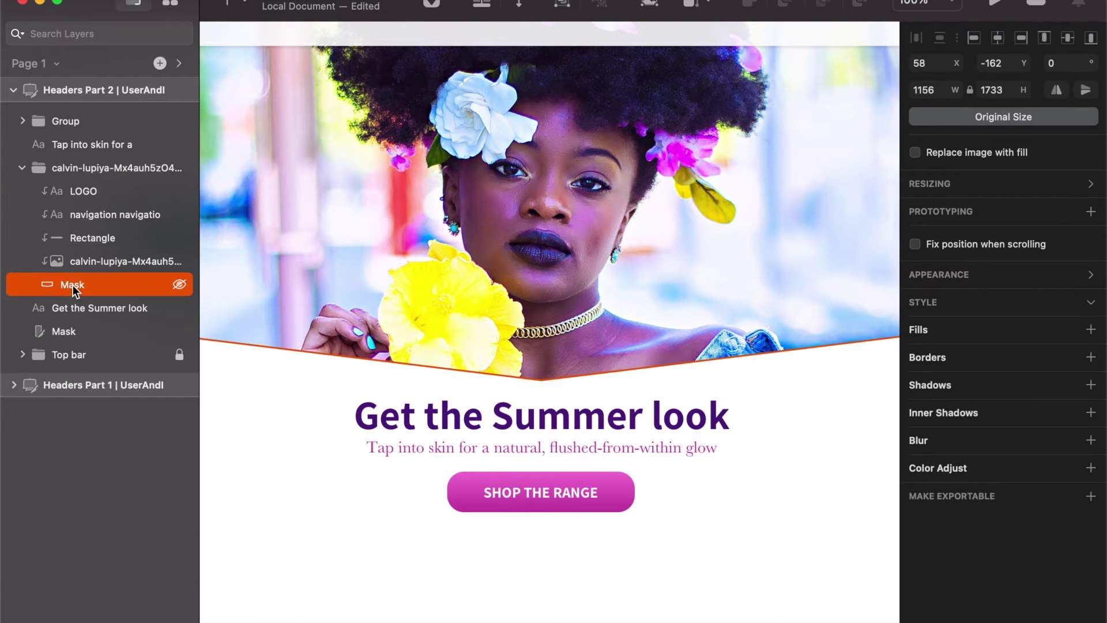
{"action": "key", "text": "super+d"}
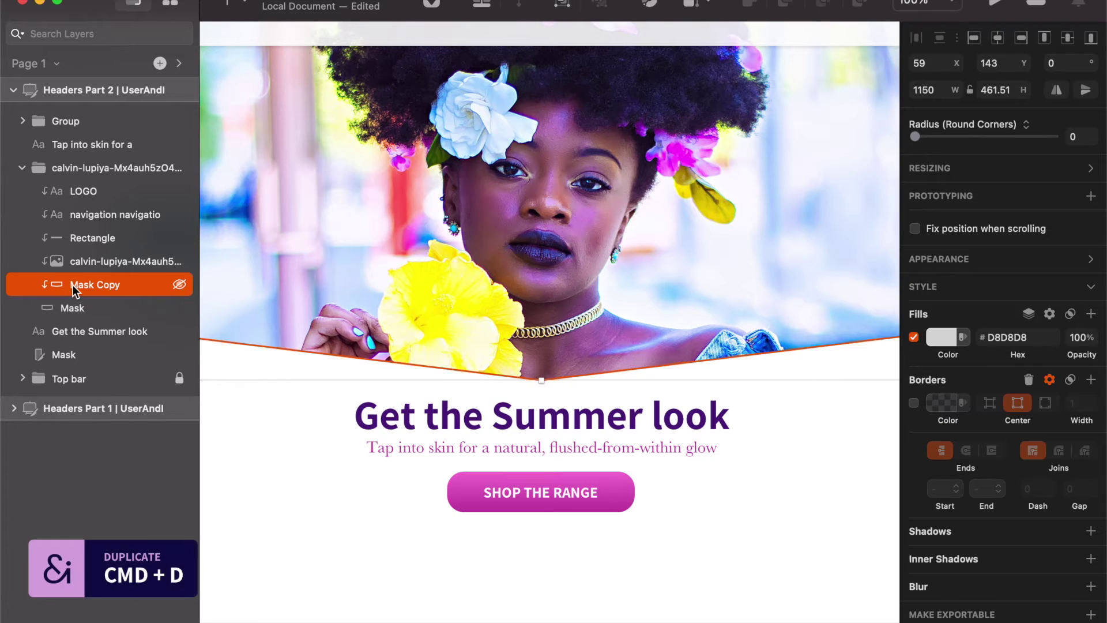
{"action": "left_click", "coordinate": [71, 313]}
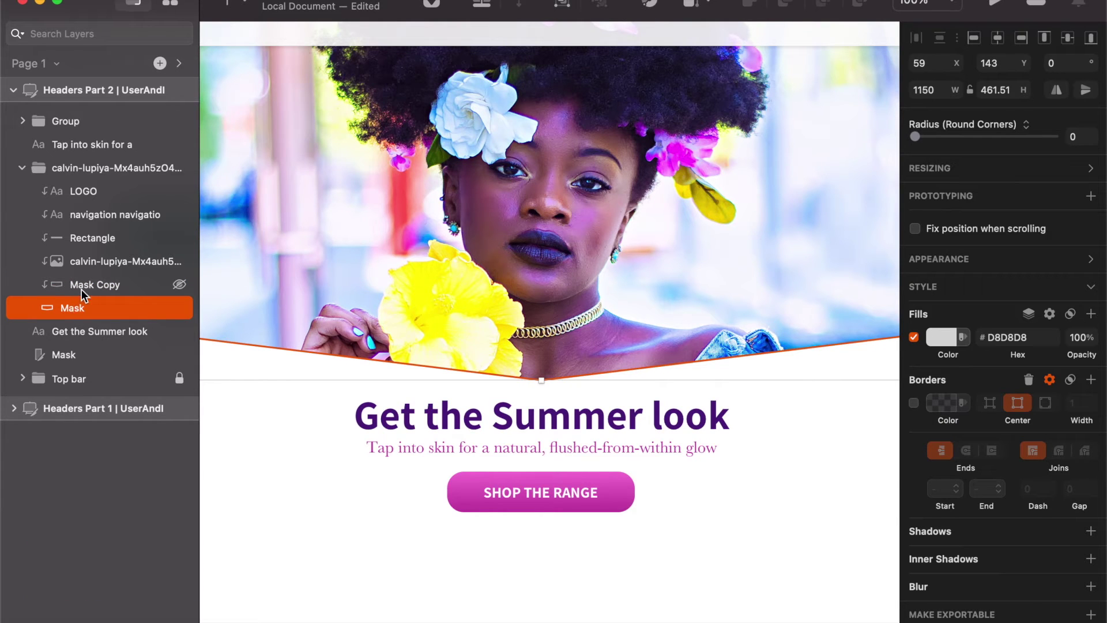
{"action": "right_click", "coordinate": [82, 306]}
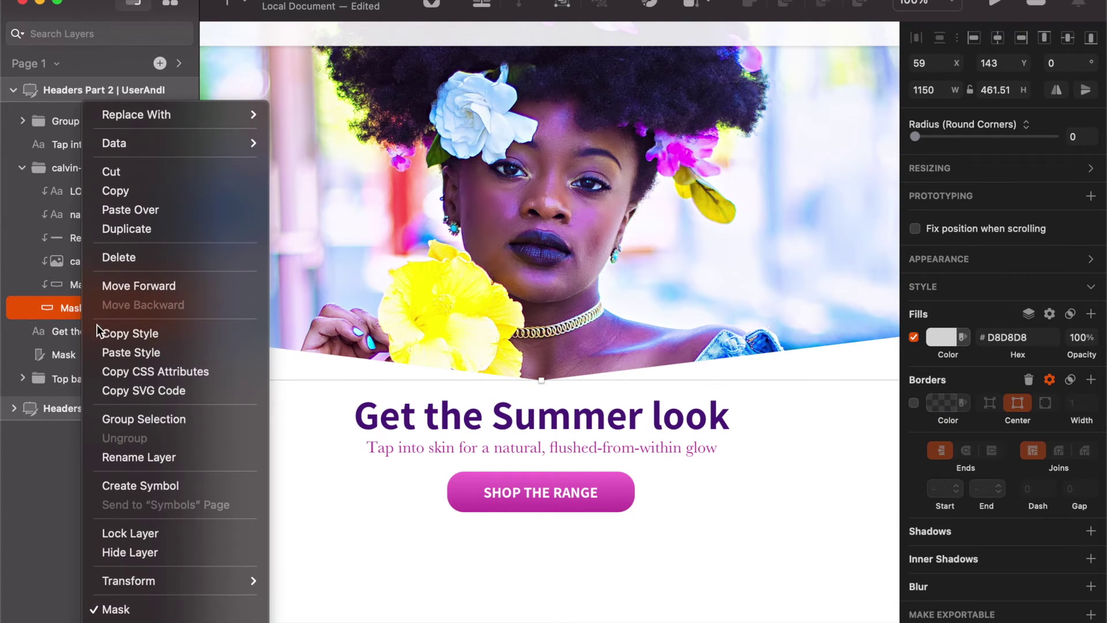
{"action": "left_click", "coordinate": [164, 611]}
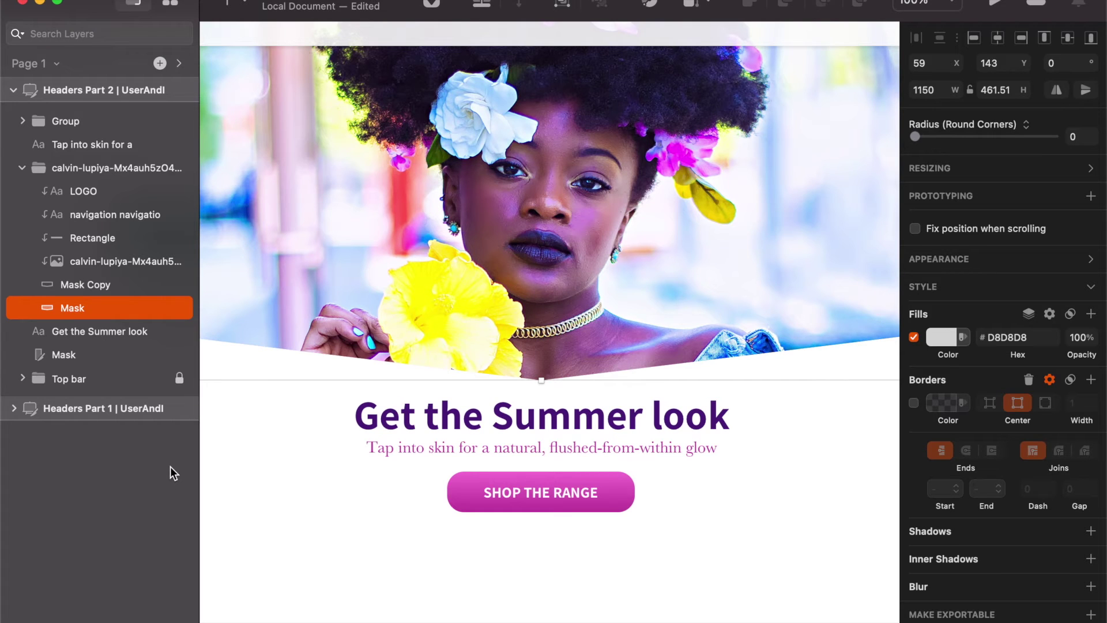
Step: Nudge the original mask shape 4 px down to Y 147 and fill it with the heading's purple, #511B81
{"action": "key", "text": "Down"}
{"action": "key", "text": "Down"}
{"action": "key", "text": "Down"}
{"action": "key", "text": "Down"}
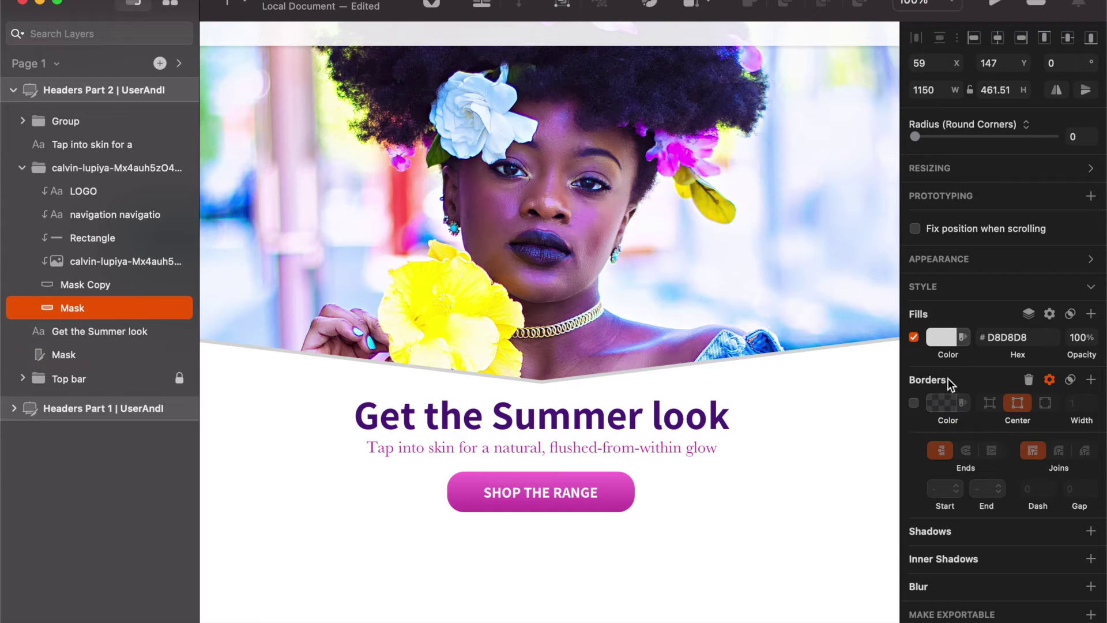
{"action": "left_click", "coordinate": [944, 346]}
{"action": "left_click", "coordinate": [925, 533]}
{"action": "left_click", "coordinate": [614, 424]}
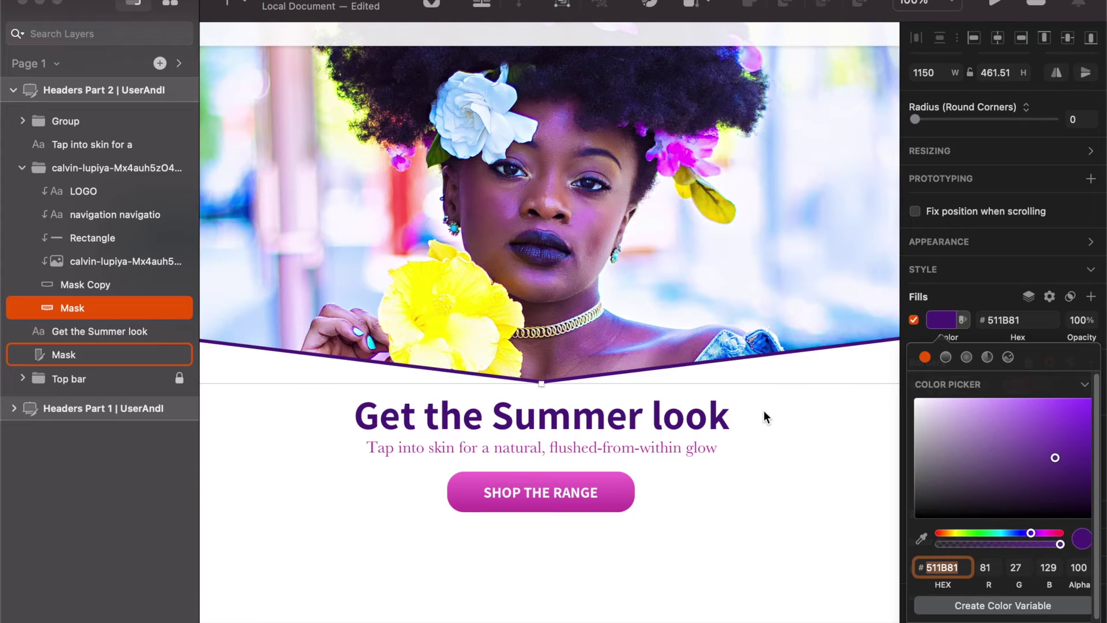
Step: Raise the purple shape's two lower outer corner points 8 px to Y 530.51 so the accent edge tapers toward the sides
{"action": "key", "text": "super+minus"}
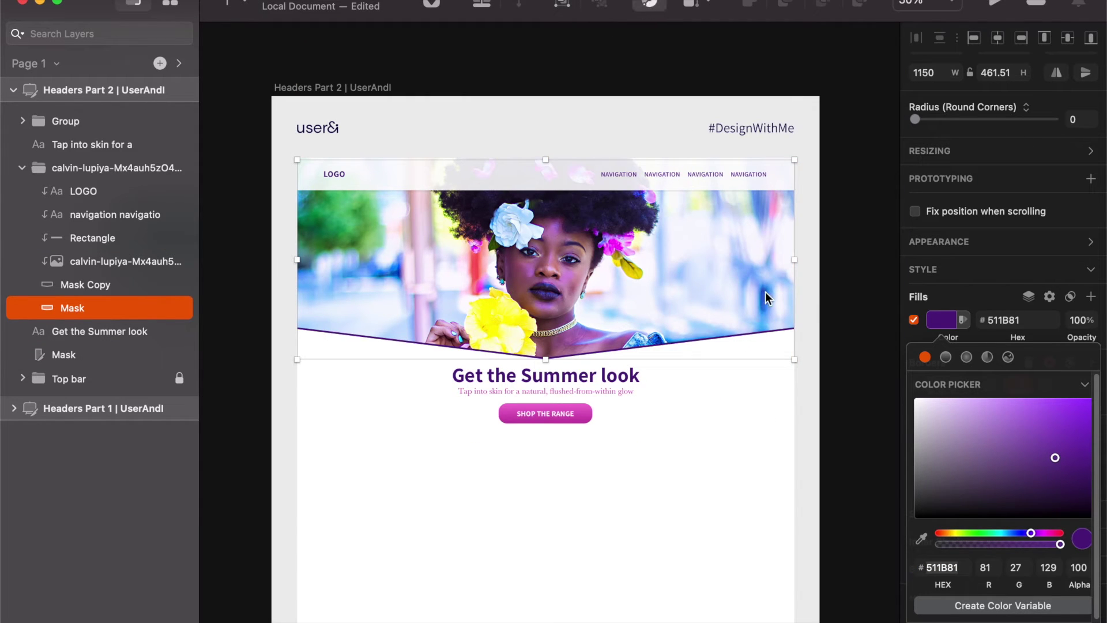
{"action": "left_click", "coordinate": [649, 5]}
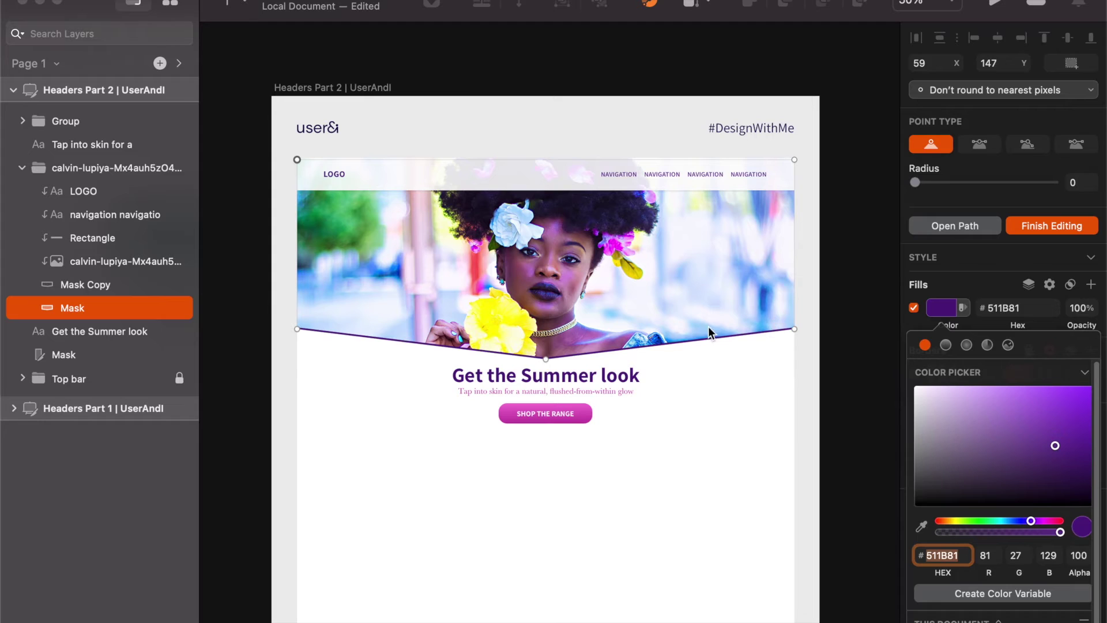
{"action": "left_click", "coordinate": [297, 328]}
{"action": "left_click", "coordinate": [794, 328], "text": "shift"}
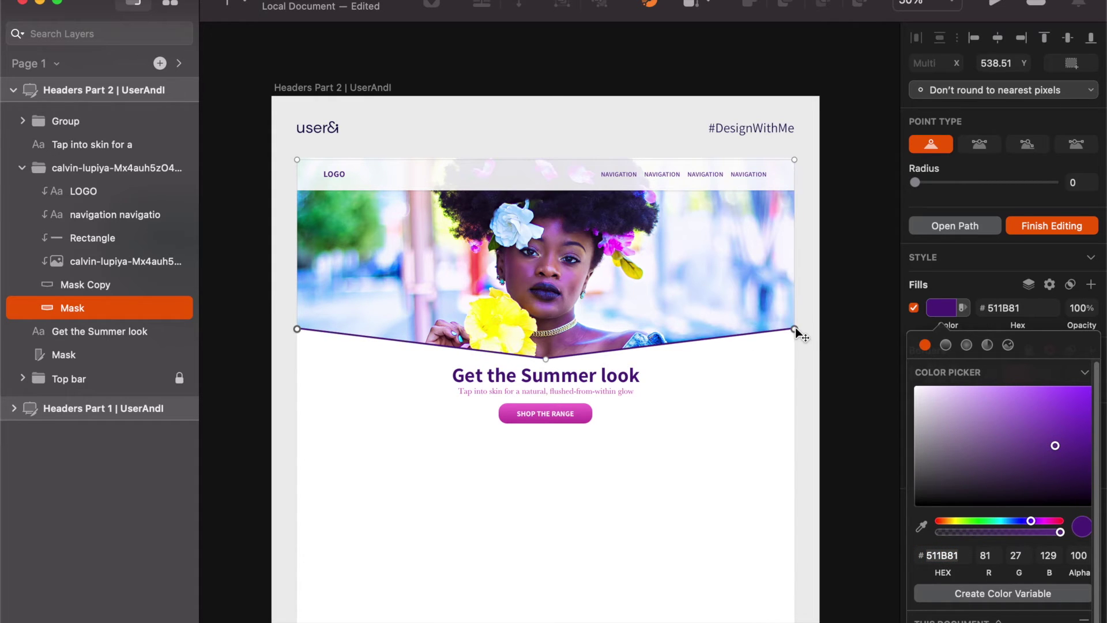
{"action": "key", "text": "Up"}
{"action": "key", "text": "Up"}
{"action": "key", "text": "Up"}
{"action": "key", "text": "Up"}
{"action": "key", "text": "Up"}
{"action": "key", "text": "Up"}
{"action": "key", "text": "Up"}
{"action": "key", "text": "Up"}
{"action": "key", "text": "Up"}
{"action": "key", "text": "Down"}
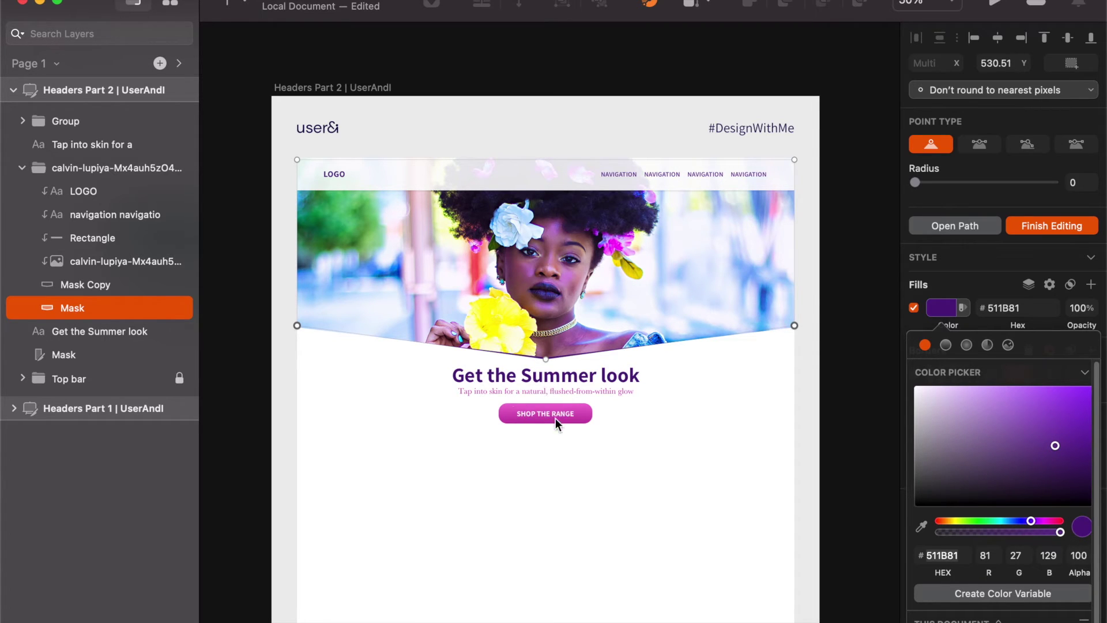
{"action": "left_click", "coordinate": [850, 409]}
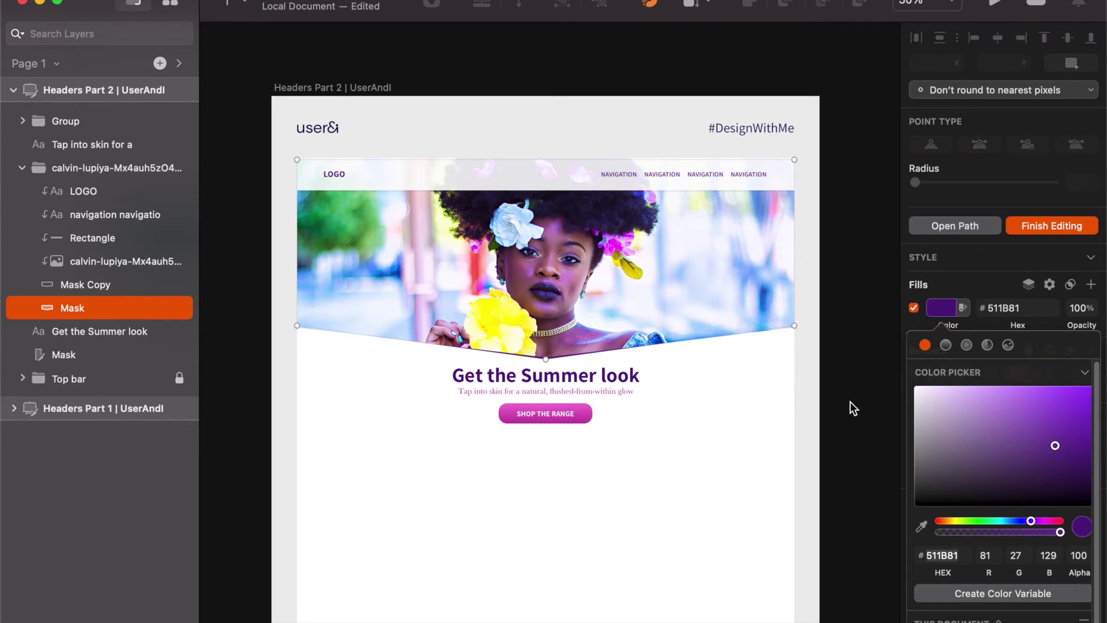
{"action": "left_click", "coordinate": [750, 396]}
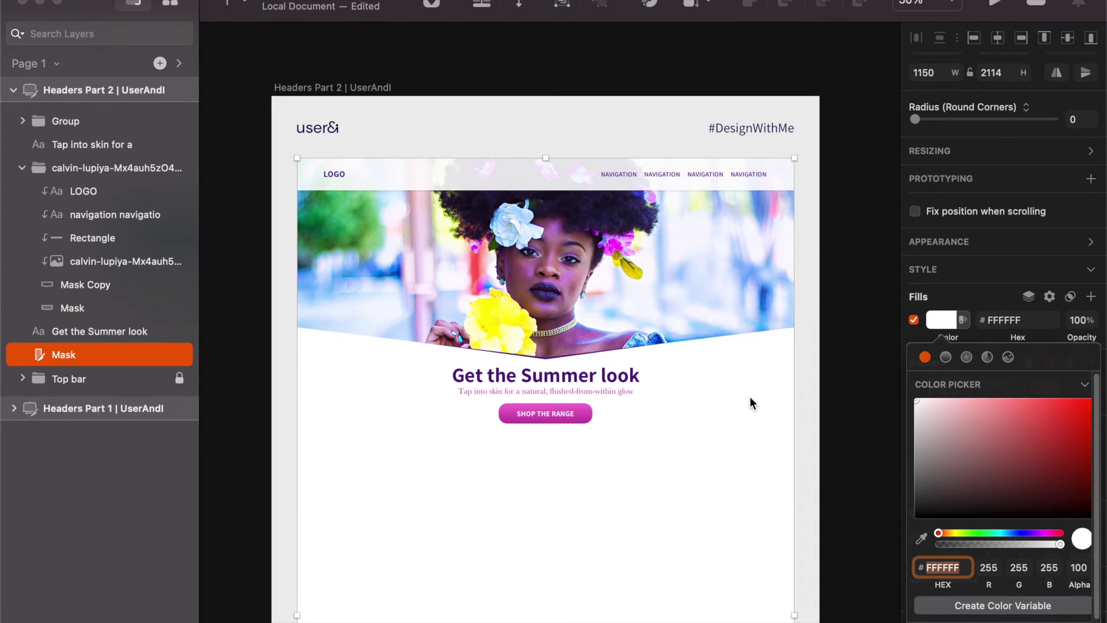
Step: Move the purple accent shape behind the hero image up 1 px to Y 146
{"action": "key", "text": "super+0"}
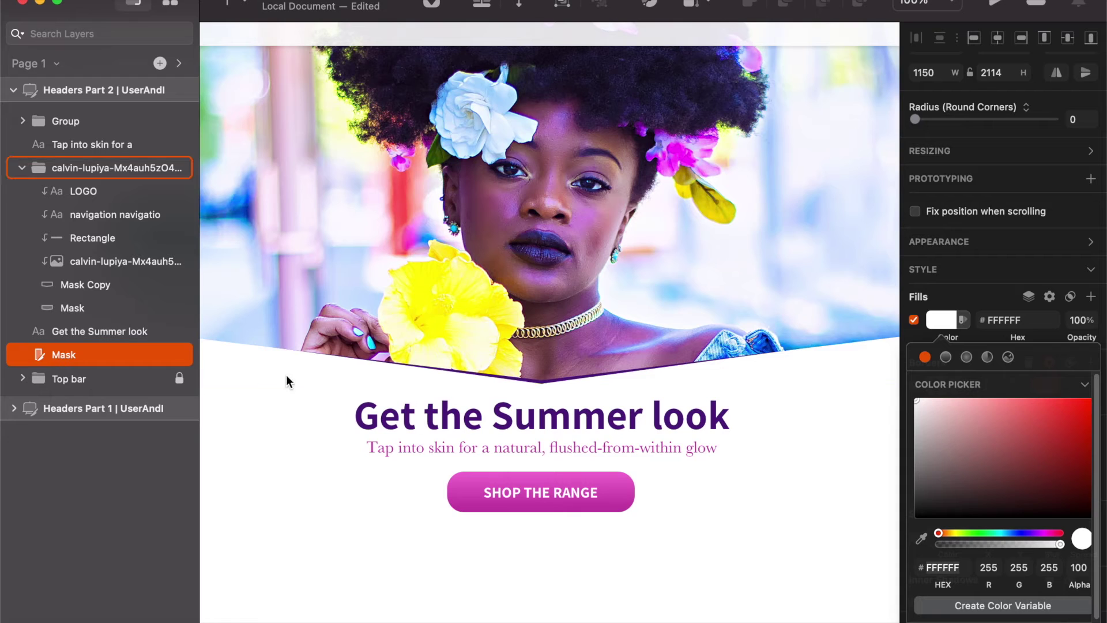
{"action": "left_click", "coordinate": [472, 331]}
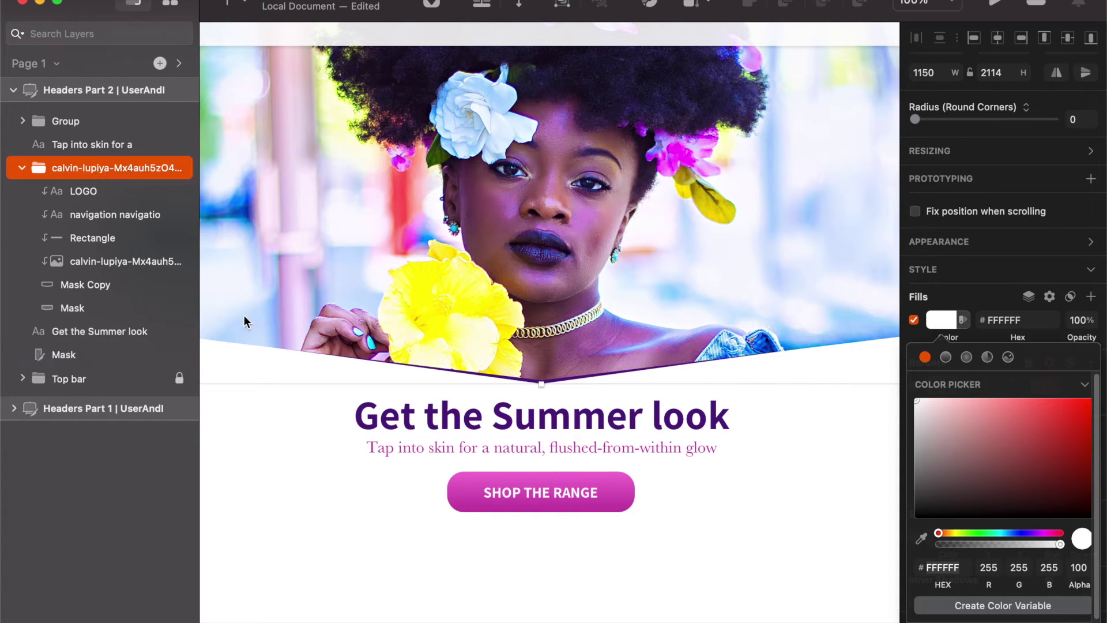
{"action": "left_click", "coordinate": [133, 302]}
{"action": "key", "text": "Up"}
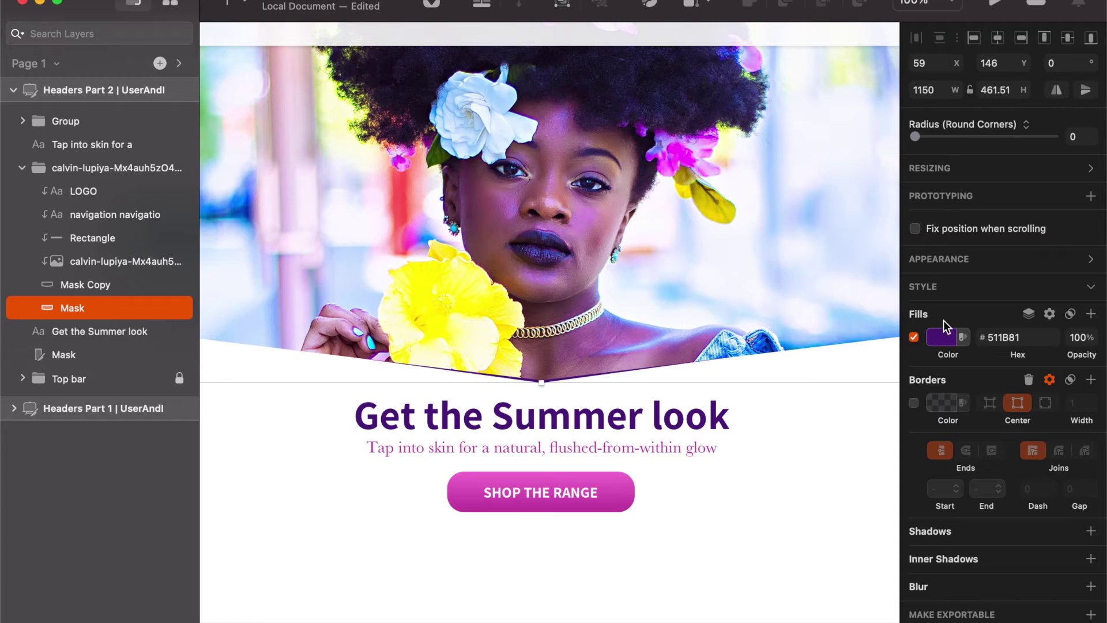
Step: Try filling the accent shape with pinks sampled from the SHOP THE RANGE button, first #C23EA4 and finally #F376D7
{"action": "left_click", "coordinate": [937, 339]}
{"action": "left_click", "coordinate": [923, 538]}
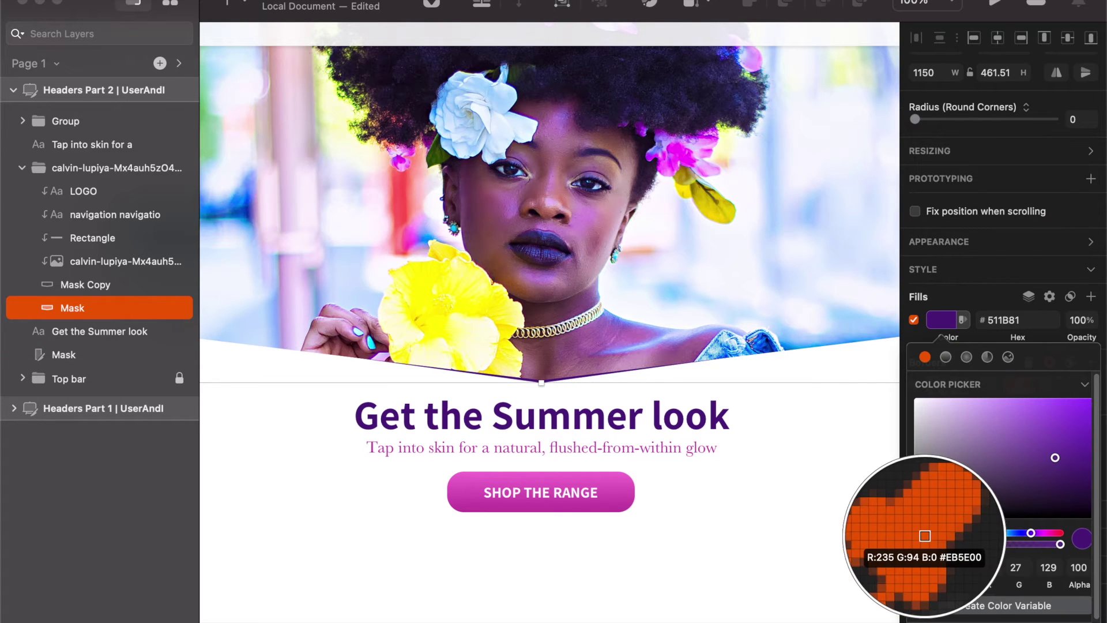
{"action": "key", "text": "Escape"}
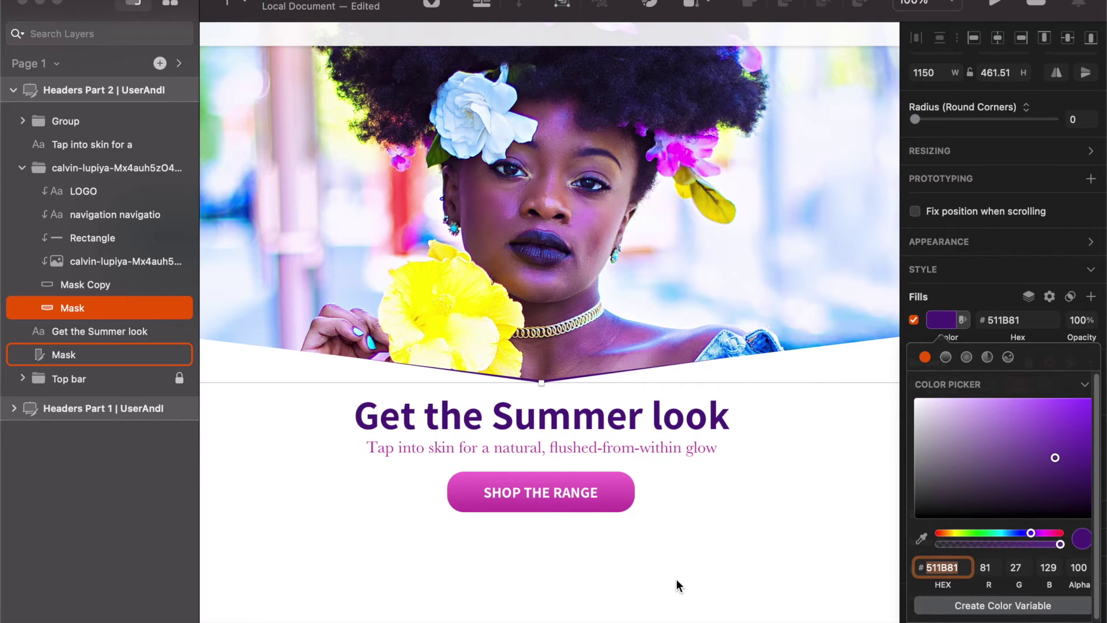
{"action": "left_click", "coordinate": [921, 538]}
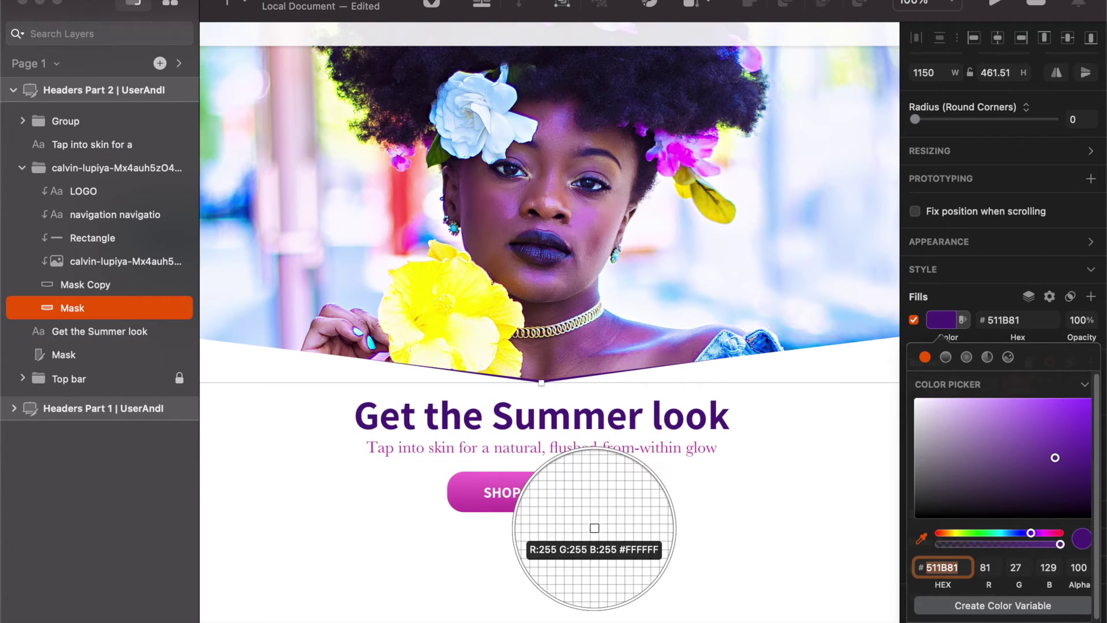
{"action": "left_click", "coordinate": [541, 503]}
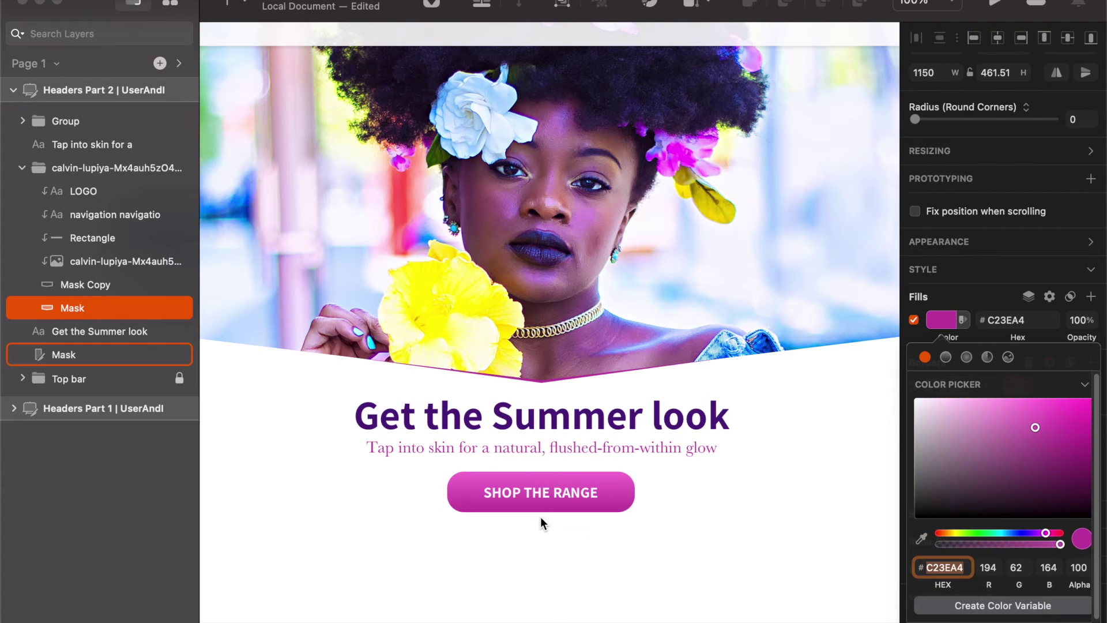
{"action": "left_click", "coordinate": [922, 537]}
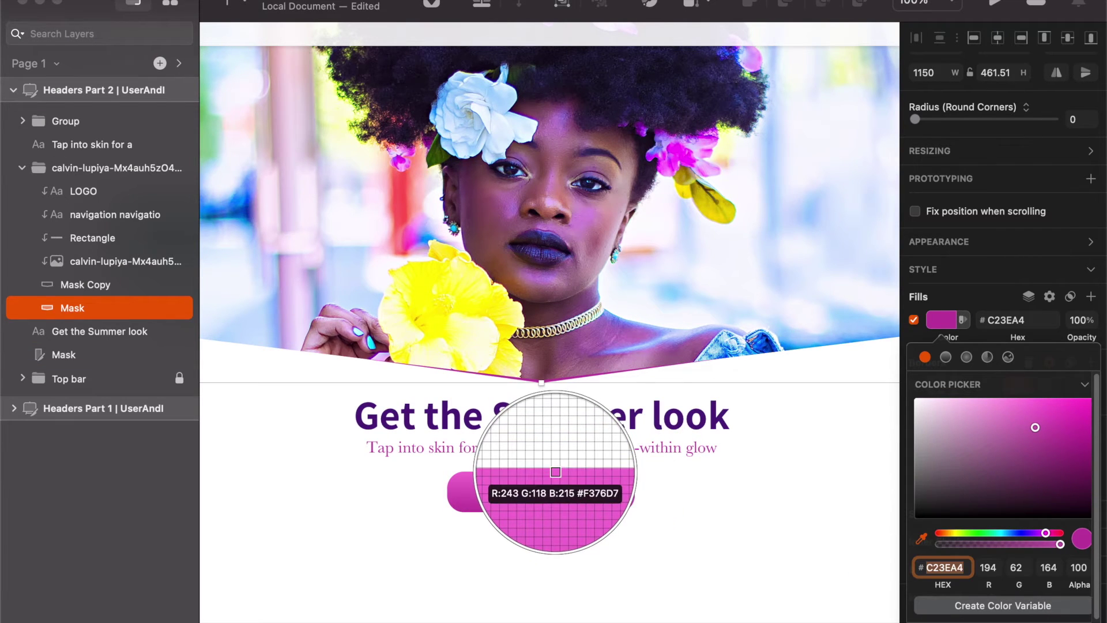
{"action": "left_click", "coordinate": [556, 472]}
Step: Undo the latest pink fill changes on the accent shape
{"action": "key", "text": "super+z"}
{"action": "key", "text": "super+z"}
{"action": "key", "text": "super+z"}
{"action": "key", "text": "super+z"}
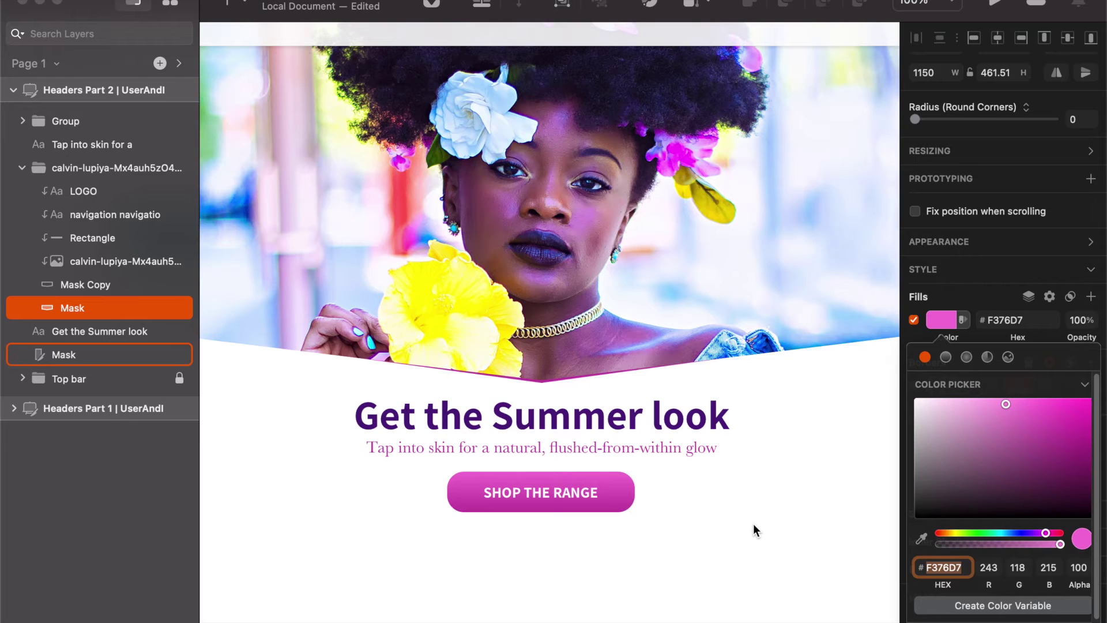
Step: Show the column layout grid over the header design
{"action": "key", "text": "super+period"}
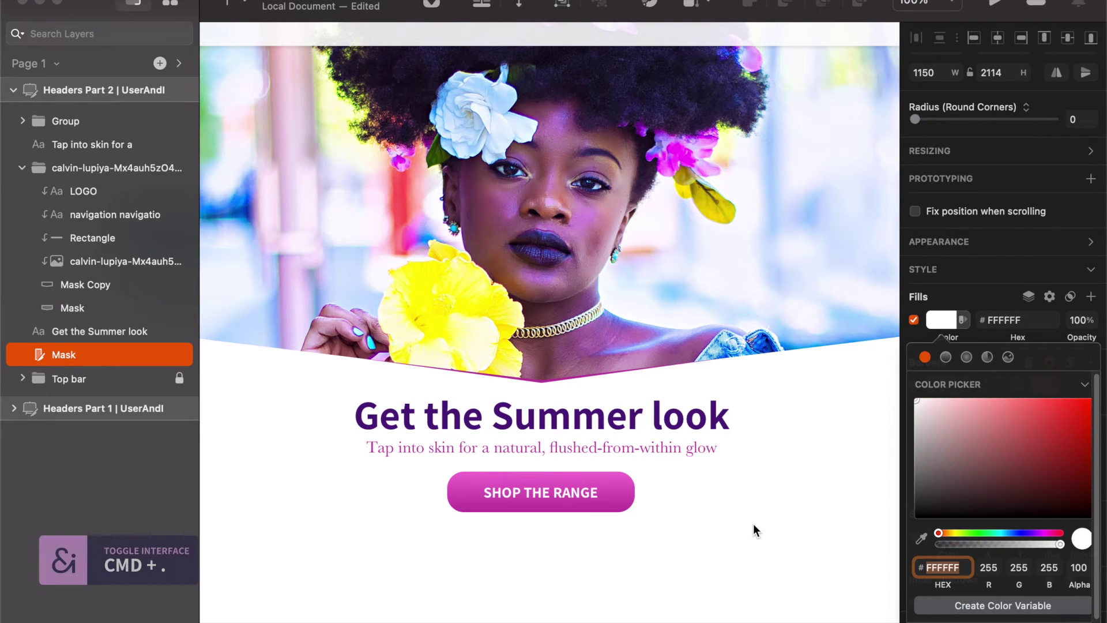
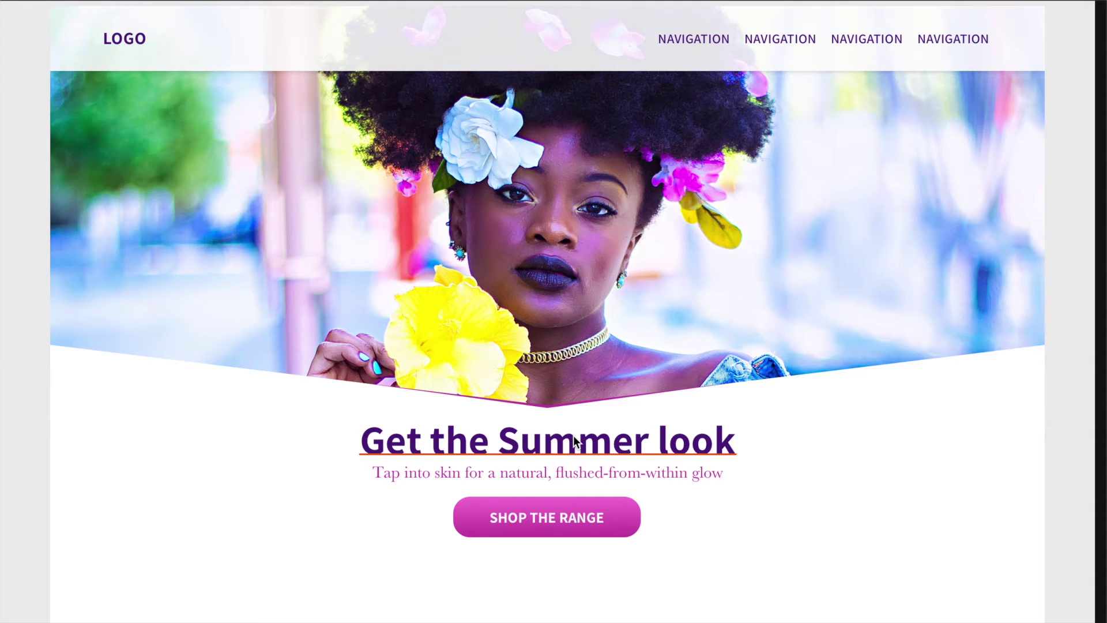
{"action": "left_click", "coordinate": [567, 517]}
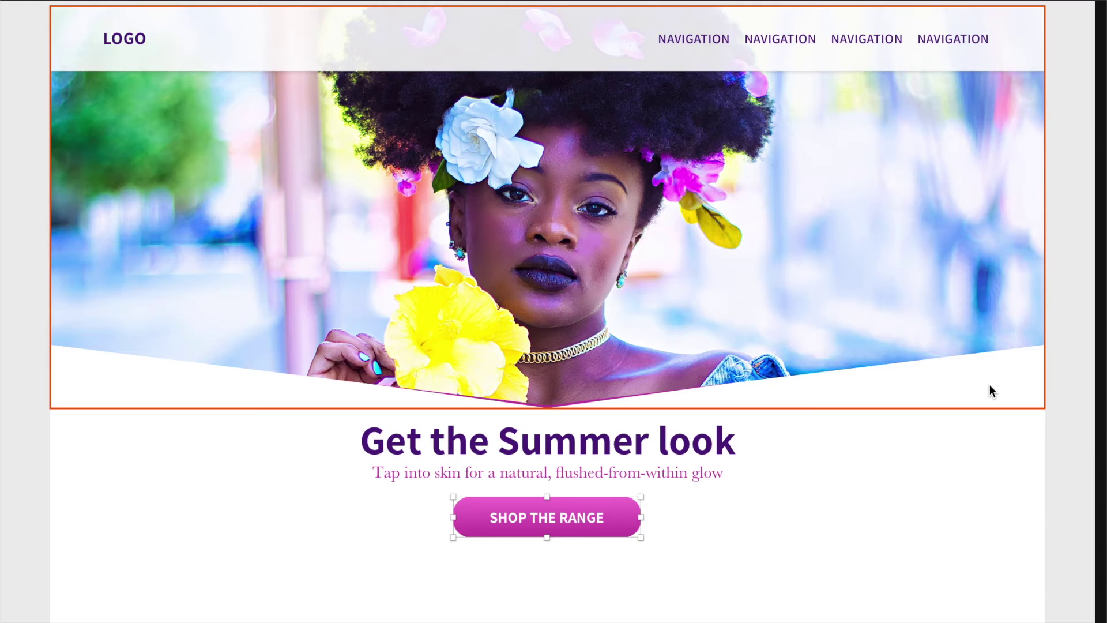
{"action": "key", "text": "ctrl+l"}
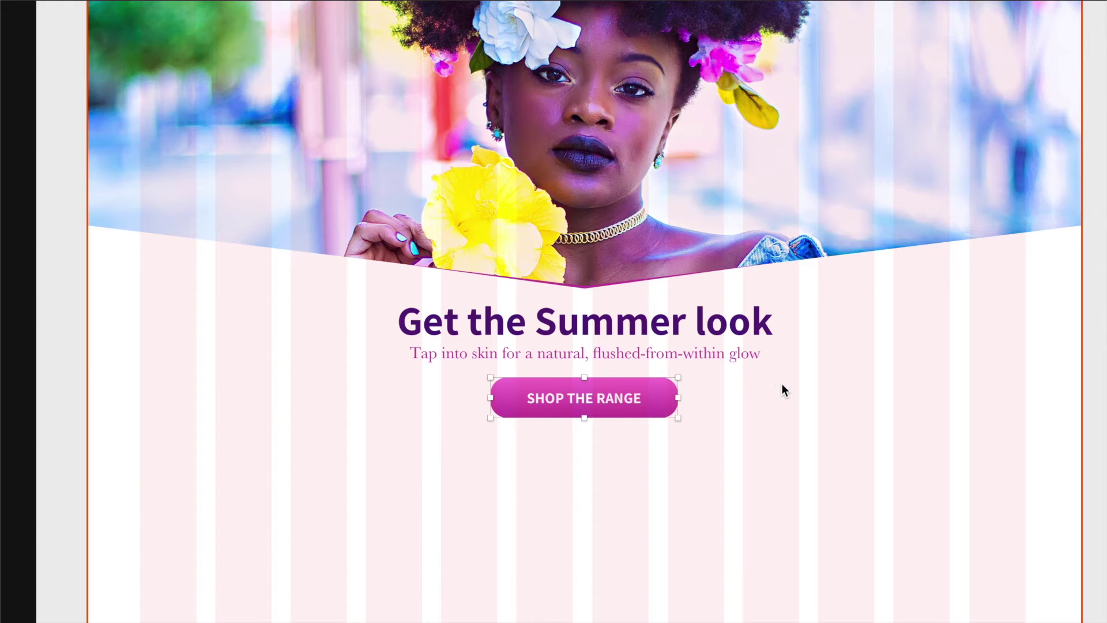
{"action": "key", "text": "super+period"}
Step: Draw a borderless rectangle about 65 × 268 px over the last grid column's image edge and combine it with the Mask Copy shape as a union
{"action": "left_click_drag", "start_coordinate": [772, 416], "coordinate": [453, 407]}
{"action": "left_click", "coordinate": [466, 231]}
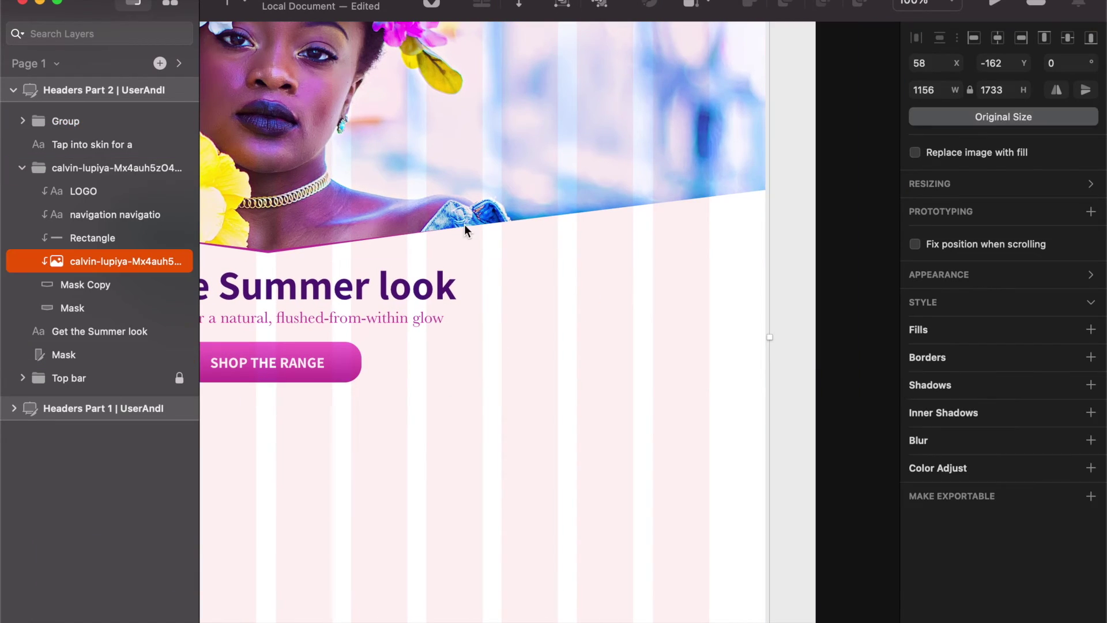
{"action": "left_click", "coordinate": [76, 286]}
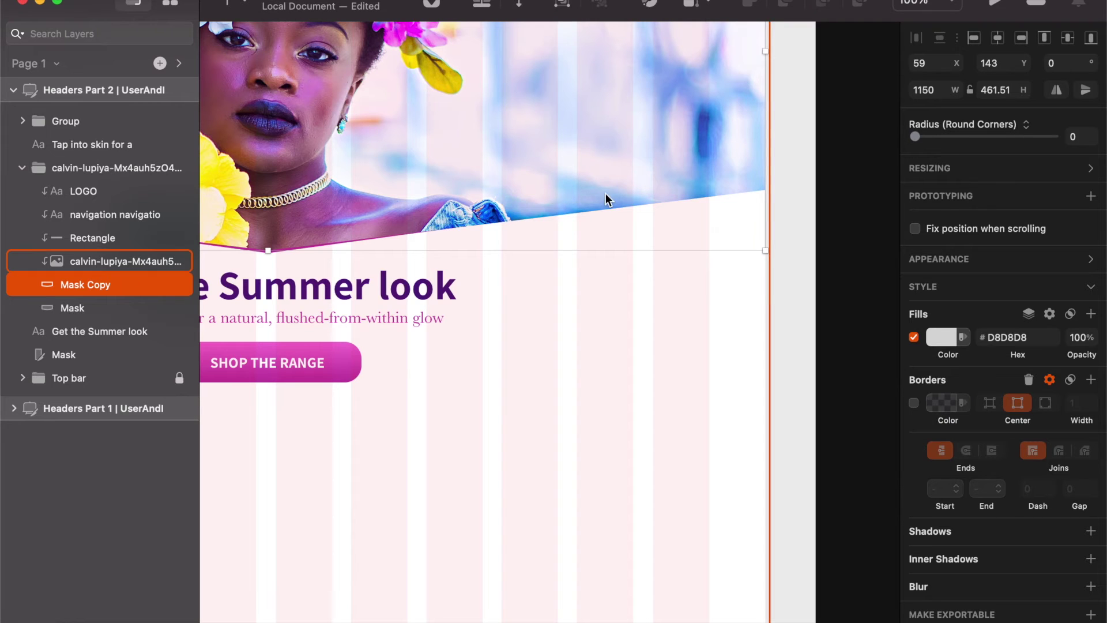
{"action": "key", "text": "r"}
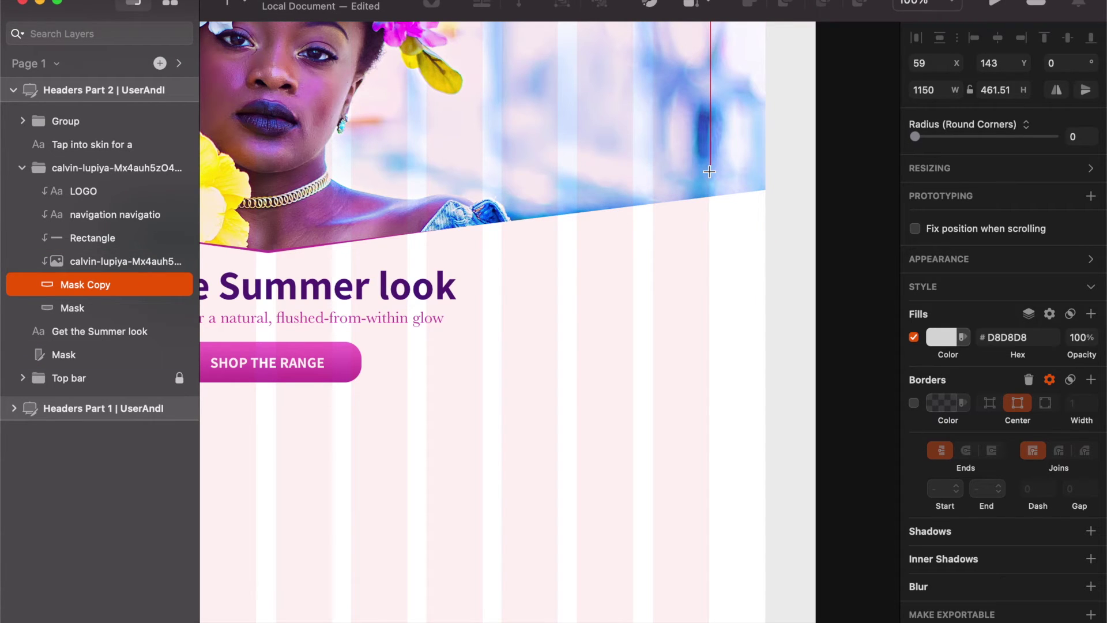
{"action": "mouse_move", "coordinate": [652, 162]}
{"action": "left_mouse_down"}
{"action": "mouse_move", "coordinate": [714, 337]}
{"action": "mouse_move", "coordinate": [707, 395]}
{"action": "left_mouse_up"}
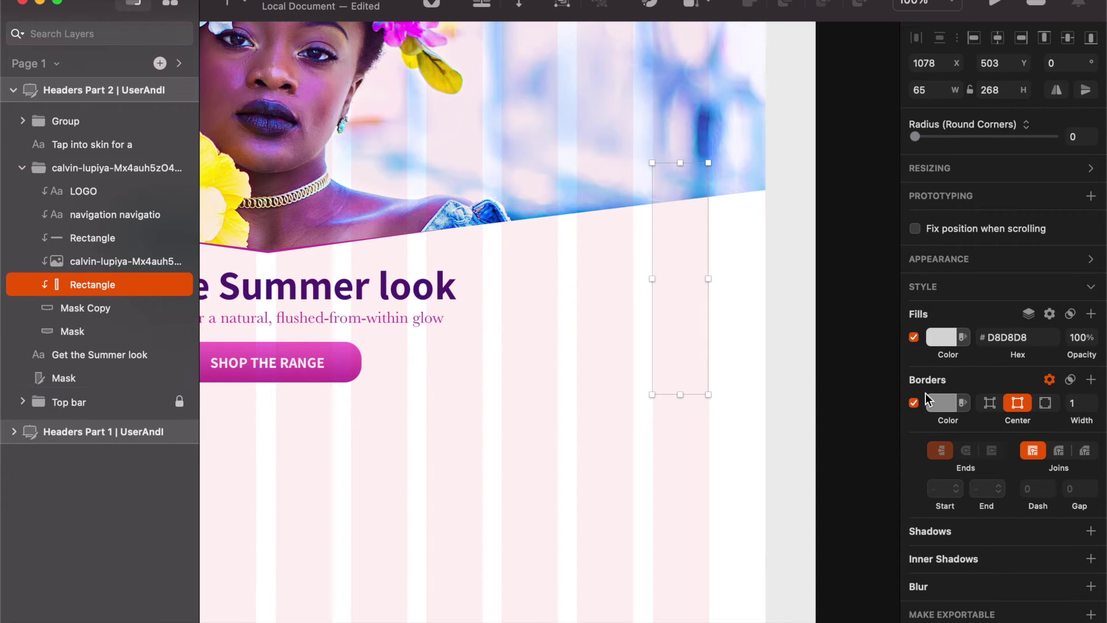
{"action": "left_click", "coordinate": [913, 402]}
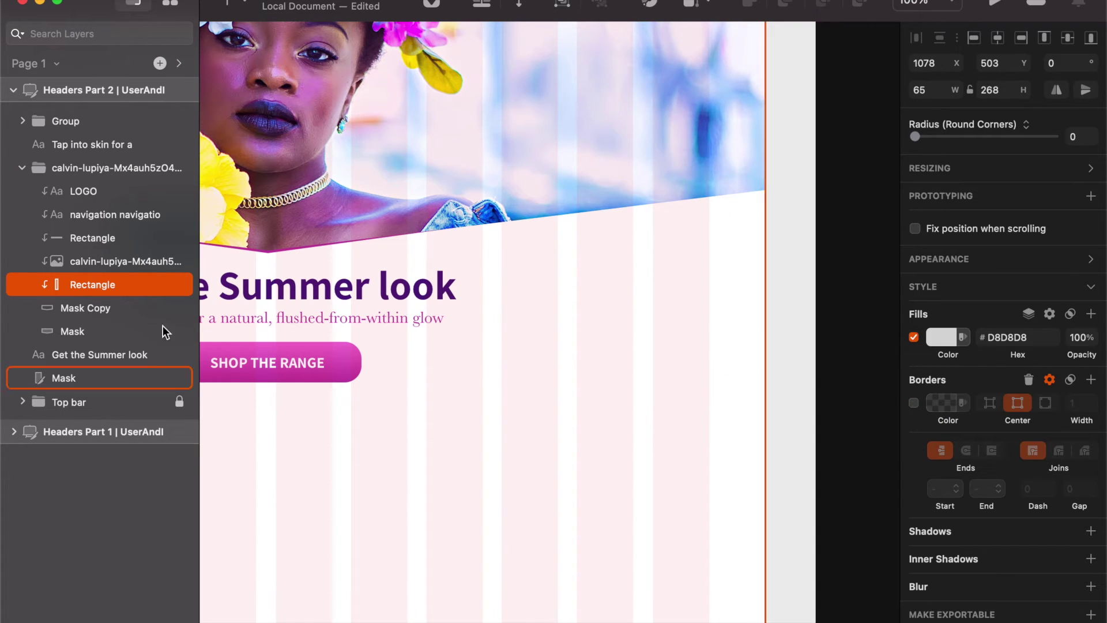
{"action": "left_click", "coordinate": [82, 281]}
{"action": "left_click_drag", "start_coordinate": [81, 309], "coordinate": [81, 306]}
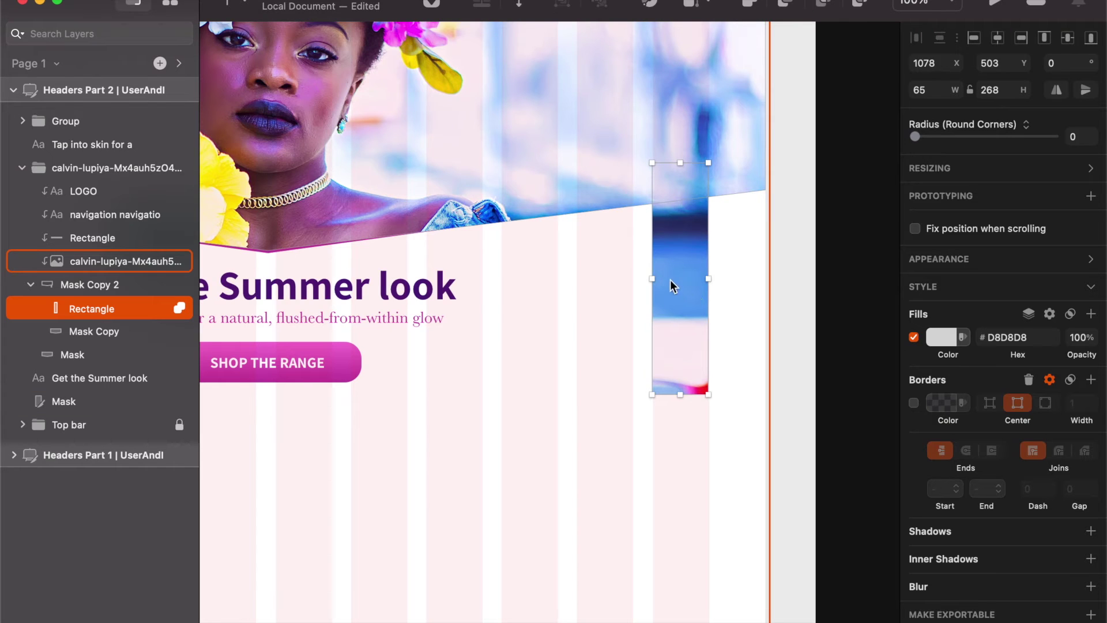
Step: Narrow the combined rectangle to a 2 px wide strip and move it to X 1142 at the last column's outer edge
{"action": "left_click_drag", "start_coordinate": [652, 278], "coordinate": [704, 289]}
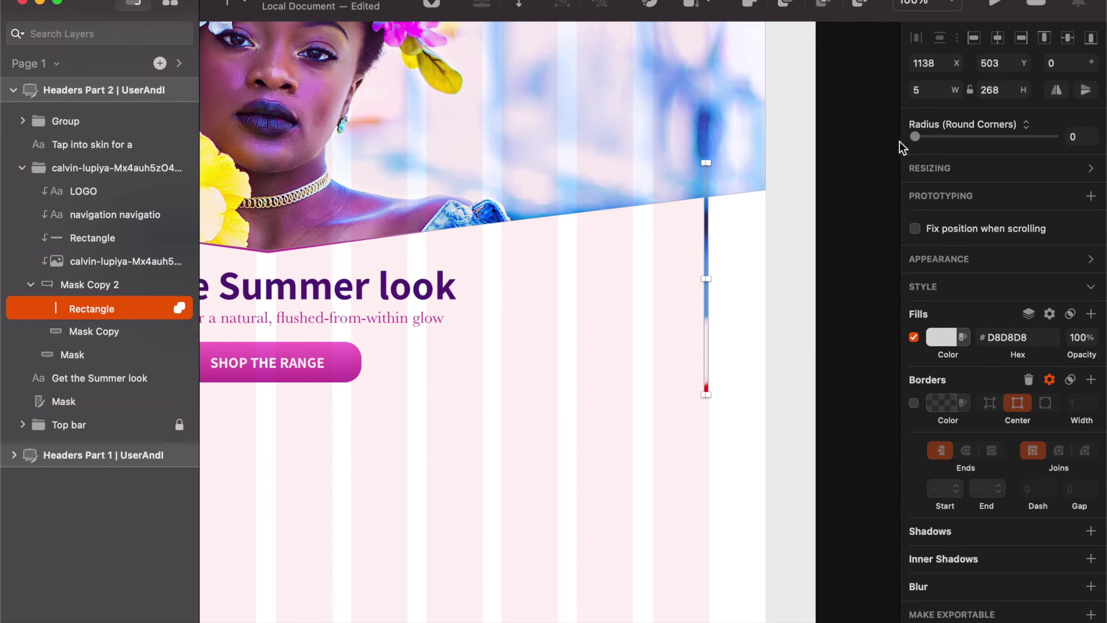
{"action": "left_click", "coordinate": [946, 90]}
{"action": "type", "text": "3"}
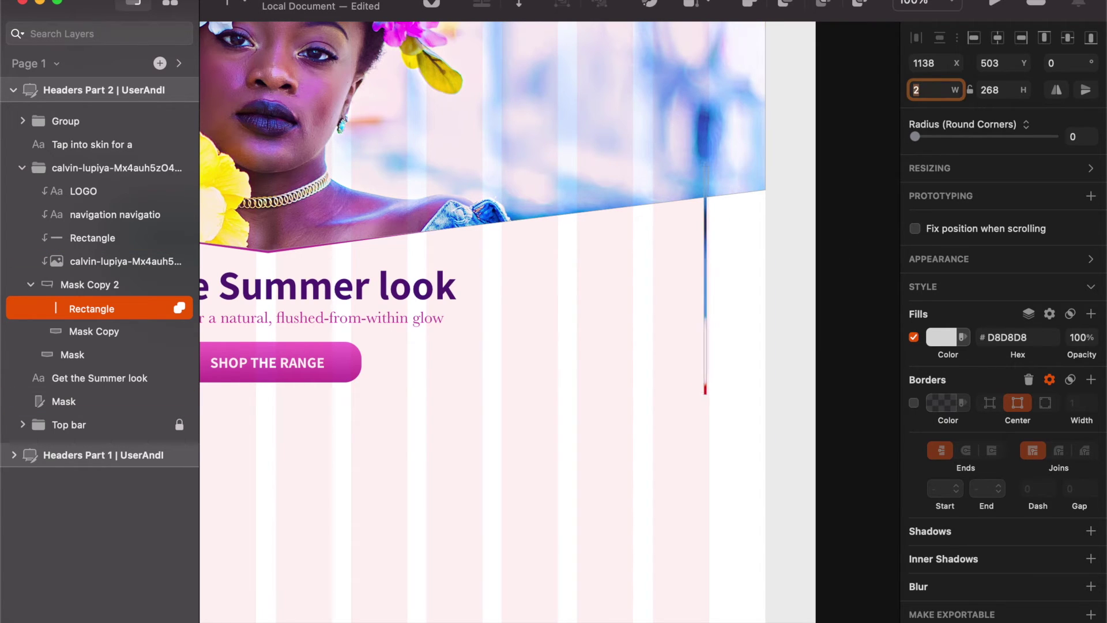
{"action": "key", "text": "BackSpace"}
{"action": "type", "text": "2"}
{"action": "key", "text": "Return"}
{"action": "key", "text": "Right"}
{"action": "key", "text": "Right"}
{"action": "key", "text": "Right"}
{"action": "key", "text": "Right"}
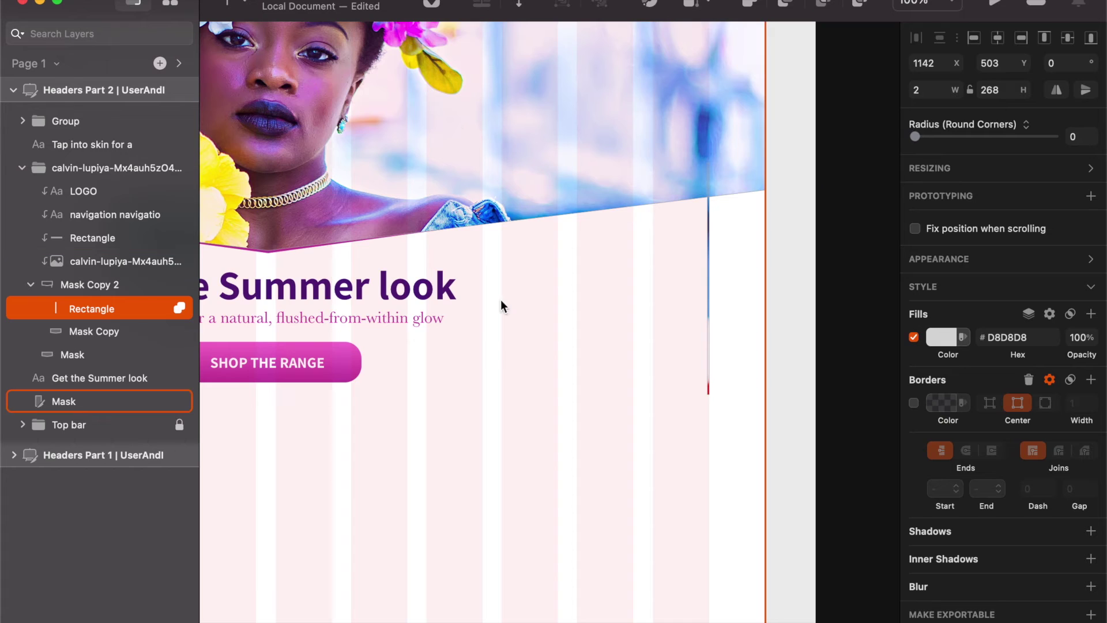
Step: Set the vertical strip's height to 465 px
{"action": "left_click", "coordinate": [1015, 91]}
{"action": "key", "text": "shift+Up"}
{"action": "key", "text": "shift+Up"}
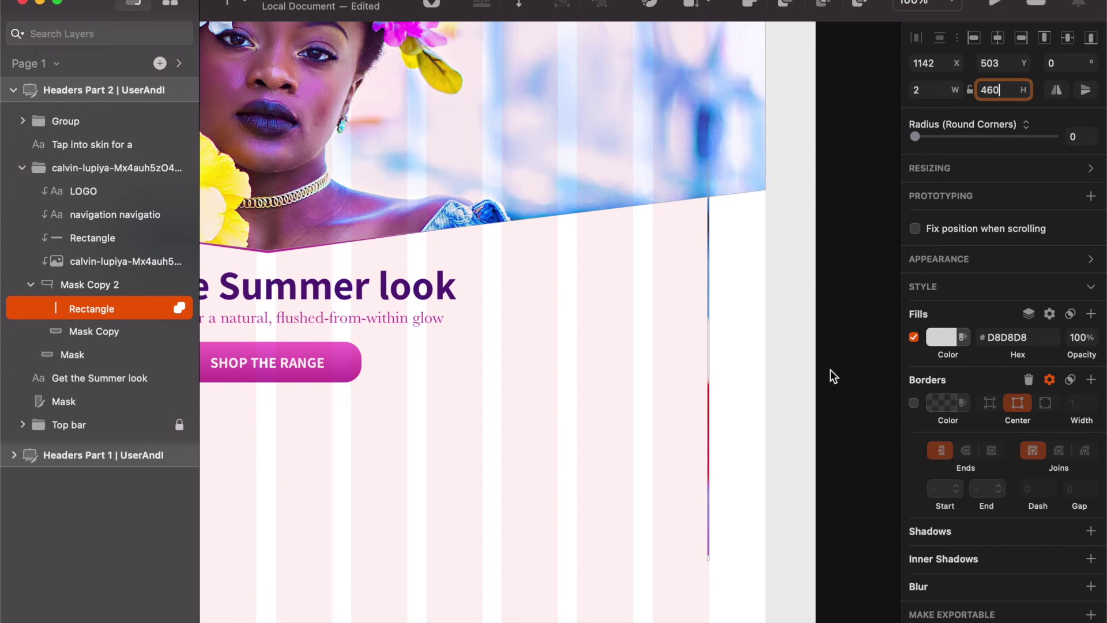
{"action": "key", "text": "BackSpace"}
{"action": "type", "text": "5"}
{"action": "left_click", "coordinate": [356, 350]}
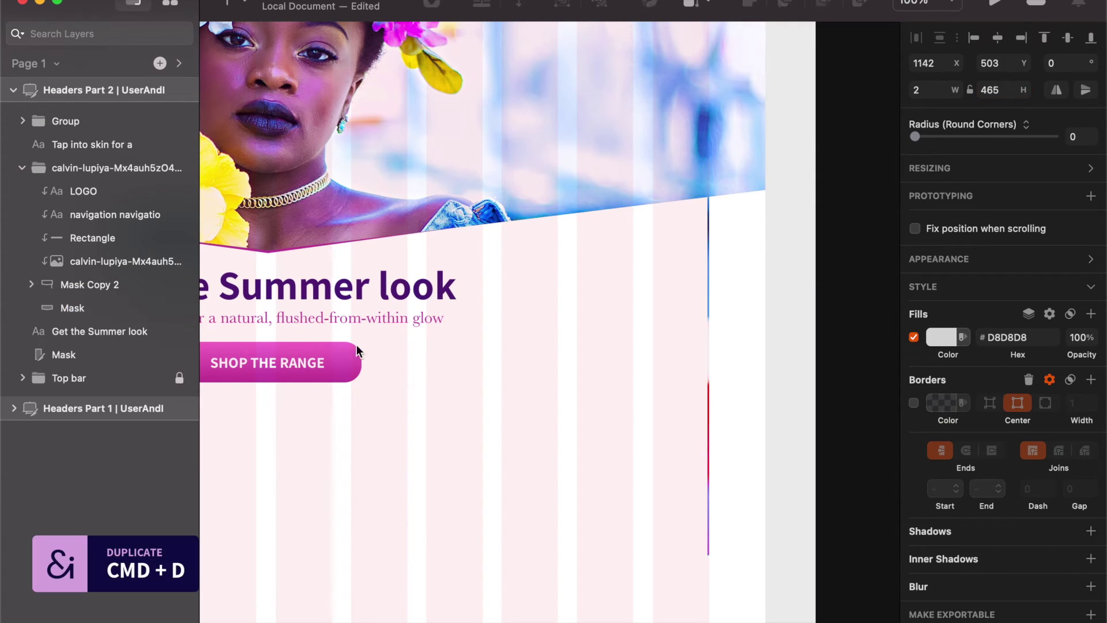
Step: Duplicate the 2 px vertical strip inside the combined mask shape
{"action": "left_click_drag", "start_coordinate": [372, 348], "coordinate": [732, 309]}
{"action": "left_click_drag", "start_coordinate": [656, 316], "coordinate": [932, 353]}
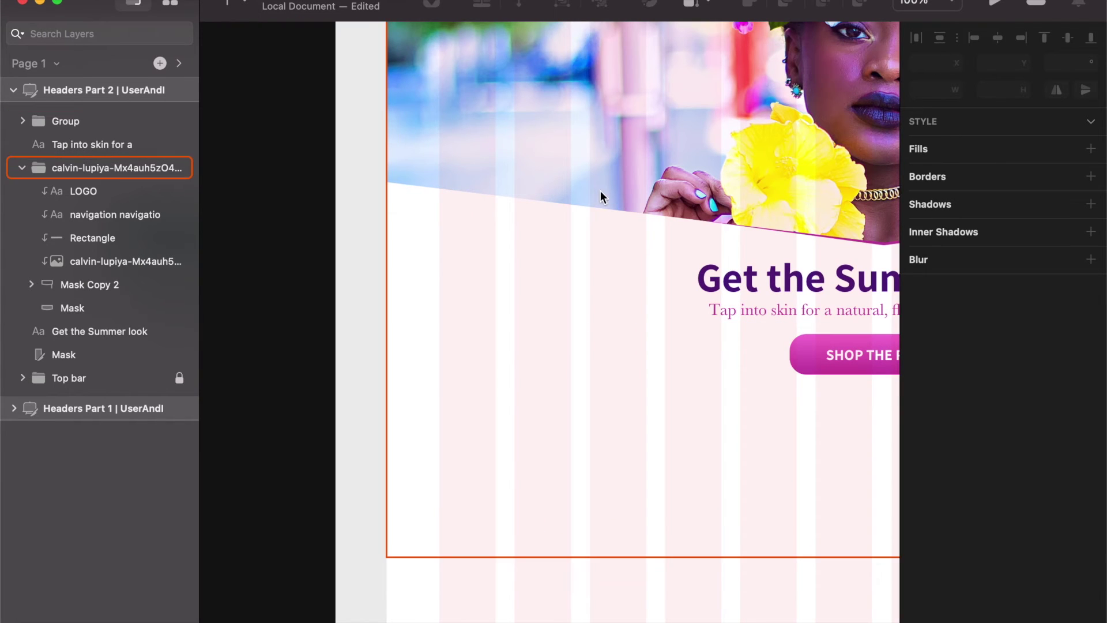
{"action": "left_click", "coordinate": [30, 285]}
{"action": "left_click", "coordinate": [100, 309]}
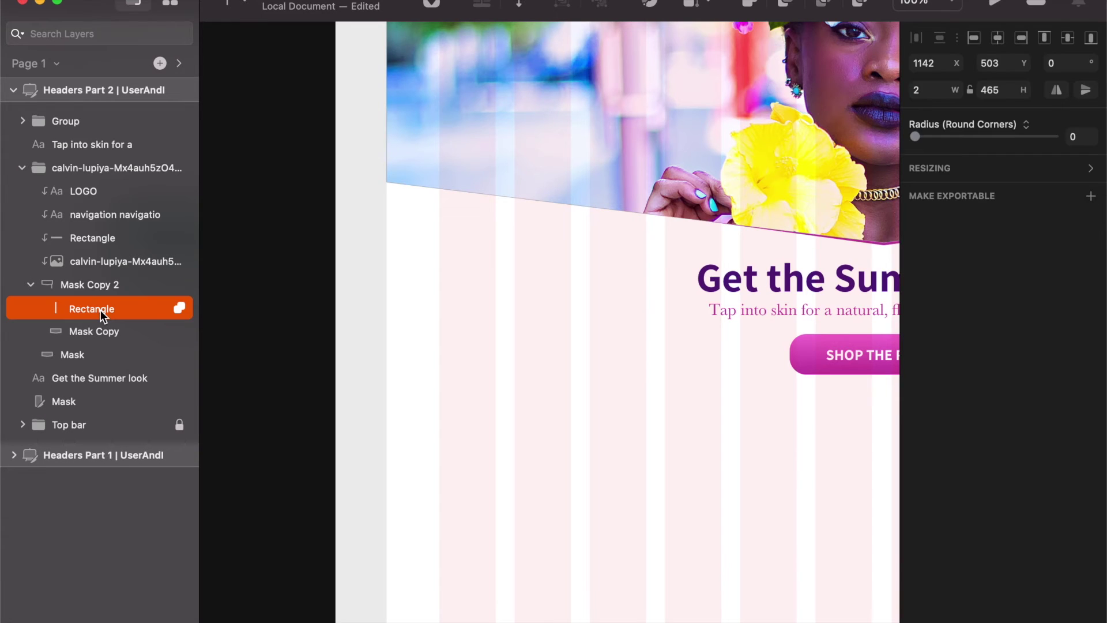
{"action": "key", "text": "super+d"}
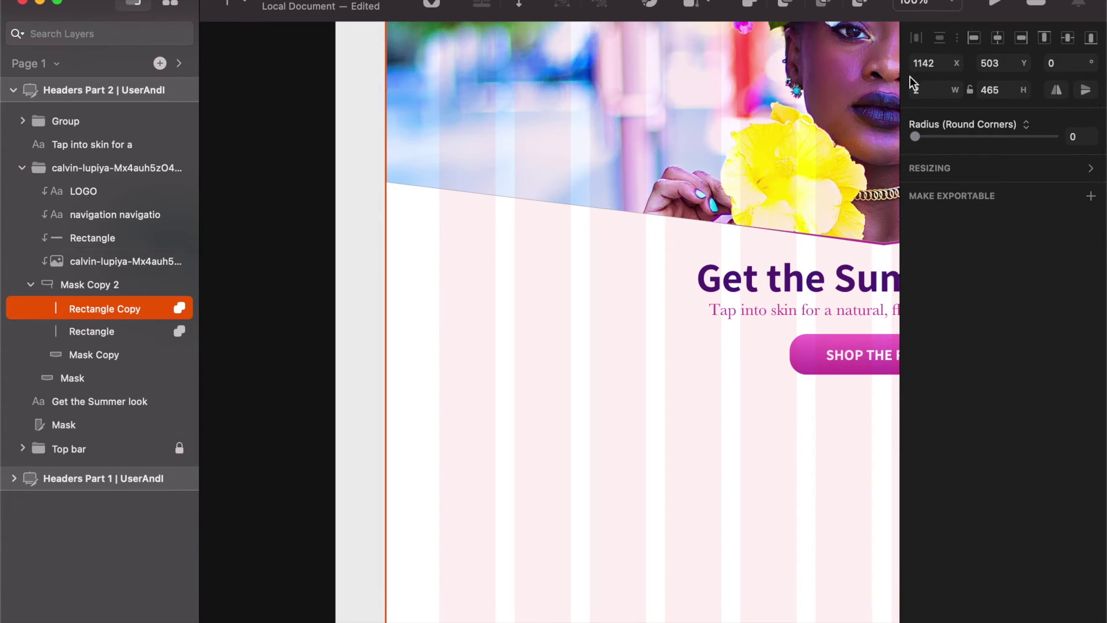
Step: Move the duplicated strip across the artboard to X 120 at the first grid column's outer edge
{"action": "left_click", "coordinate": [974, 37]}
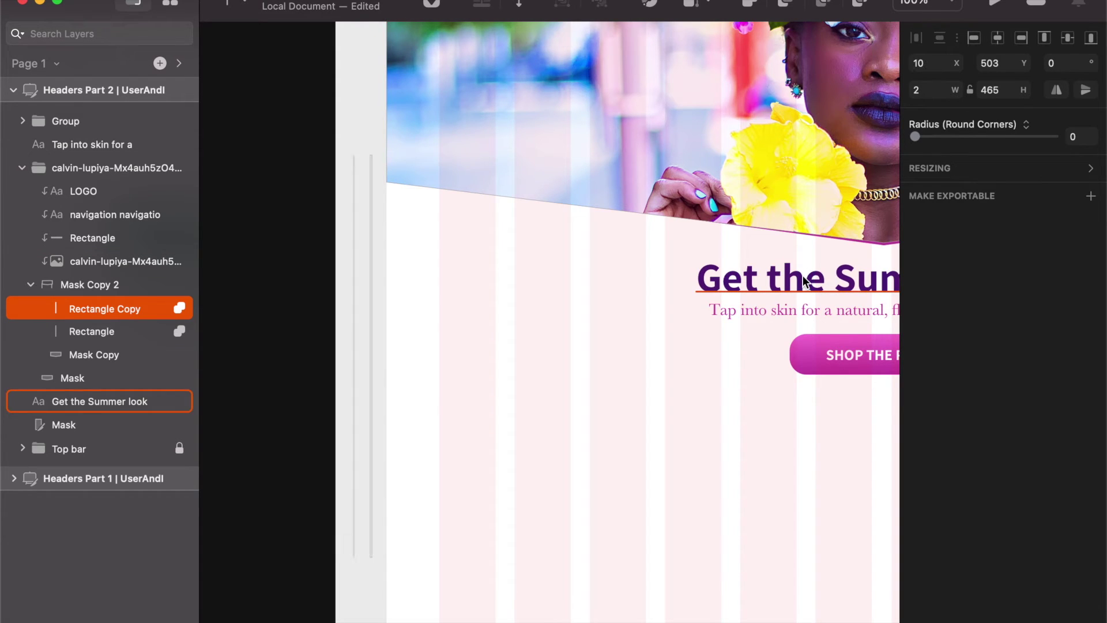
{"action": "key", "text": "shift+Right"}
{"action": "key", "text": "shift+Right"}
{"action": "key", "text": "shift+Right"}
{"action": "key", "text": "shift+Right"}
{"action": "key", "text": "shift+Right"}
{"action": "key", "text": "shift+Right"}
{"action": "key", "text": "shift+Right"}
{"action": "key", "text": "shift+Right"}
{"action": "key", "text": "shift+Right"}
{"action": "key", "text": "shift+Right"}
{"action": "key", "text": "shift+Right"}
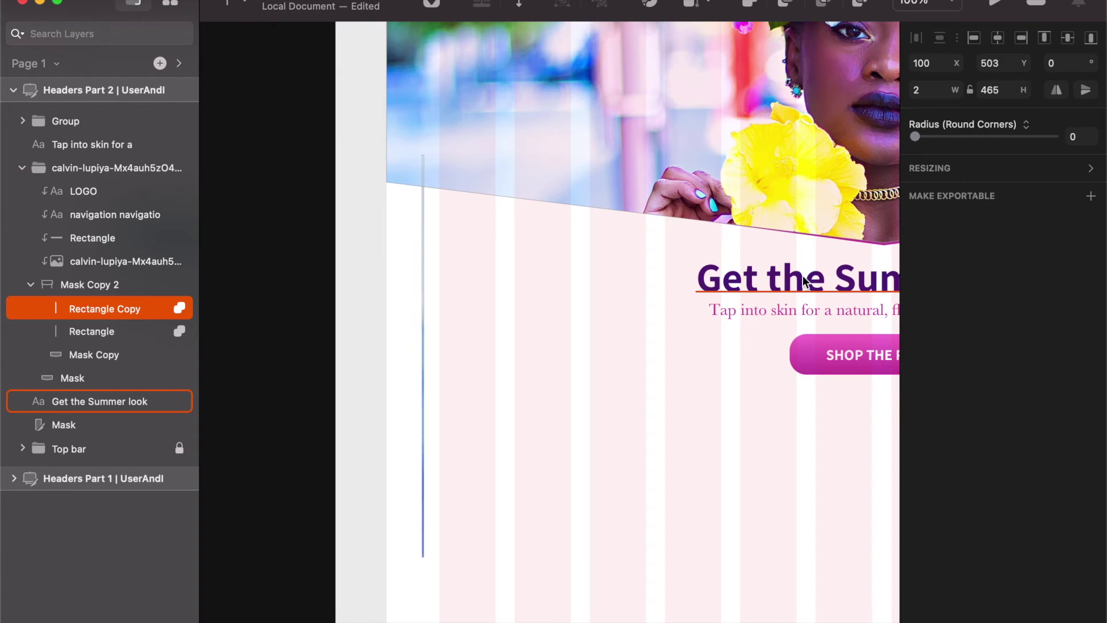
{"action": "key", "text": "Right"}
{"action": "key", "text": "Left"}
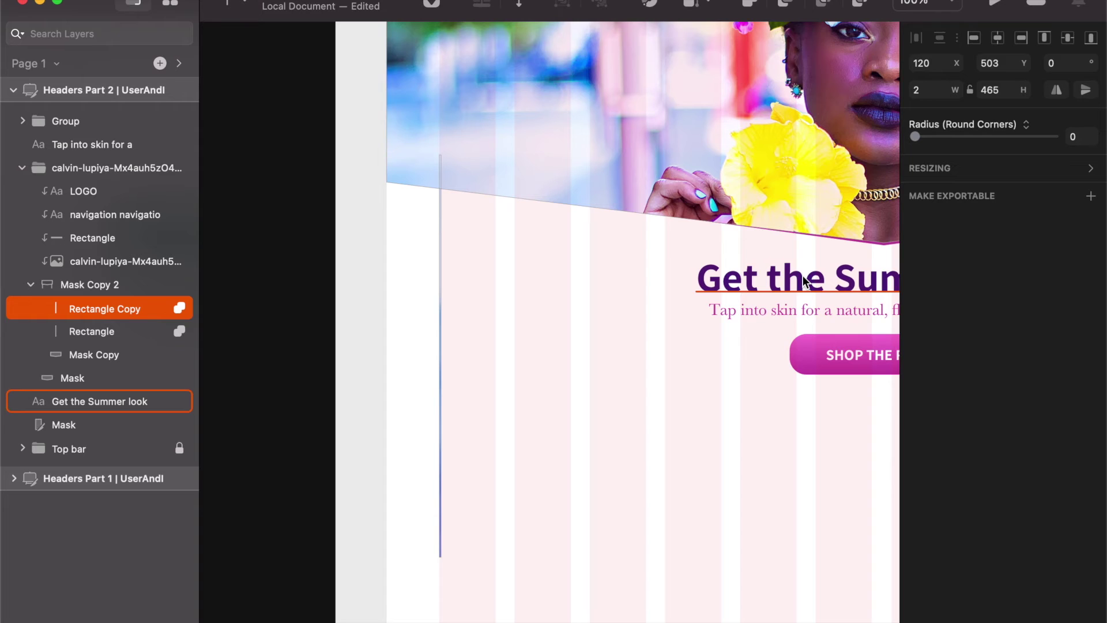
Step: Hide the column layout grid and bring the whole header into view
{"action": "left_click", "coordinate": [428, 354]}
{"action": "key", "text": "ctrl+l"}
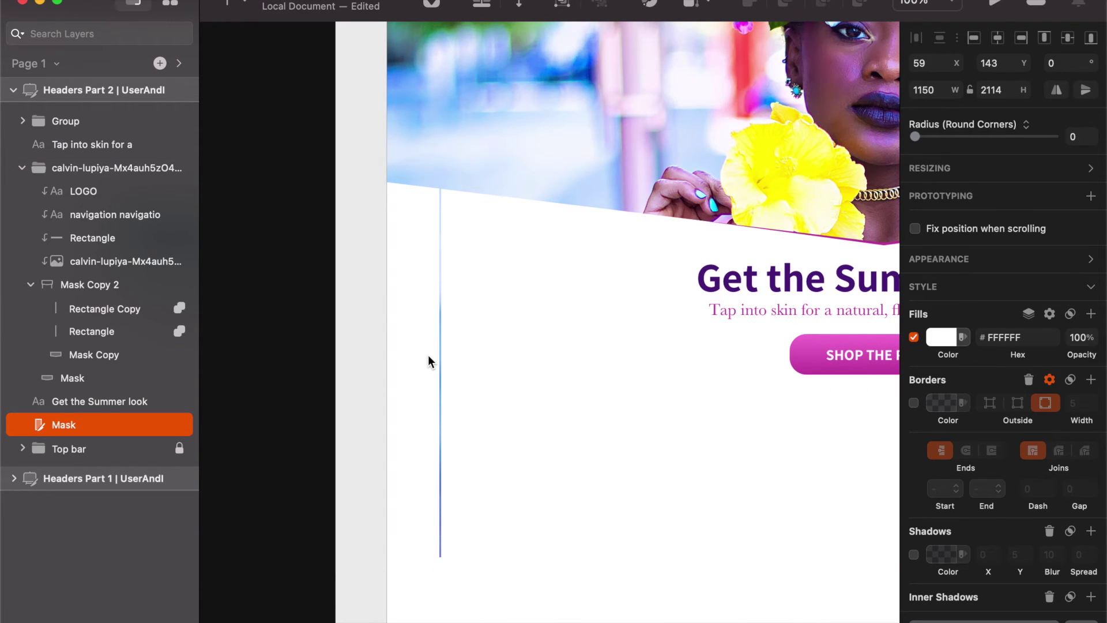
{"action": "key", "text": "super+minus"}
{"action": "scroll", "coordinate": [529, 395], "scroll_direction": "right", "scroll_amount": 5}
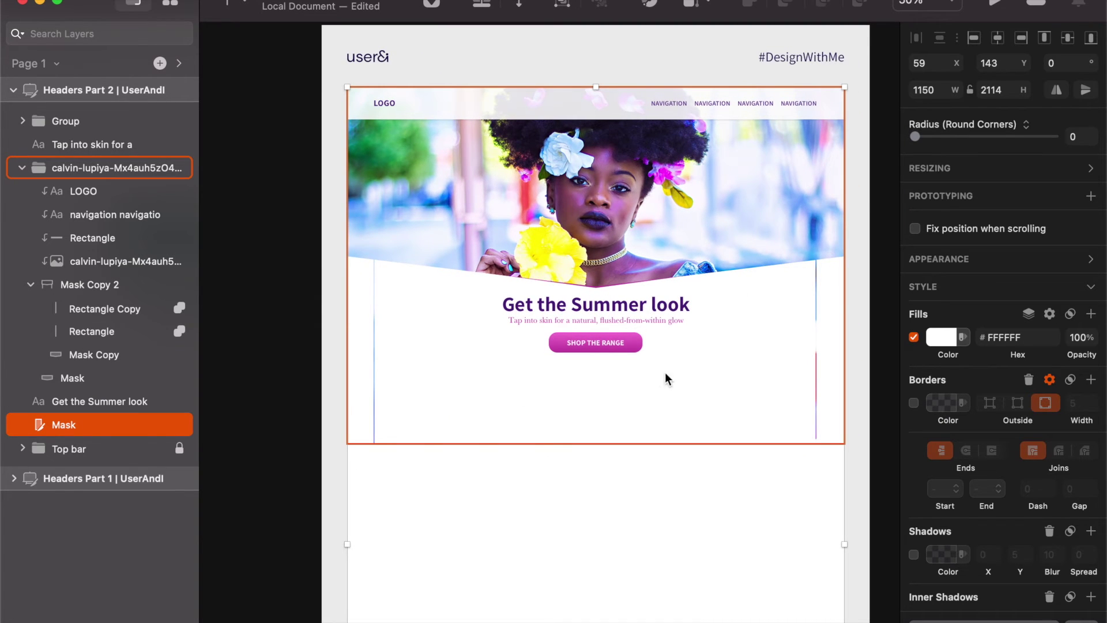
Step: Draw a borderless rectangle about 1101 × 339 px above the LOGO layer, covering the strips' lower ends, and fill it with #FFFFFF
{"action": "left_click", "coordinate": [74, 309]}
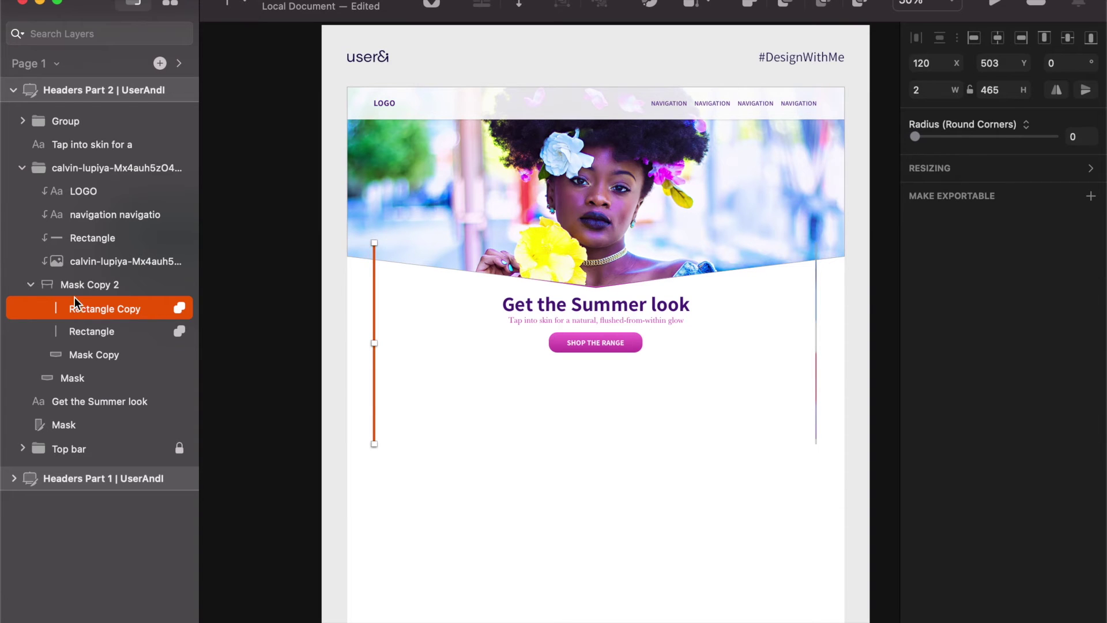
{"action": "left_click", "coordinate": [27, 285]}
{"action": "left_click", "coordinate": [96, 198]}
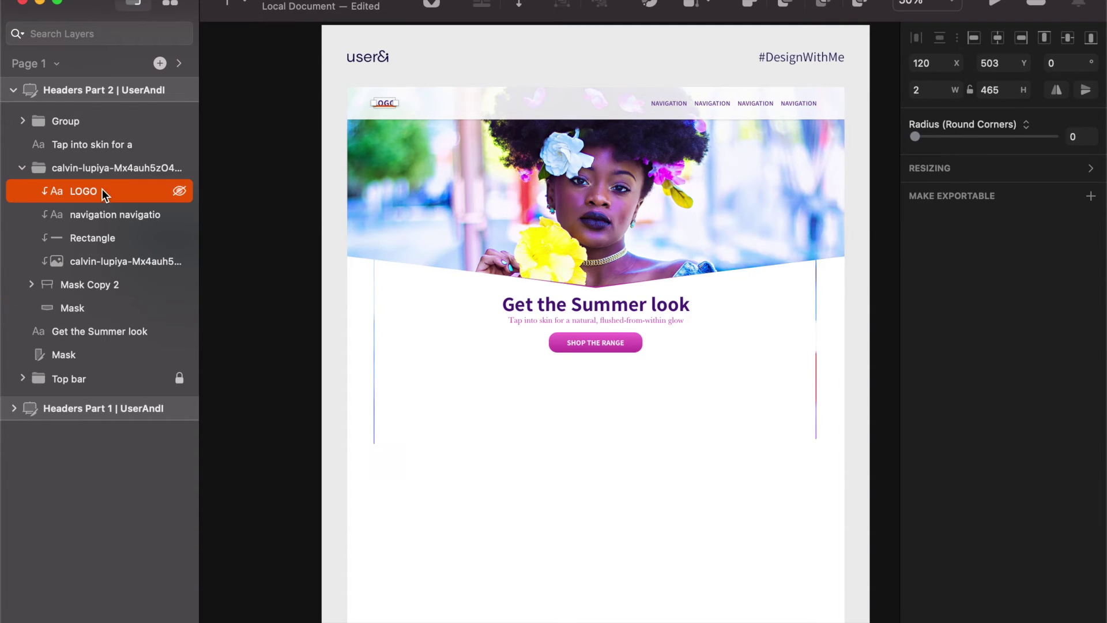
{"action": "left_click_drag", "start_coordinate": [354, 397], "coordinate": [831, 544]}
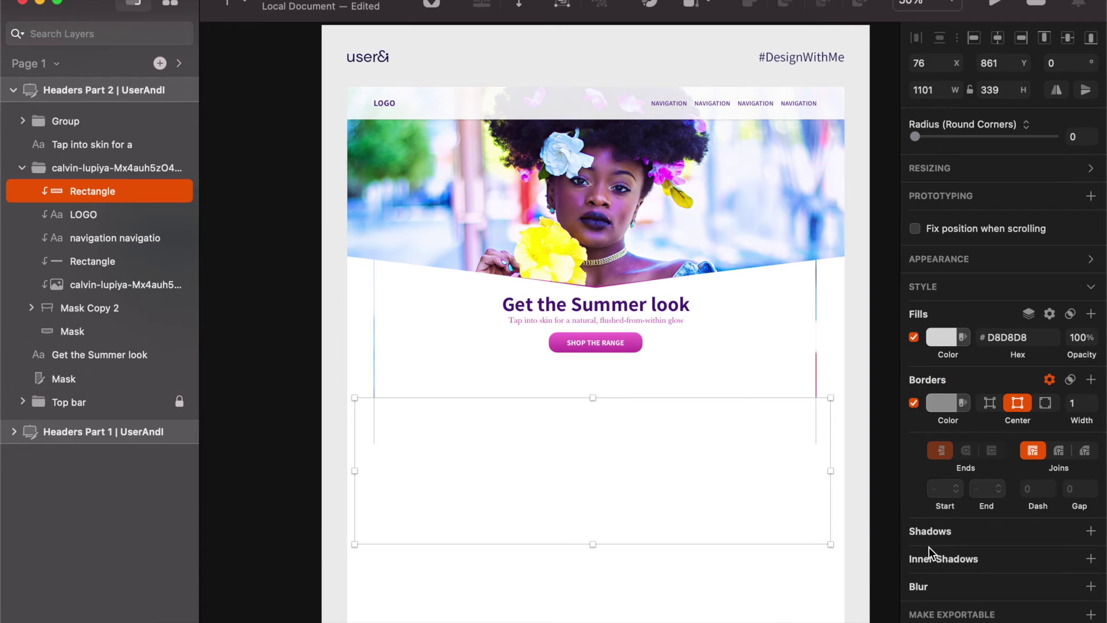
{"action": "left_click", "coordinate": [916, 403]}
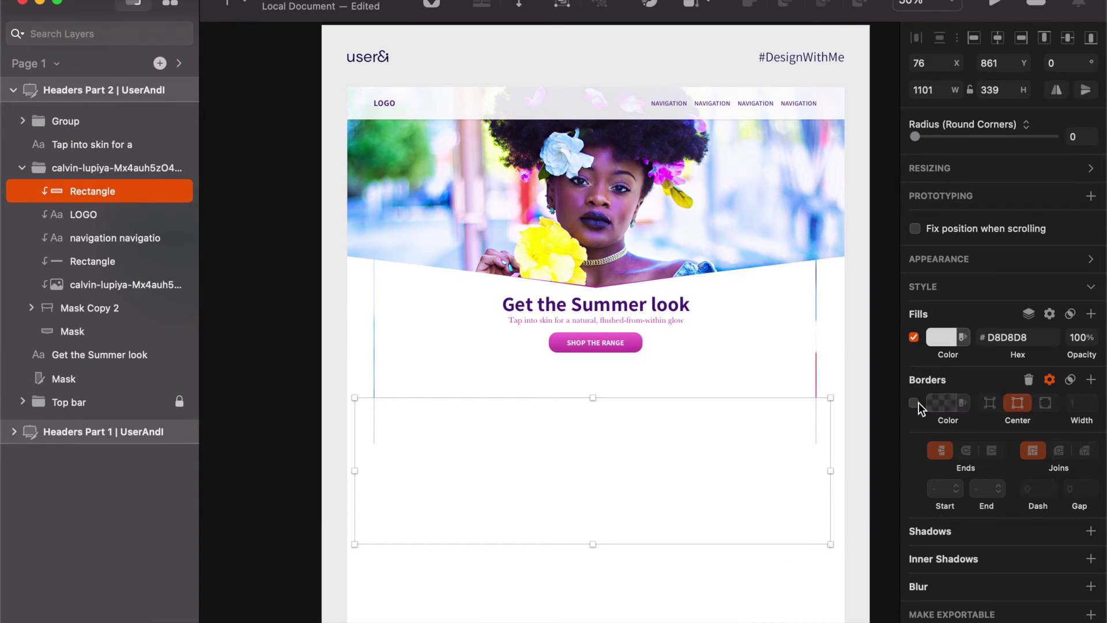
{"action": "left_click", "coordinate": [936, 341]}
{"action": "left_click_drag", "start_coordinate": [946, 424], "coordinate": [894, 363]}
{"action": "key", "text": "Escape"}
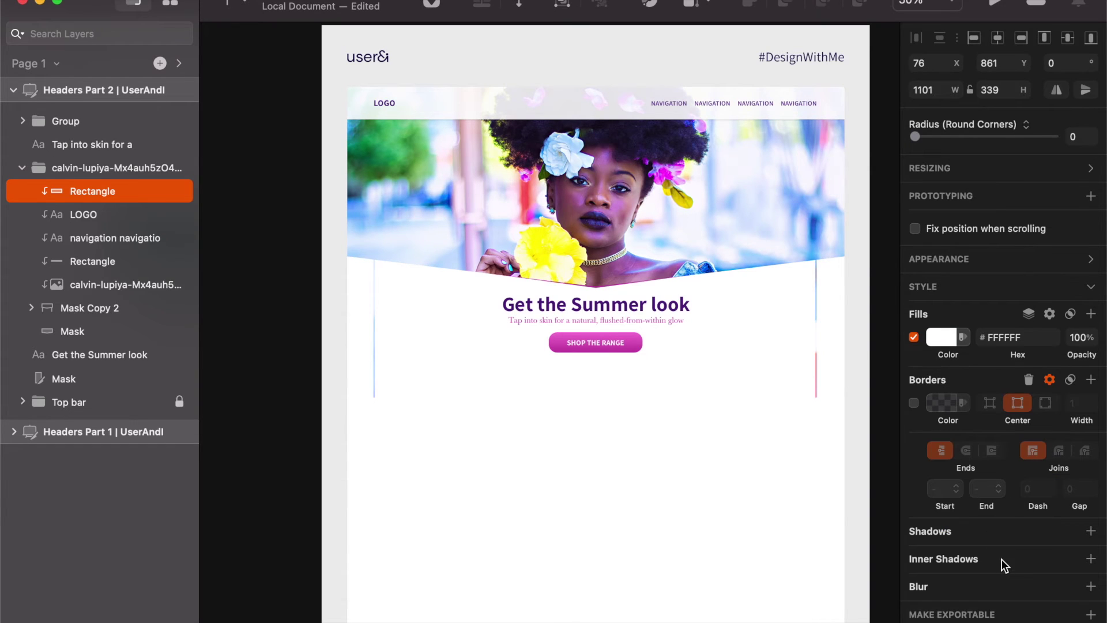
Step: Apply a Gaussian Blur of 28 to the white rectangle and extend its top edge up to Y 704, making it 496 px high
{"action": "left_click", "coordinate": [1000, 587]}
{"action": "left_click_drag", "start_coordinate": [962, 616], "coordinate": [992, 617]}
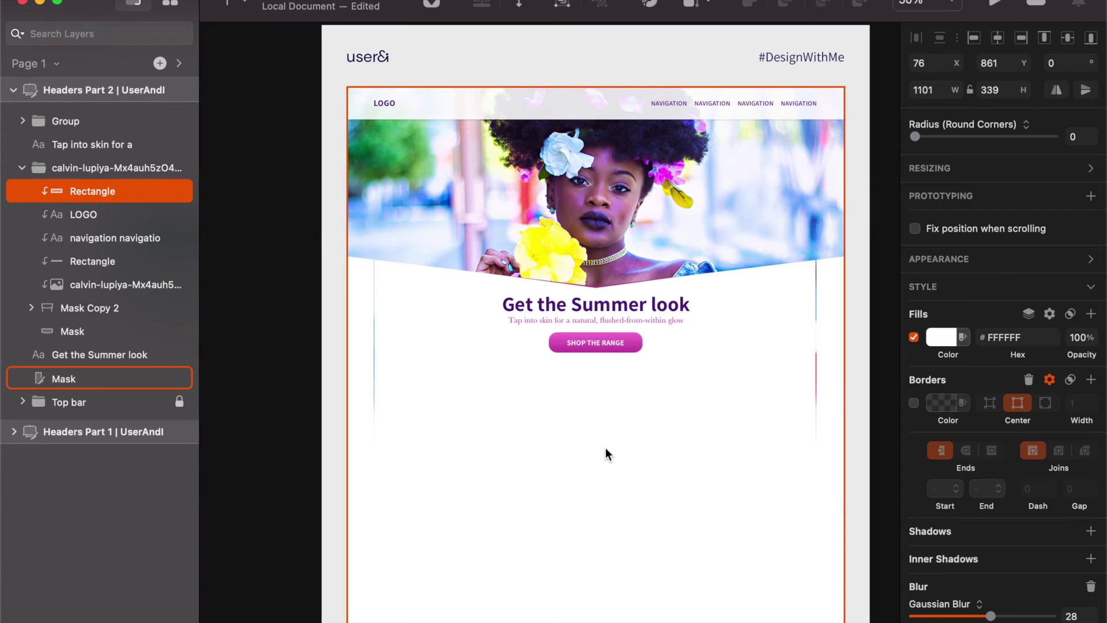
{"action": "left_click_drag", "start_coordinate": [593, 397], "coordinate": [590, 330]}
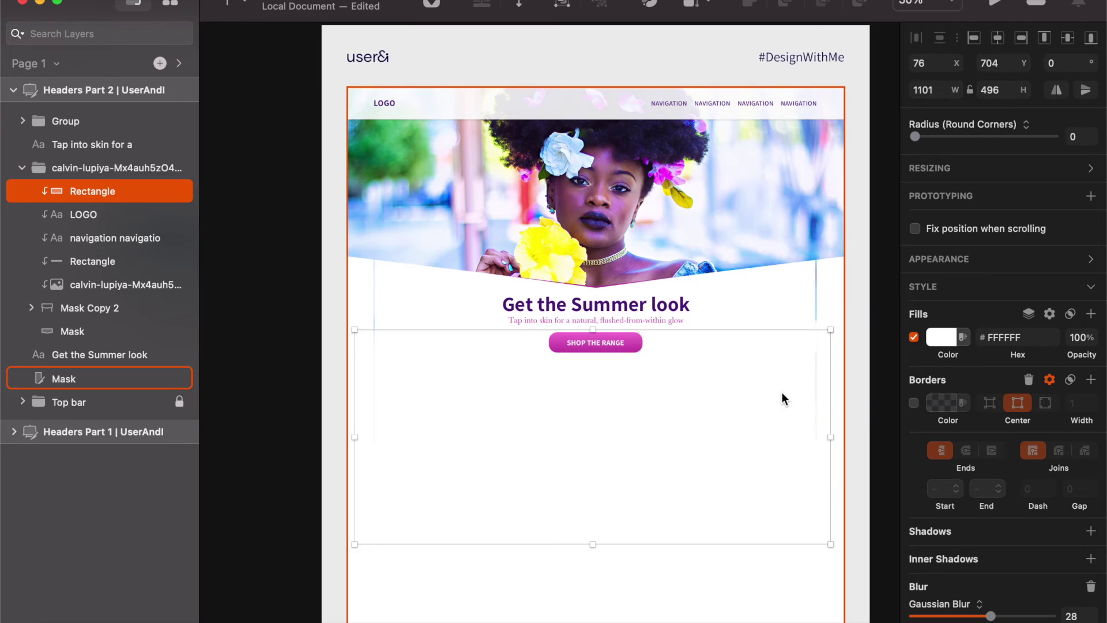
{"action": "left_click", "coordinate": [872, 417]}
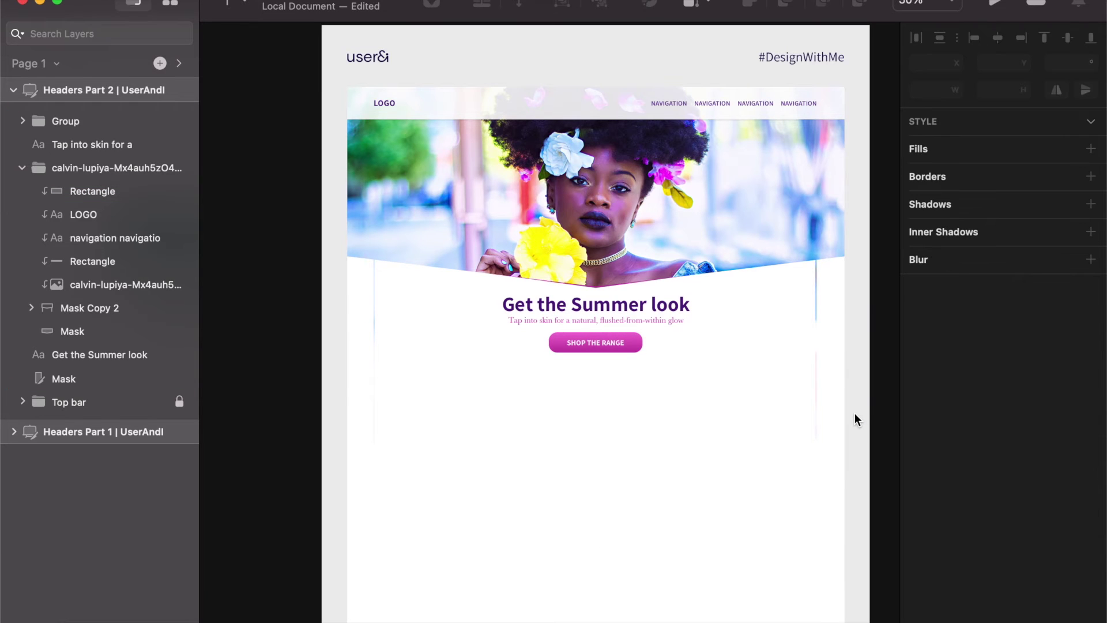
Step: Preview the header with the interface hidden, checking the fading vertical strips up close and at full view
{"action": "key", "text": "super+period"}
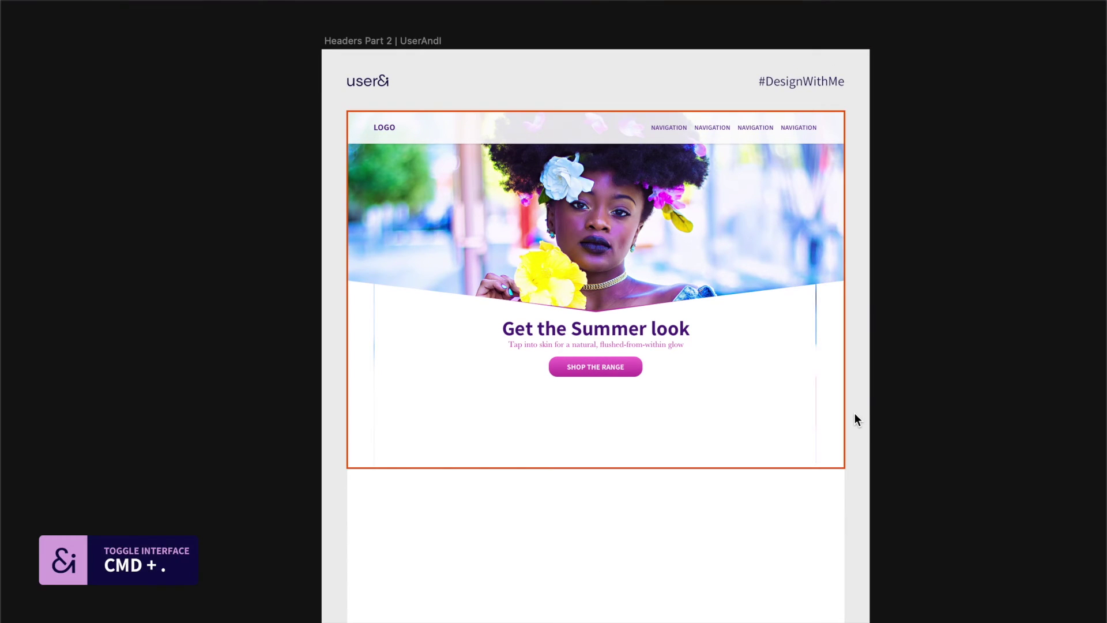
{"action": "scroll", "coordinate": [855, 413], "scroll_direction": "up", "scroll_amount": 5}
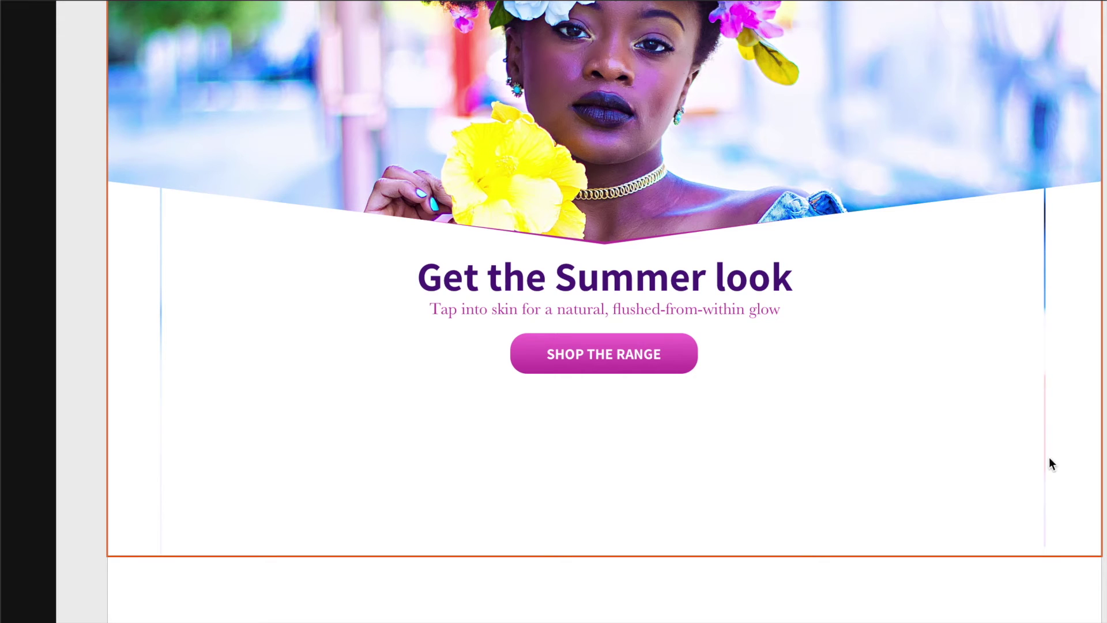
{"action": "key", "text": "super+minus"}
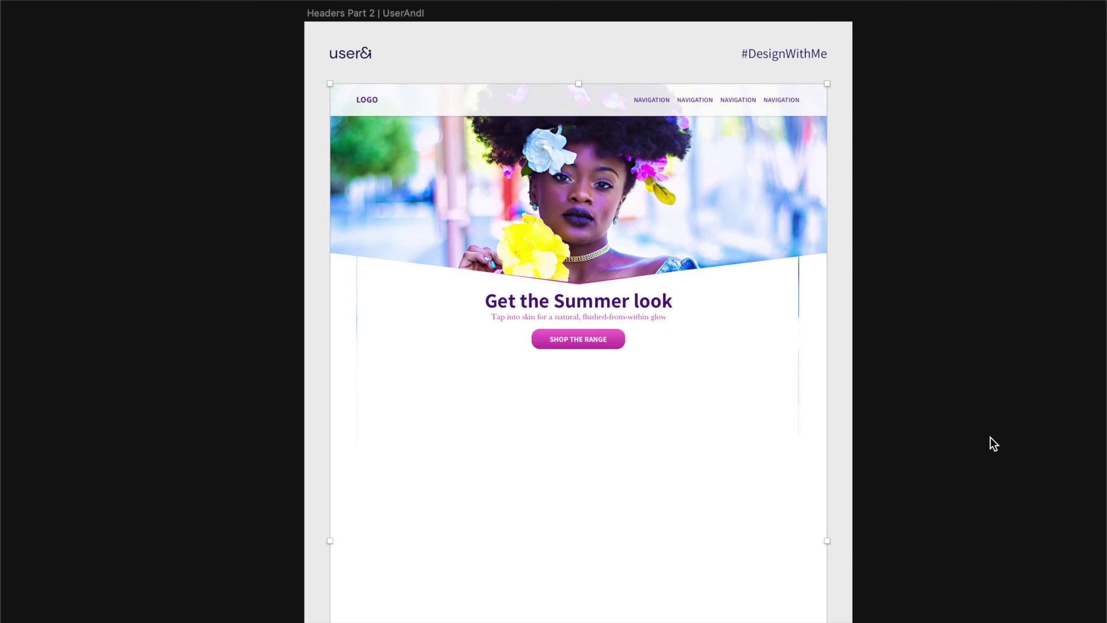
{"action": "key", "text": "super+period"}
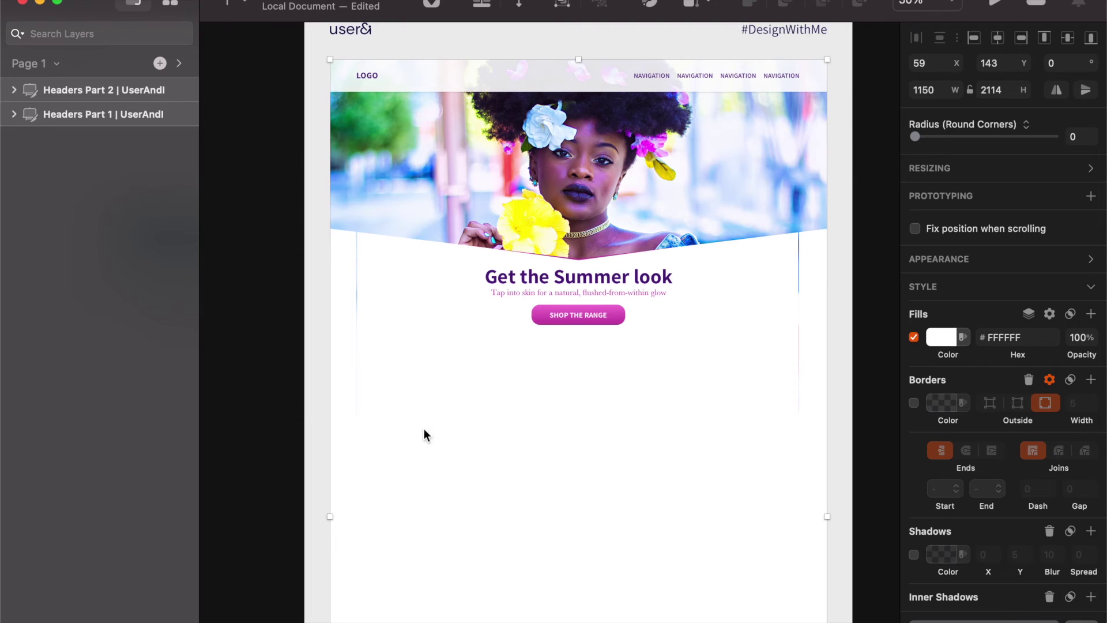
Step: Widen the blurred white rectangle evenly beyond both sides of the header to 1289 px
{"action": "left_click", "coordinate": [337, 297]}
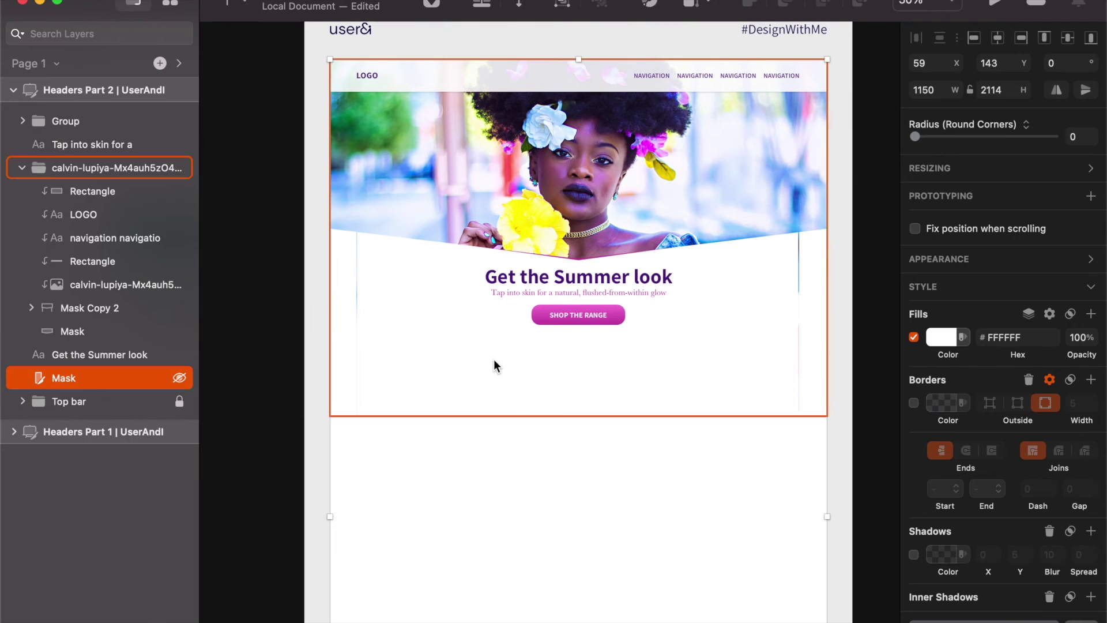
{"action": "left_click", "coordinate": [92, 199]}
{"action": "left_click_drag", "start_coordinate": [813, 409], "coordinate": [843, 414]}
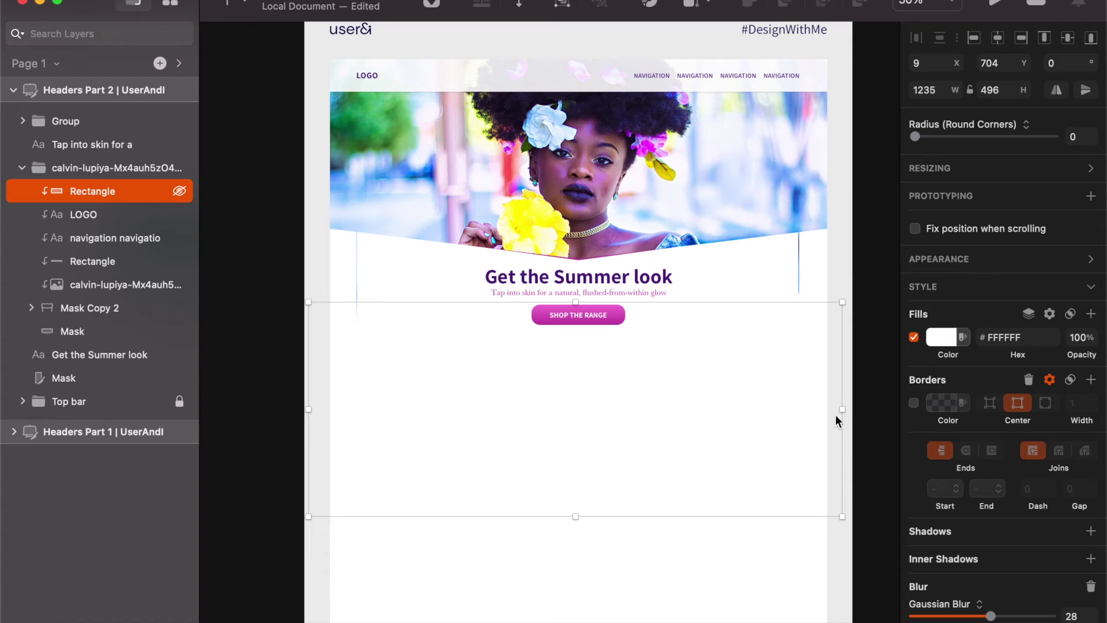
{"action": "key", "text": "super+z"}
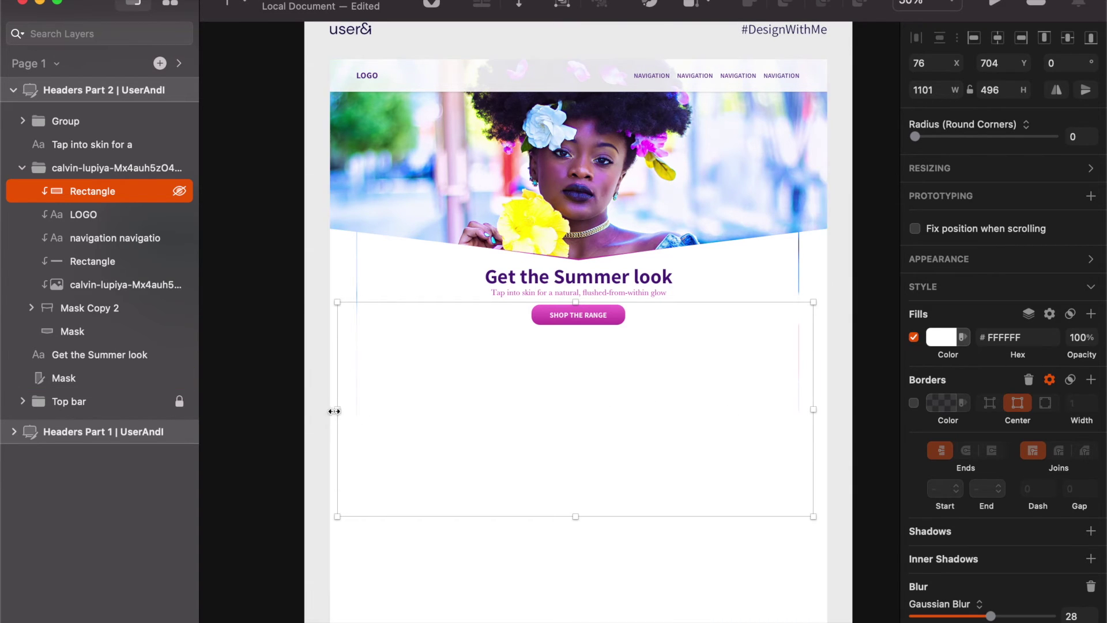
{"action": "left_click_drag", "start_coordinate": [333, 410], "coordinate": [296, 410]}
{"action": "key", "text": "super+shift+h"}
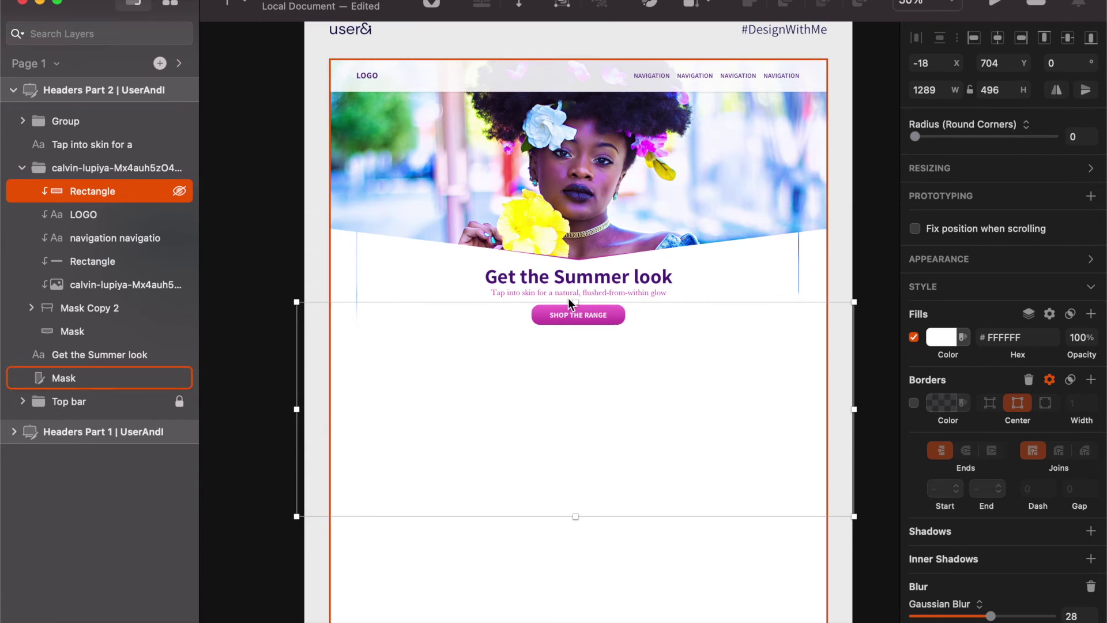
Step: Lower the white rectangle's top edge to Y 820, making it 380 px high, and raise its Gaussian Blur to 38
{"action": "left_click_drag", "start_coordinate": [573, 298], "coordinate": [583, 356]}
{"action": "left_click_drag", "start_coordinate": [982, 618], "coordinate": [1022, 617]}
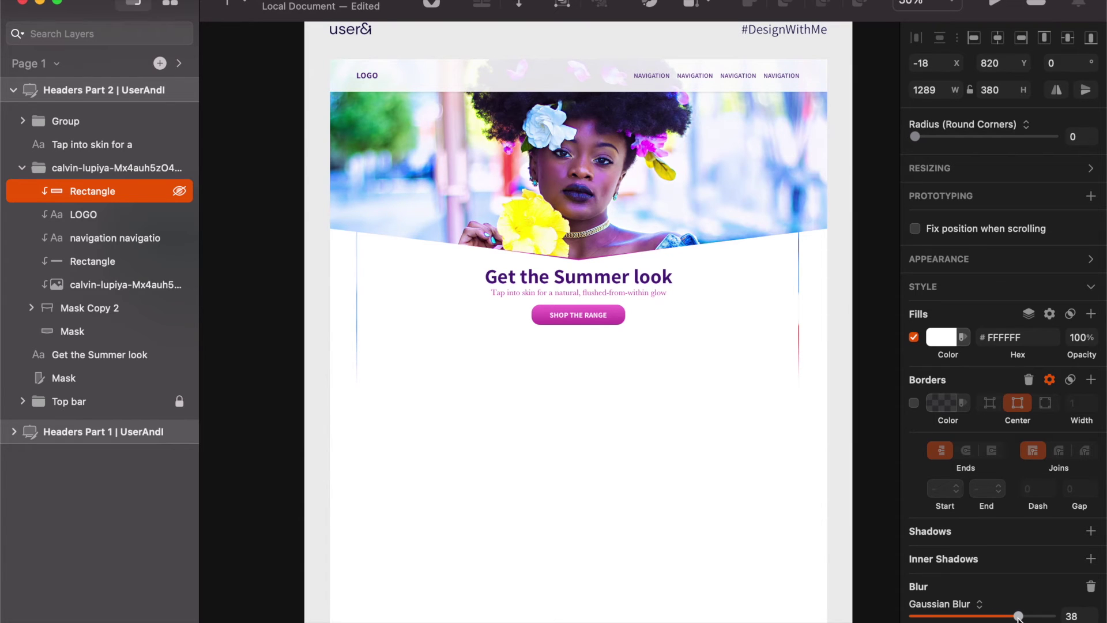
{"action": "left_click", "coordinate": [867, 498]}
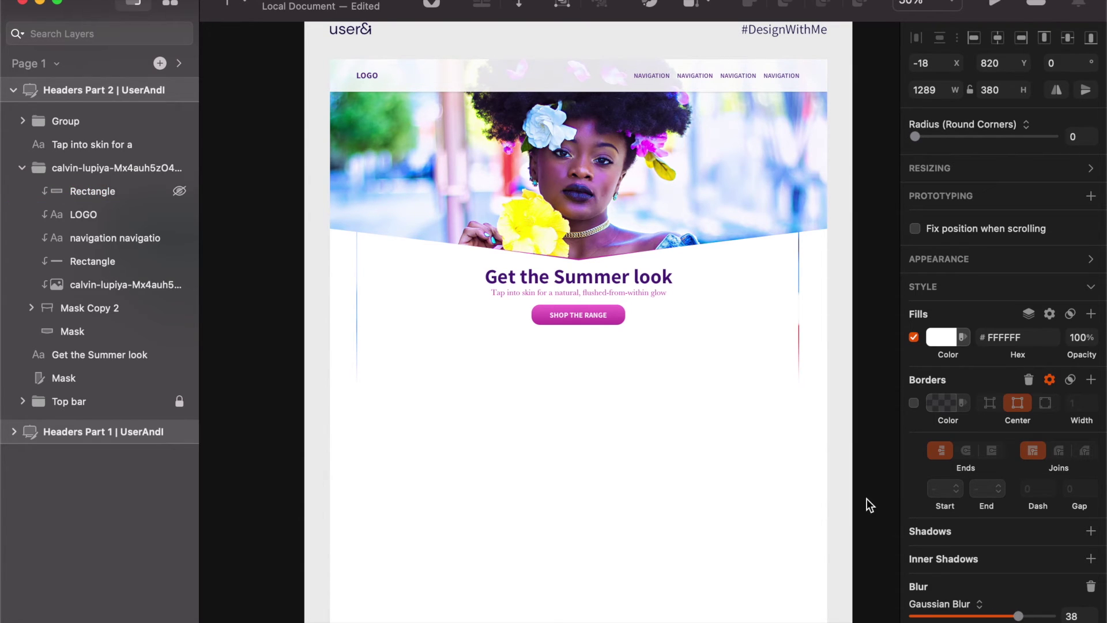
{"action": "left_click", "coordinate": [690, 405]}
Step: Draw a thin vertical line centred below the SHOP THE RANGE button
{"action": "scroll", "coordinate": [659, 470], "scroll_direction": "down", "scroll_amount": 3}
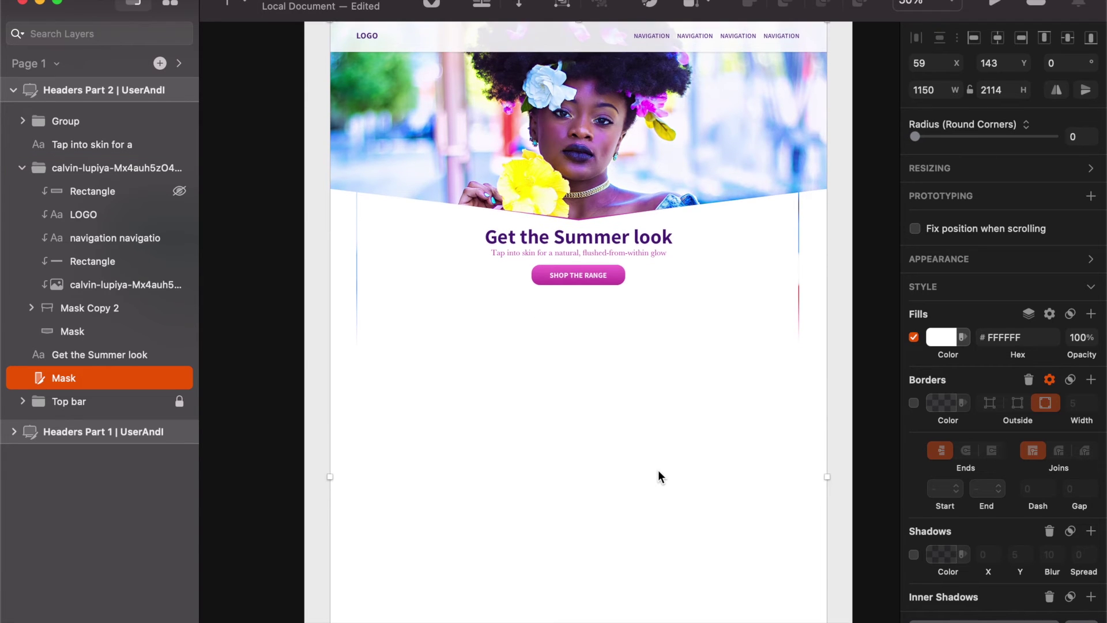
{"action": "key", "text": "r"}
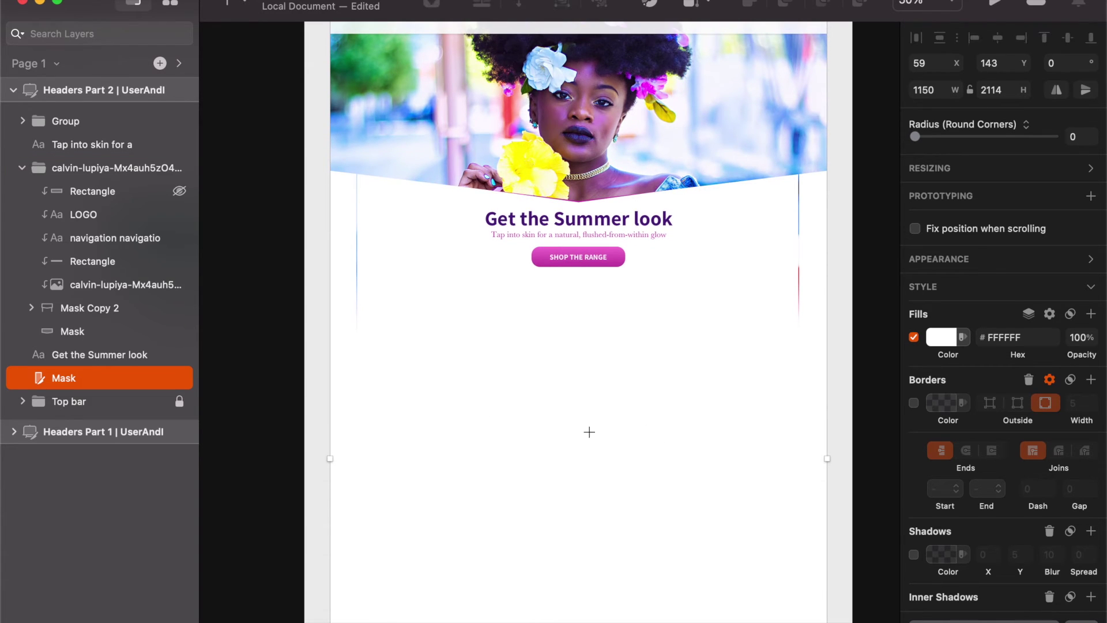
{"action": "left_click_drag", "start_coordinate": [579, 294], "coordinate": [579, 370]}
{"action": "key", "text": "shift+Up"}
{"action": "left_click", "coordinate": [845, 322]}
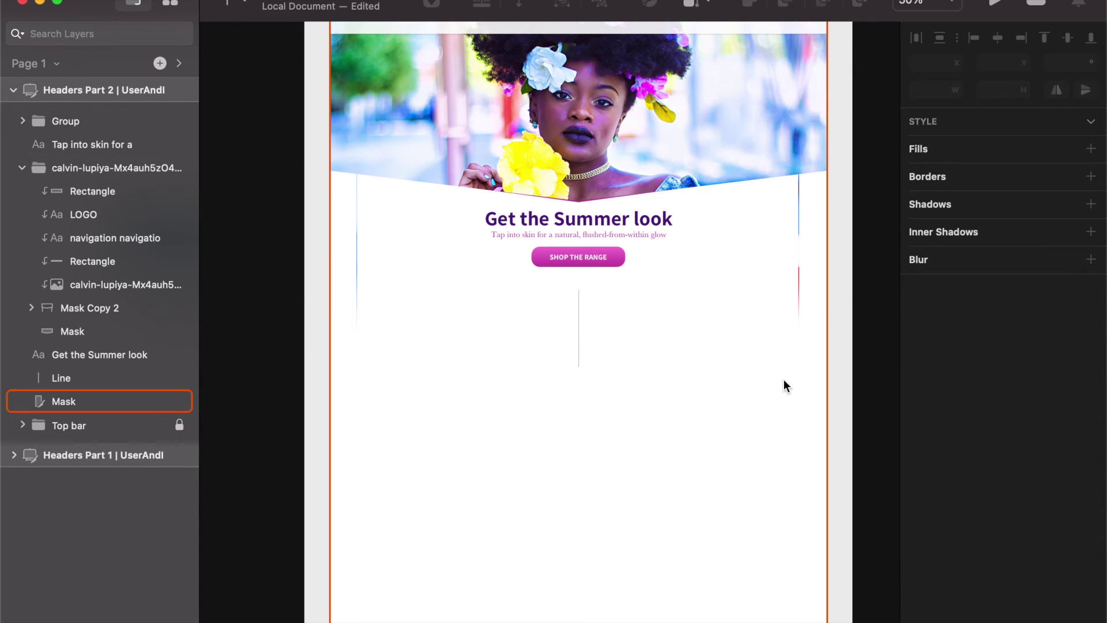
Step: Shorten the vertical line from its lower end to a length of 104 px
{"action": "scroll", "coordinate": [784, 380], "scroll_direction": "up", "scroll_amount": 2}
{"action": "scroll", "coordinate": [783, 381], "scroll_direction": "up", "scroll_amount": 2}
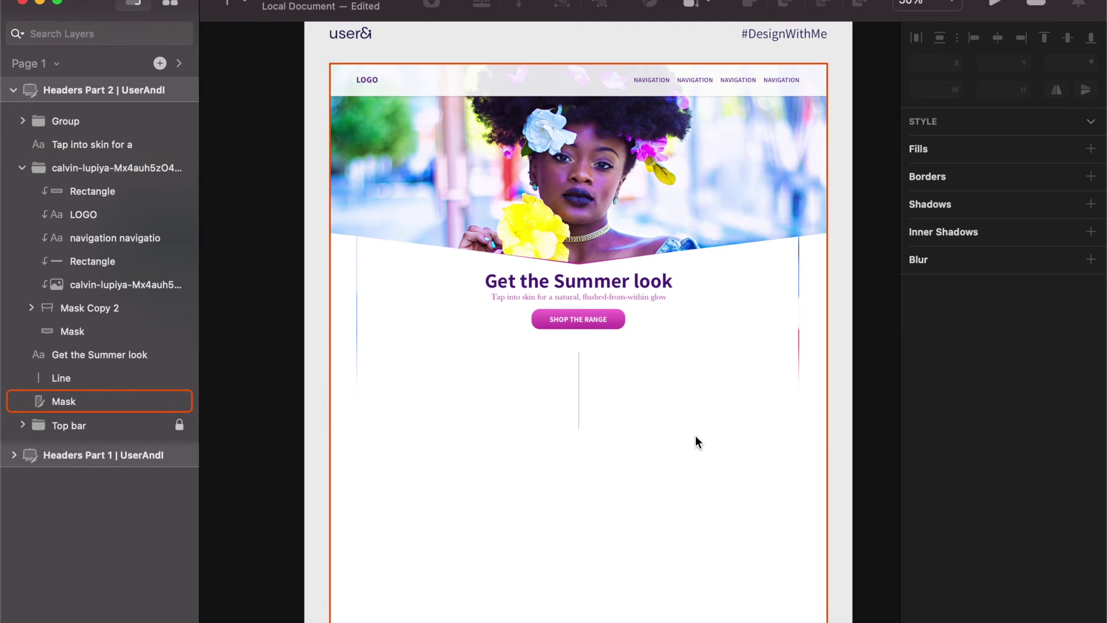
{"action": "key", "text": "super+plus"}
{"action": "left_click", "coordinate": [607, 520]}
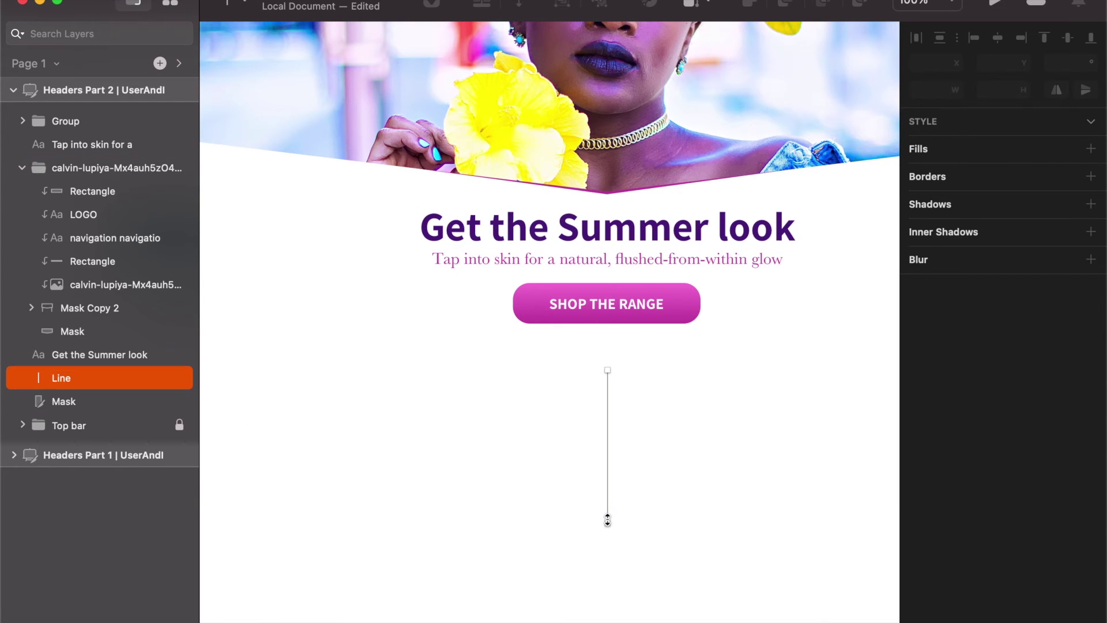
{"action": "left_click_drag", "start_coordinate": [608, 521], "coordinate": [610, 465]}
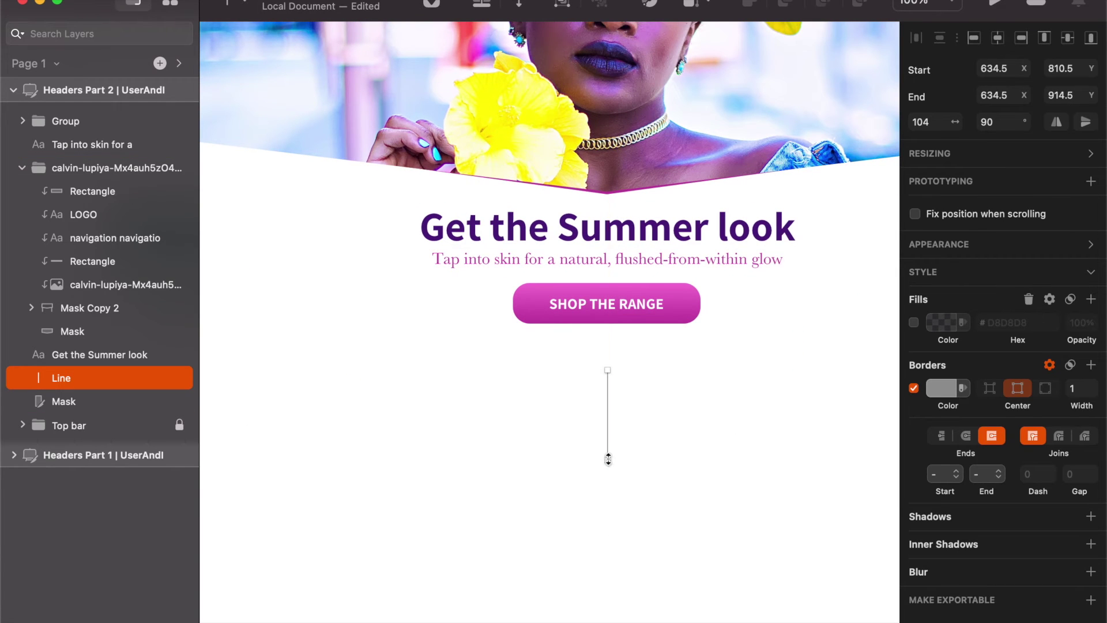
Step: Recolour the vertical line with the light pink sampled from the upper edge of the SHOP THE RANGE button
{"action": "left_click", "coordinate": [943, 388]}
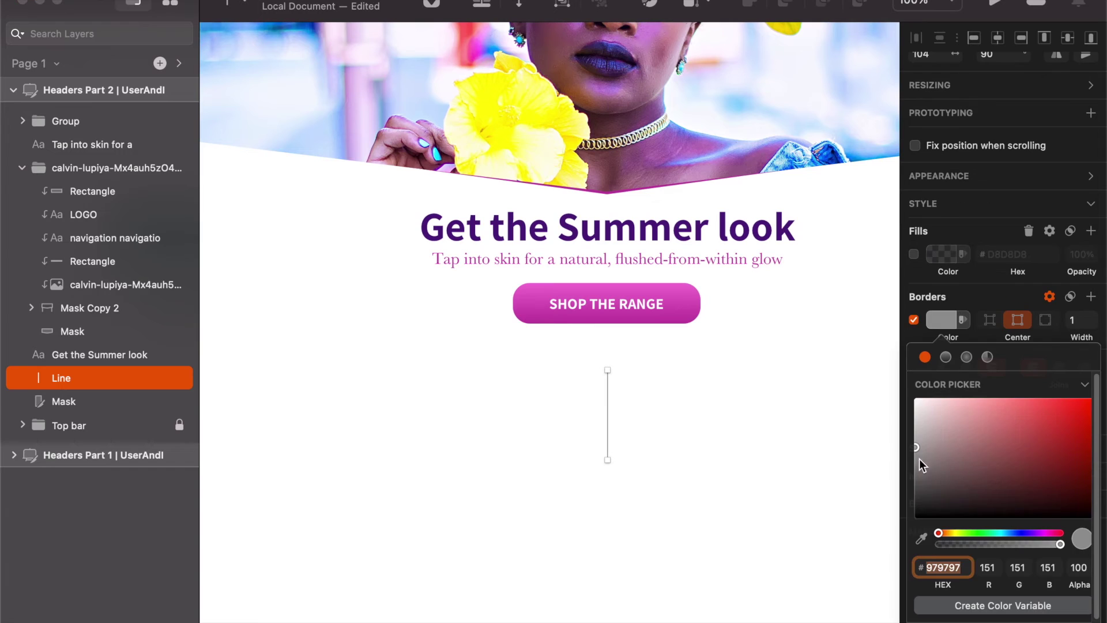
{"action": "left_click", "coordinate": [921, 538]}
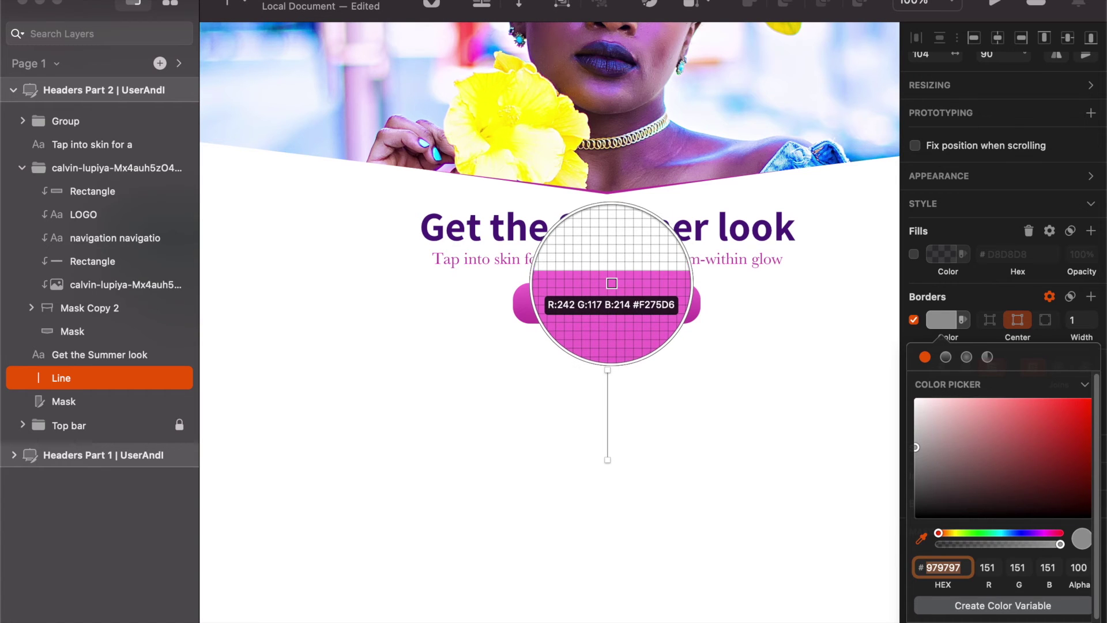
{"action": "left_click", "coordinate": [612, 283]}
{"action": "type", "text": "r"}
{"action": "left_click", "coordinate": [599, 404]}
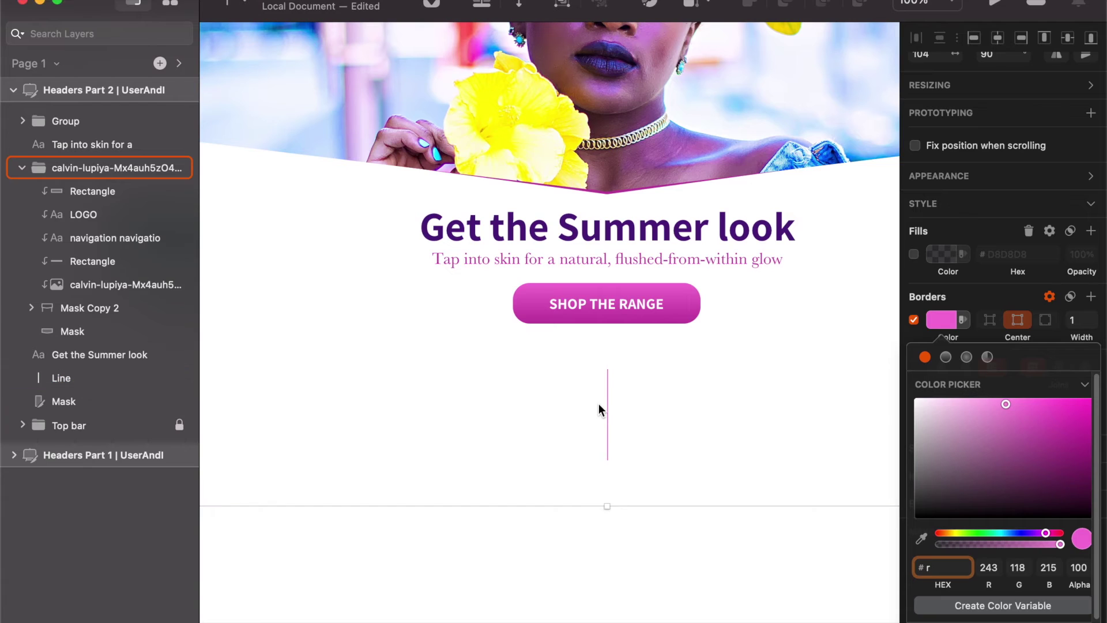
Step: Draw a borderless 13 × 13 px square over the line's middle and fill it with #C23EA4 sampled from the button's lower edge
{"action": "key", "text": "r"}
{"action": "left_click_drag", "start_coordinate": [599, 404], "coordinate": [616, 415]}
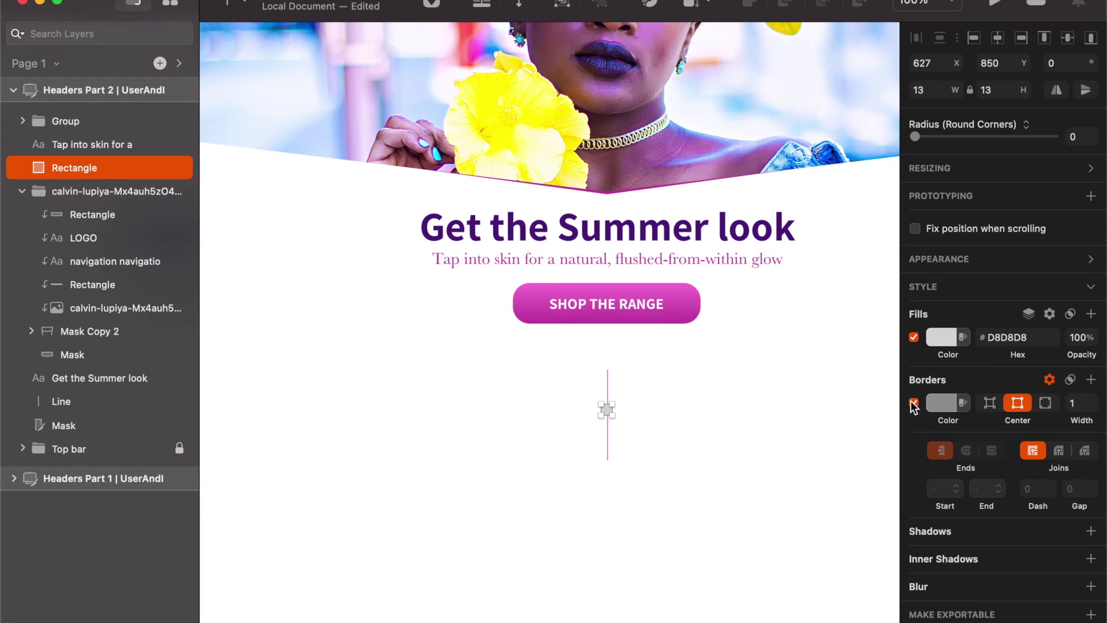
{"action": "left_click", "coordinate": [912, 404]}
{"action": "left_click", "coordinate": [941, 334]}
{"action": "left_click", "coordinate": [920, 536]}
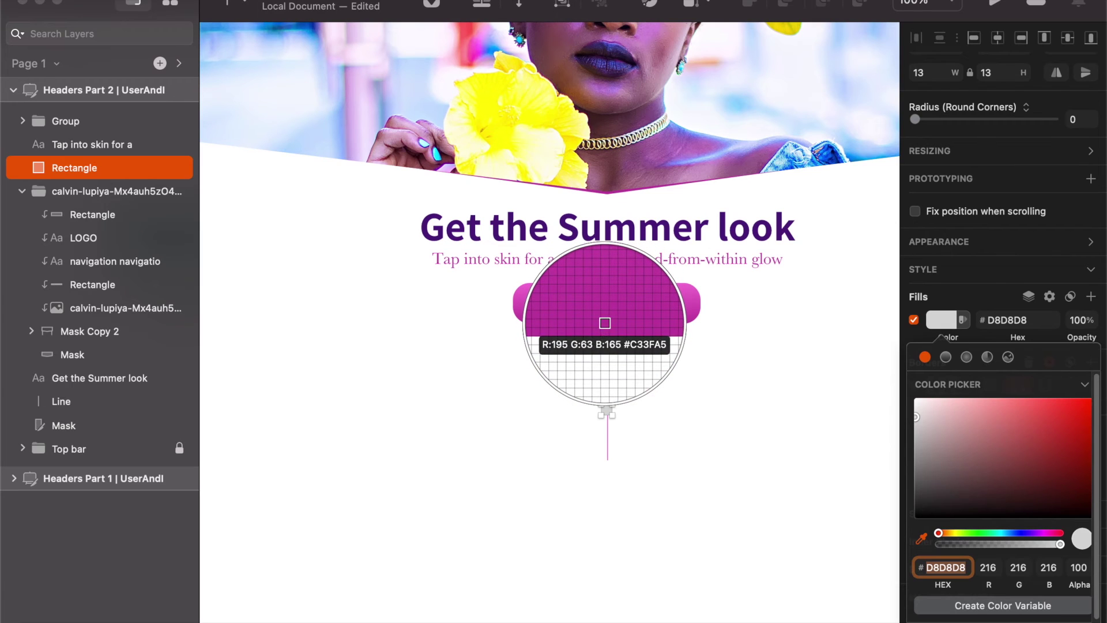
{"action": "left_click", "coordinate": [605, 322]}
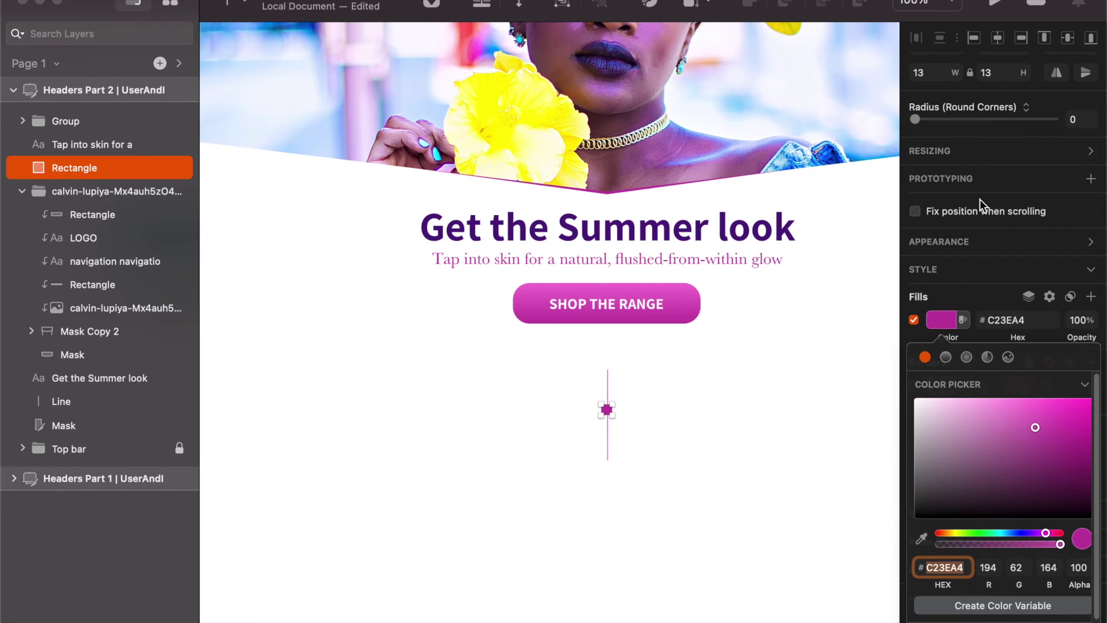
{"action": "left_click", "coordinate": [854, 344]}
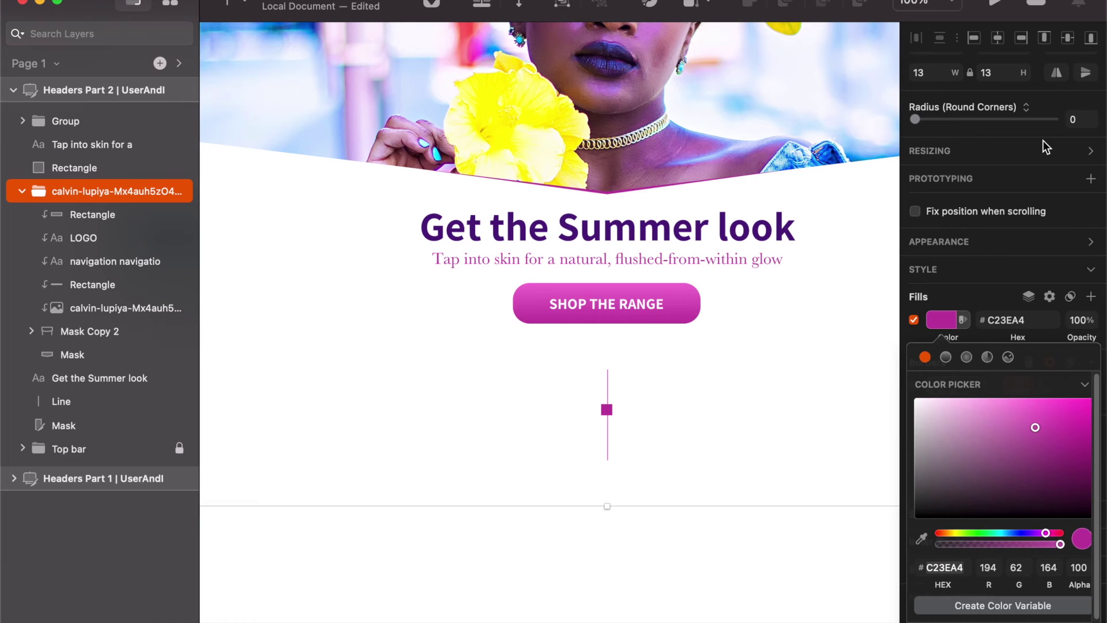
Step: Rotate the small square to 48° and nudge it right and down onto the line, at Y 851.32
{"action": "left_click", "coordinate": [606, 411]}
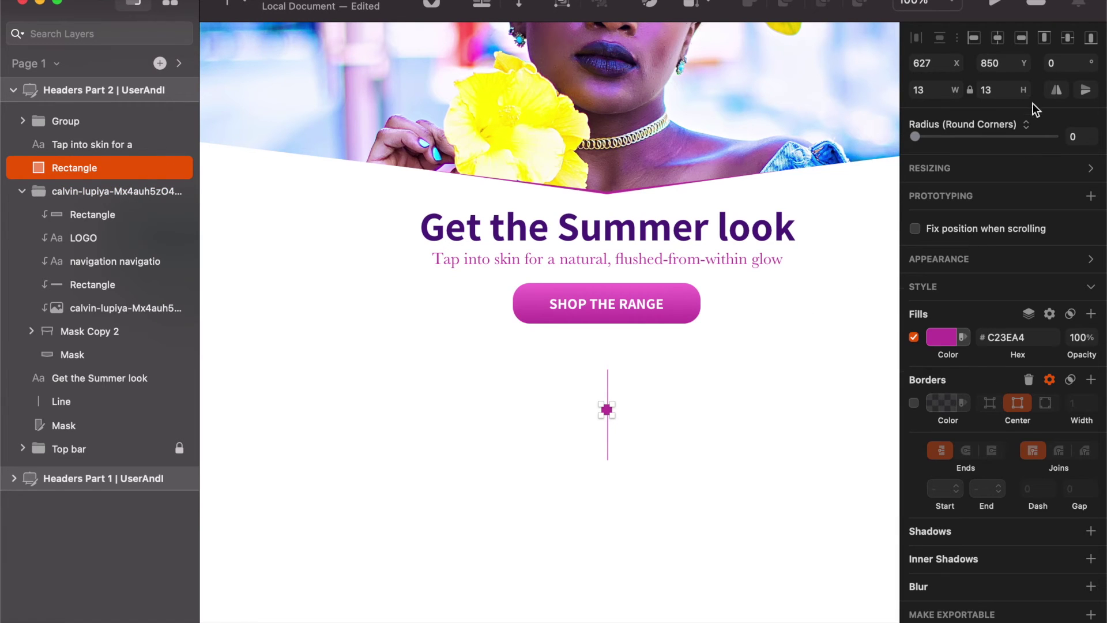
{"action": "type", "text": "8"}
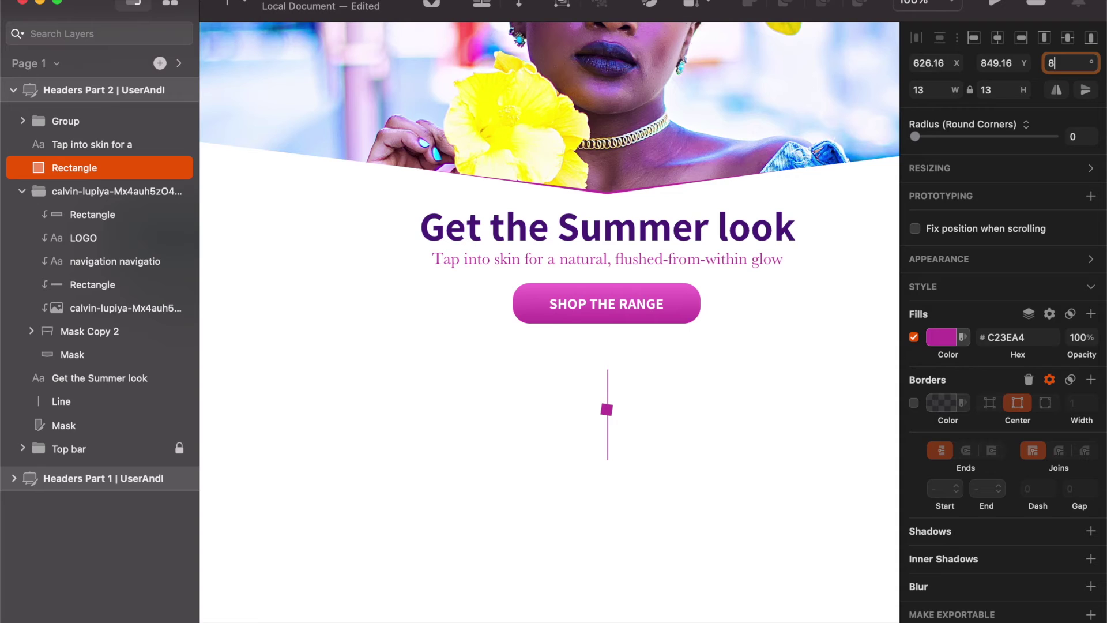
{"action": "type", "text": "38"}
{"action": "key", "text": "Return"}
{"action": "key", "text": "Right"}
{"action": "key", "text": "Down"}
{"action": "key", "text": "Down"}
{"action": "key", "text": "Down"}
{"action": "key", "text": "Down"}
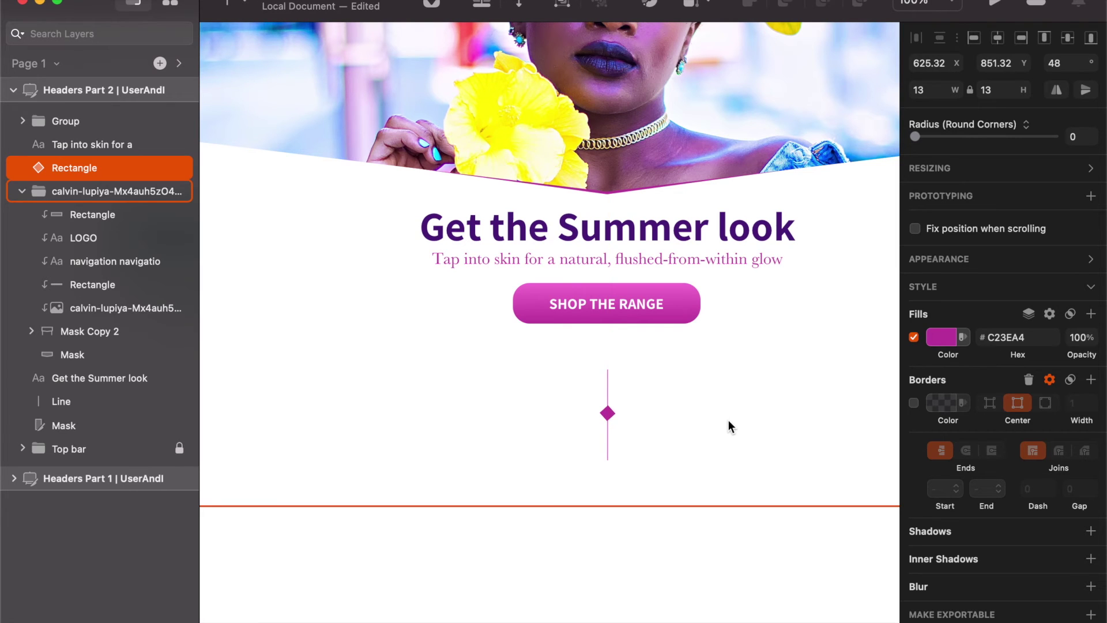
Step: Scale the diamond down from its centre to 9 × 9 px and nudge it down to Y 859.14
{"action": "key", "text": "super+k"}
{"action": "type", "text": "50"}
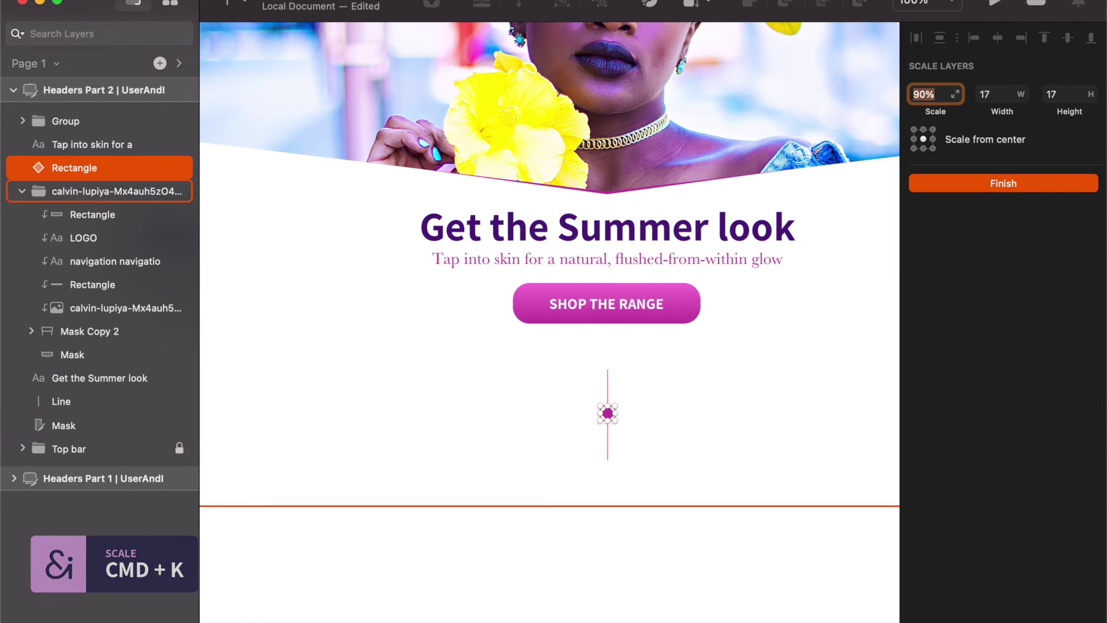
{"action": "key", "text": "Return"}
{"action": "key", "text": "shift+Down"}
{"action": "key", "text": "Up"}
{"action": "key", "text": "Up"}
{"action": "key", "text": "Up"}
{"action": "key", "text": "Up"}
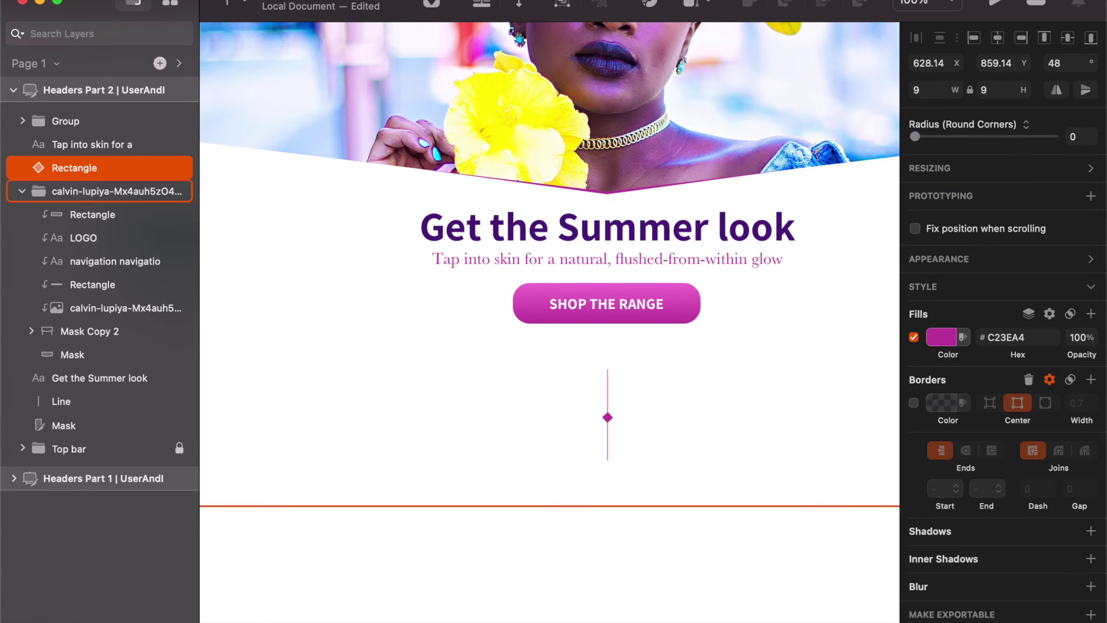
Step: Set the diamond's rotation to 45°
{"action": "left_click", "coordinate": [1066, 65]}
{"action": "key", "text": "BackSpace"}
{"action": "type", "text": "5"}
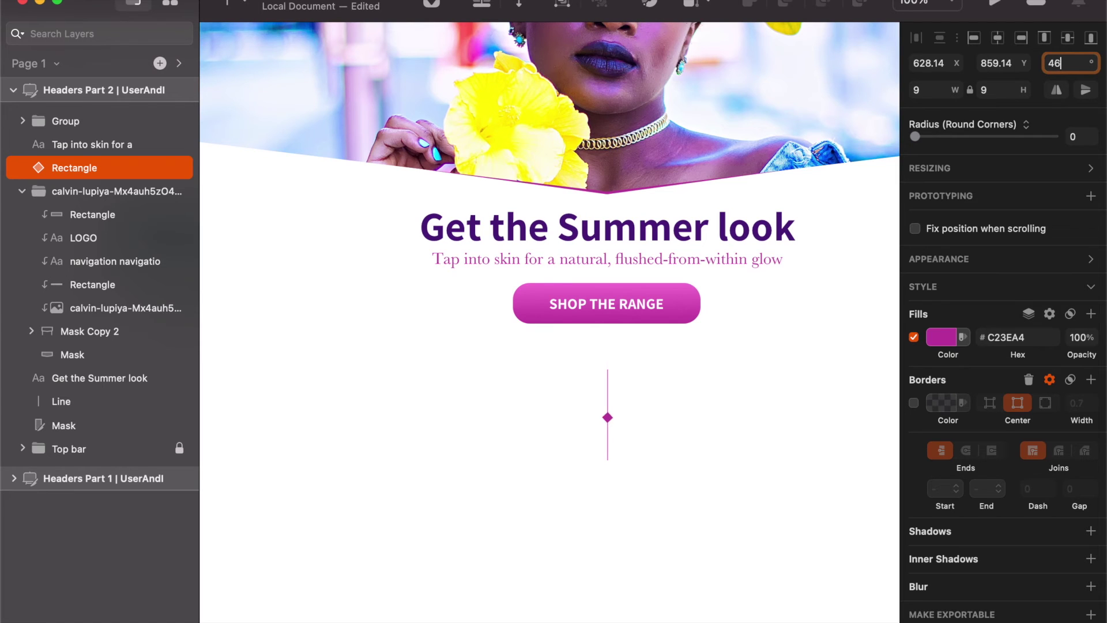
{"action": "left_click", "coordinate": [678, 536]}
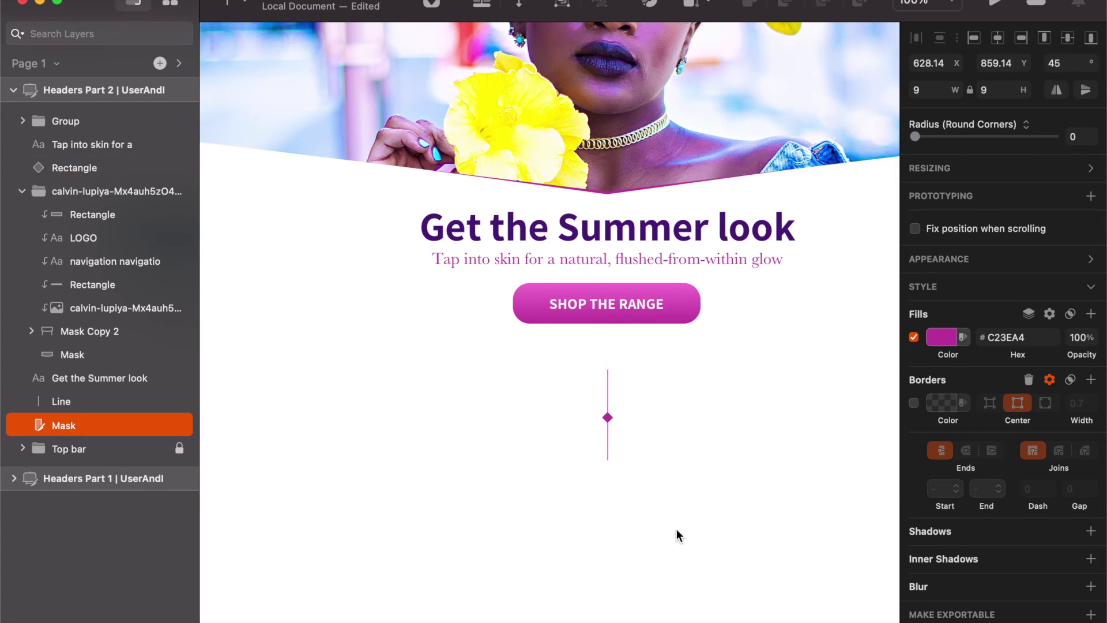
Step: Align the diamond and the vertical line on their vertical centres
{"action": "left_click", "coordinate": [613, 422]}
{"action": "left_click", "coordinate": [626, 536]}
{"action": "left_click", "coordinate": [605, 418]}
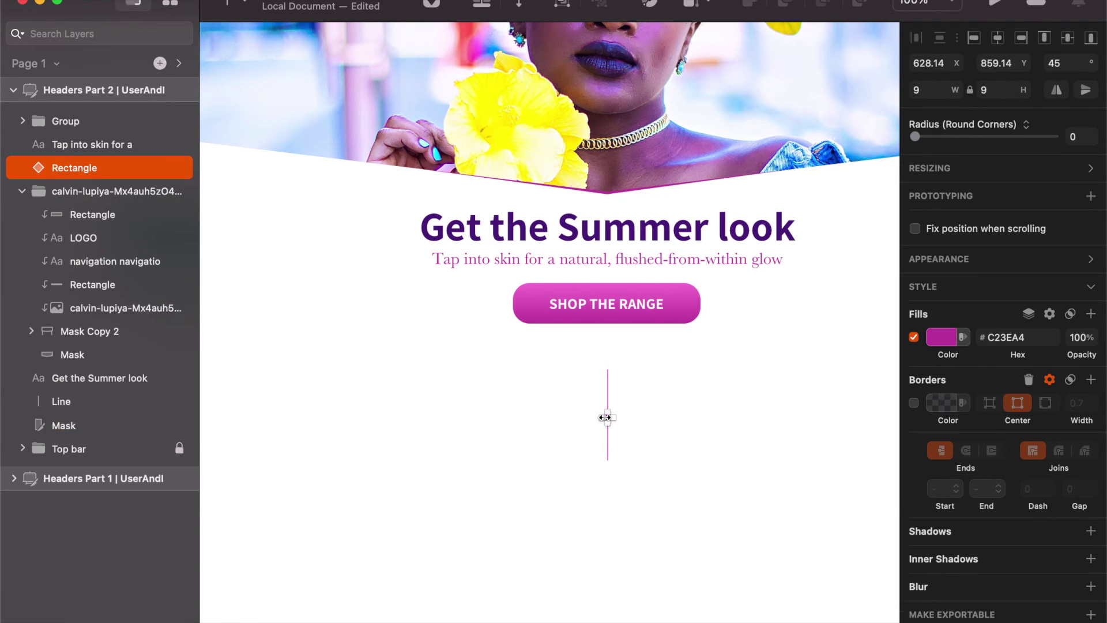
{"action": "left_click", "coordinate": [605, 441], "text": "shift"}
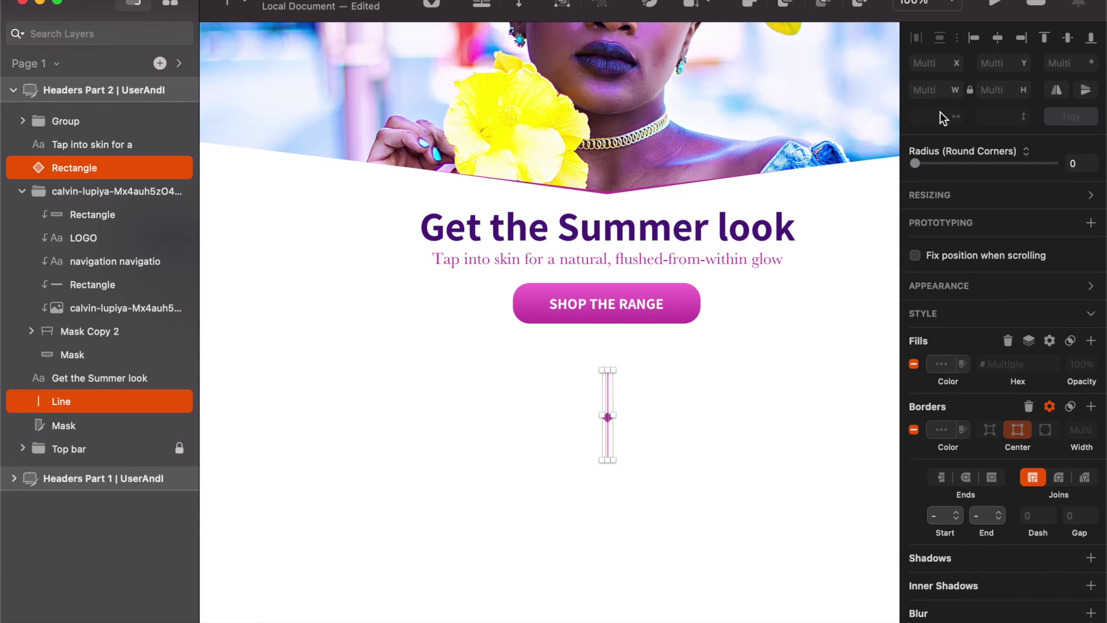
{"action": "left_click", "coordinate": [1047, 36]}
{"action": "left_click", "coordinate": [1070, 38]}
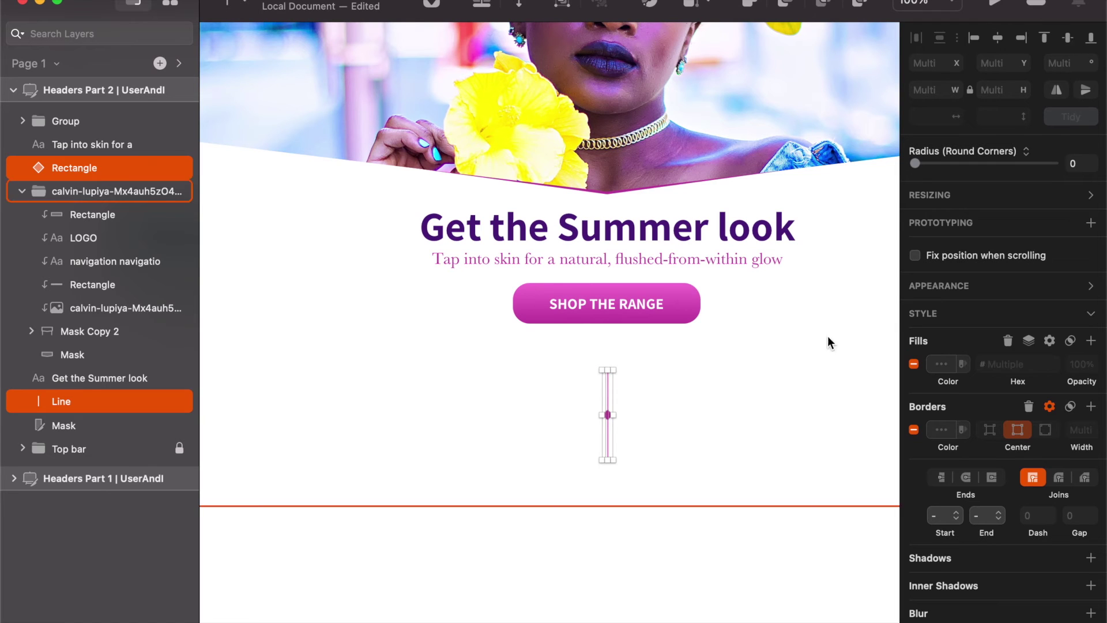
{"action": "left_click", "coordinate": [752, 532]}
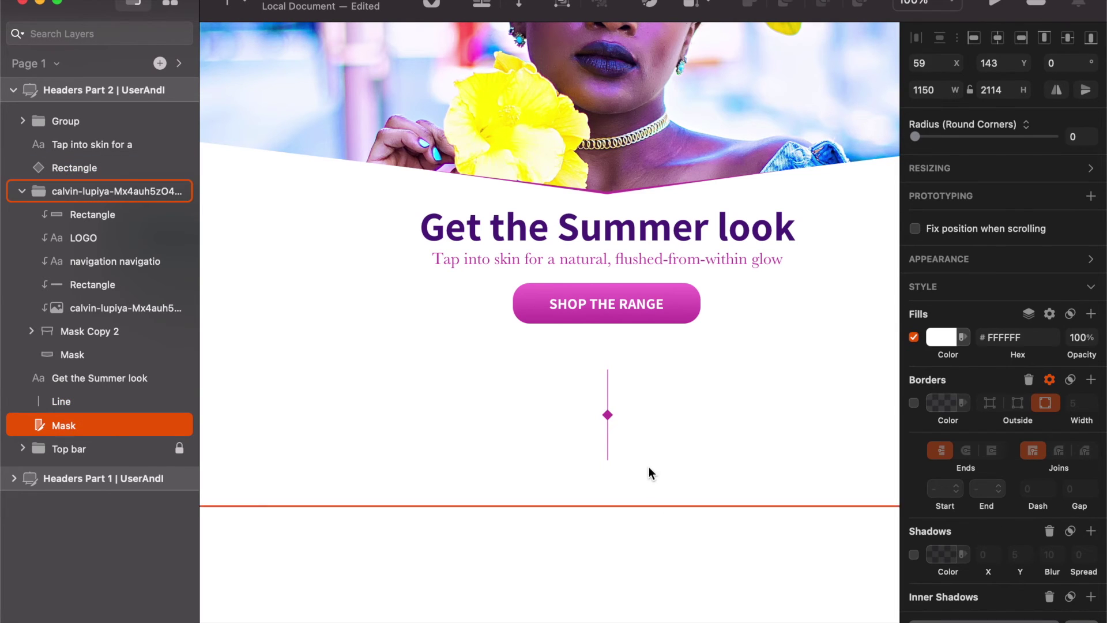
Step: Group the diamond with the vertical line and move the group up 10 px to Y 800
{"action": "left_click", "coordinate": [613, 415]}
{"action": "left_click", "coordinate": [607, 414]}
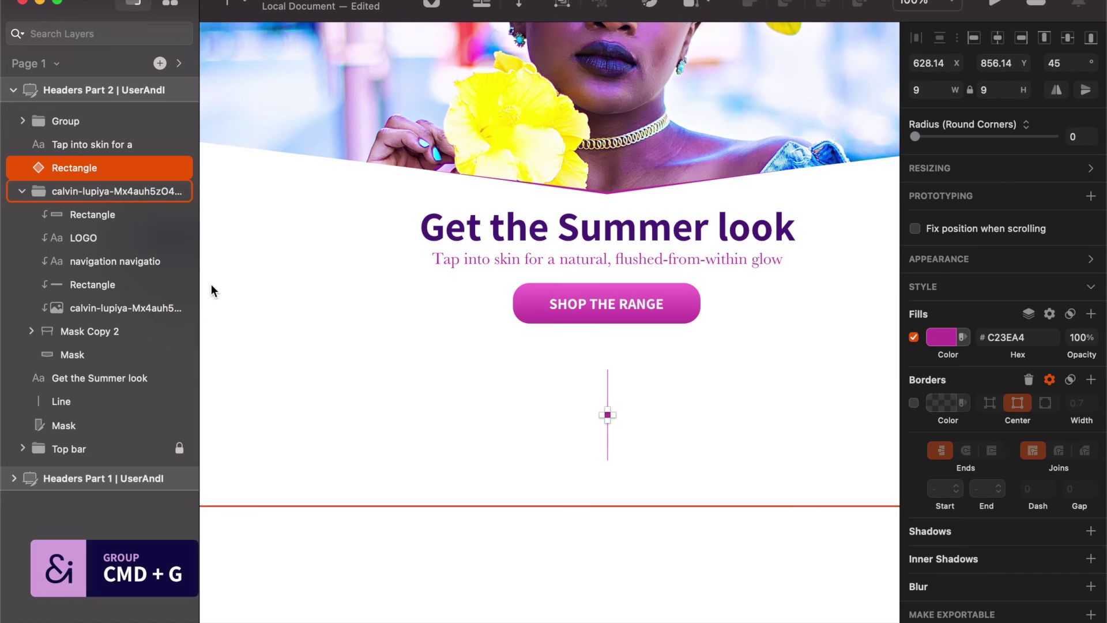
{"action": "left_click", "coordinate": [60, 399], "text": "shift"}
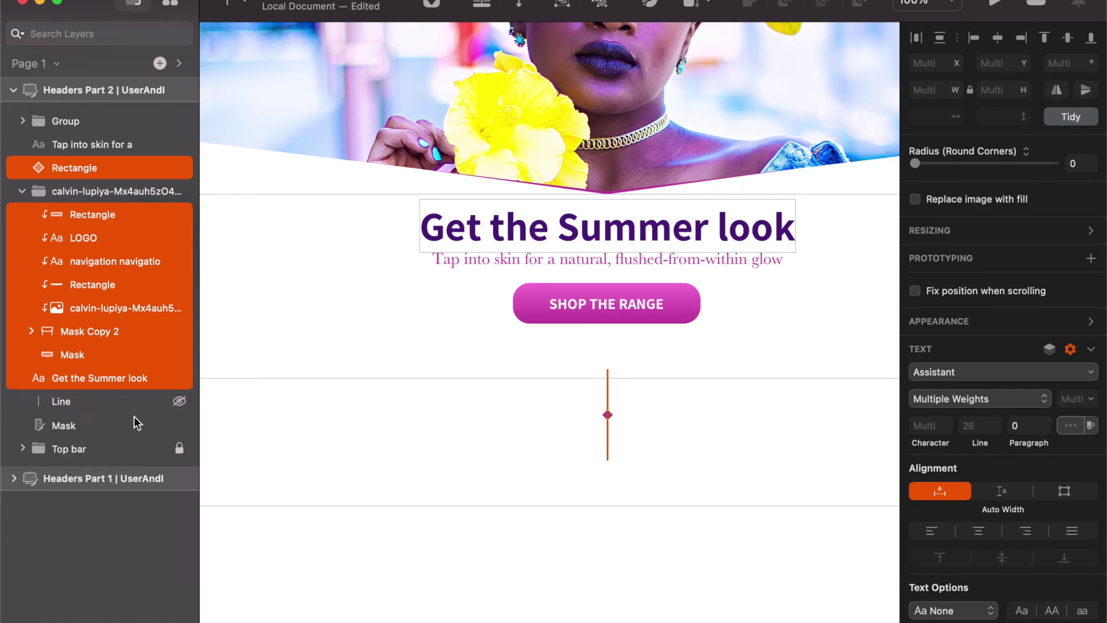
{"action": "left_click", "coordinate": [112, 406]}
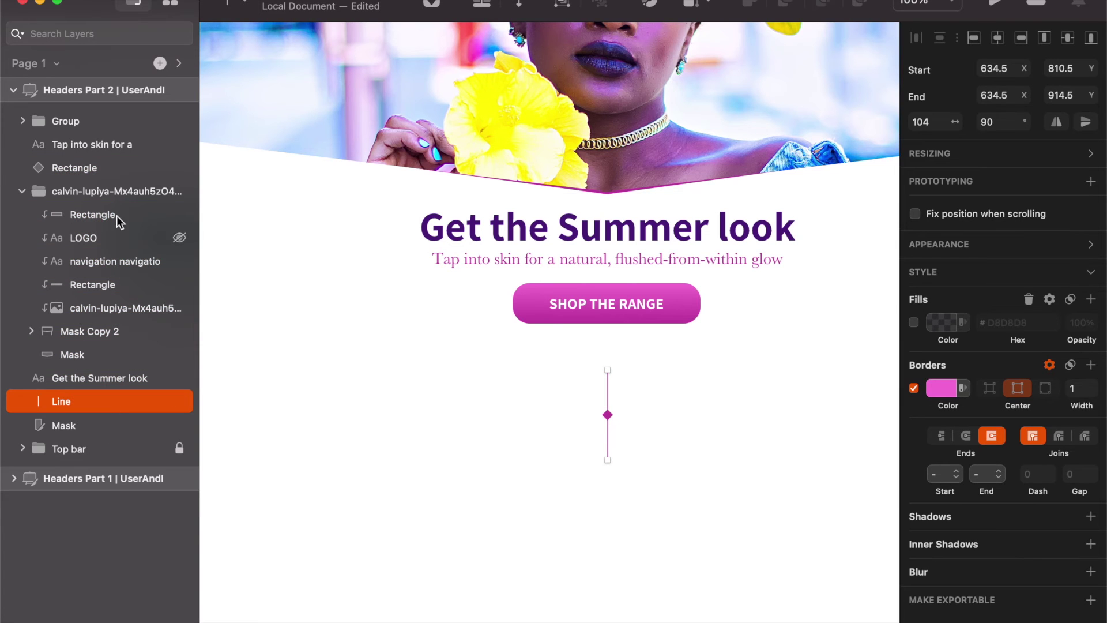
{"action": "key", "text": "super+g"}
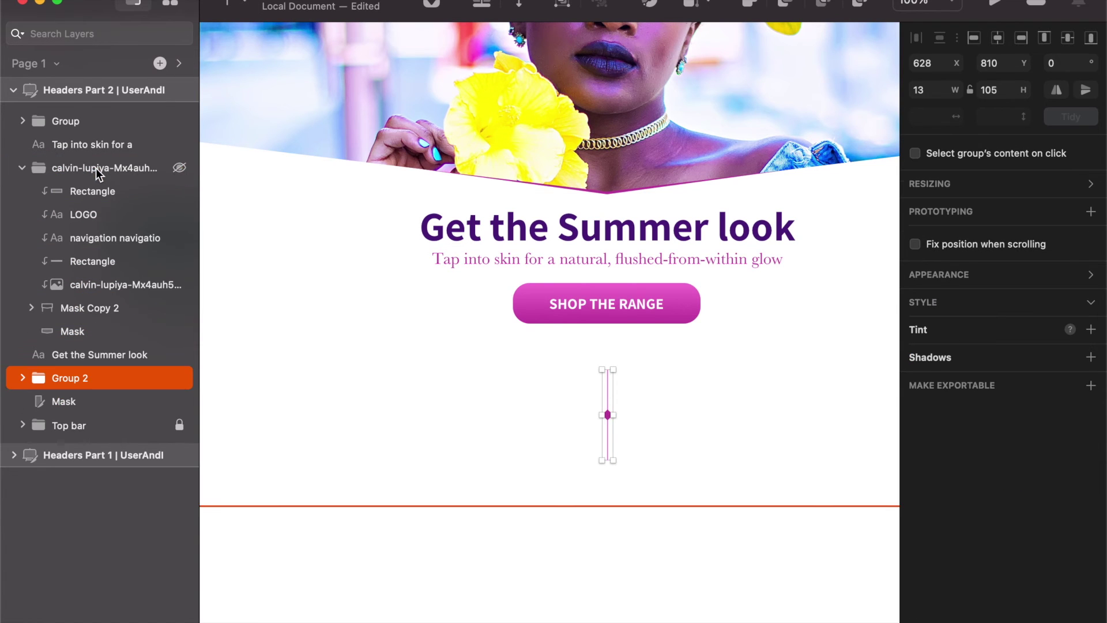
{"action": "key", "text": "shift+Up"}
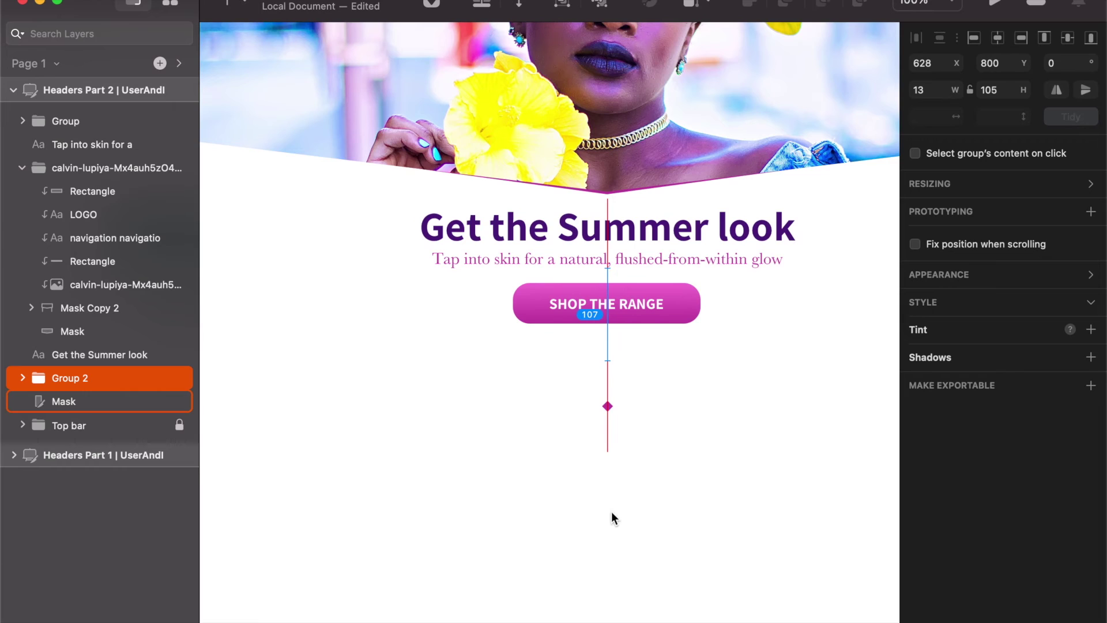
Step: Hide the interface and review the header from the navigation bar down to the line-and-diamond divider and side strips
{"action": "left_click", "coordinate": [645, 568]}
{"action": "key", "text": "super+period"}
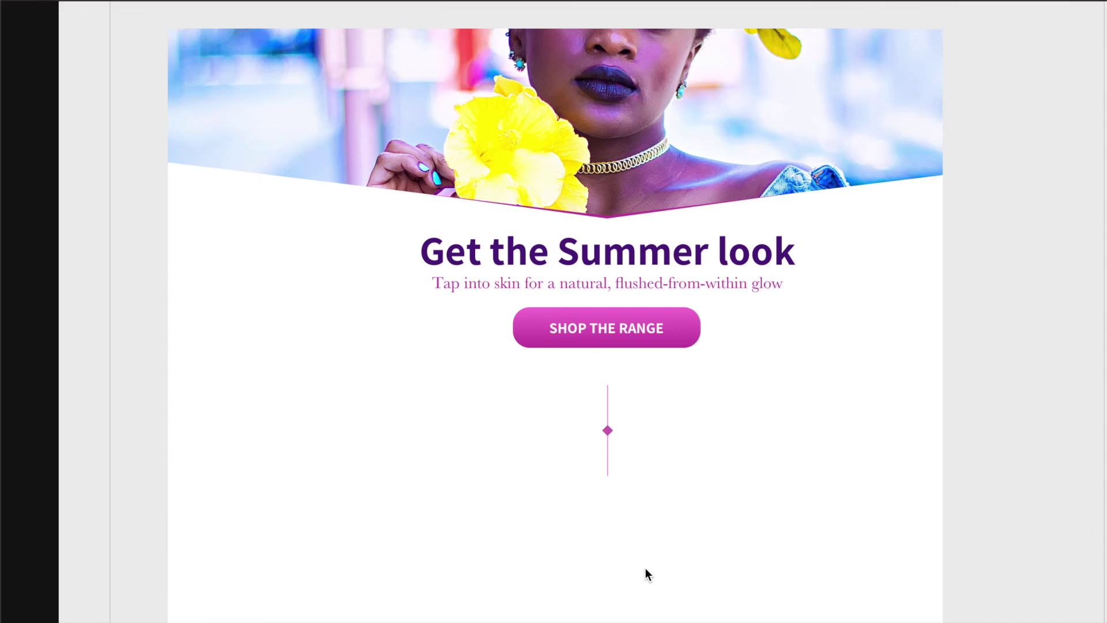
{"action": "scroll", "coordinate": [717, 497], "scroll_direction": "up", "scroll_amount": 5}
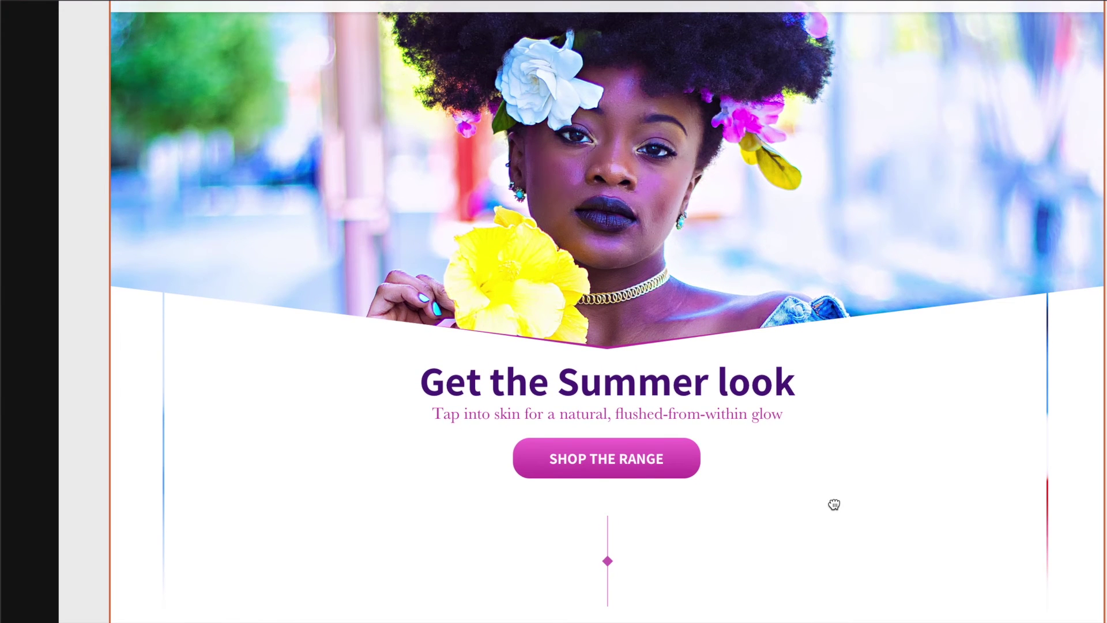
{"action": "scroll", "coordinate": [818, 526], "scroll_direction": "up", "scroll_amount": 3}
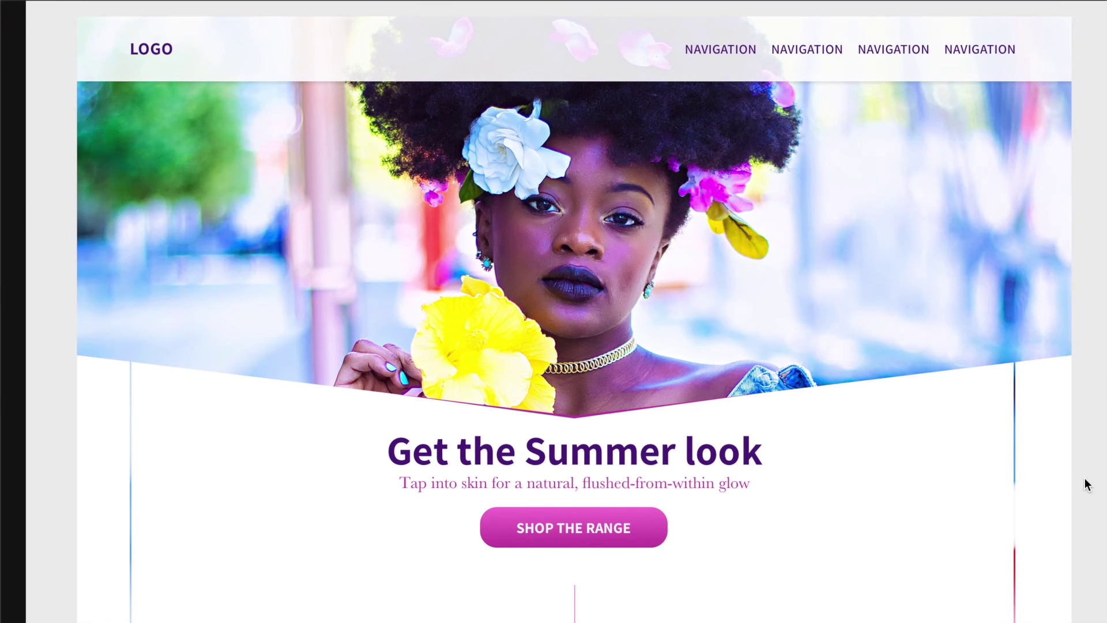
{"action": "scroll", "coordinate": [1085, 477], "scroll_direction": "down", "scroll_amount": 1}
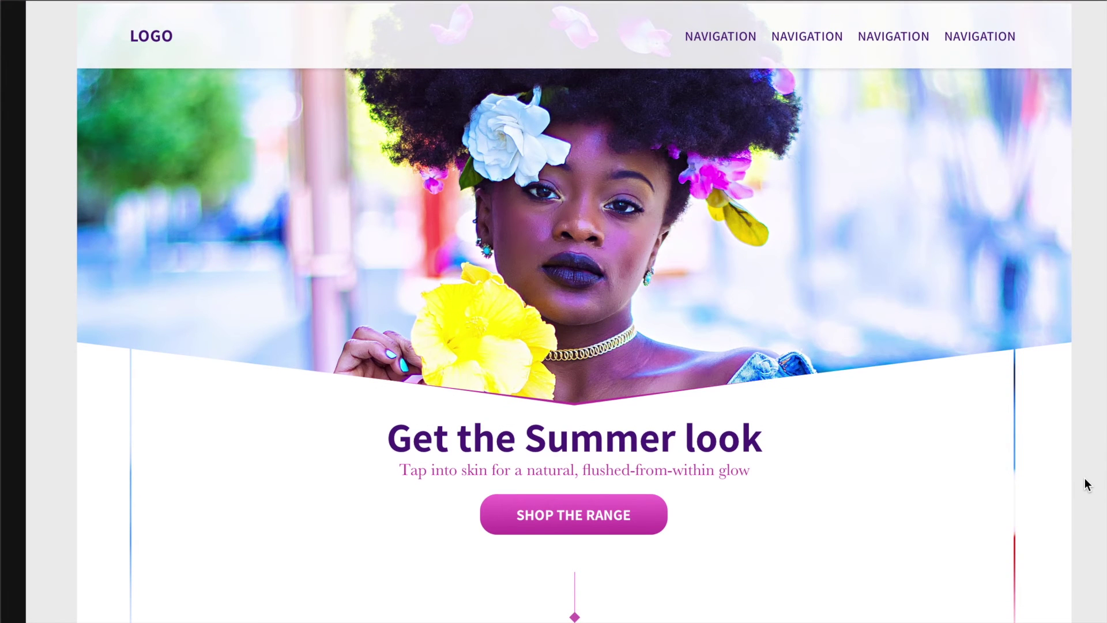
{"action": "scroll", "coordinate": [1084, 477], "scroll_direction": "down", "scroll_amount": 3}
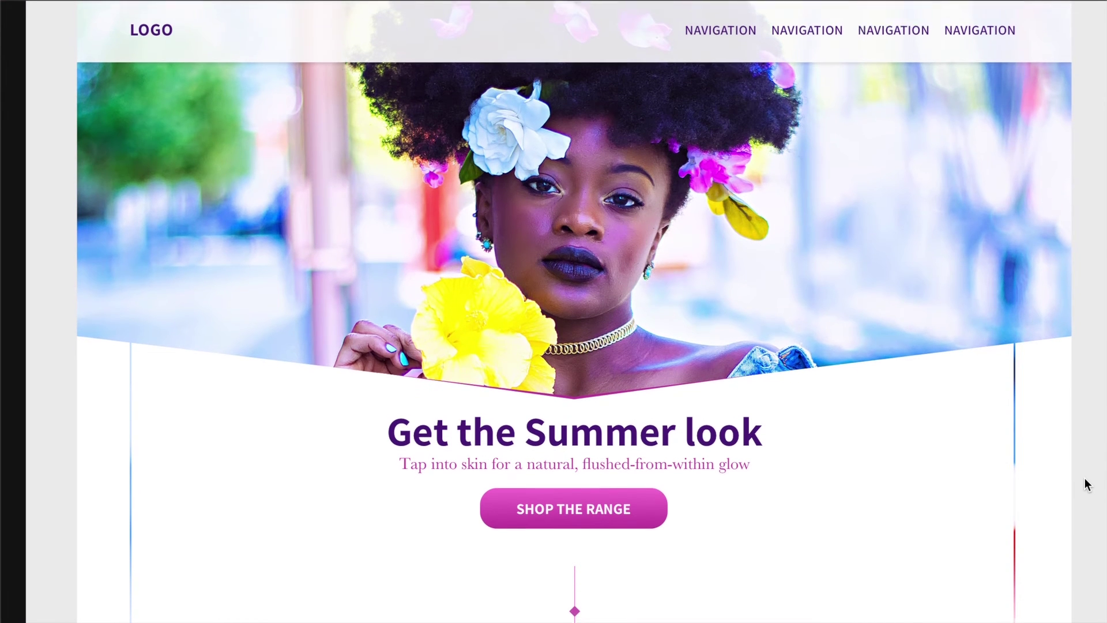
{"action": "scroll", "coordinate": [1085, 478], "scroll_direction": "down", "scroll_amount": 2}
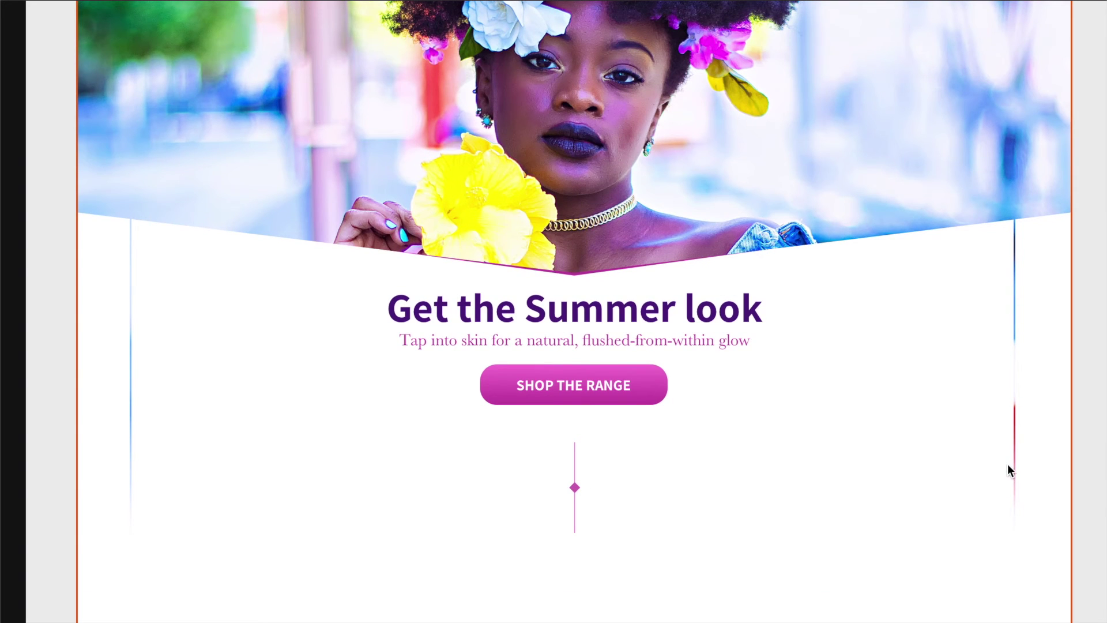
Step: Move the blurred white rectangle in the masked header group up to headline level so the side strips fade out higher
{"action": "left_click", "coordinate": [979, 140]}
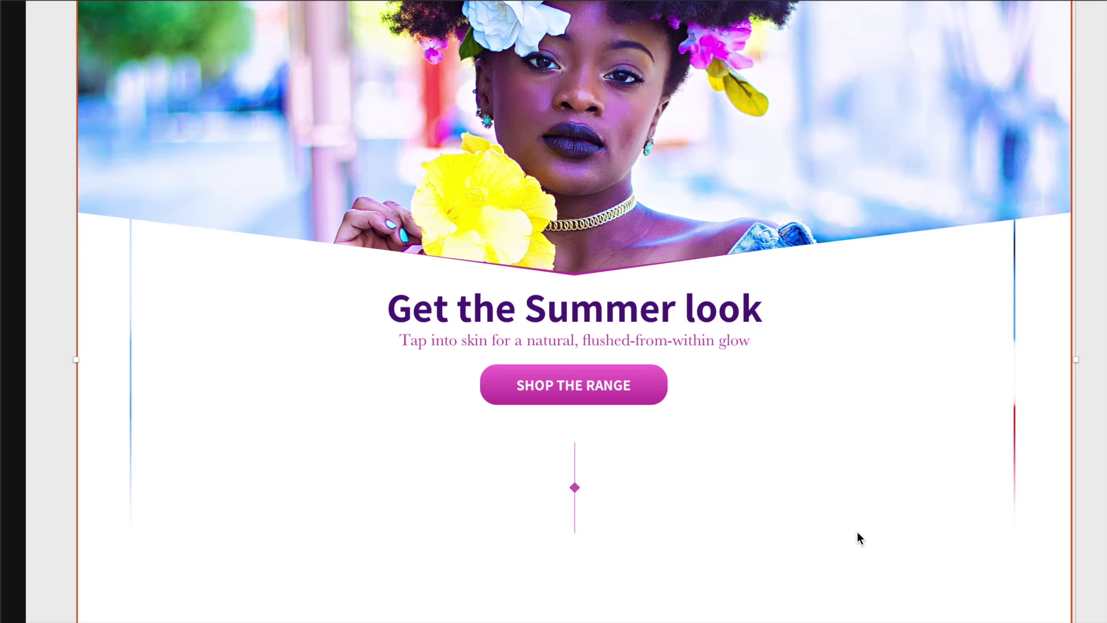
{"action": "key", "text": "super+period"}
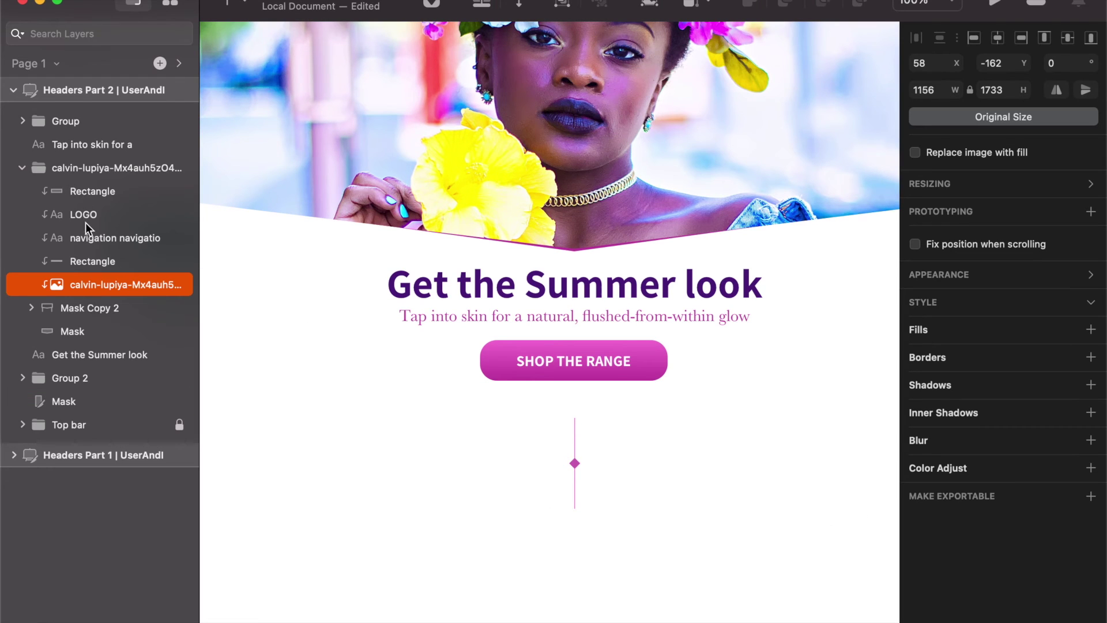
{"action": "left_click", "coordinate": [88, 194]}
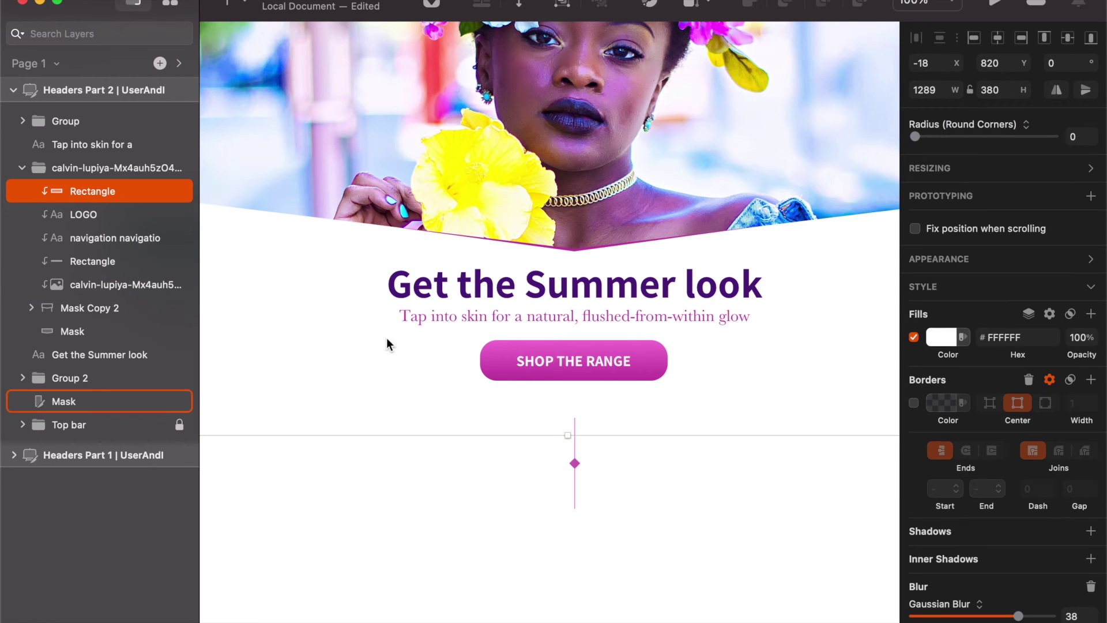
{"action": "left_click_drag", "start_coordinate": [353, 336], "coordinate": [650, 319]}
{"action": "key", "text": "shift+Up"}
{"action": "key", "text": "shift+Up"}
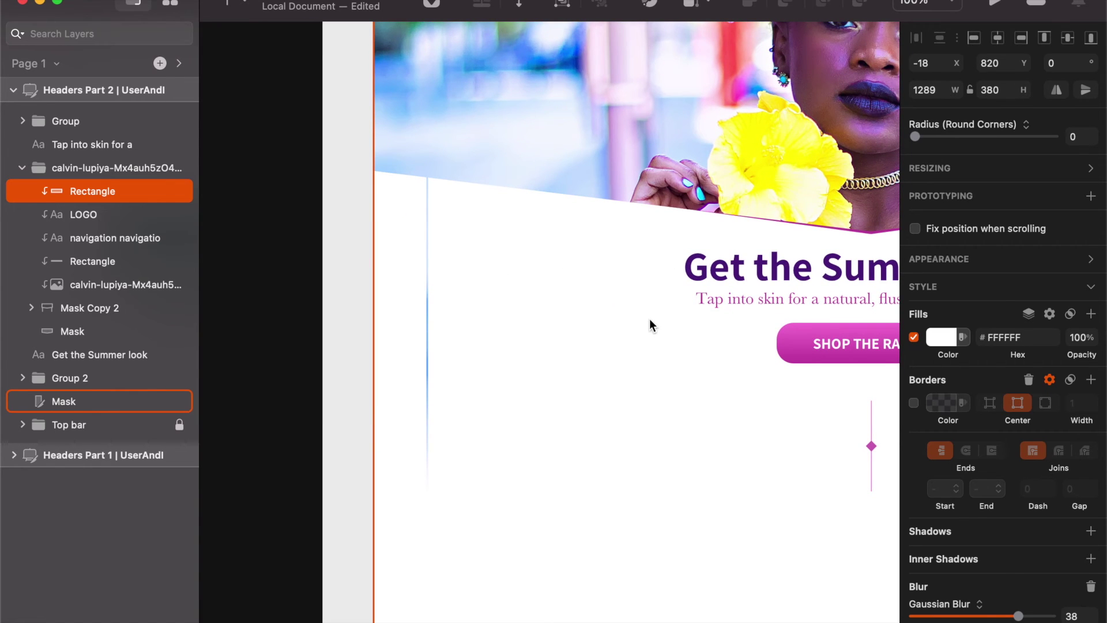
{"action": "key", "text": "shift+Up"}
{"action": "key", "text": "shift+Up"}
{"action": "key", "text": "shift+Up"}
{"action": "key", "text": "shift+Up"}
{"action": "key", "text": "shift+Up"}
{"action": "key", "text": "shift+Up"}
{"action": "key", "text": "shift+Up"}
{"action": "key", "text": "super+period"}
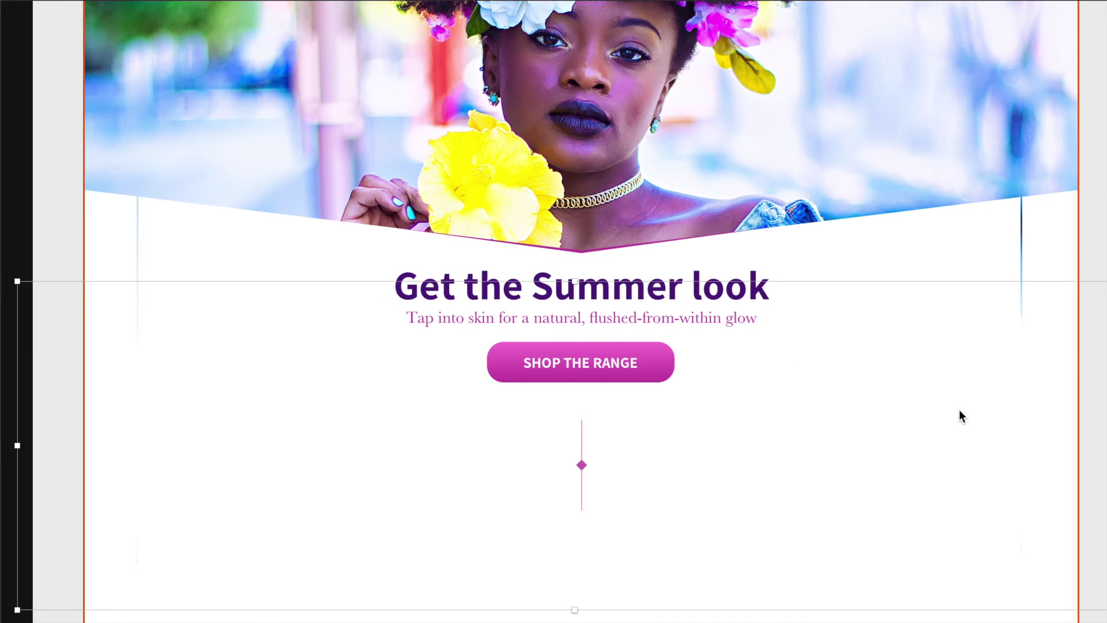
{"action": "left_click", "coordinate": [1092, 447]}
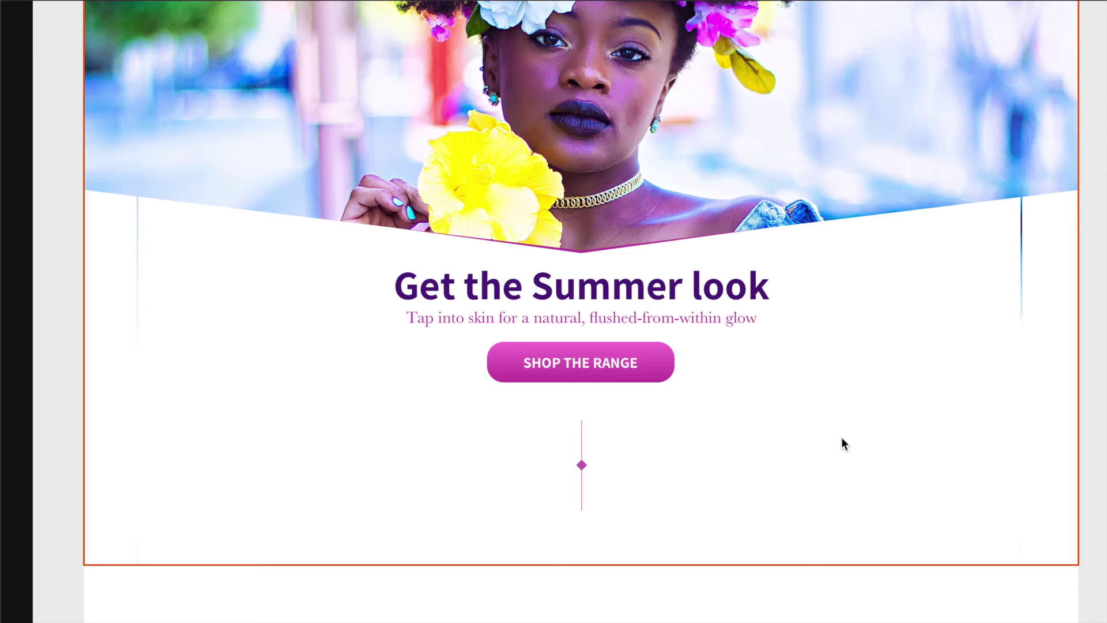
Step: Add a text box about 702 × 168 px below the divider with a placeholder paragraph from "Sed ut perspiciatis" to "aut odit aut"
{"action": "scroll", "coordinate": [842, 438], "scroll_direction": "down", "scroll_amount": 4}
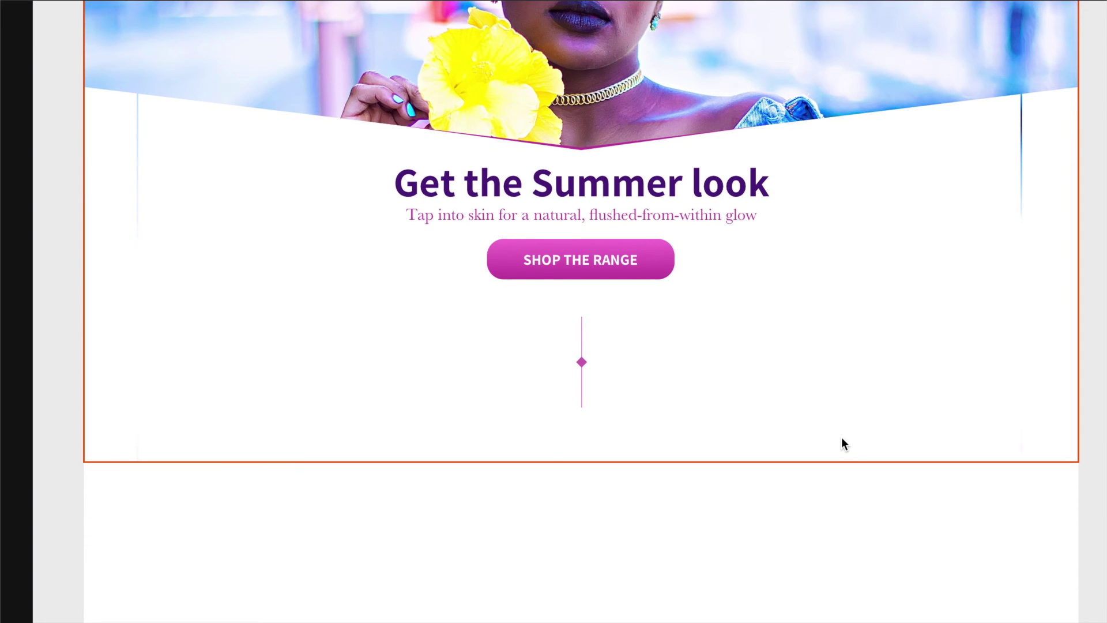
{"action": "key", "text": "super+minus"}
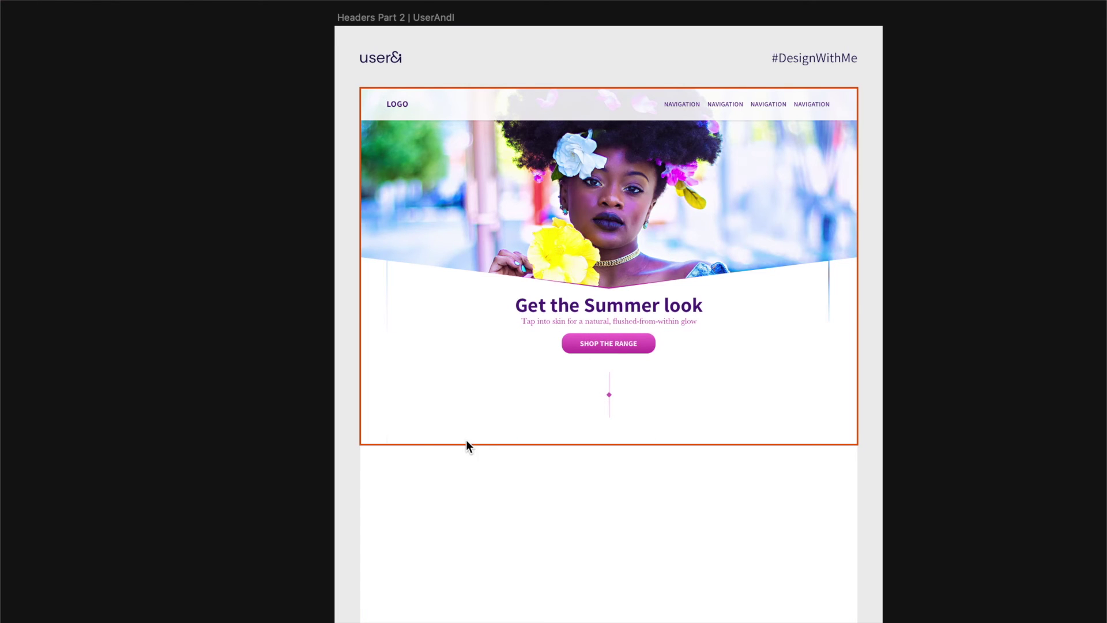
{"action": "key", "text": "r"}
{"action": "left_click_drag", "start_coordinate": [448, 434], "coordinate": [752, 512]}
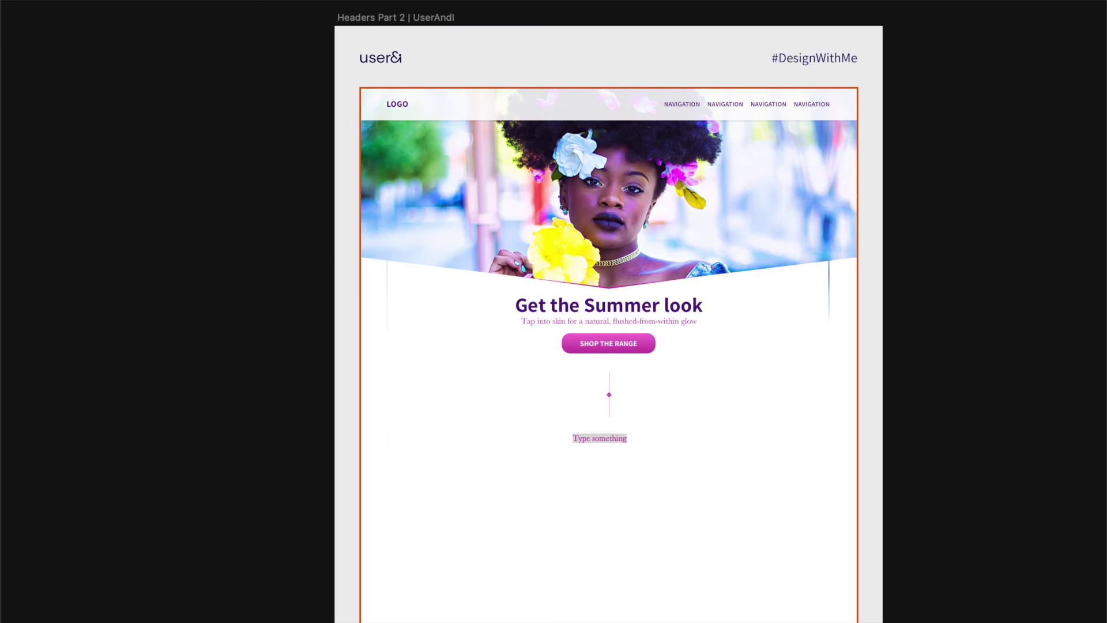
{"action": "type", "text": "Sed ut perspiciatis unde omnis iste natus error sit voluptatem accusantium doloremque laudantium, totam rem aperiam, eaque ipsa quae ab illo inventore veritatis et quasi architecto beatae vitae dicta sunt explicabo. Nemo enim ipsam voluptatem quia voluptas sit aspernatur aut odit aut"}
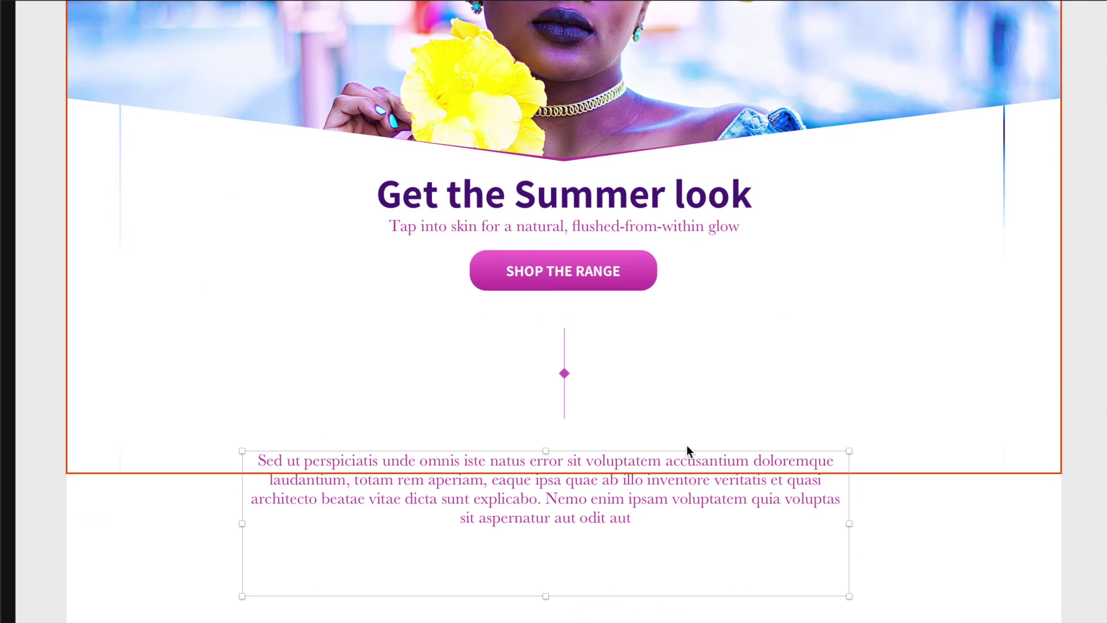
Step: Examine the complete header composition from the logo and navigation down to the divider and new paragraph
{"action": "scroll", "coordinate": [588, 360], "scroll_direction": "up", "scroll_amount": 3}
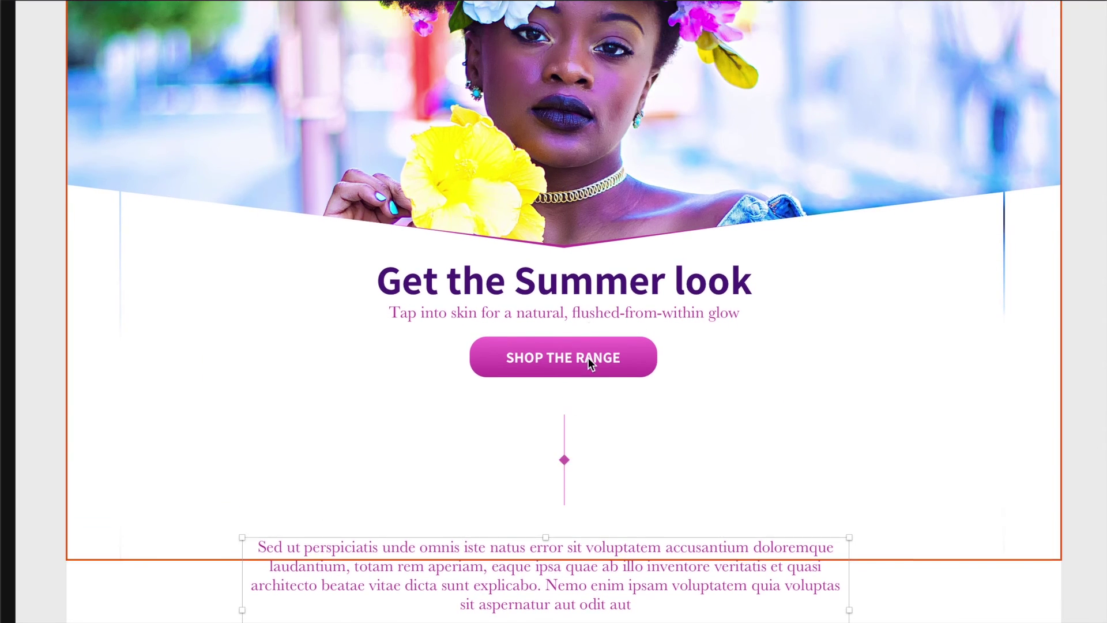
{"action": "scroll", "coordinate": [589, 362], "scroll_direction": "up", "scroll_amount": 2}
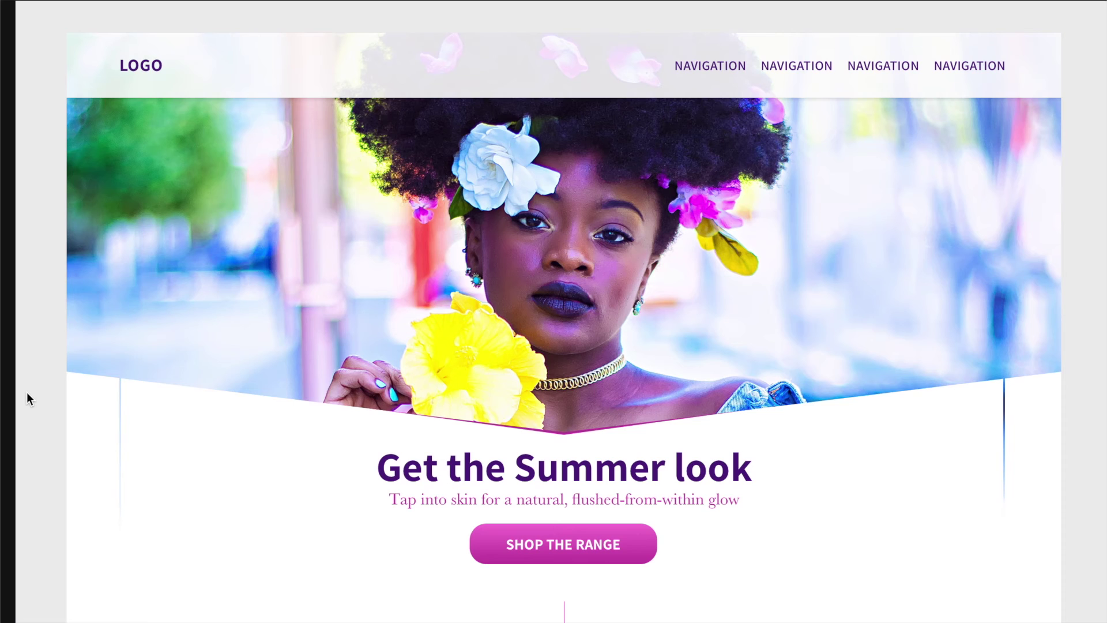
{"action": "scroll", "coordinate": [30, 393], "scroll_direction": "up", "scroll_amount": 2}
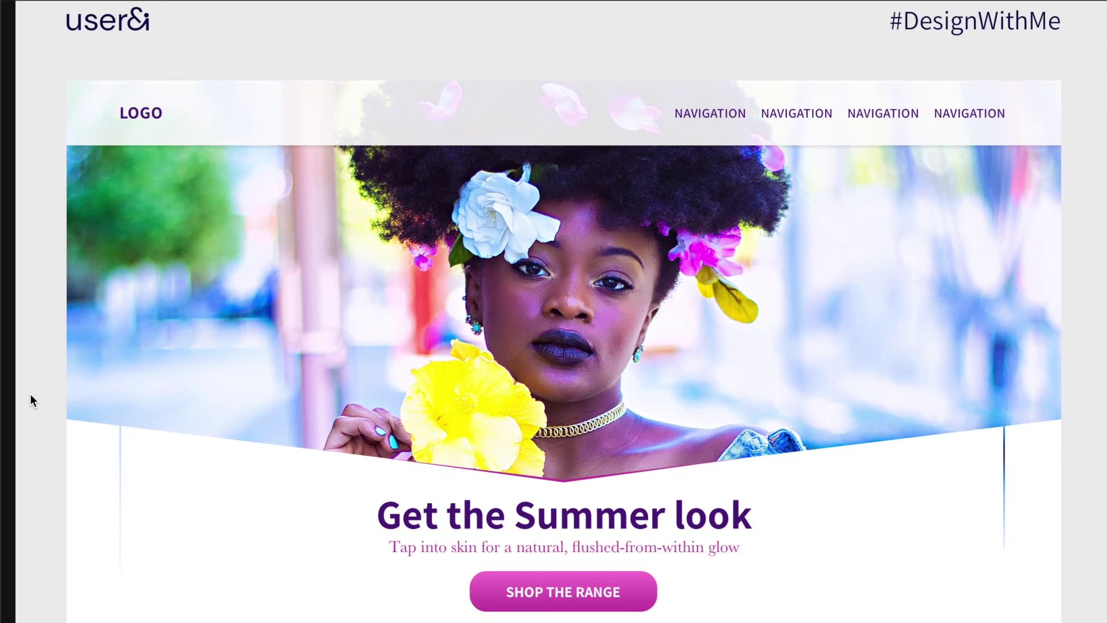
{"action": "scroll", "coordinate": [30, 393], "scroll_direction": "down", "scroll_amount": 2}
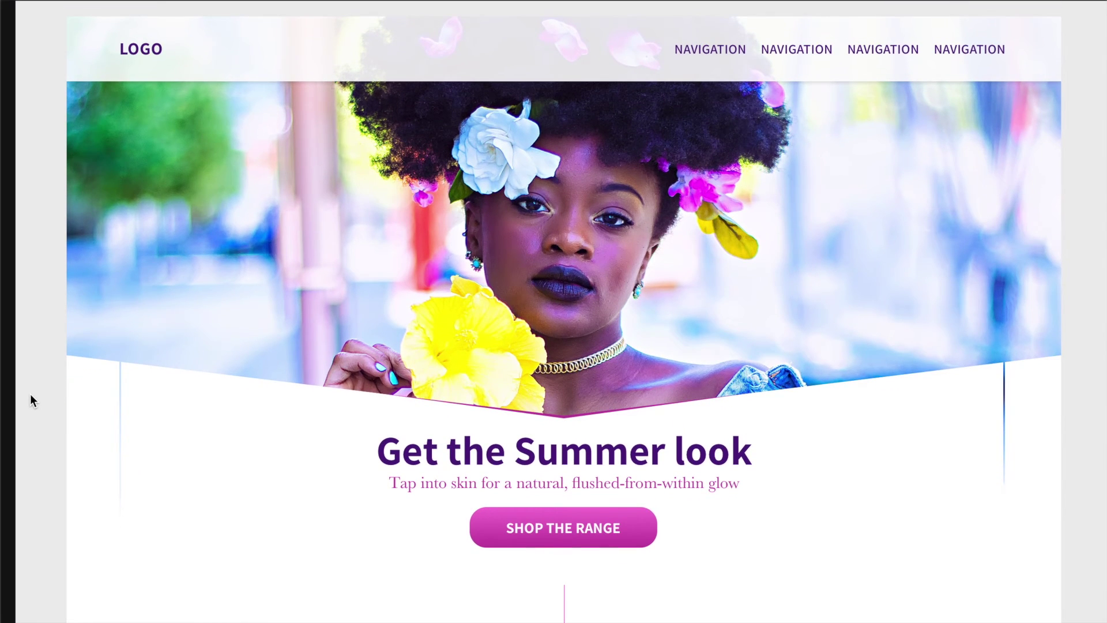
{"action": "scroll", "coordinate": [30, 393], "scroll_direction": "down", "scroll_amount": 1}
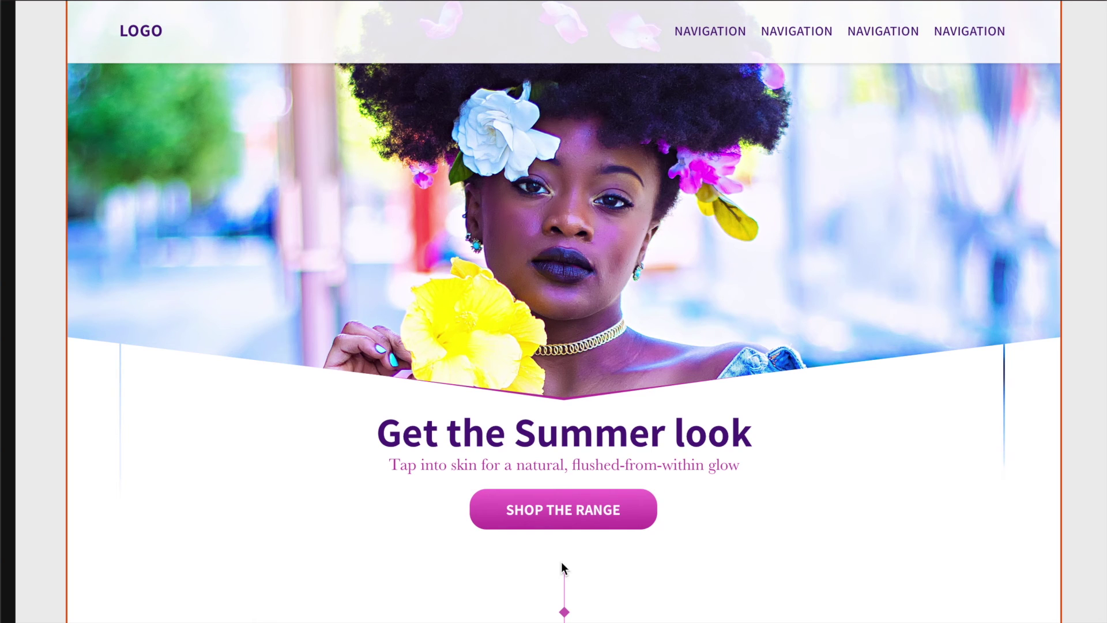
{"action": "scroll", "coordinate": [597, 514], "scroll_direction": "down", "scroll_amount": 3}
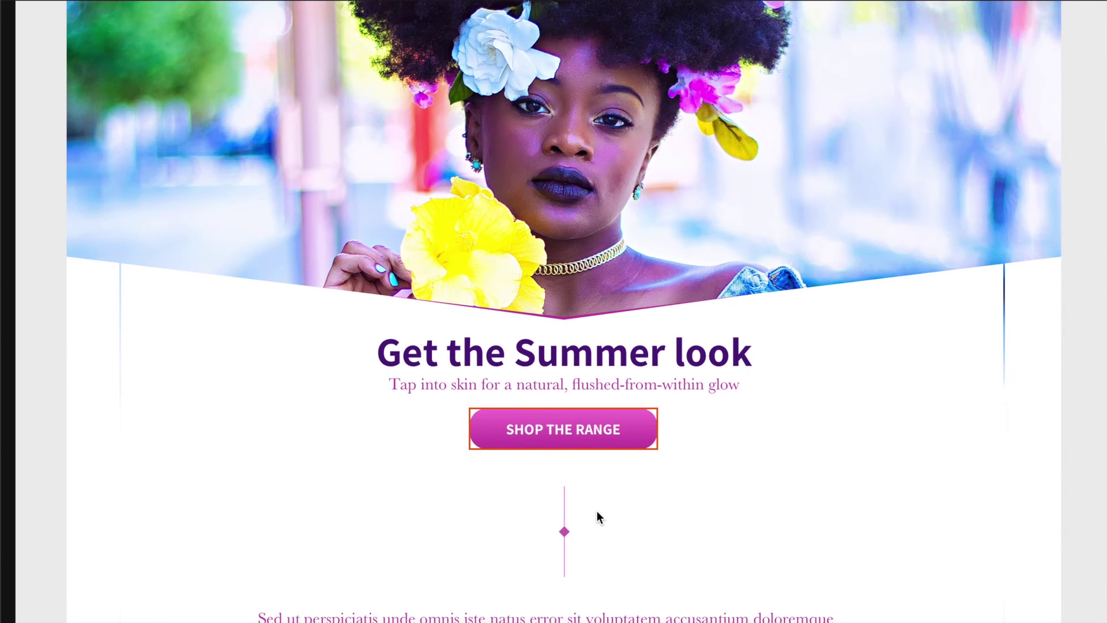
Step: Centre the placeholder paragraph horizontally on the artboard
{"action": "scroll", "coordinate": [597, 511], "scroll_direction": "down", "scroll_amount": 3}
{"action": "left_click", "coordinate": [587, 461]}
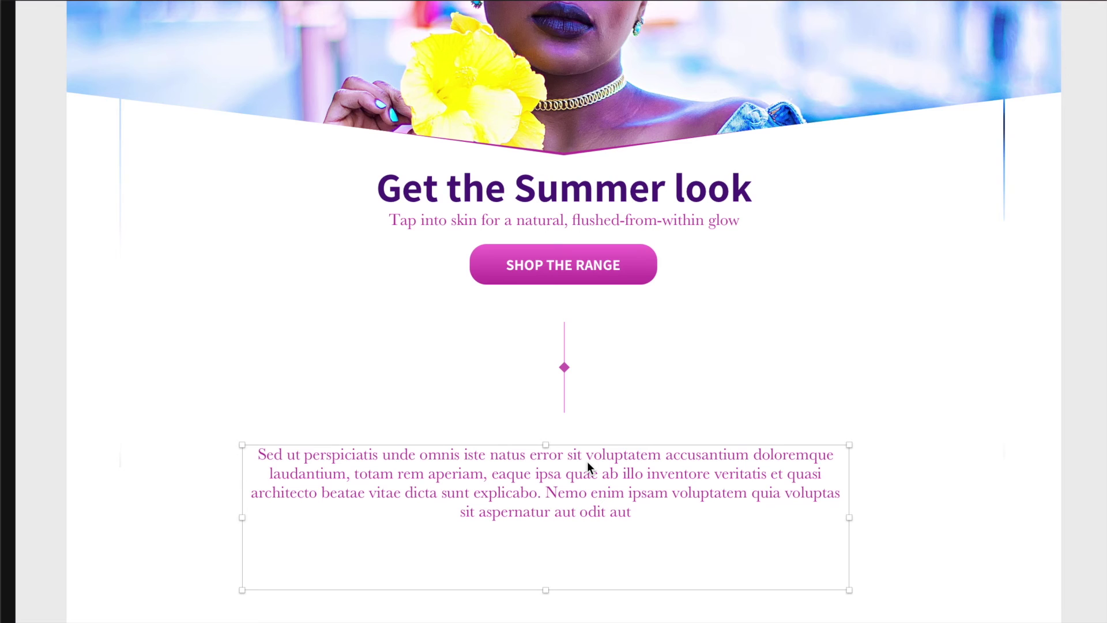
{"action": "key", "text": "super+period"}
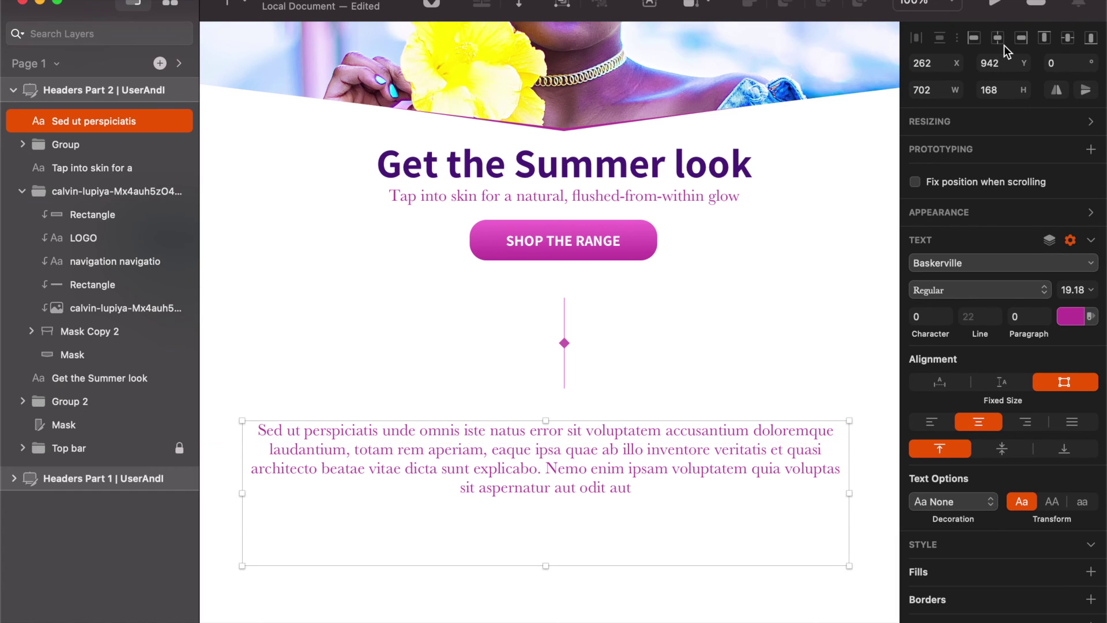
{"action": "left_click", "coordinate": [1005, 39]}
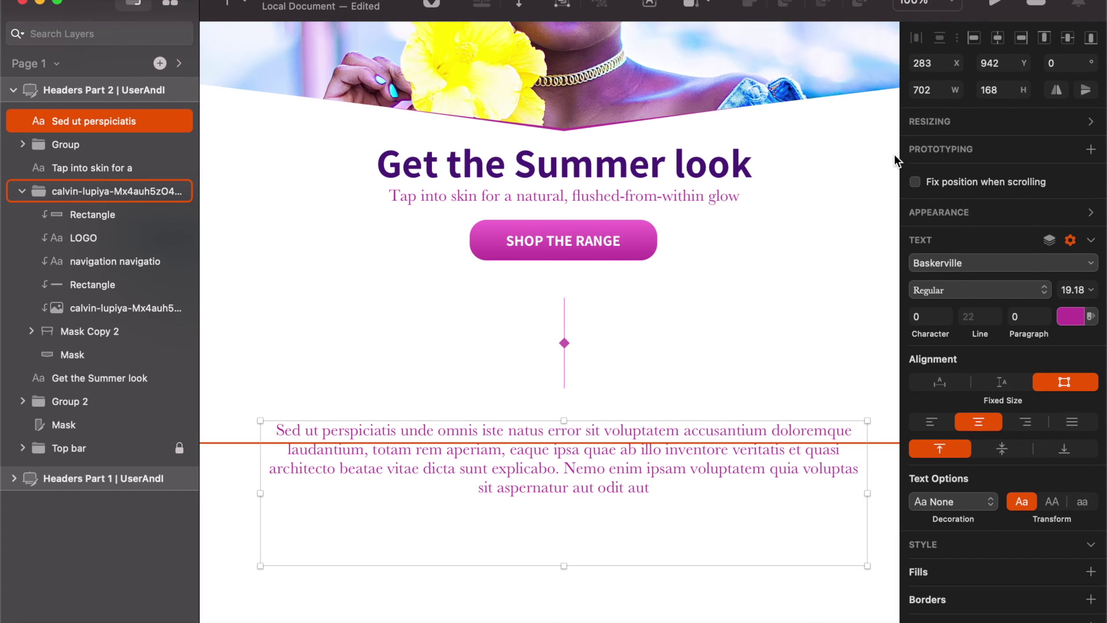
Step: Shorten the paragraph's text box to fit its four lines and move it up slightly towards the divider
{"action": "key", "text": "super+period"}
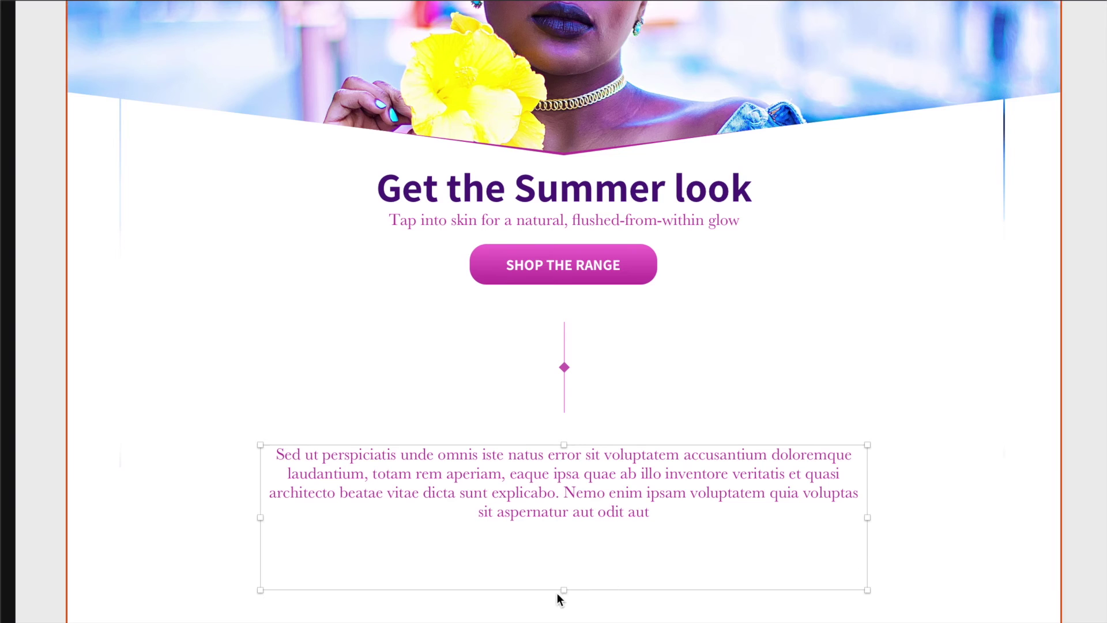
{"action": "left_click_drag", "start_coordinate": [564, 588], "coordinate": [566, 536]}
{"action": "left_click", "coordinate": [662, 558]}
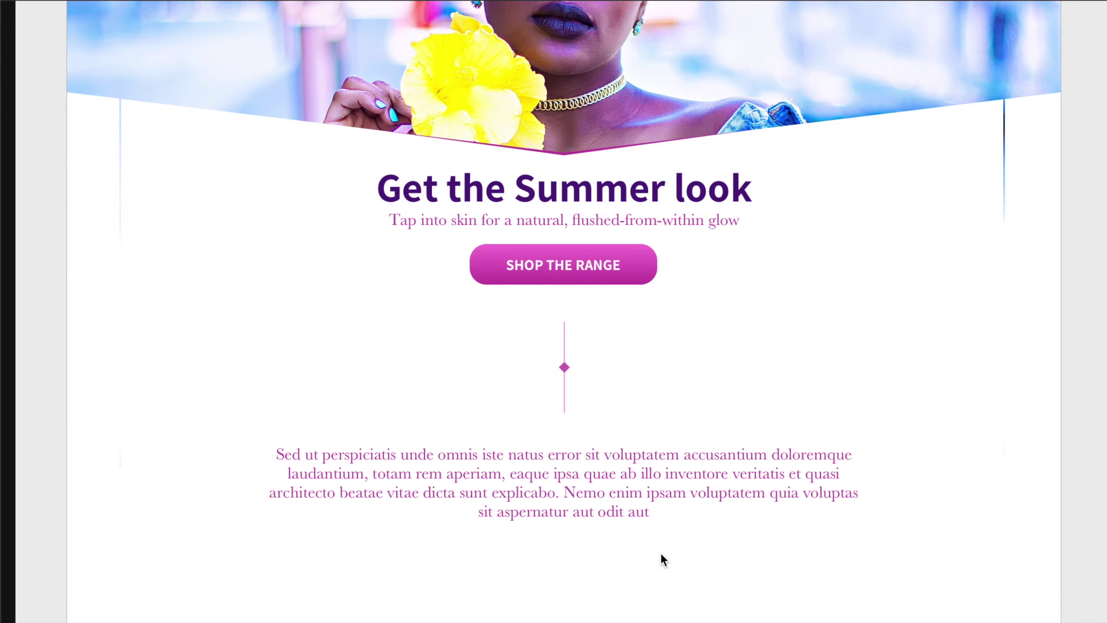
{"action": "left_click_drag", "start_coordinate": [625, 475], "coordinate": [627, 462]}
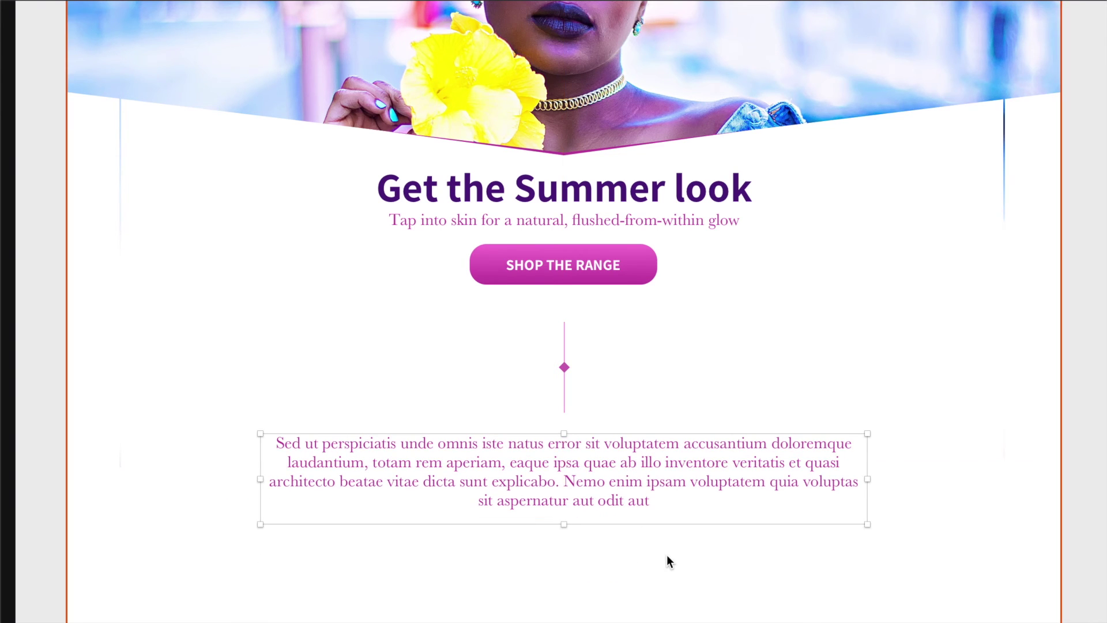
{"action": "left_click", "coordinate": [668, 556]}
{"action": "scroll", "coordinate": [667, 556], "scroll_direction": "up", "scroll_amount": 2}
{"action": "left_click", "coordinate": [565, 425]}
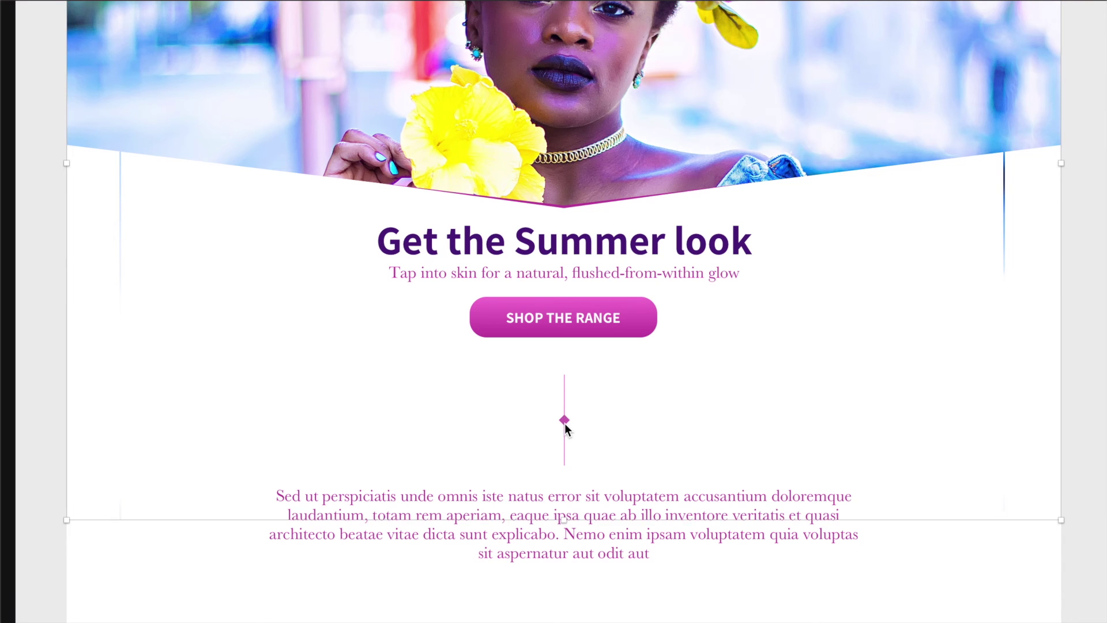
{"action": "left_click_drag", "start_coordinate": [565, 424], "coordinate": [566, 410]}
{"action": "key", "text": "ctrl+z"}
Step: Move the line-and-diamond divider up slightly towards the SHOP THE RANGE button
{"action": "double_click", "coordinate": [564, 419]}
{"action": "left_click", "coordinate": [564, 418]}
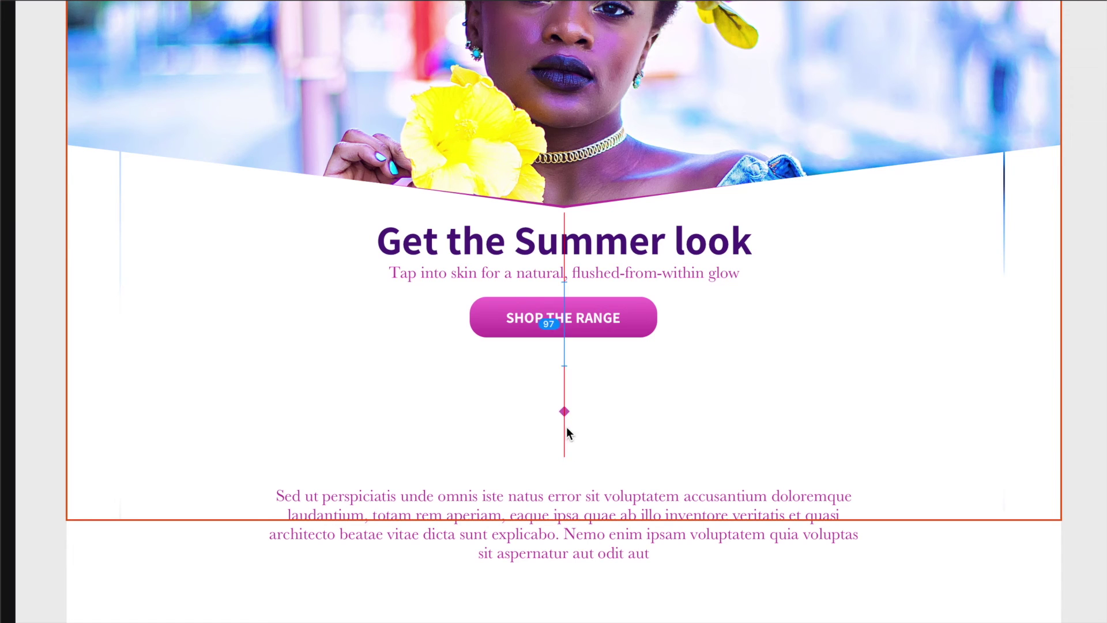
{"action": "left_click", "coordinate": [811, 594]}
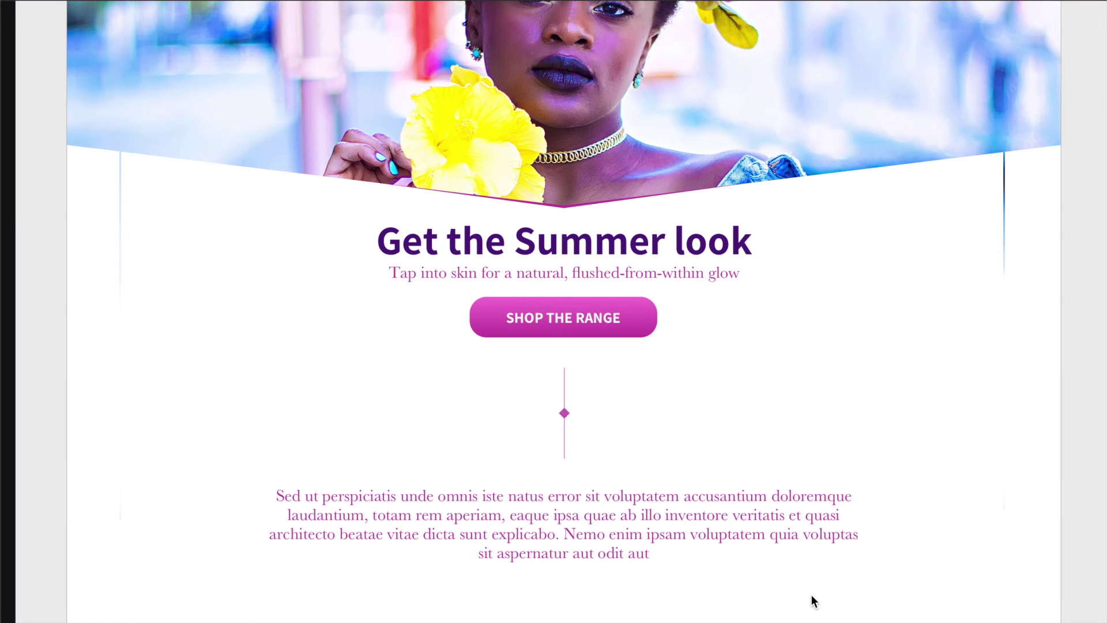
Step: Scale the placeholder paragraph, including its text size, to 90% about its centre
{"action": "scroll", "coordinate": [802, 545], "scroll_direction": "up", "scroll_amount": 1}
{"action": "left_click", "coordinate": [728, 568]}
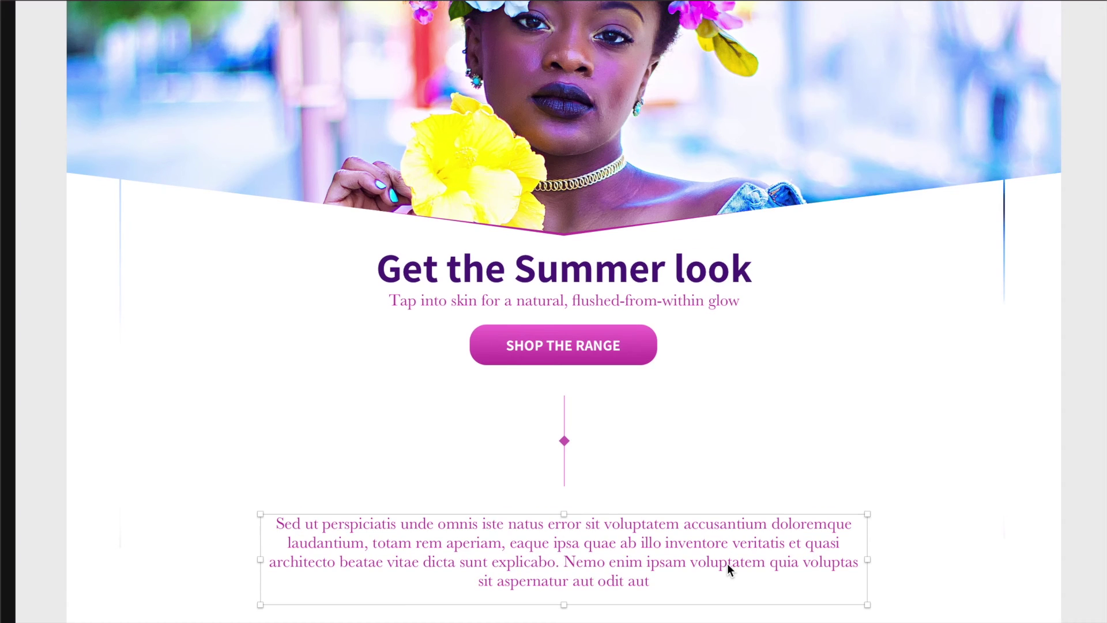
{"action": "left_click", "coordinate": [728, 563]}
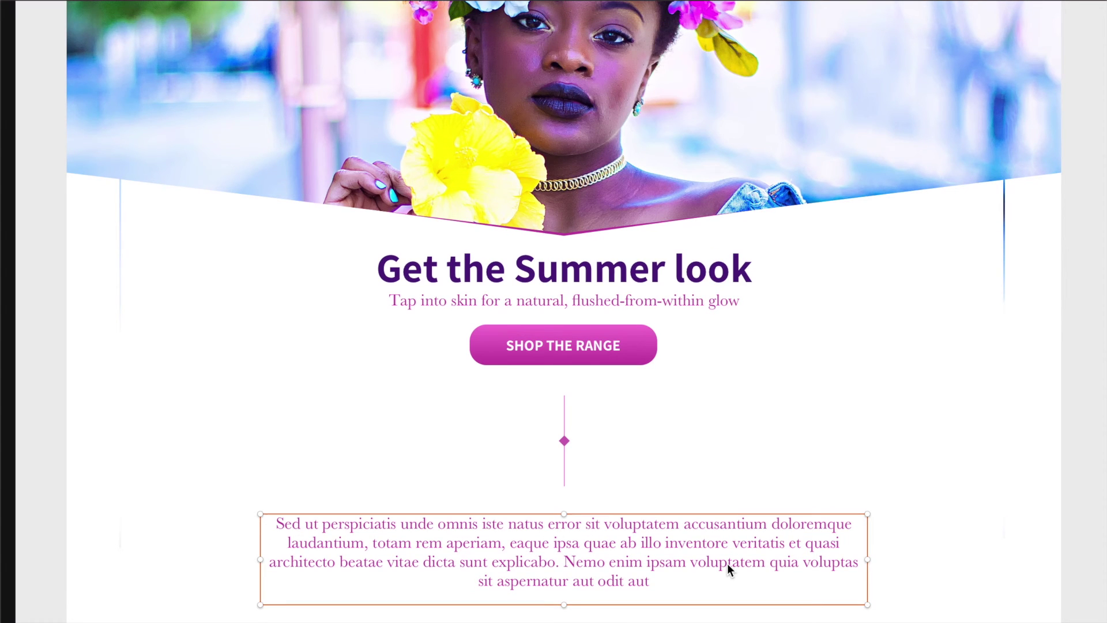
{"action": "key", "text": "super+."}
{"action": "type", "text": "90"}
{"action": "key", "text": "Return"}
{"action": "key", "text": "Return"}
{"action": "key", "text": "super+."}
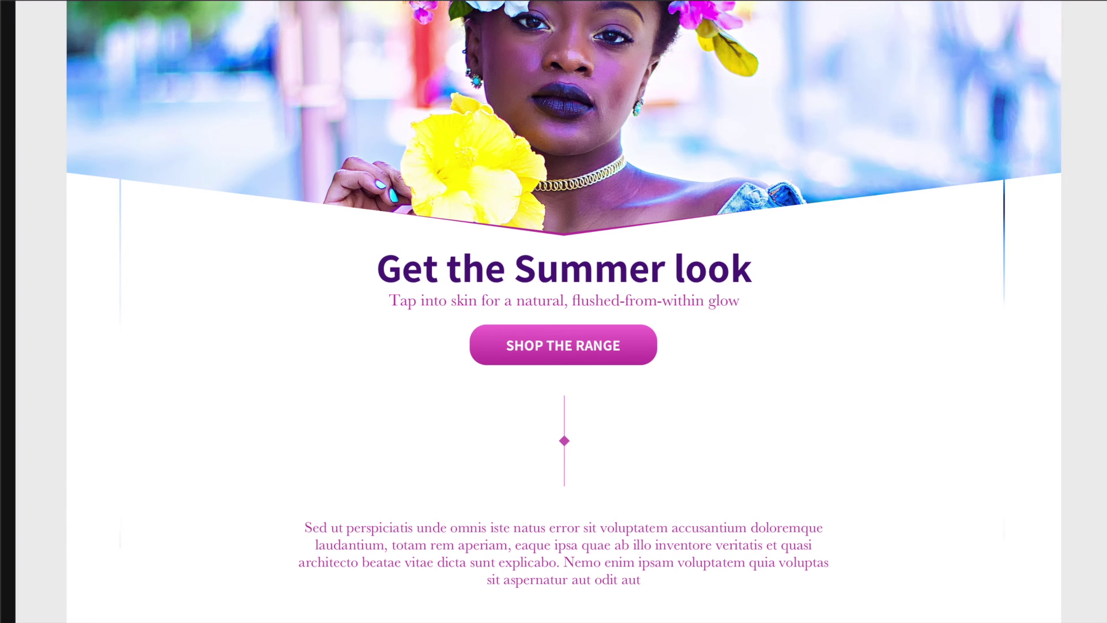
{"action": "left_click", "coordinate": [920, 346]}
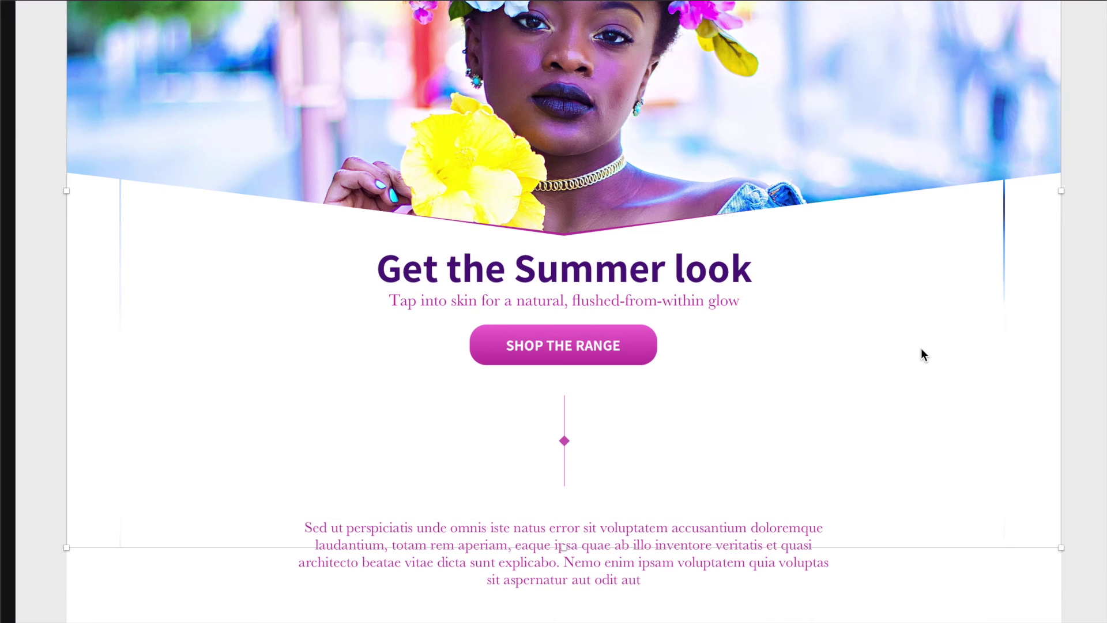
Step: Review the page design from the navigation bar and hero photo down to the empty area below the placeholder paragraph
{"action": "scroll", "coordinate": [923, 349], "scroll_direction": "up", "scroll_amount": 5}
{"action": "scroll", "coordinate": [922, 350], "scroll_direction": "up", "scroll_amount": 2}
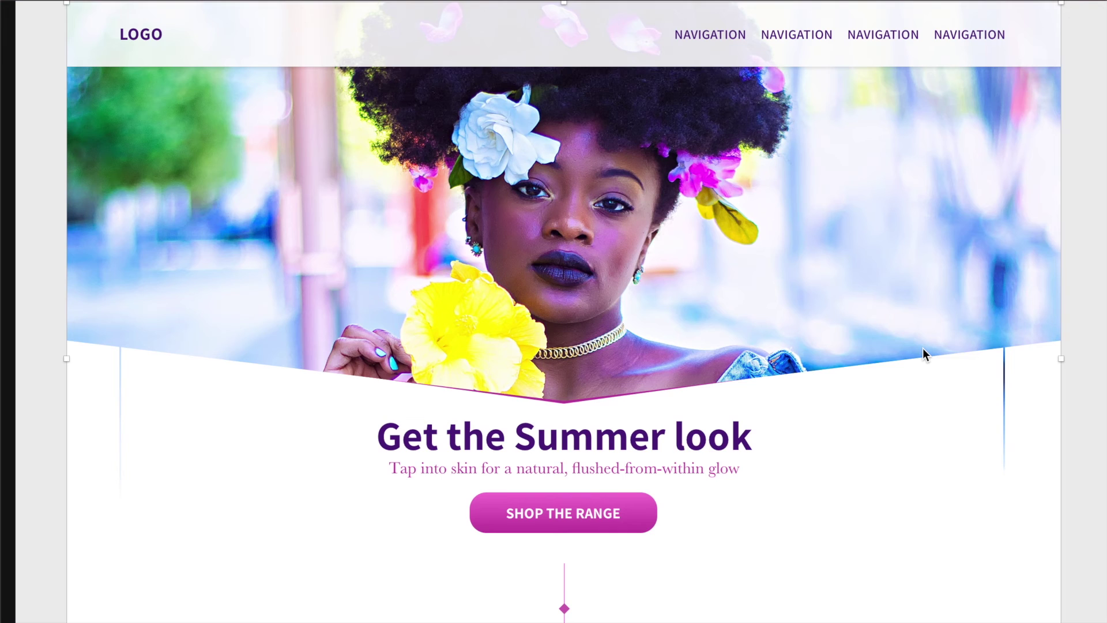
{"action": "left_click", "coordinate": [1080, 387]}
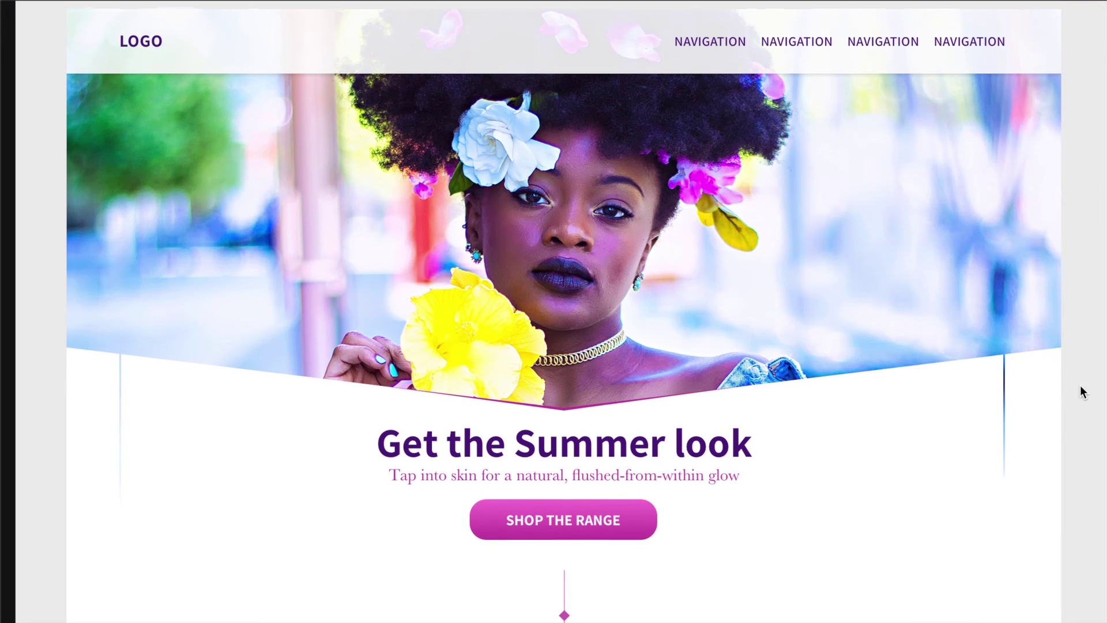
{"action": "scroll", "coordinate": [1081, 386], "scroll_direction": "down", "scroll_amount": 2}
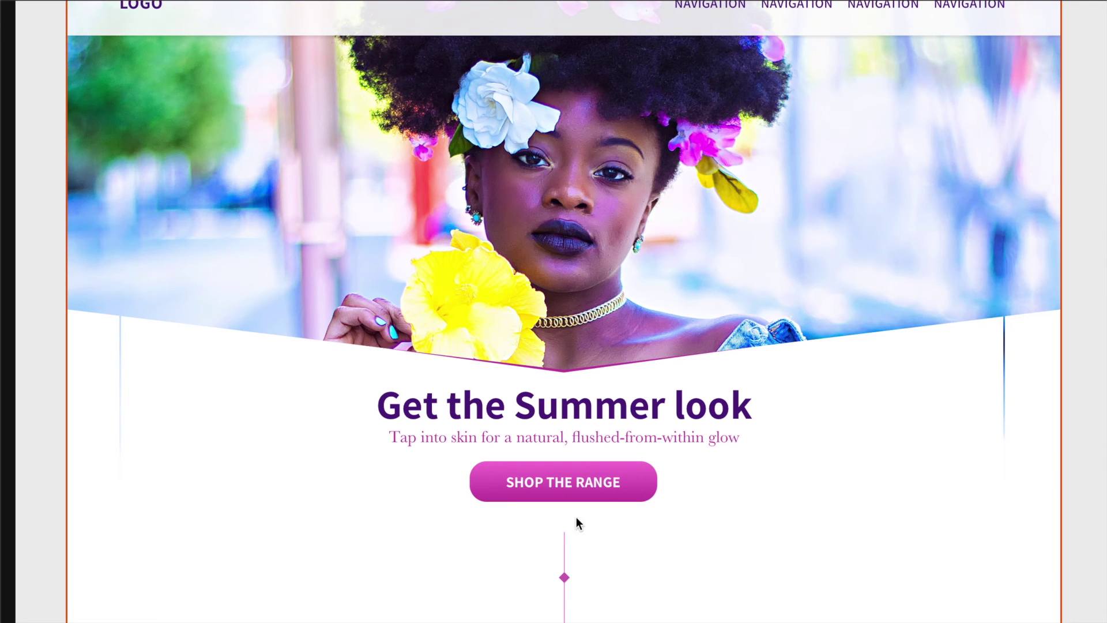
{"action": "scroll", "coordinate": [728, 485], "scroll_direction": "up", "scroll_amount": 2}
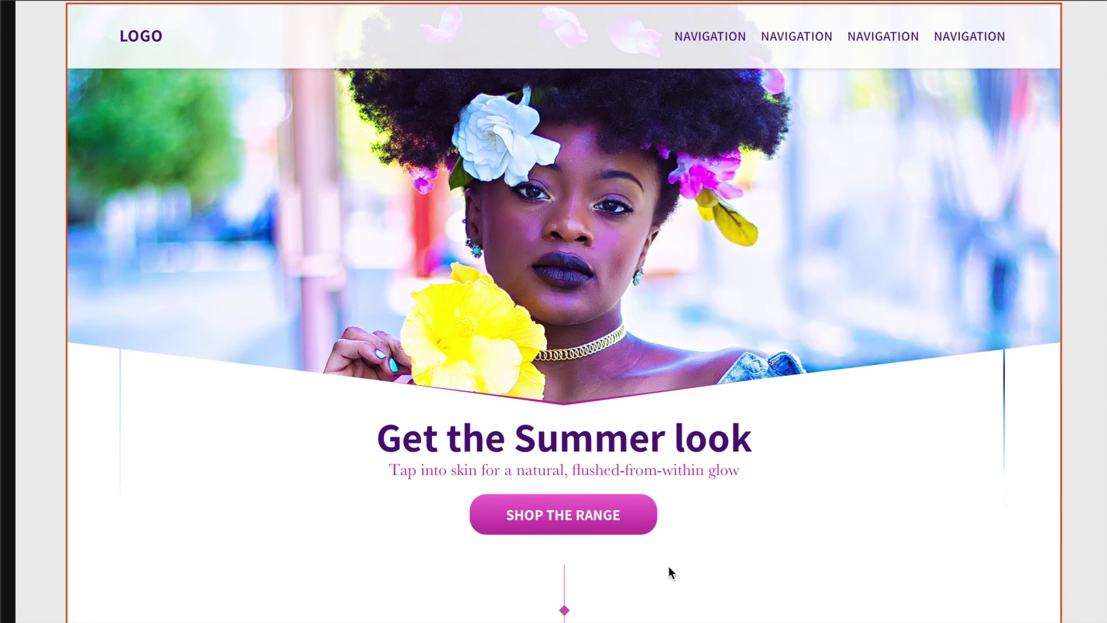
{"action": "scroll", "coordinate": [746, 538], "scroll_direction": "down", "scroll_amount": 3}
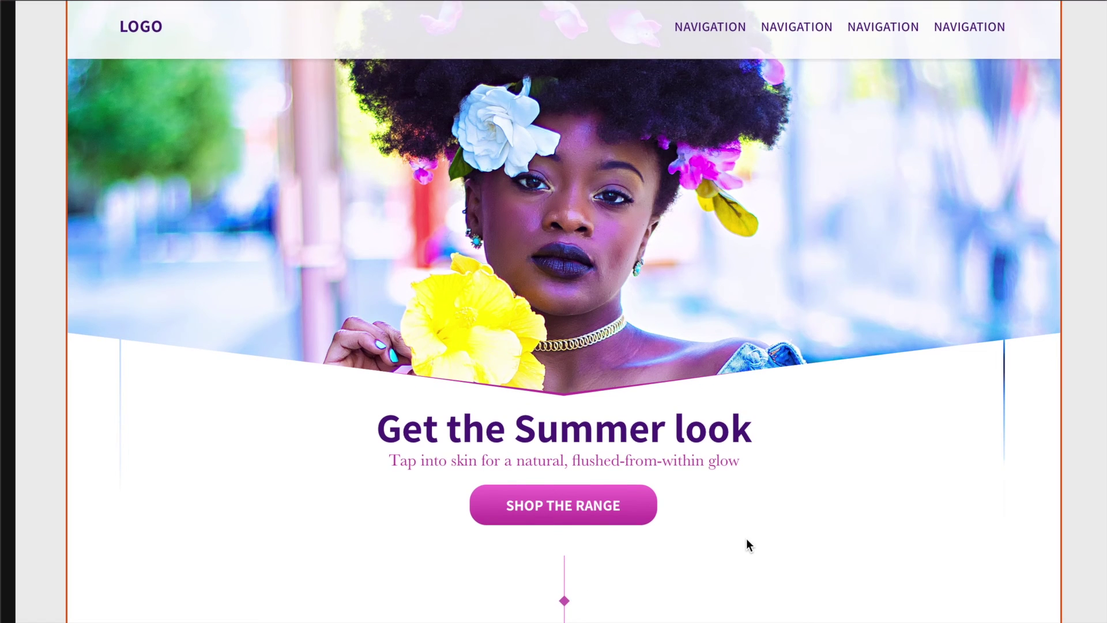
{"action": "scroll", "coordinate": [747, 544], "scroll_direction": "down", "scroll_amount": 15}
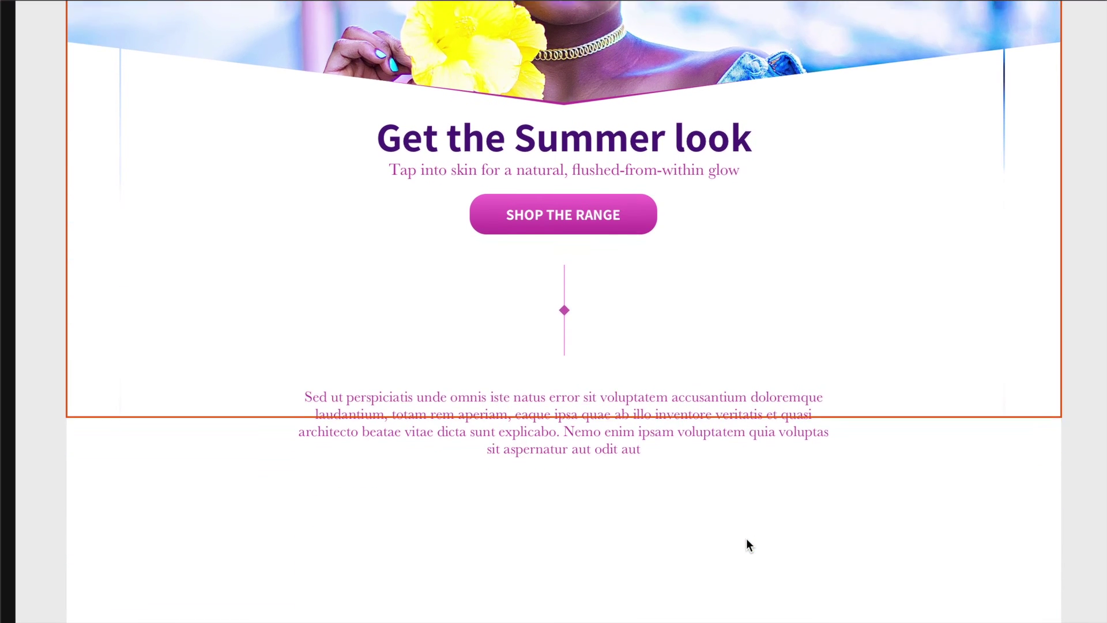
{"action": "scroll", "coordinate": [747, 538], "scroll_direction": "down", "scroll_amount": 5}
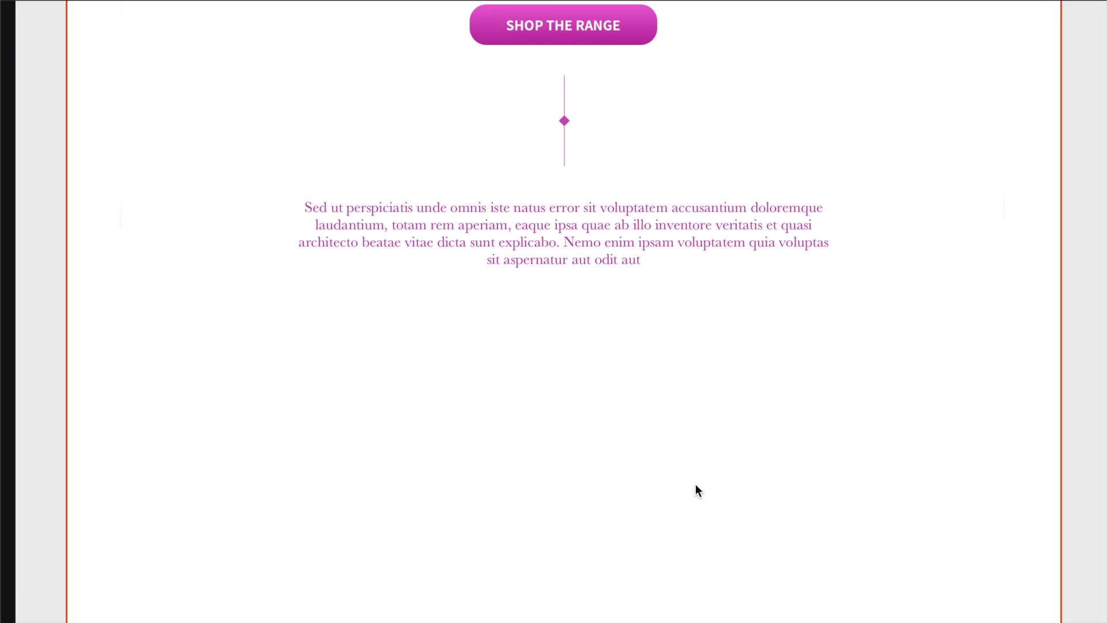
Step: Show the layout grid and draw a rectangle about 167 × 220 px below the placeholder paragraph
{"action": "key", "text": "ctrl+l"}
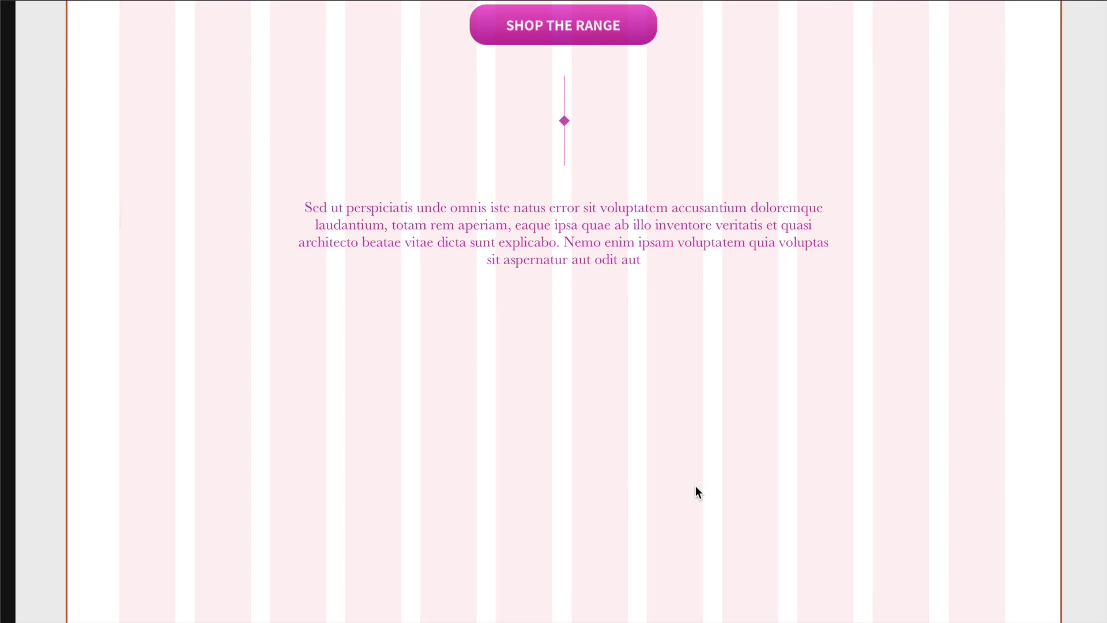
{"action": "key", "text": "super+period"}
{"action": "key", "text": "r"}
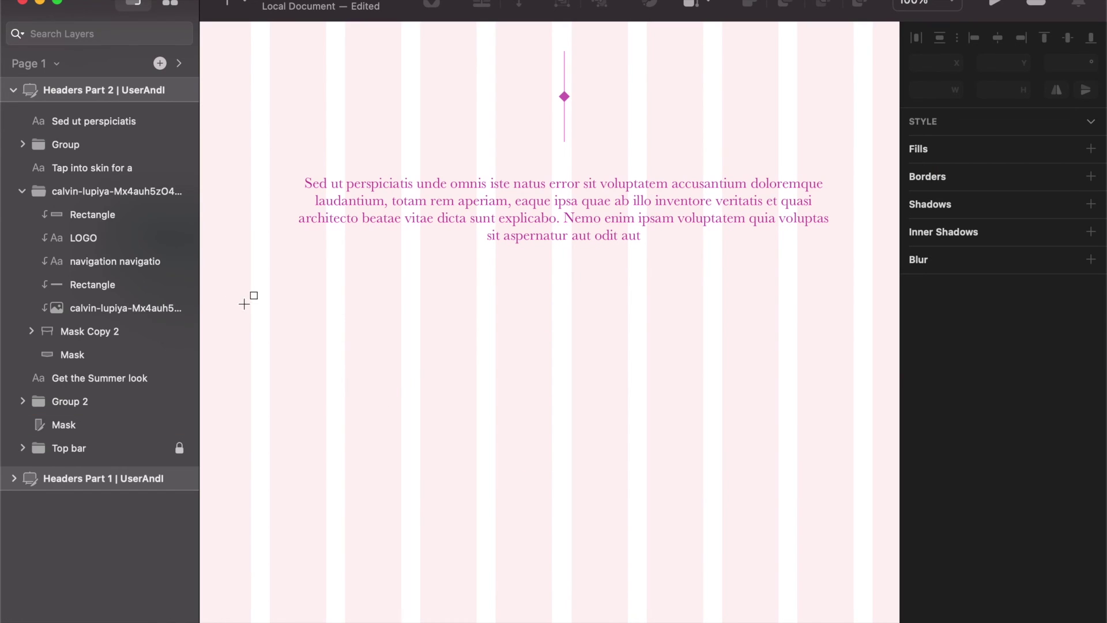
{"action": "left_click_drag", "start_coordinate": [238, 288], "coordinate": [383, 478]}
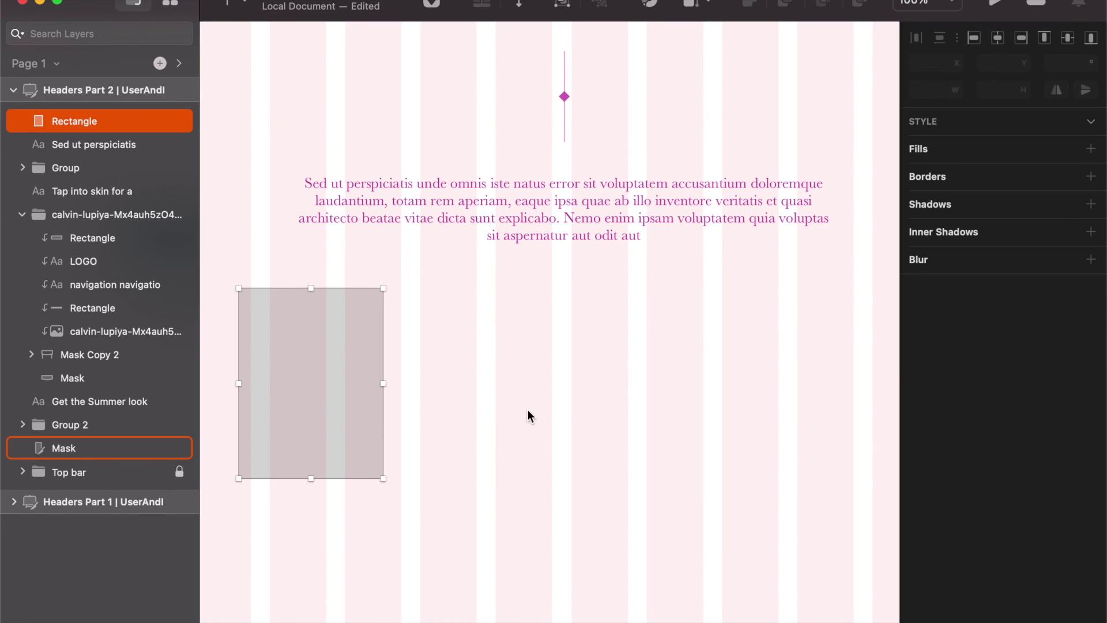
Step: Duplicate the rectangle three times to the side, forming a row of four below the paragraph
{"action": "left_click_drag", "start_coordinate": [297, 408], "coordinate": [567, 409]}
{"action": "left_click_drag", "start_coordinate": [479, 409], "coordinate": [697, 402]}
{"action": "key", "text": "super+d"}
{"action": "key", "text": "space"}
{"action": "left_click_drag", "start_coordinate": [762, 442], "coordinate": [568, 458]}
{"action": "left_click_drag", "start_coordinate": [551, 412], "coordinate": [700, 397]}
Step: Centre the row of four rectangles horizontally on the artboard by grouping them, aligning the group and ungrouping it again
{"action": "key", "text": "super+minus"}
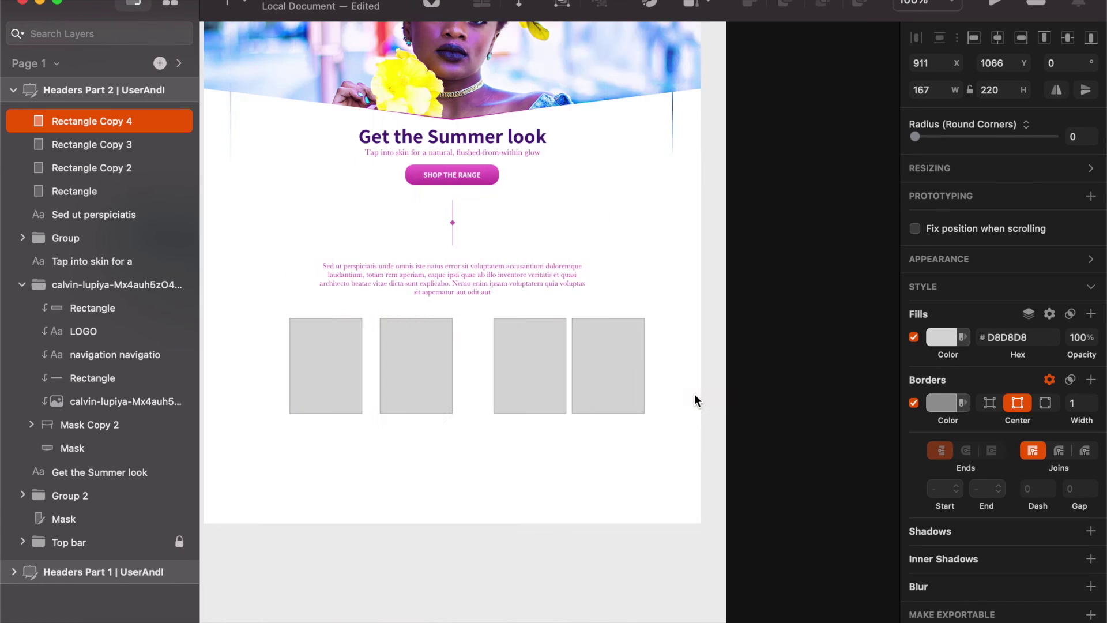
{"action": "left_click", "coordinate": [545, 385], "text": "shift"}
{"action": "left_click", "coordinate": [386, 375], "text": "shift"}
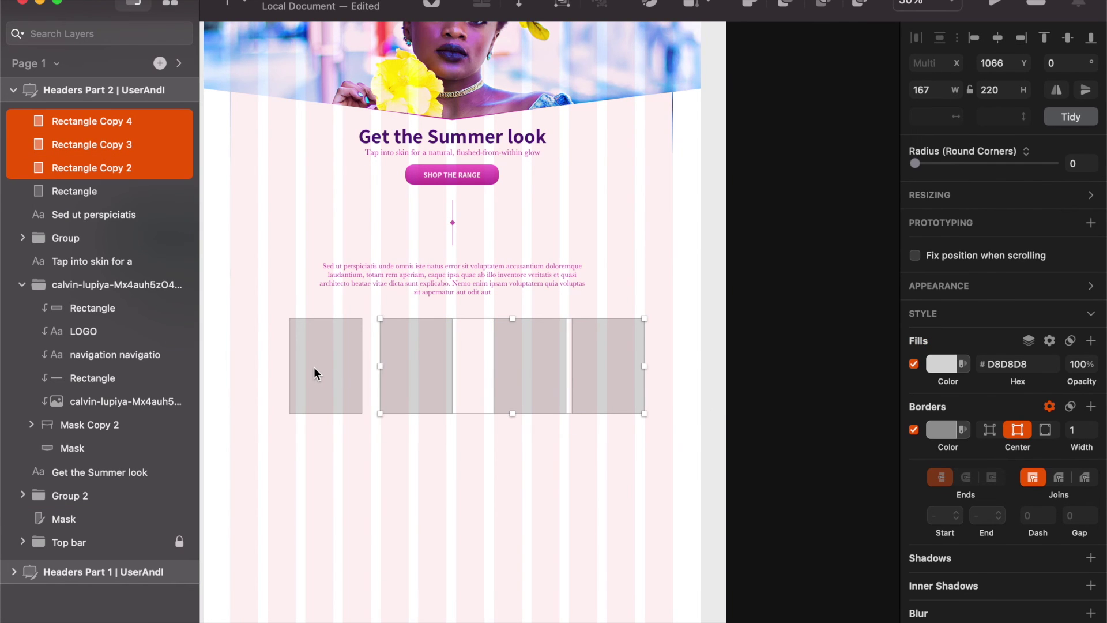
{"action": "left_click", "coordinate": [317, 367], "text": "shift"}
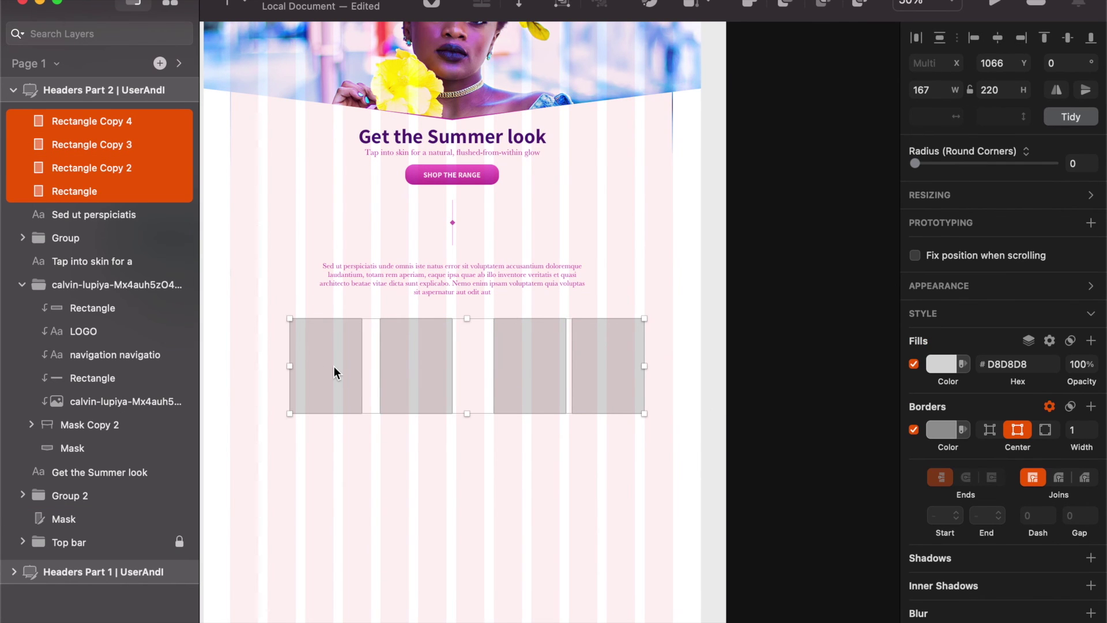
{"action": "left_click", "coordinate": [997, 41]}
{"action": "key", "text": "super+z"}
{"action": "key", "text": "super+g"}
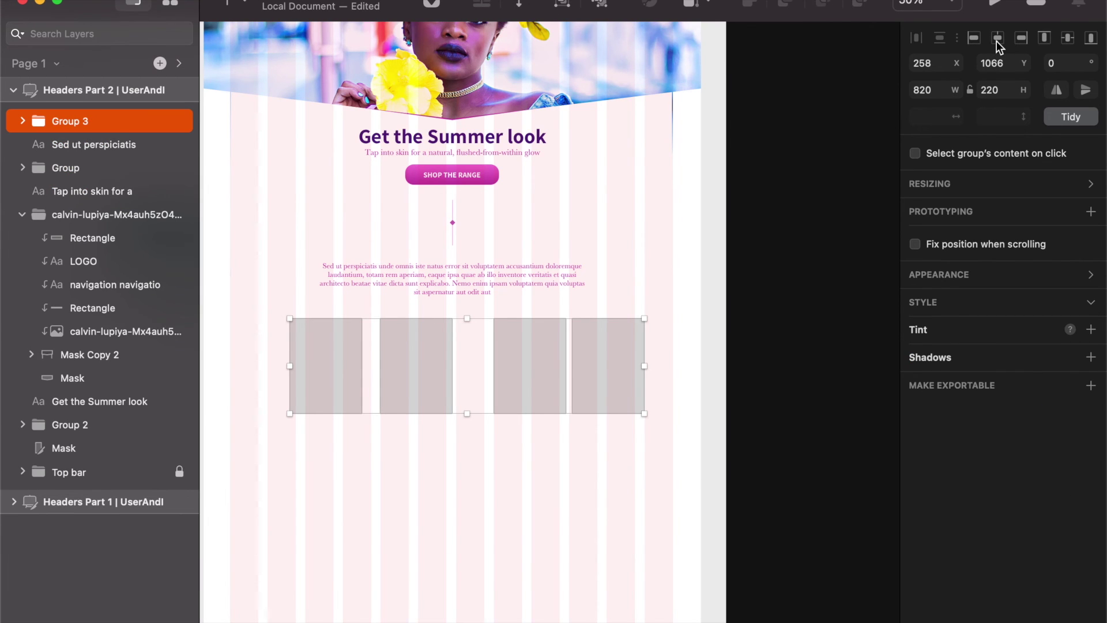
{"action": "left_click", "coordinate": [997, 40]}
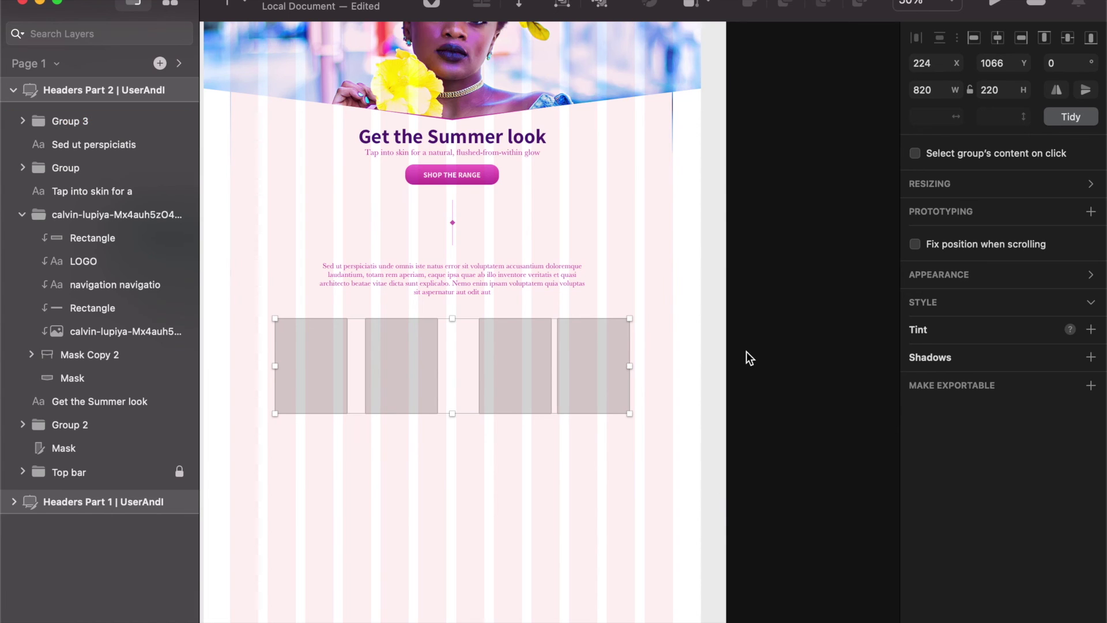
{"action": "key", "text": "shift+super+g"}
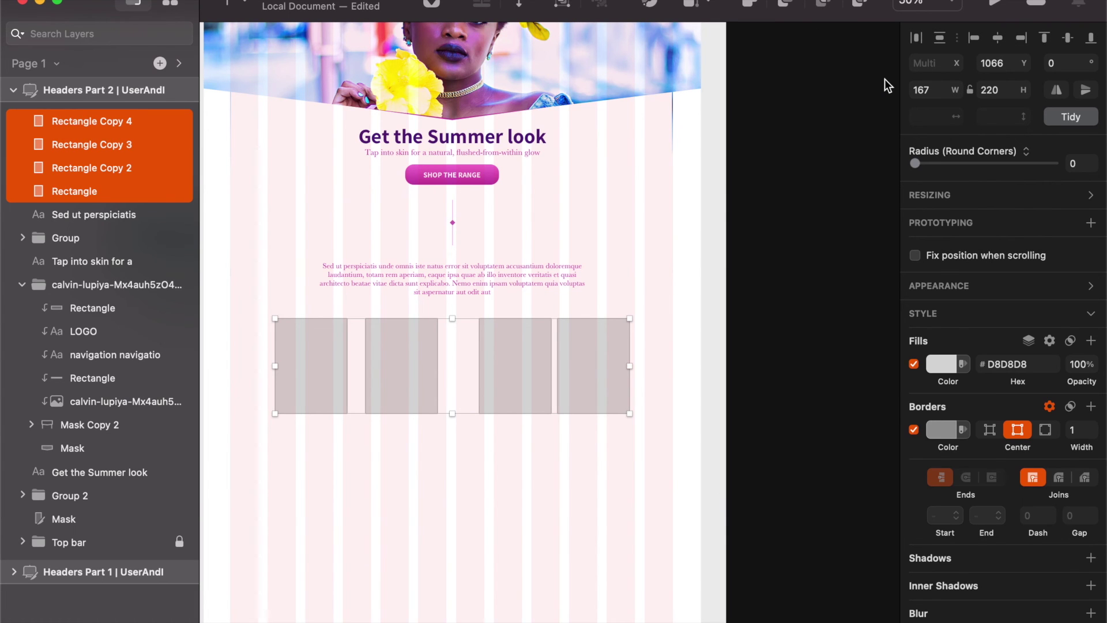
Step: Distribute the four rectangles horizontally with equal gaps, placing them on sub-pixel values
{"action": "left_click", "coordinate": [915, 37]}
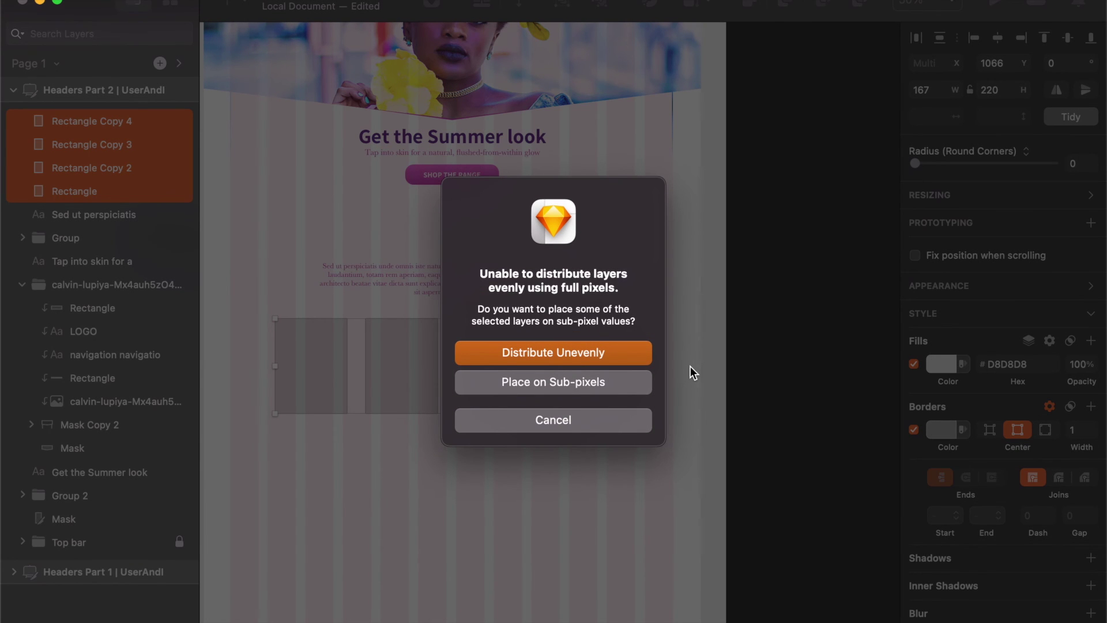
{"action": "left_click", "coordinate": [601, 383]}
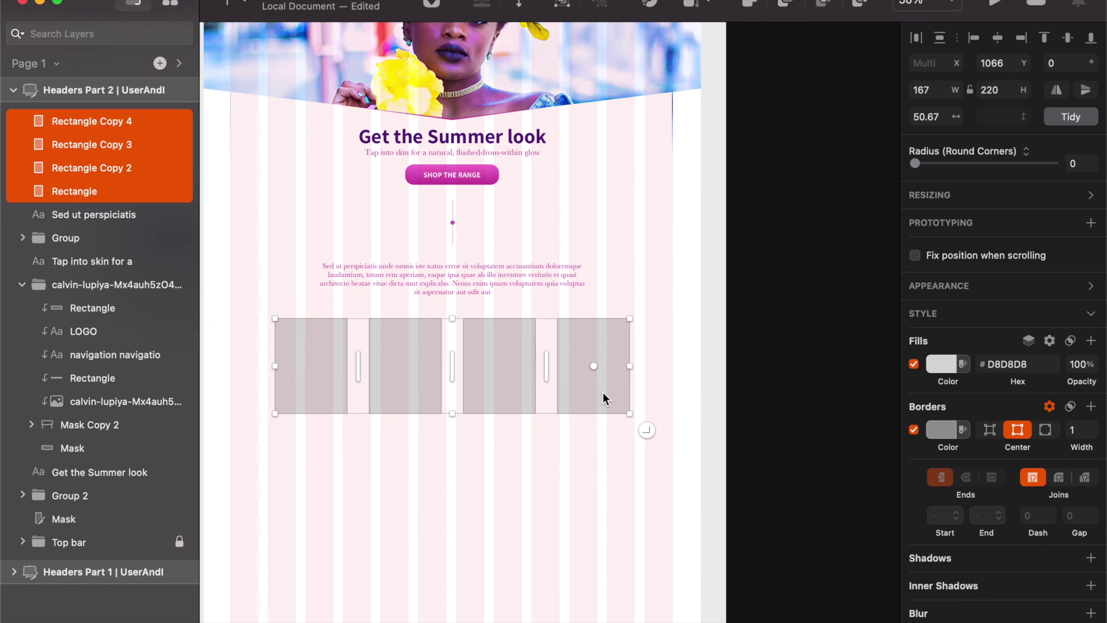
{"action": "left_click_drag", "start_coordinate": [576, 388], "coordinate": [643, 384]}
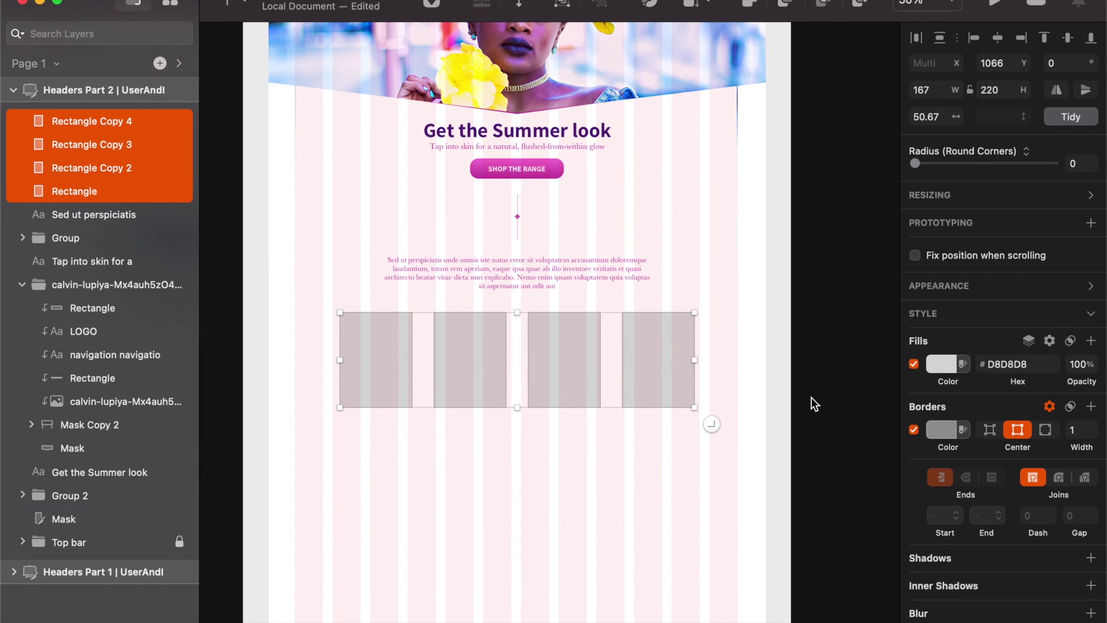
Step: Turn off the borders of the four rectangles and set their corner radius to 4
{"action": "left_click", "coordinate": [915, 430]}
{"action": "left_click", "coordinate": [1078, 163]}
{"action": "type", "text": "3"}
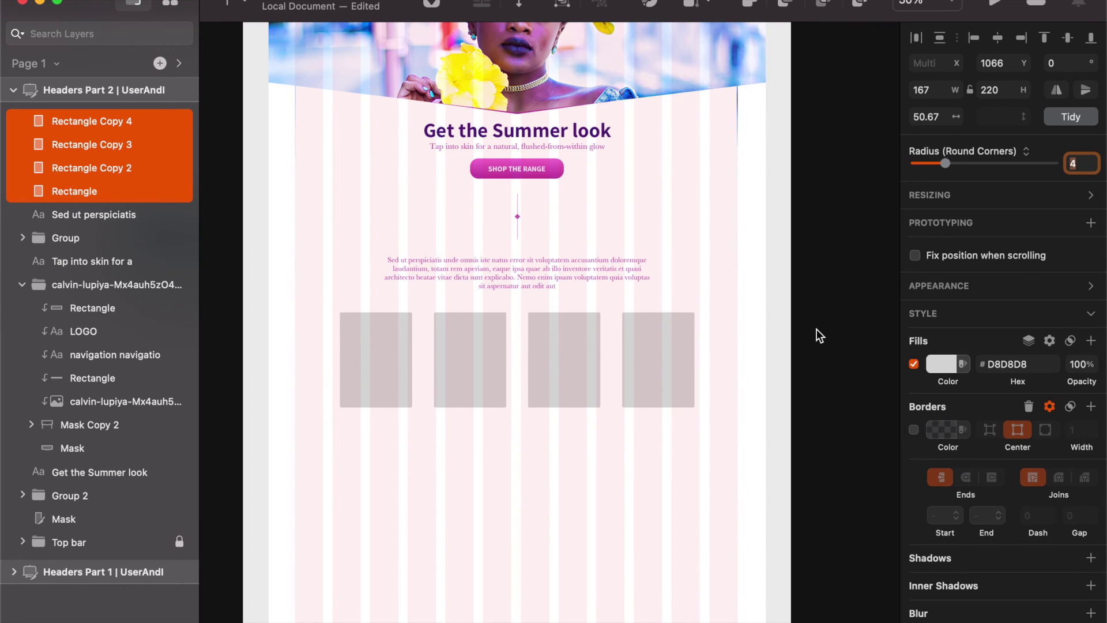
{"action": "key", "text": "Return"}
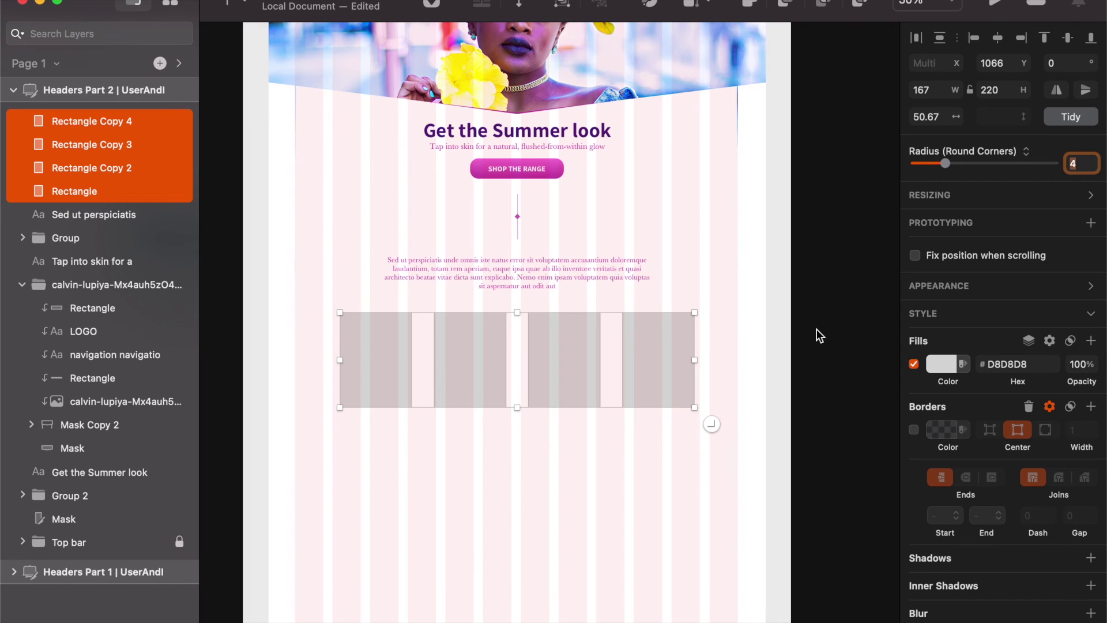
Step: Move the row of four rectangles up slightly towards the paragraph and hide the interface and layout grid
{"action": "key", "text": "super+period"}
{"action": "key", "text": "super+plus"}
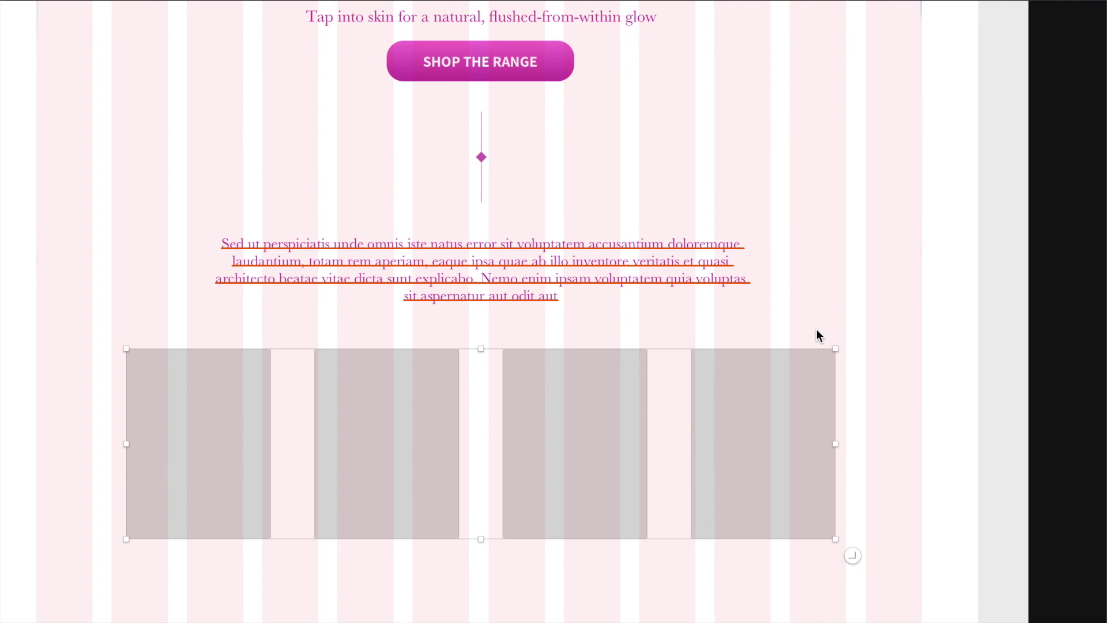
{"action": "mouse_move", "coordinate": [714, 398]}
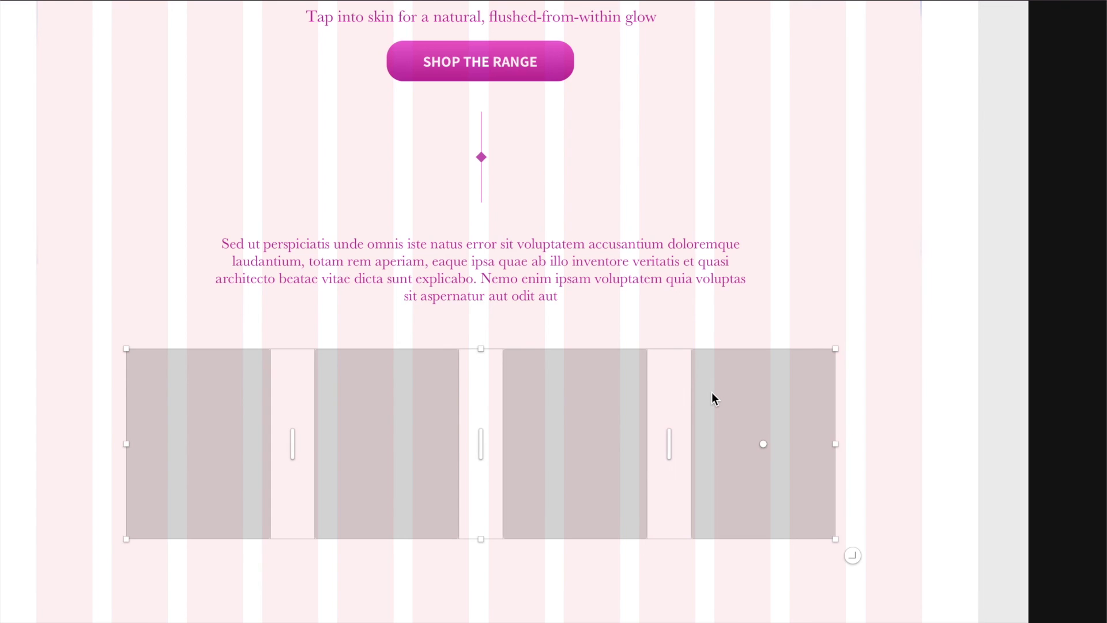
{"action": "left_click_drag", "start_coordinate": [712, 391], "coordinate": [711, 390]}
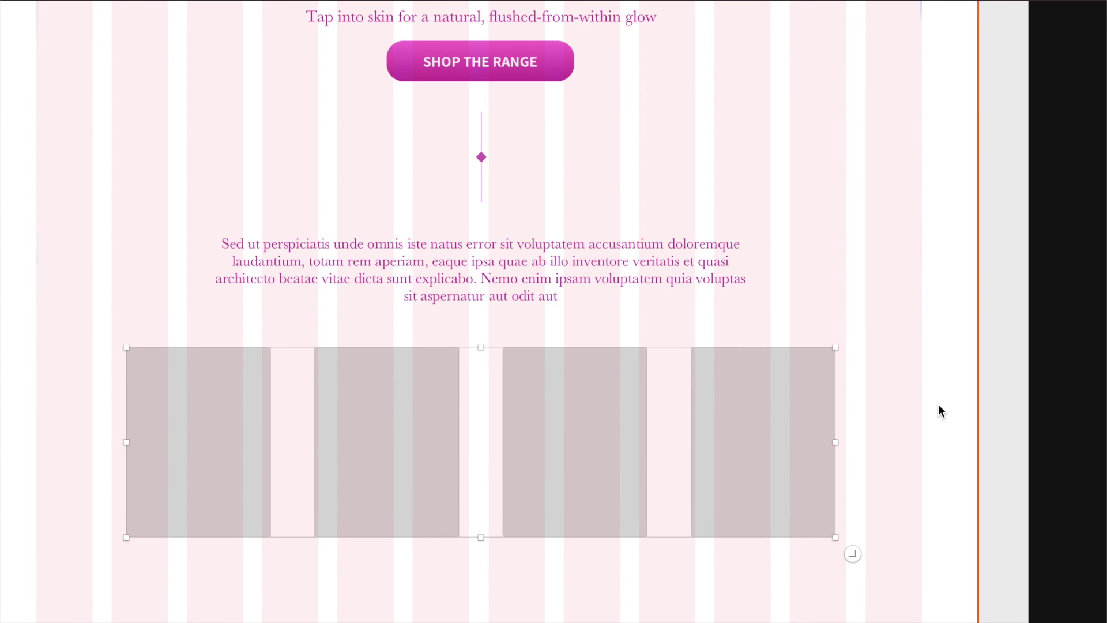
{"action": "key", "text": "ctrl+shift+apostrophe"}
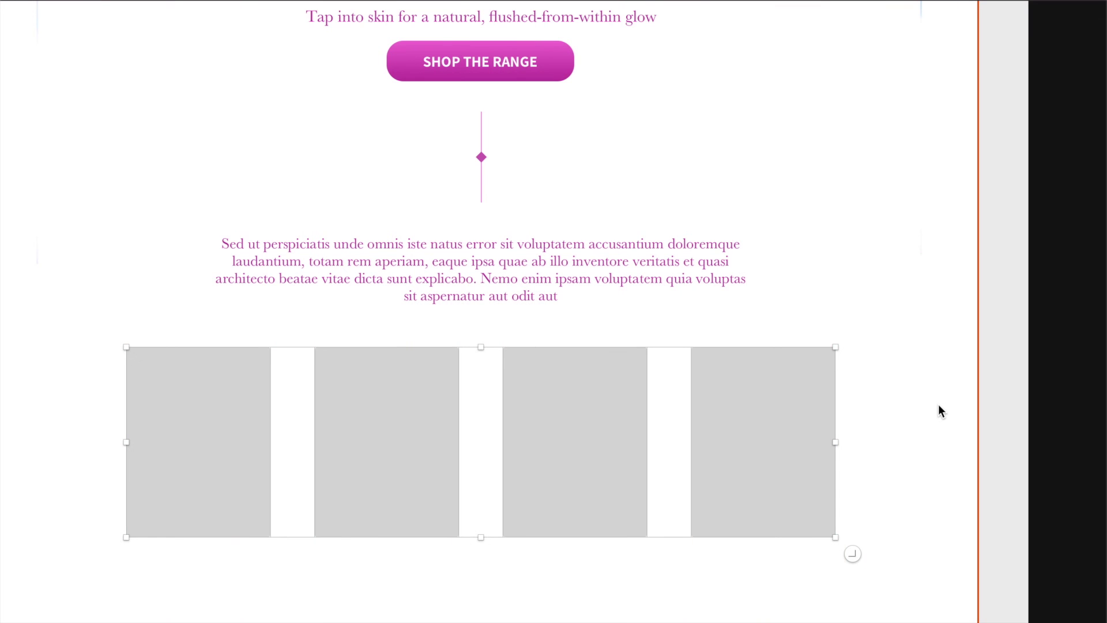
{"action": "key", "text": "ctrl+minus"}
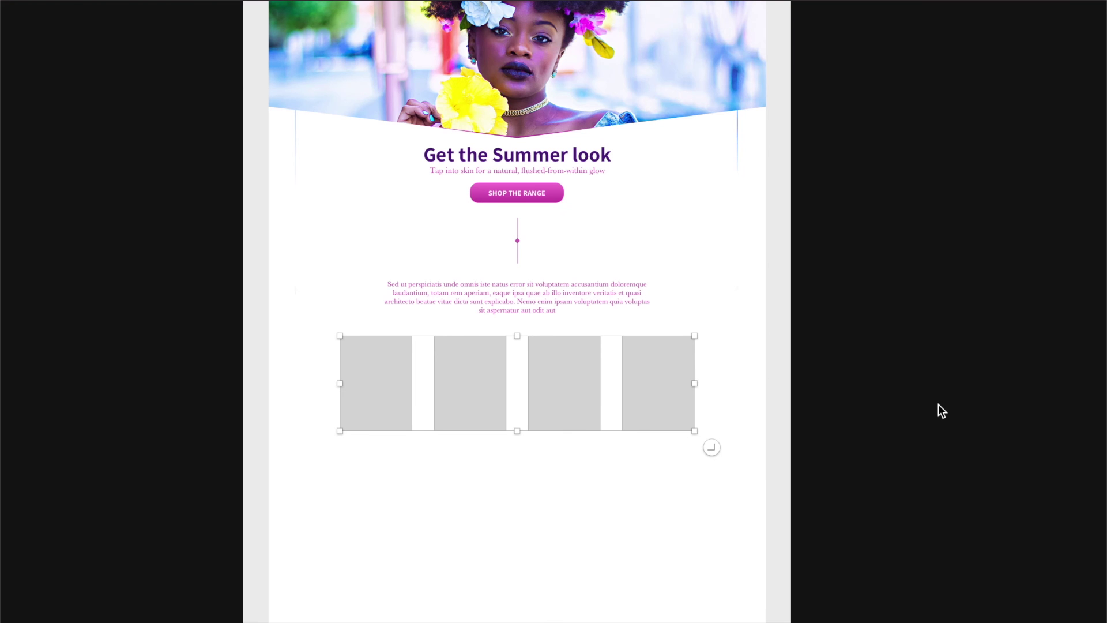
{"action": "left_click", "coordinate": [794, 415]}
Step: Draw a wide rectangle about 1023 × 285 px below the row, spanning the full content width
{"action": "scroll", "coordinate": [792, 369], "scroll_direction": "down", "scroll_amount": 4}
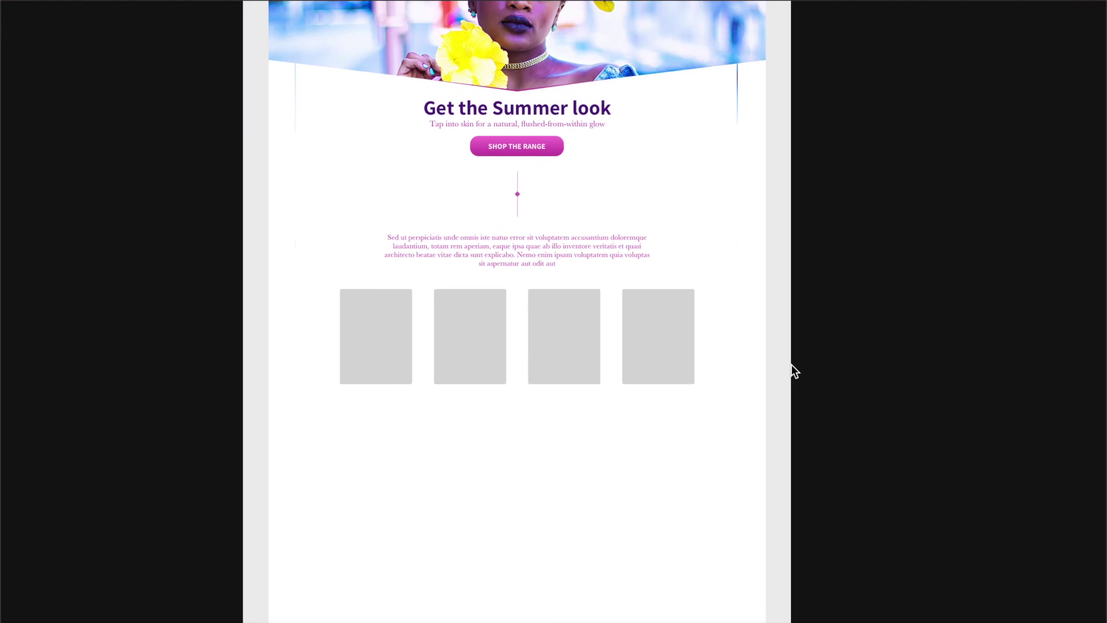
{"action": "scroll", "coordinate": [792, 369], "scroll_direction": "down", "scroll_amount": 2}
{"action": "key", "text": "r"}
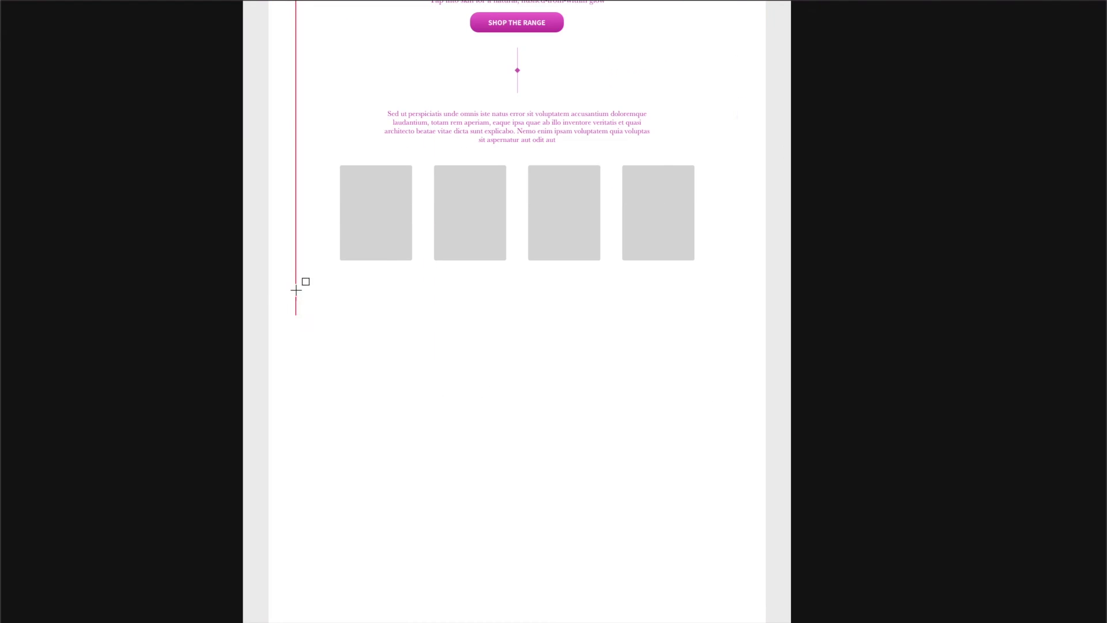
{"action": "mouse_move", "coordinate": [295, 293]}
{"action": "left_mouse_down"}
{"action": "mouse_move", "coordinate": [751, 410]}
{"action": "mouse_move", "coordinate": [737, 416]}
{"action": "left_mouse_up"}
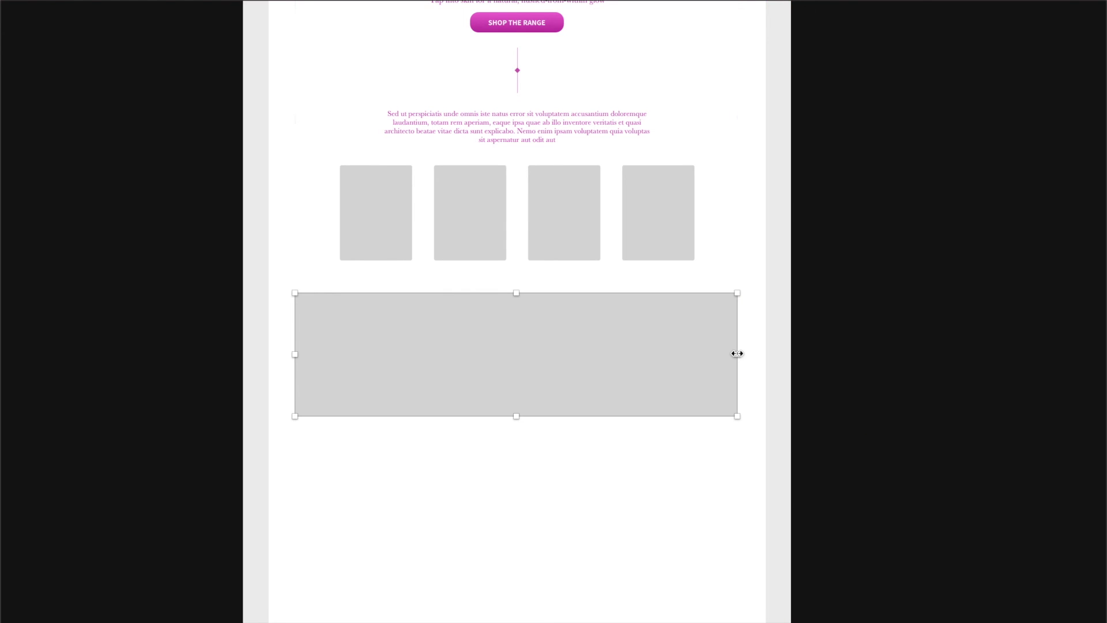
Step: Show the layout grid to check the wide rectangle and the row above it against the columns
{"action": "scroll", "coordinate": [737, 353], "scroll_direction": "up", "scroll_amount": 5}
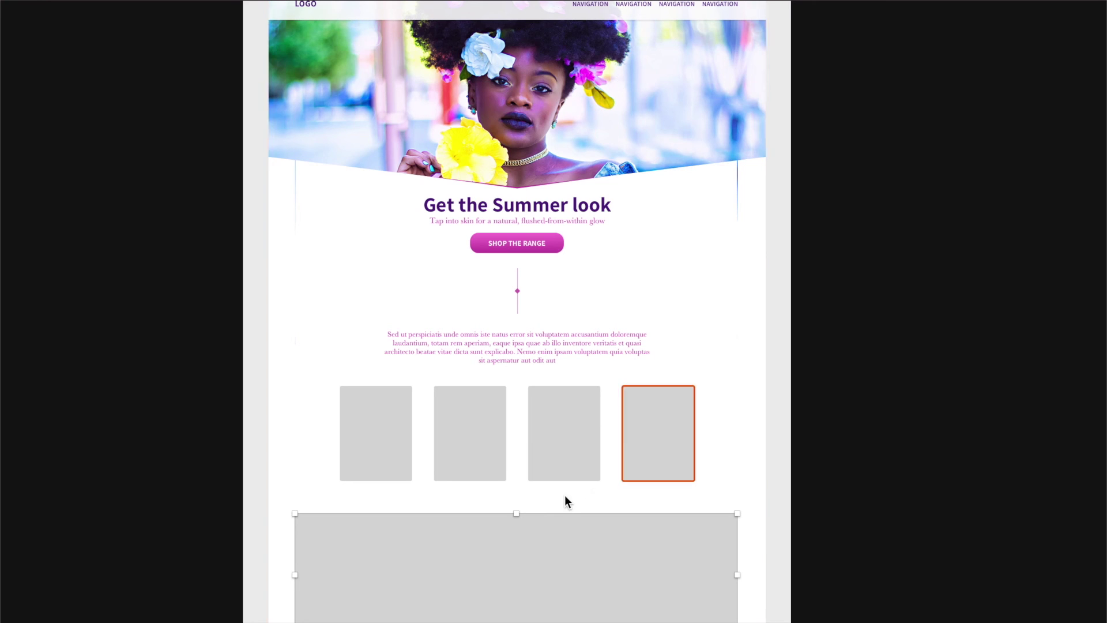
{"action": "key", "text": "ctrl+l"}
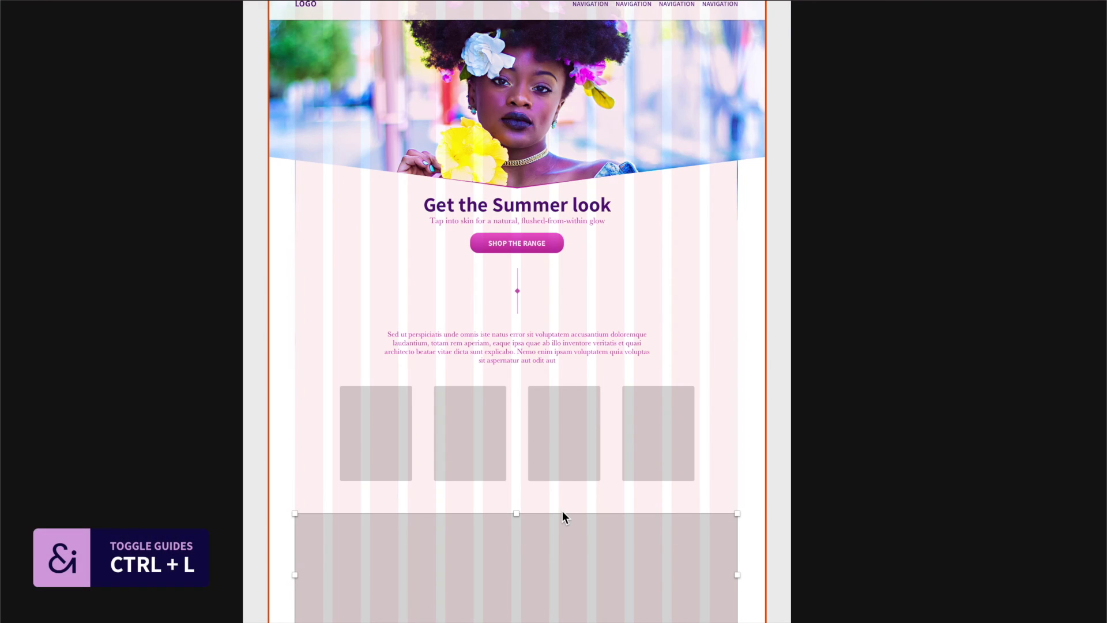
{"action": "scroll", "coordinate": [525, 486], "scroll_direction": "down", "scroll_amount": 1}
{"action": "scroll", "coordinate": [524, 486], "scroll_direction": "down", "scroll_amount": 2}
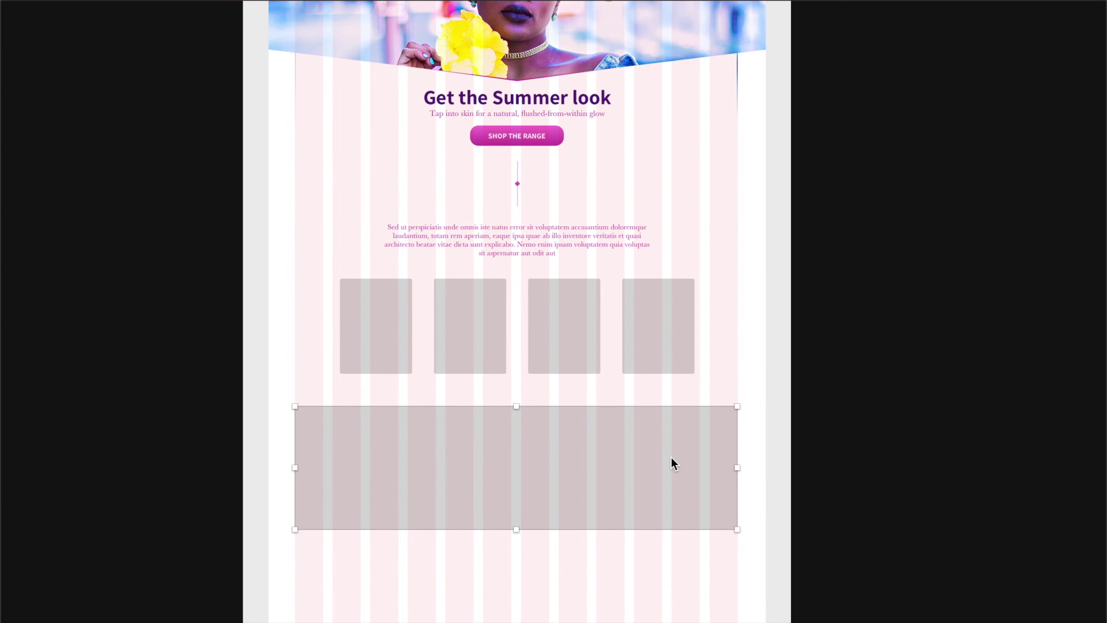
Step: Bring back the interface, turn off the wide rectangle's border and set its corner radius to 4
{"action": "key", "text": "super+period"}
{"action": "left_click", "coordinate": [914, 403]}
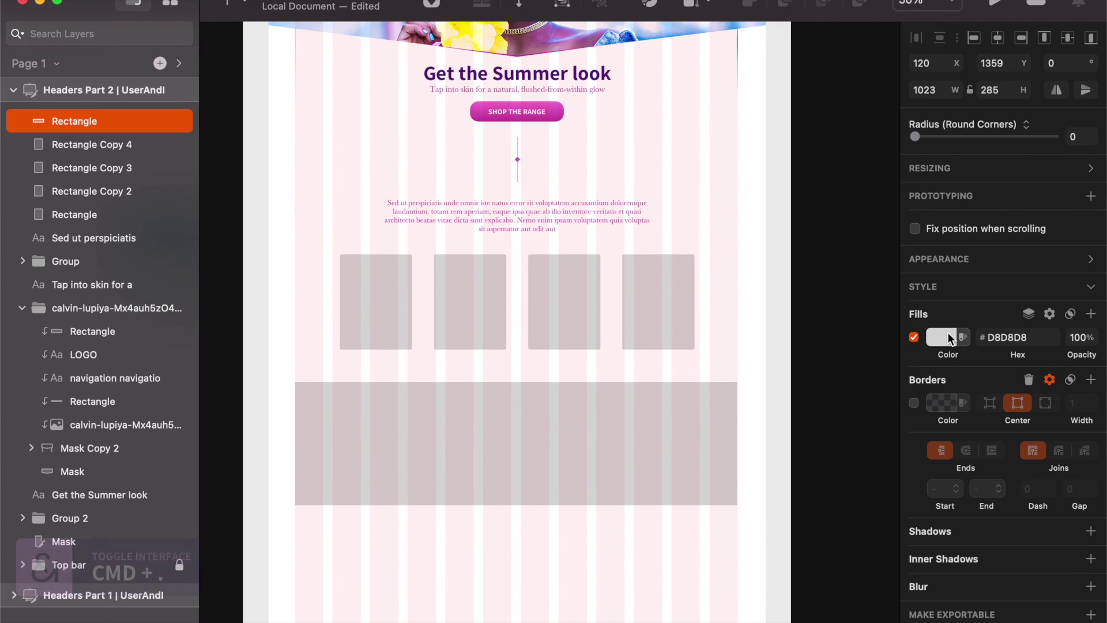
{"action": "left_click", "coordinate": [679, 306]}
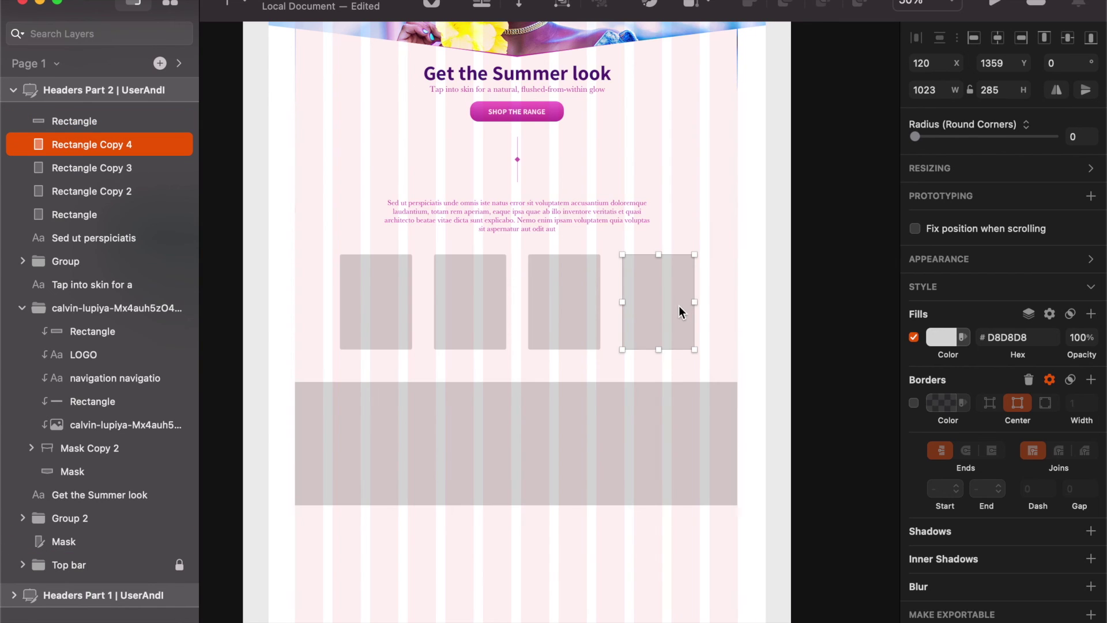
{"action": "left_click", "coordinate": [669, 473]}
{"action": "left_click", "coordinate": [1079, 137]}
{"action": "type", "text": "1"}
{"action": "left_click", "coordinate": [808, 470]}
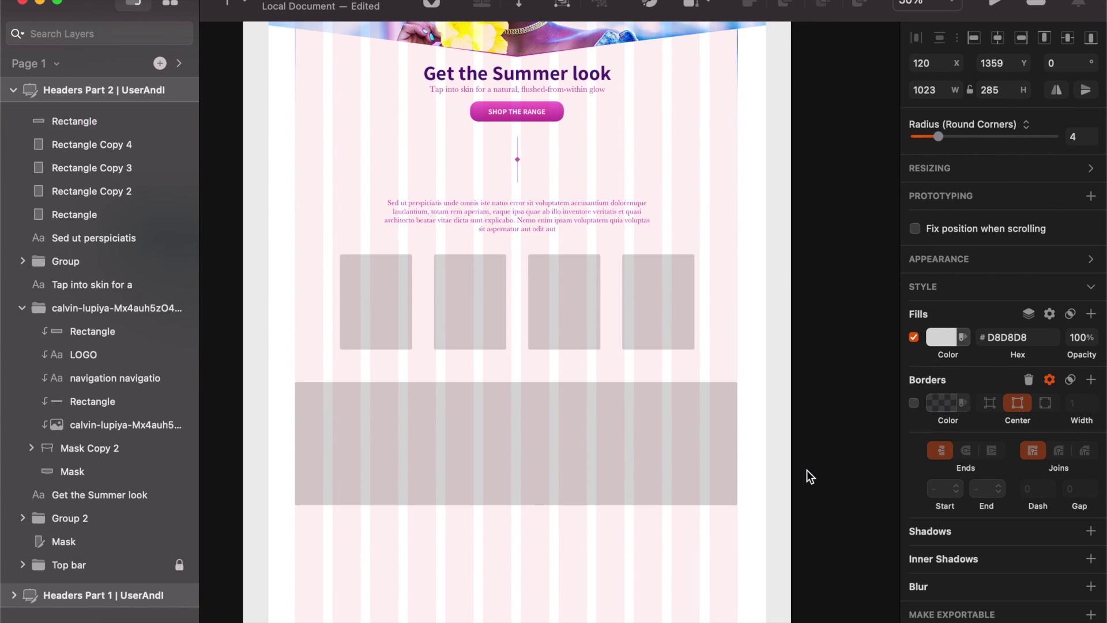
Step: Group the four placeholder cards above the wide block into one group
{"action": "scroll", "coordinate": [763, 387], "scroll_direction": "down", "scroll_amount": 5}
{"action": "scroll", "coordinate": [763, 393], "scroll_direction": "down", "scroll_amount": 1}
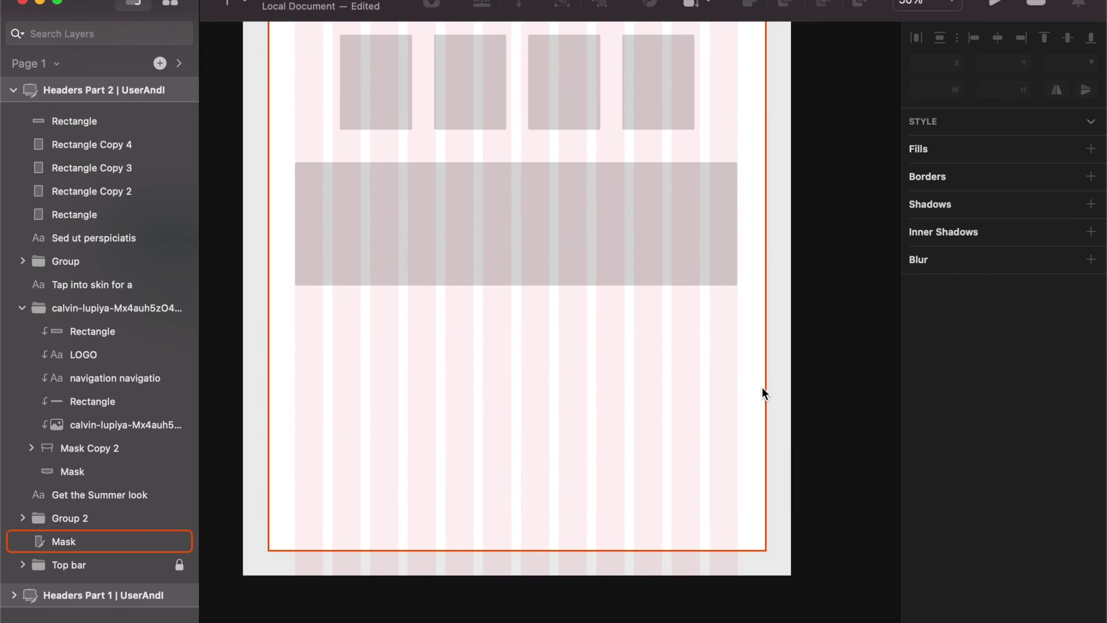
{"action": "scroll", "coordinate": [610, 206], "scroll_direction": "up", "scroll_amount": 3}
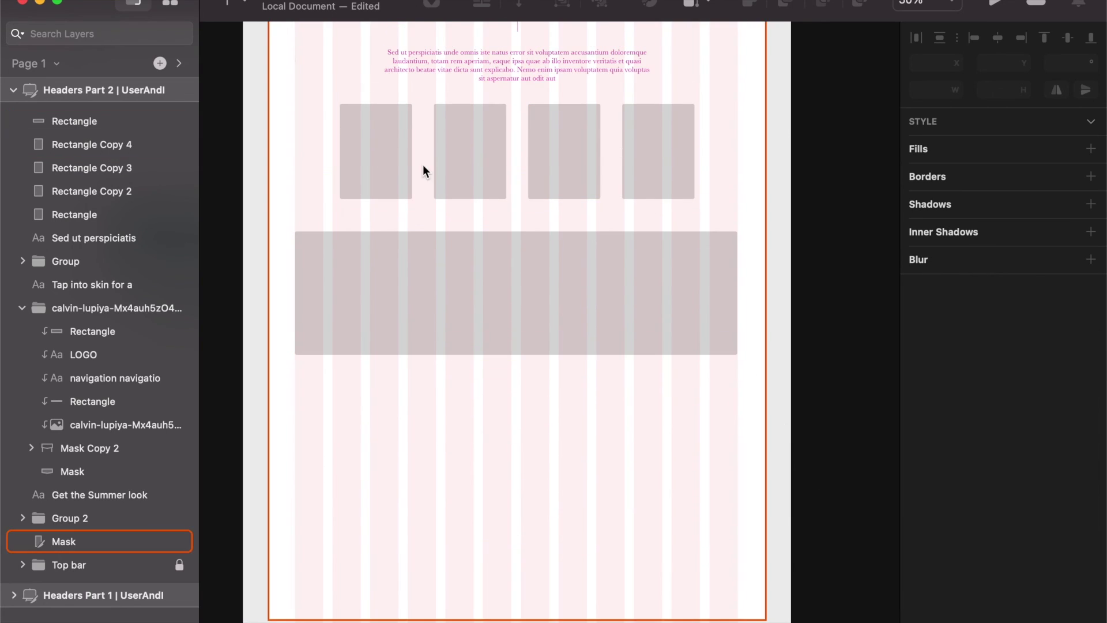
{"action": "left_click", "coordinate": [388, 161]}
{"action": "left_click", "coordinate": [500, 154], "text": "shift"}
{"action": "left_click", "coordinate": [597, 156], "text": "shift"}
{"action": "left_click", "coordinate": [677, 158], "text": "shift"}
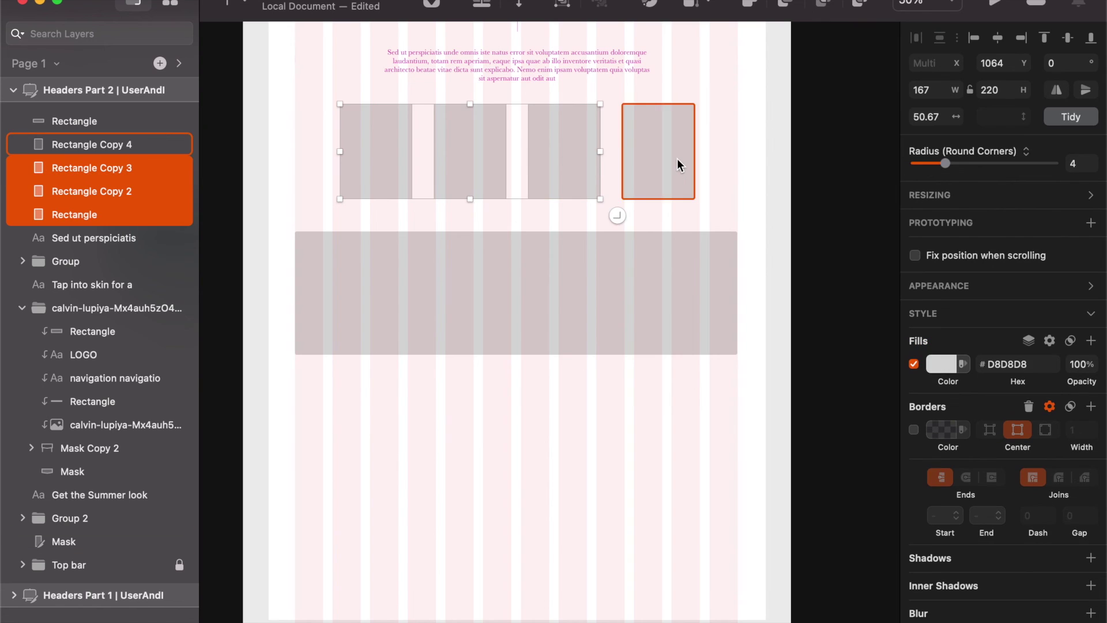
{"action": "key", "text": "super+g"}
{"action": "left_click_drag", "start_coordinate": [677, 159], "coordinate": [636, 500]}
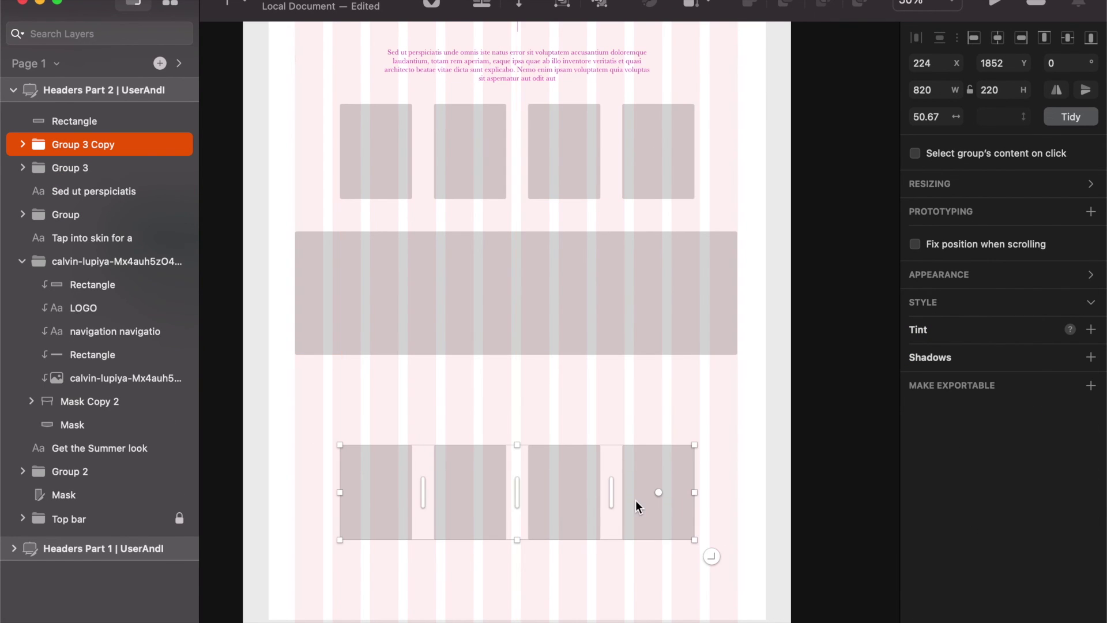
{"action": "scroll", "coordinate": [586, 268], "scroll_direction": "up", "scroll_amount": 2}
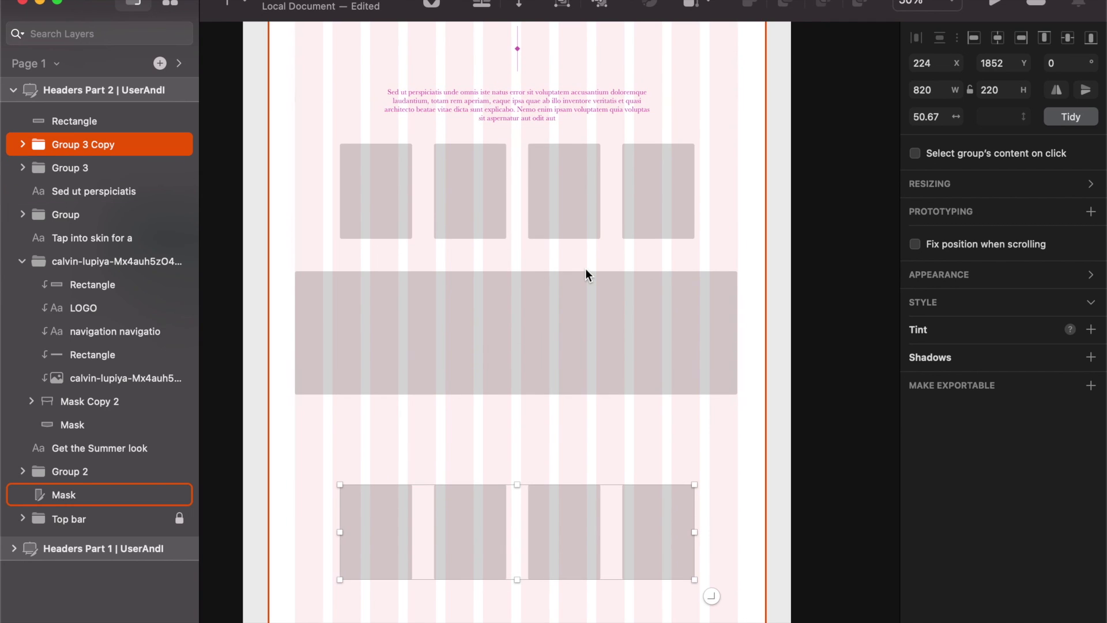
{"action": "key", "text": "BackSpace"}
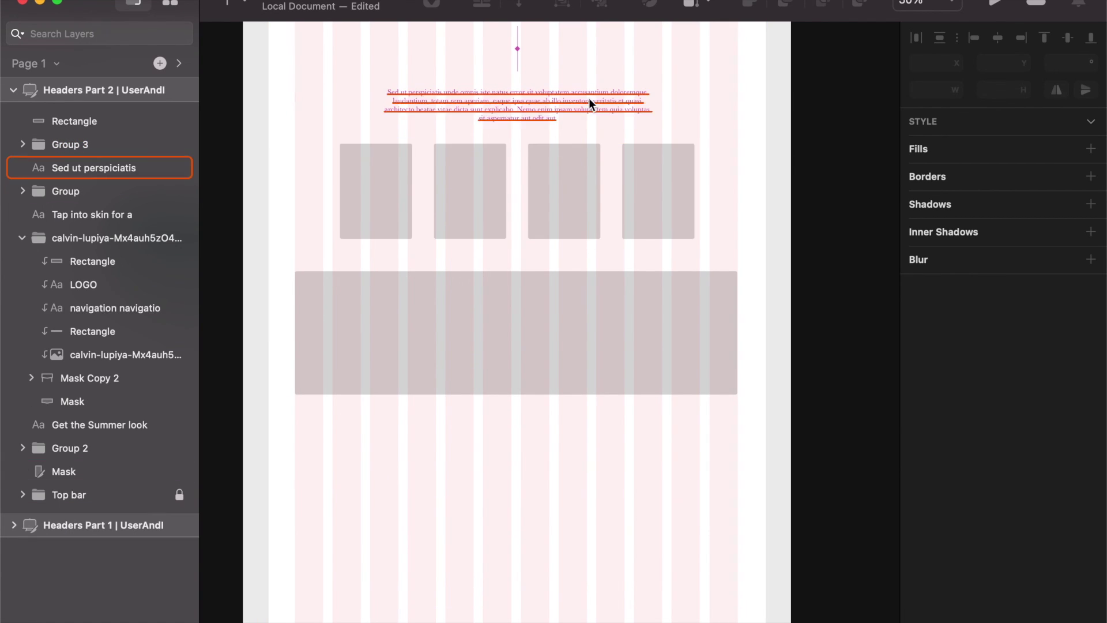
Step: Duplicate the paragraph together with the card row and place the copy just below the wide placeholder block
{"action": "left_click", "coordinate": [590, 99]}
{"action": "left_click", "coordinate": [581, 188], "text": "shift"}
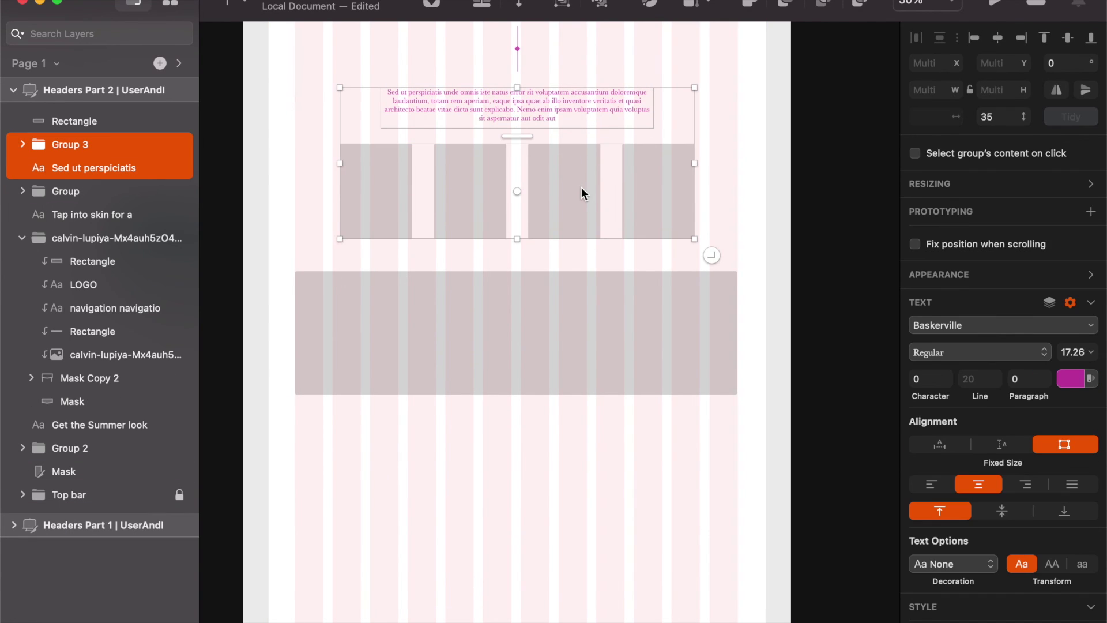
{"action": "left_click_drag", "start_coordinate": [581, 186], "coordinate": [547, 516], "text": "alt"}
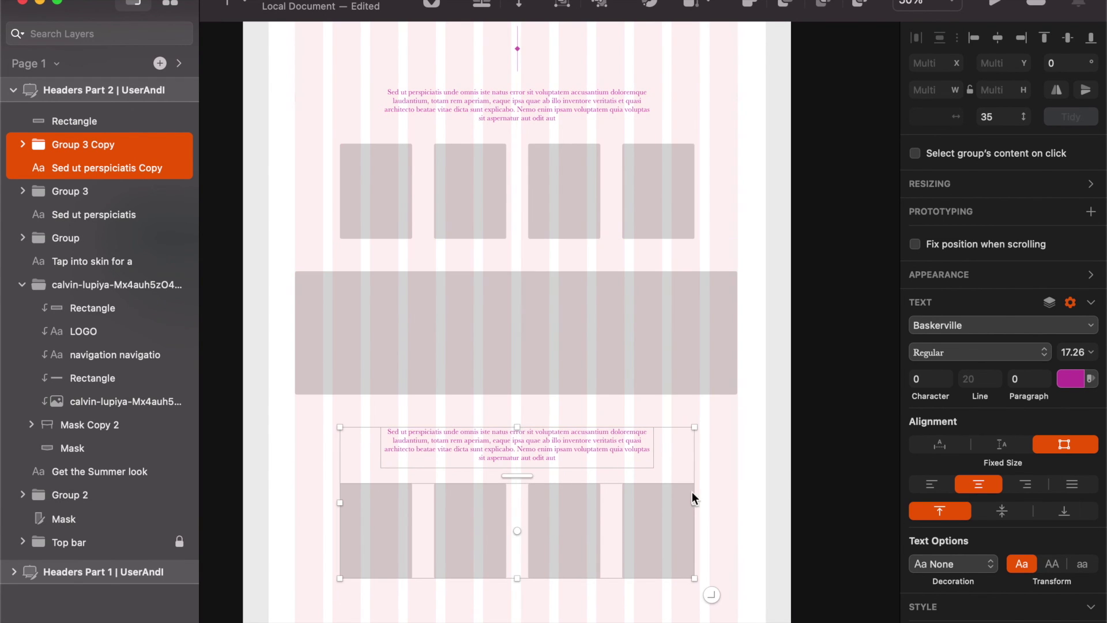
{"action": "scroll", "coordinate": [792, 469], "scroll_direction": "down", "scroll_amount": 5}
{"action": "left_click", "coordinate": [791, 469]}
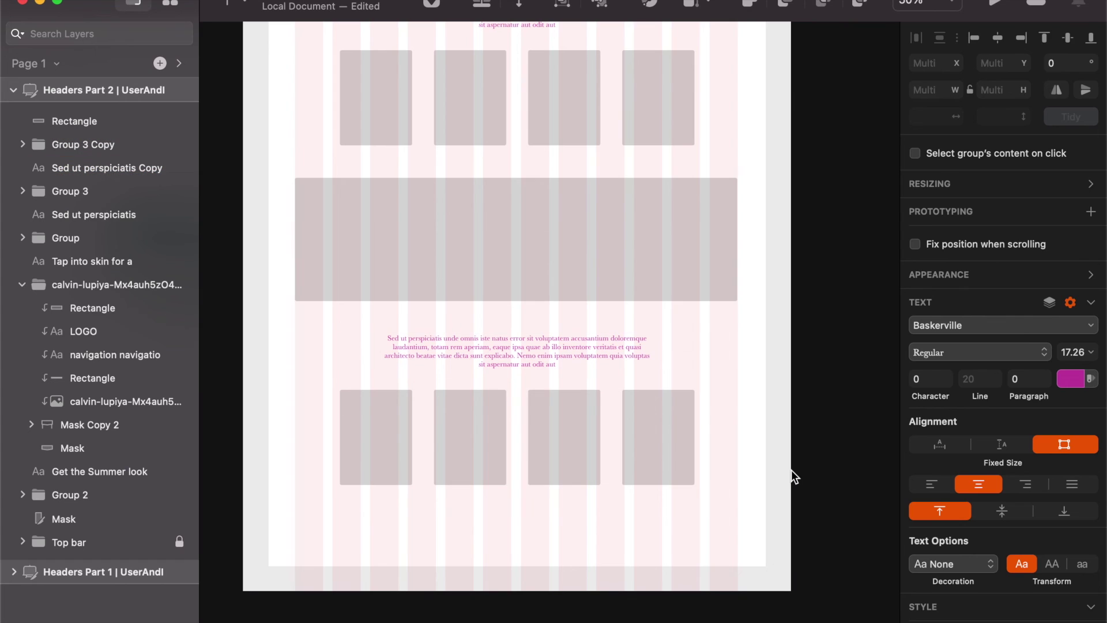
Step: Copy the vertical line-and-diamond divider beneath the header button and paste it on top of the second card row's group in the layer order
{"action": "scroll", "coordinate": [509, 275], "scroll_direction": "up", "scroll_amount": 3}
{"action": "scroll", "coordinate": [508, 281], "scroll_direction": "up", "scroll_amount": 4}
{"action": "left_click", "coordinate": [518, 74]}
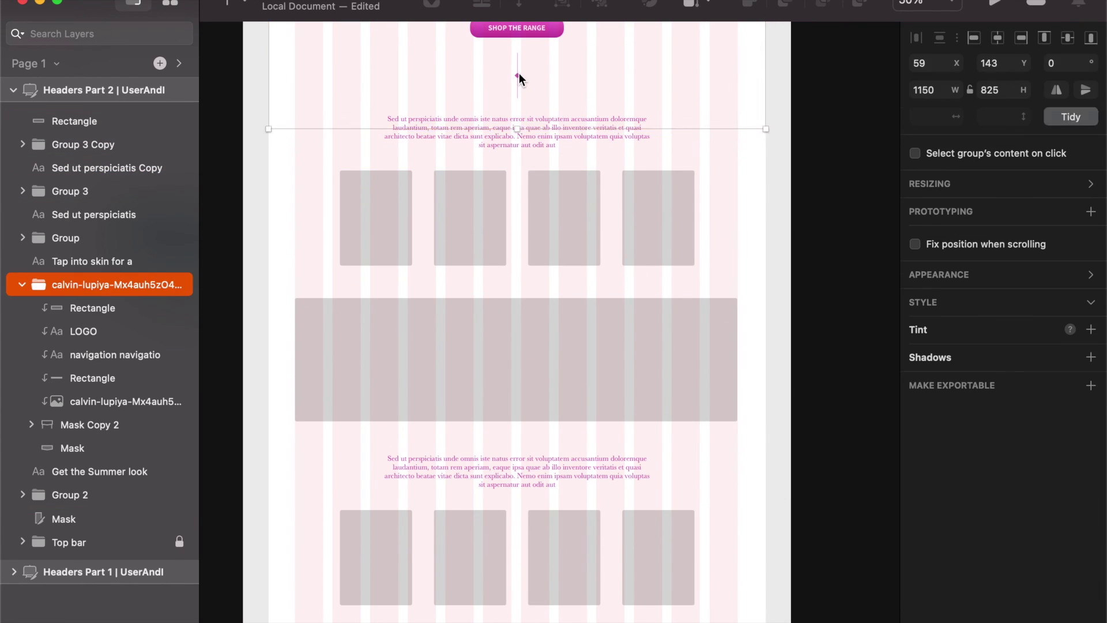
{"action": "left_click", "coordinate": [518, 79]}
{"action": "scroll", "coordinate": [552, 412], "scroll_direction": "down", "scroll_amount": 4}
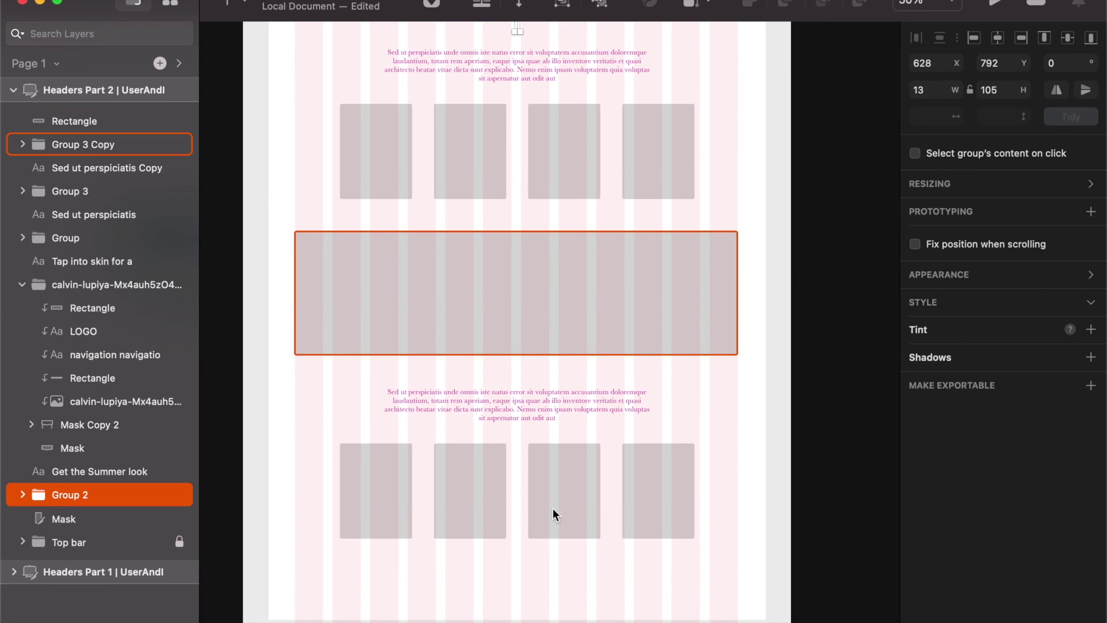
{"action": "left_click", "coordinate": [543, 535]}
{"action": "key", "text": "super+v"}
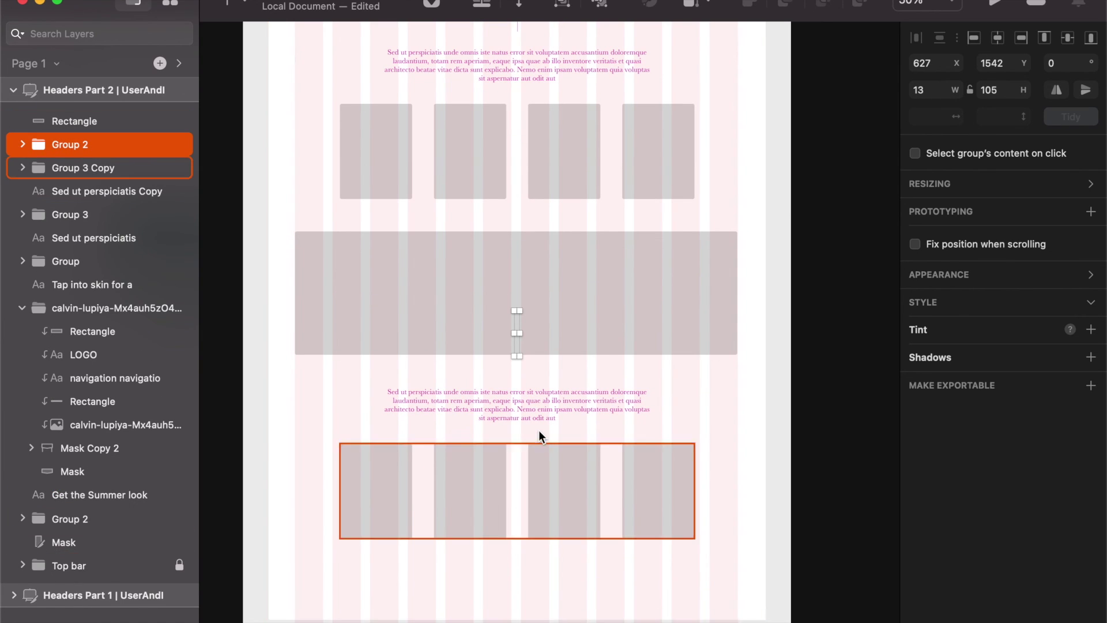
Step: Move the pasted divider straight down to Y 2072, just below the second row of cards
{"action": "key", "text": "shift+Down"}
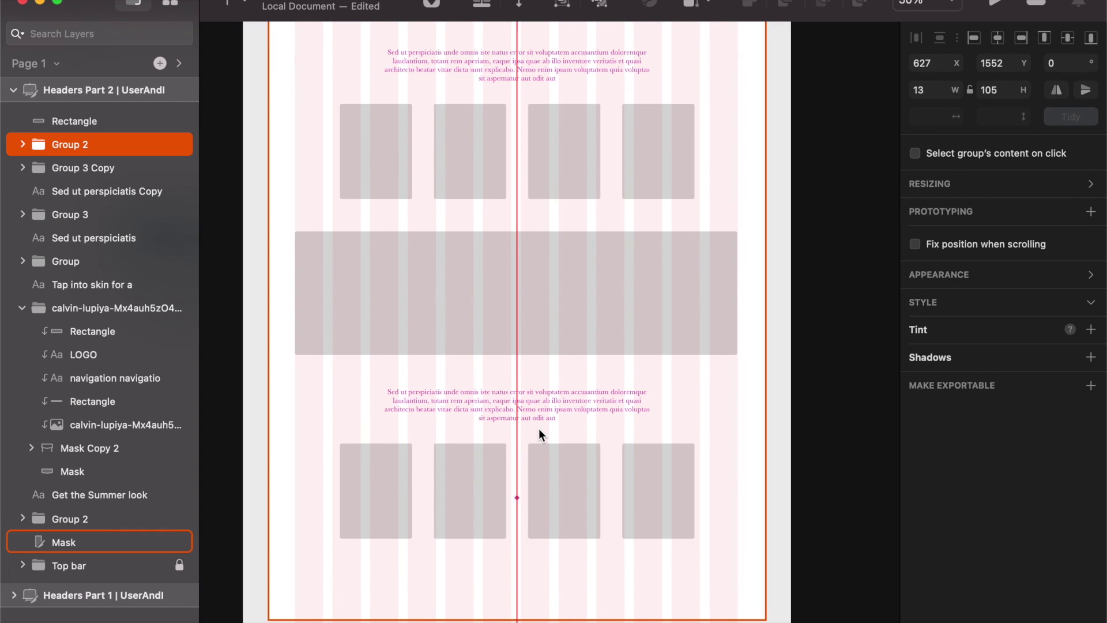
{"action": "key", "text": "shift+Down"}
{"action": "key", "text": "shift+Down"}
{"action": "key", "text": "shift+Down"}
{"action": "key", "text": "shift+Down"}
{"action": "key", "text": "shift+Down"}
{"action": "key", "text": "shift+Down"}
{"action": "key", "text": "shift+Down"}
{"action": "key", "text": "shift+Down"}
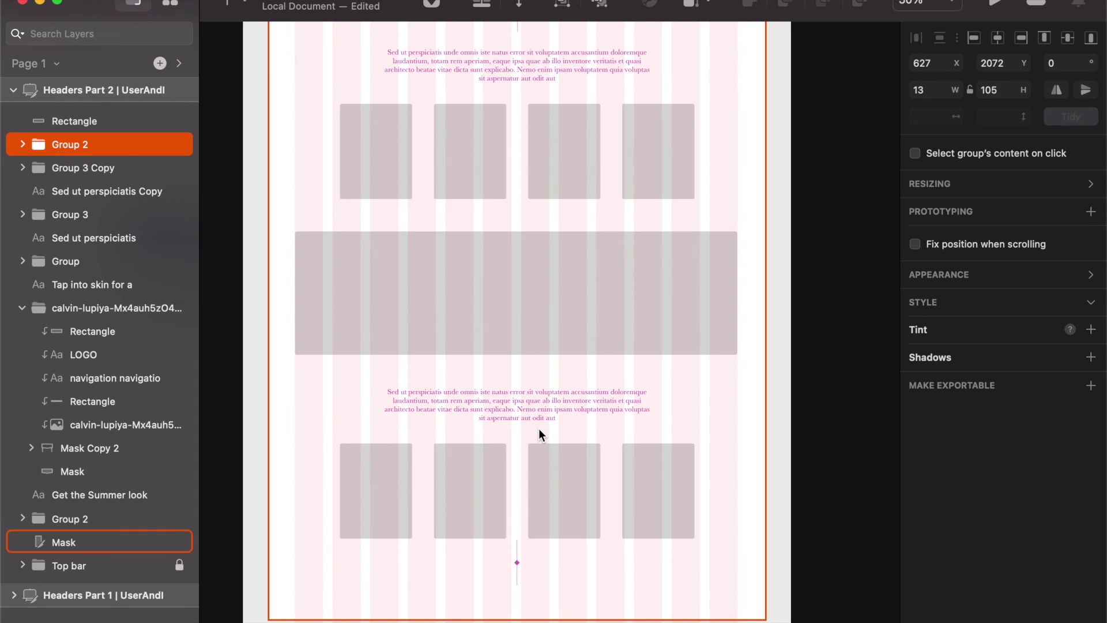
Step: Set the pasted divider's rotation to 90° so its line runs horizontally
{"action": "left_click", "coordinate": [1078, 62]}
{"action": "type", "text": "50"}
{"action": "key", "text": "shift+Up"}
{"action": "key", "text": "shift+Up"}
{"action": "key", "text": "shift+Up"}
{"action": "key", "text": "shift+Up"}
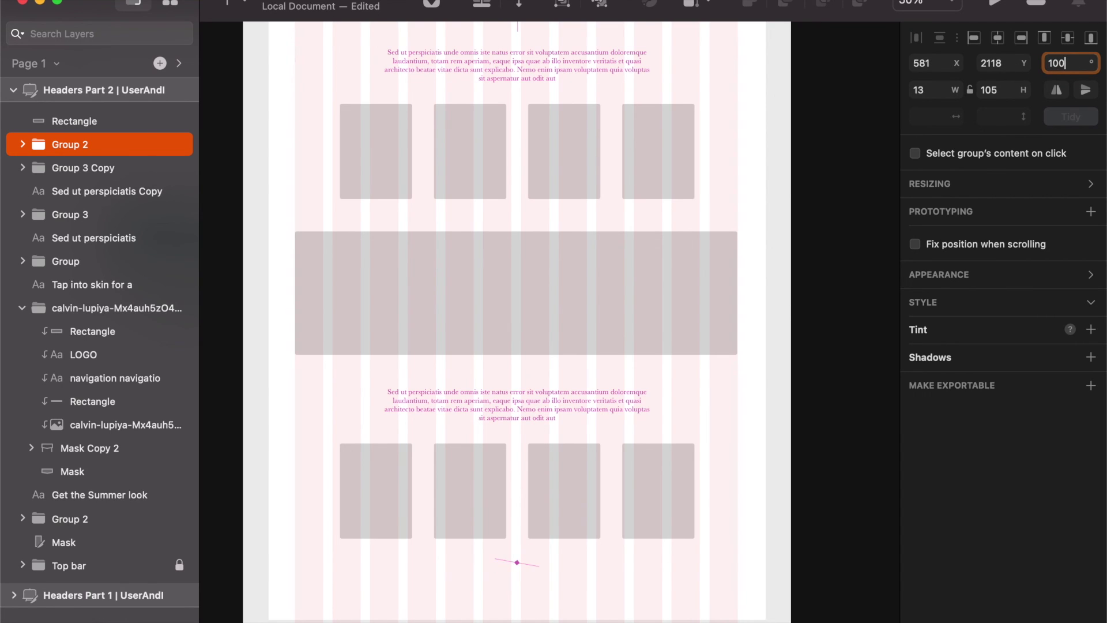
{"action": "scroll", "coordinate": [675, 577], "scroll_direction": "down", "scroll_amount": 5}
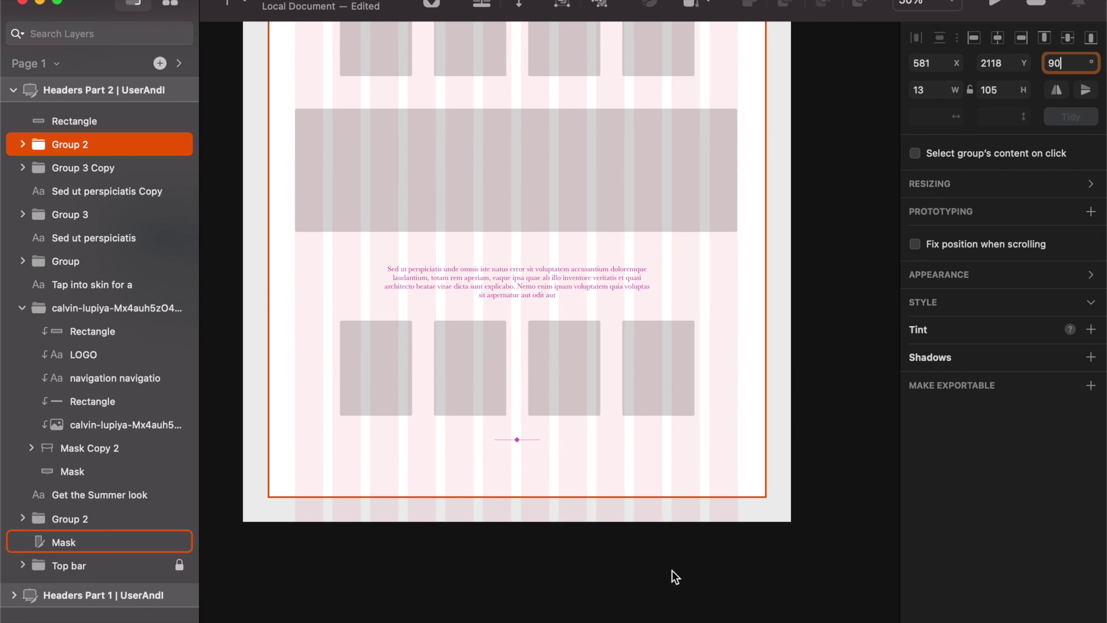
Step: Hide the interface and stretch the line of the lower divider horizontally to about 475 px
{"action": "key", "text": "super+period"}
{"action": "key", "text": "super+equal"}
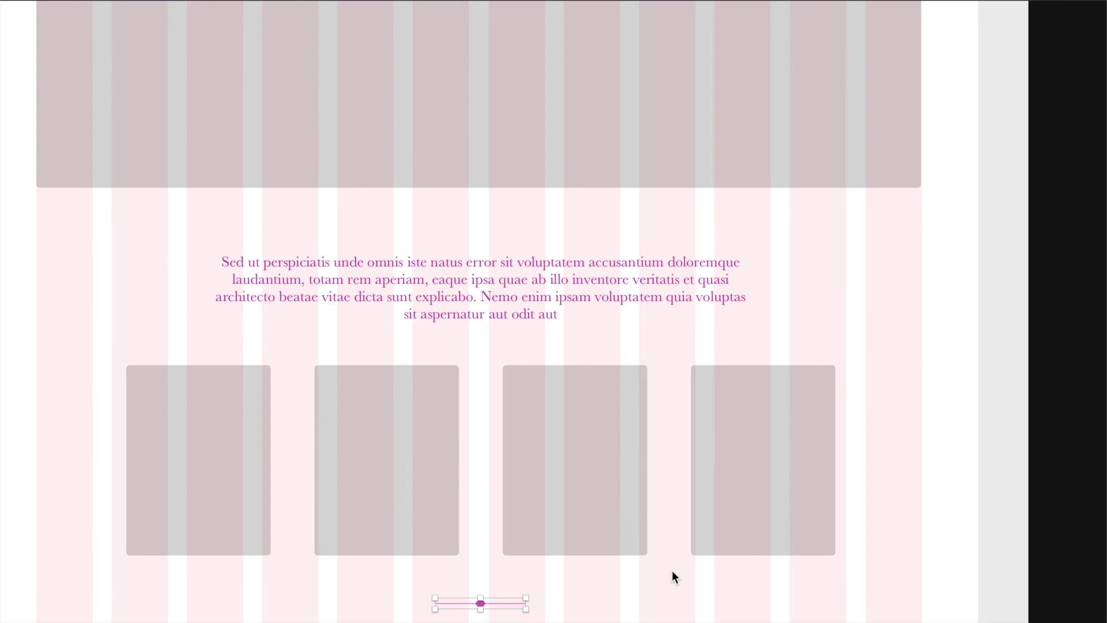
{"action": "scroll", "coordinate": [672, 569], "scroll_direction": "down", "scroll_amount": 3}
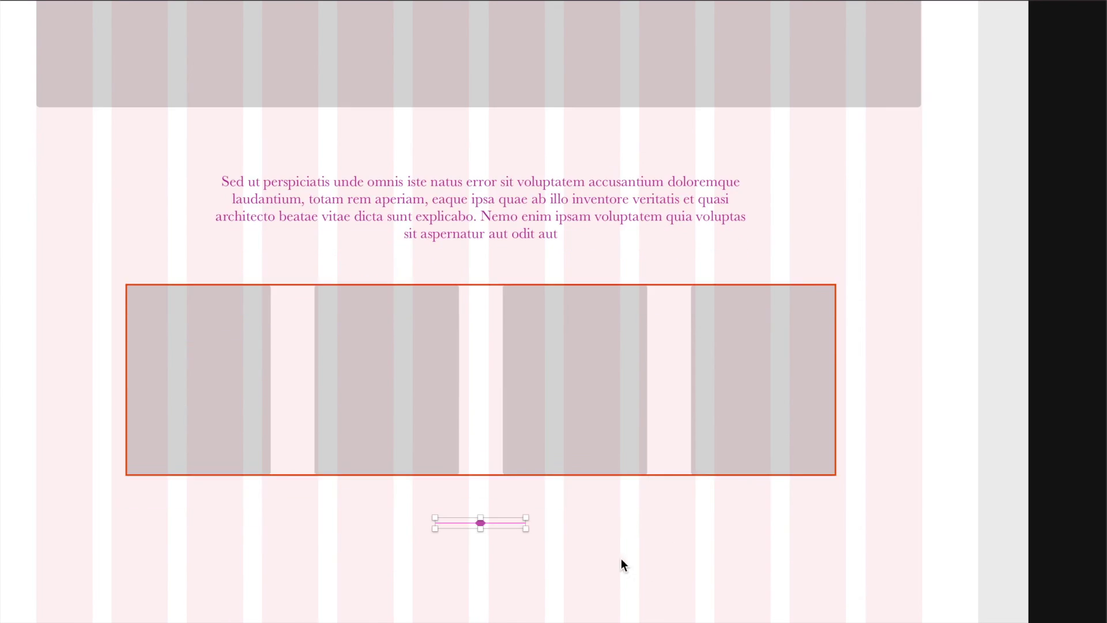
{"action": "left_click", "coordinate": [495, 523]}
{"action": "left_click_drag", "start_coordinate": [527, 523], "coordinate": [706, 516]}
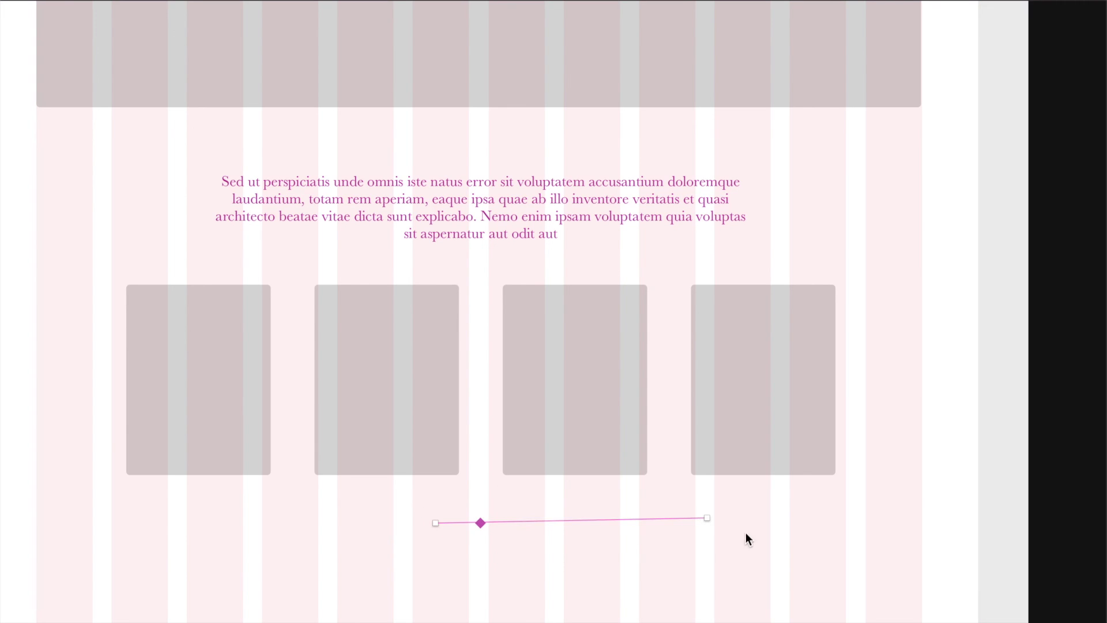
{"action": "key", "text": "super+z"}
{"action": "left_click_drag", "start_coordinate": [525, 522], "coordinate": [846, 522]}
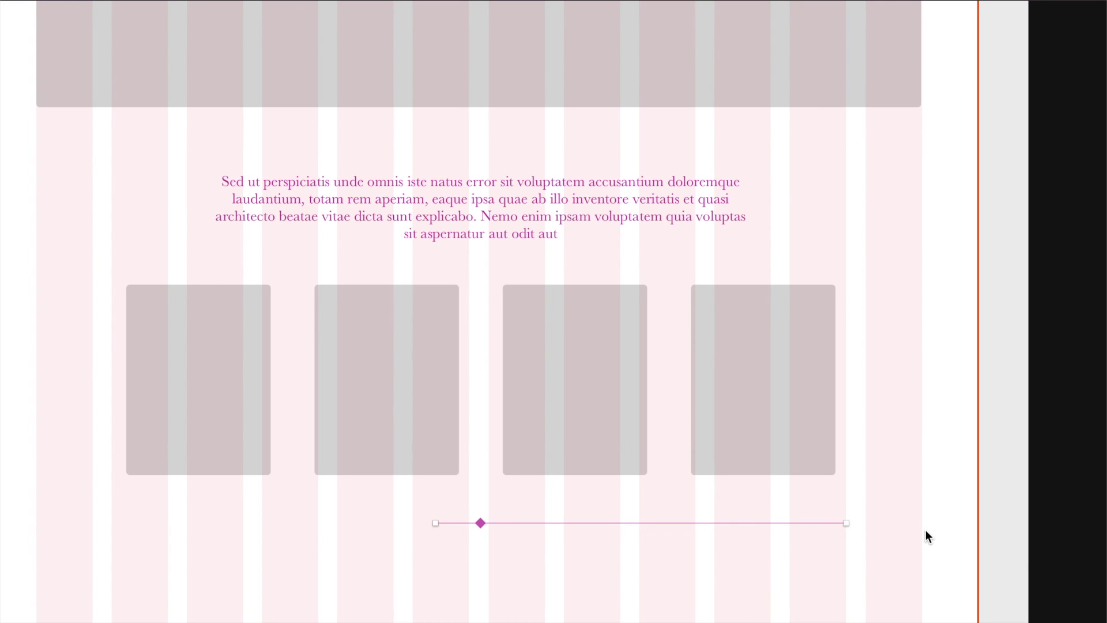
Step: Bring back the interface, centre the stretched line horizontally on its diamond and turn off the layout grid
{"action": "key", "text": "super+period"}
{"action": "left_click", "coordinate": [1004, 39]}
{"action": "key", "text": "ctrl+l"}
{"action": "left_click", "coordinate": [891, 187]}
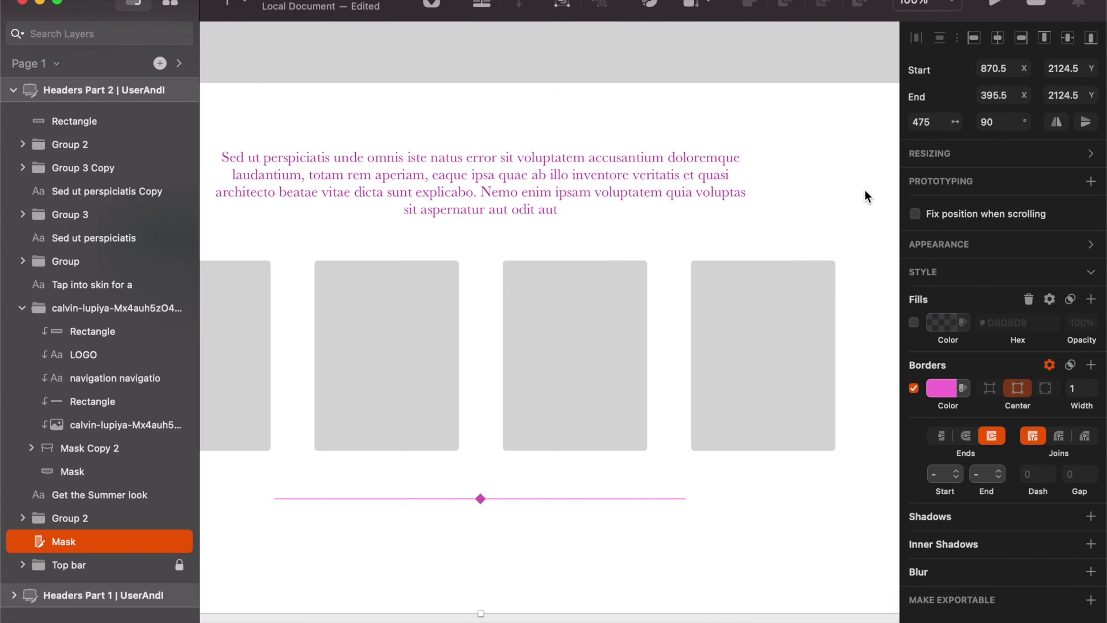
Step: Hide the interface and make the wide placeholder block a lighter grey than the cards
{"action": "key", "text": "super+period"}
{"action": "scroll", "coordinate": [857, 188], "scroll_direction": "up", "scroll_amount": 5}
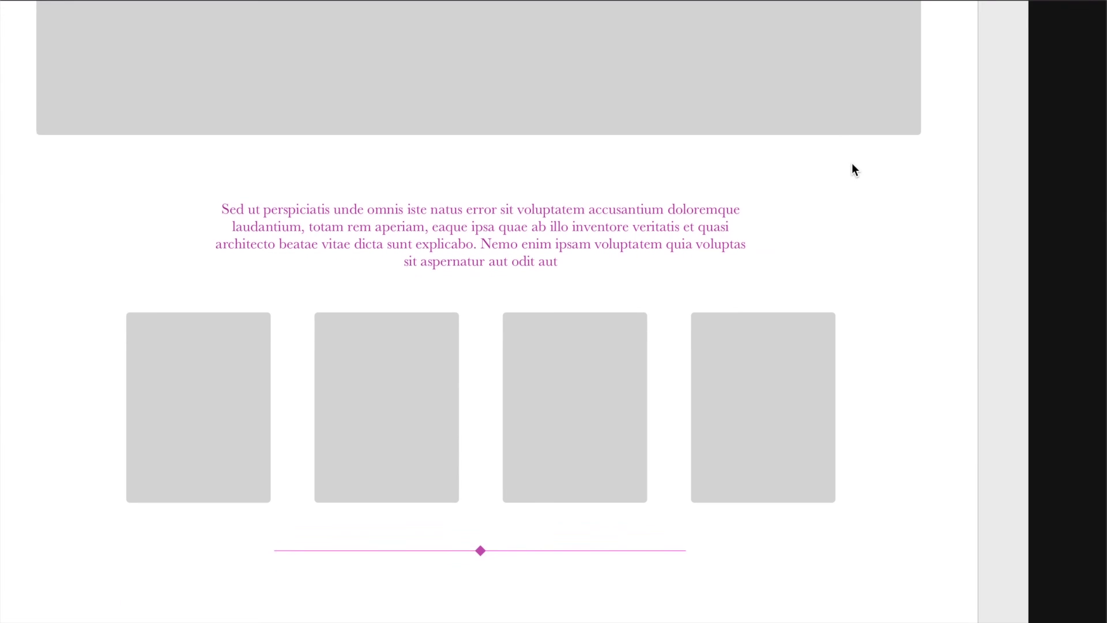
{"action": "left_click", "coordinate": [816, 104]}
{"action": "key", "text": "Escape"}
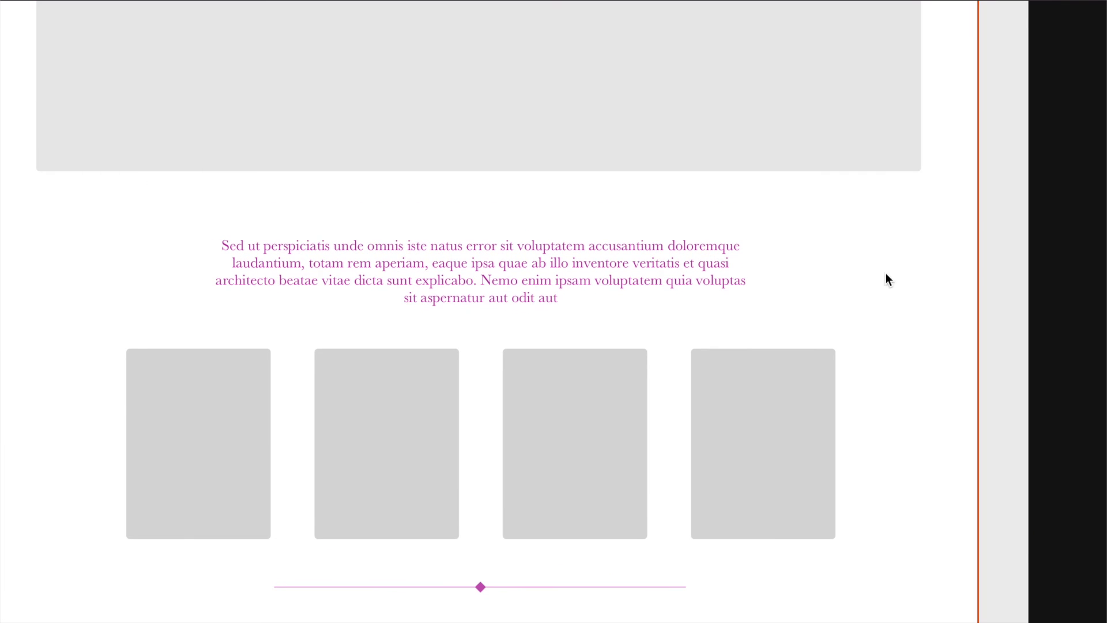
Step: Review the whole page from the header down to the lower divider, then zoom out on the upper part of the layout
{"action": "scroll", "coordinate": [886, 277], "scroll_direction": "up", "scroll_amount": 5}
{"action": "scroll", "coordinate": [894, 278], "scroll_direction": "up", "scroll_amount": 9}
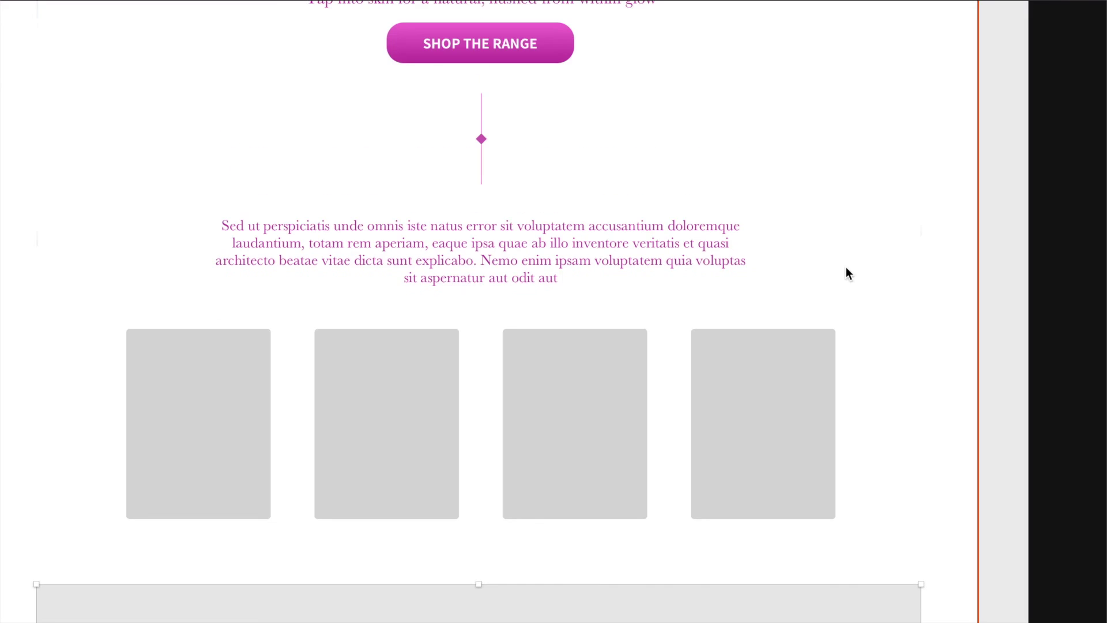
{"action": "scroll", "coordinate": [846, 266], "scroll_direction": "left", "scroll_amount": 2}
{"action": "scroll", "coordinate": [829, 277], "scroll_direction": "up", "scroll_amount": 5}
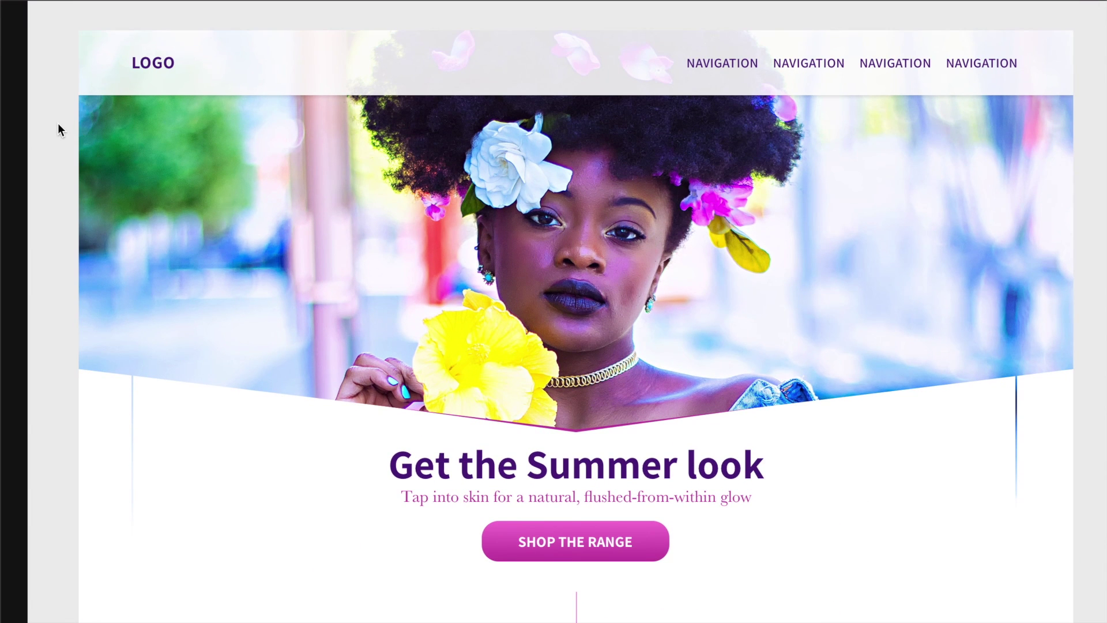
{"action": "scroll", "coordinate": [58, 121], "scroll_direction": "down", "scroll_amount": 1}
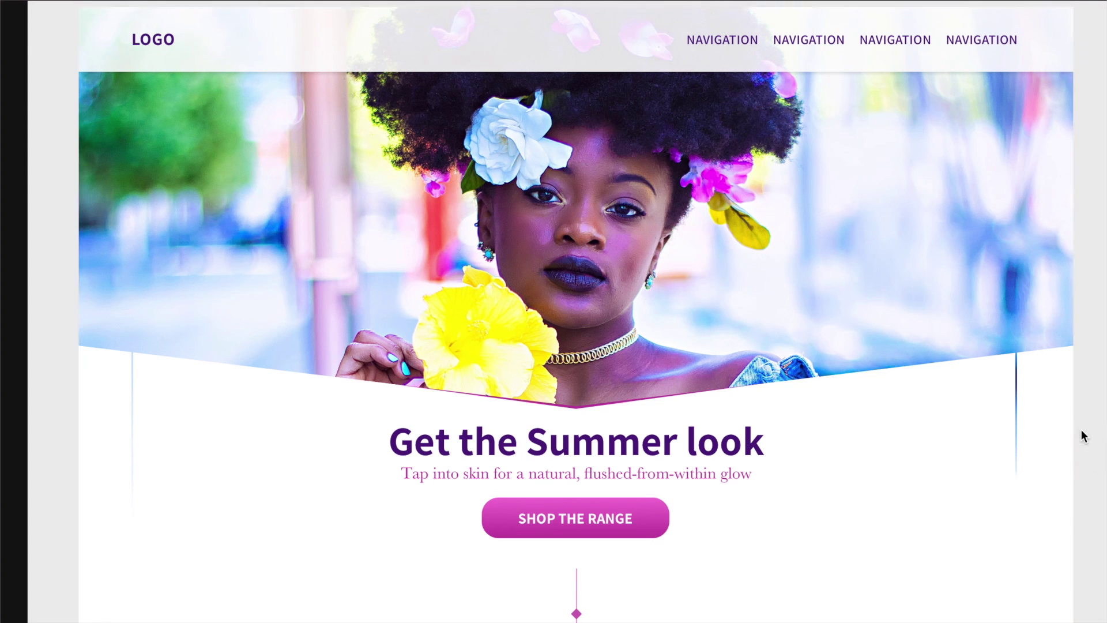
{"action": "scroll", "coordinate": [1082, 430], "scroll_direction": "down", "scroll_amount": 3}
{"action": "scroll", "coordinate": [1082, 430], "scroll_direction": "down", "scroll_amount": 5}
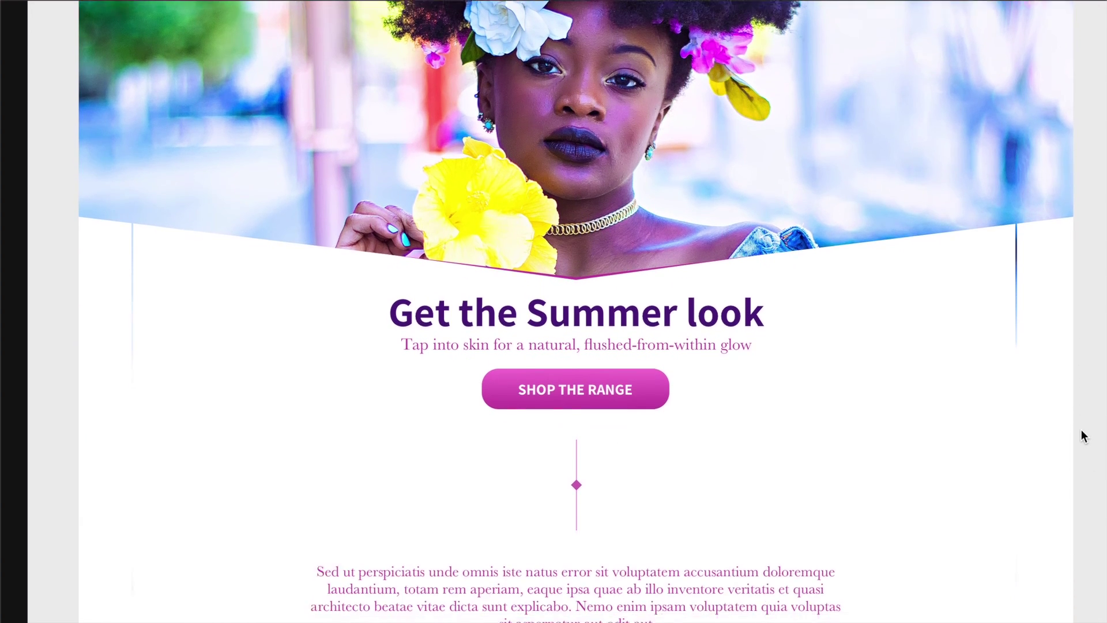
{"action": "scroll", "coordinate": [1082, 430], "scroll_direction": "down", "scroll_amount": 2}
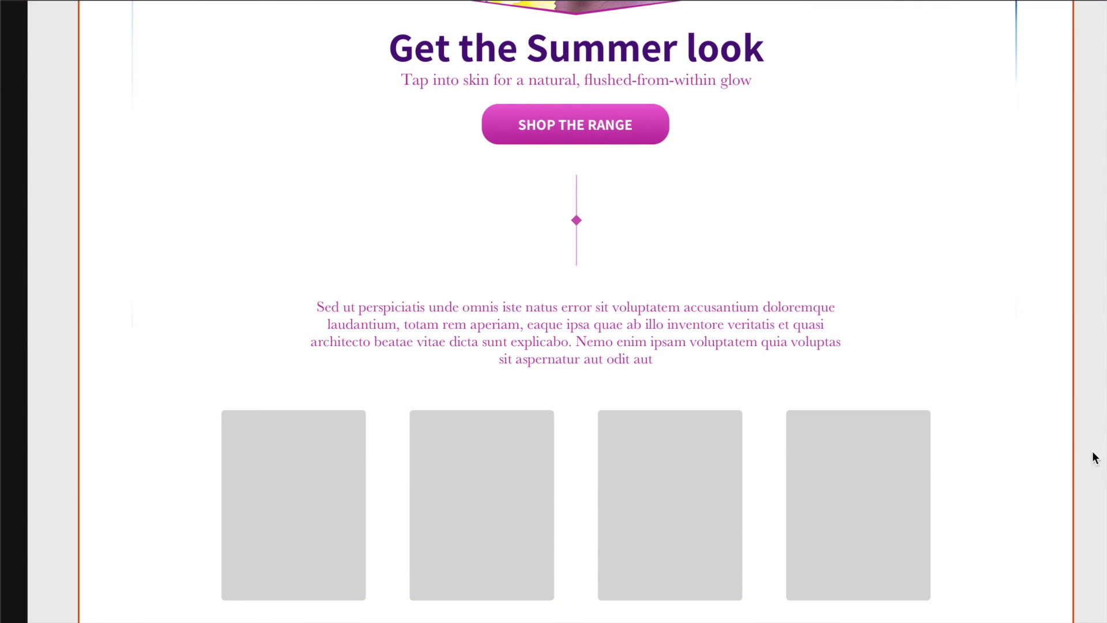
{"action": "scroll", "coordinate": [1089, 462], "scroll_direction": "down", "scroll_amount": 4}
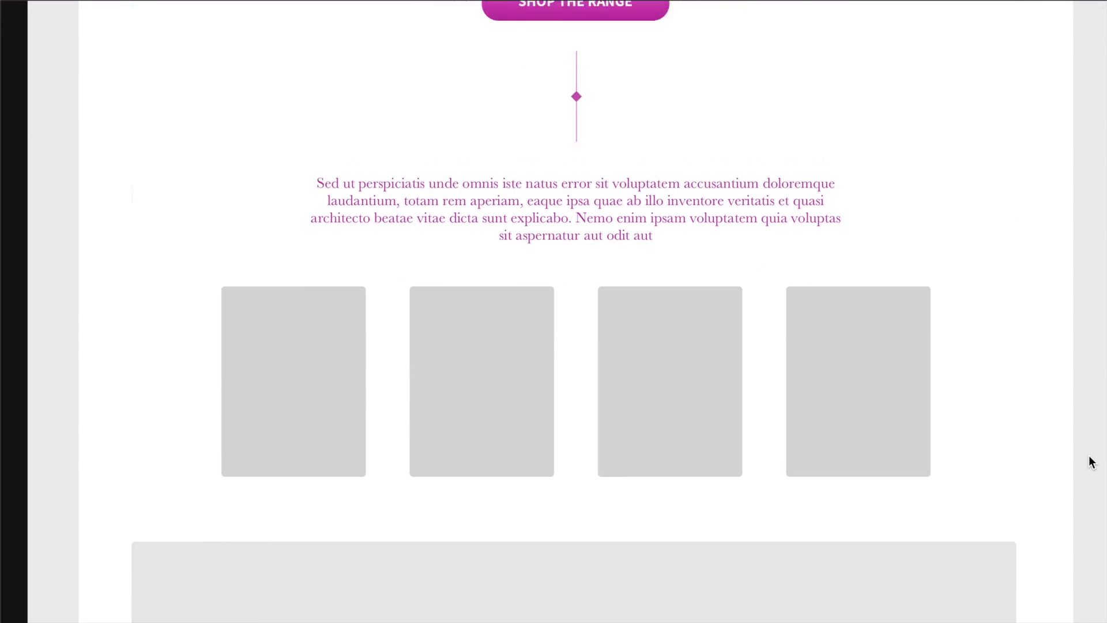
{"action": "scroll", "coordinate": [1090, 461], "scroll_direction": "down", "scroll_amount": 3}
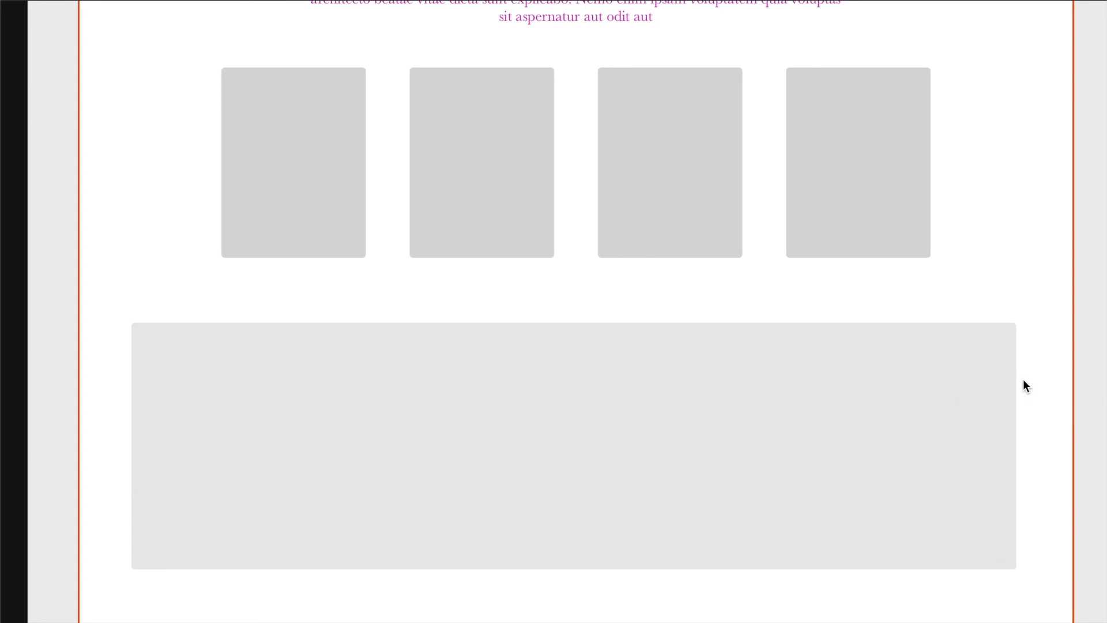
{"action": "scroll", "coordinate": [1078, 412], "scroll_direction": "down", "scroll_amount": 5}
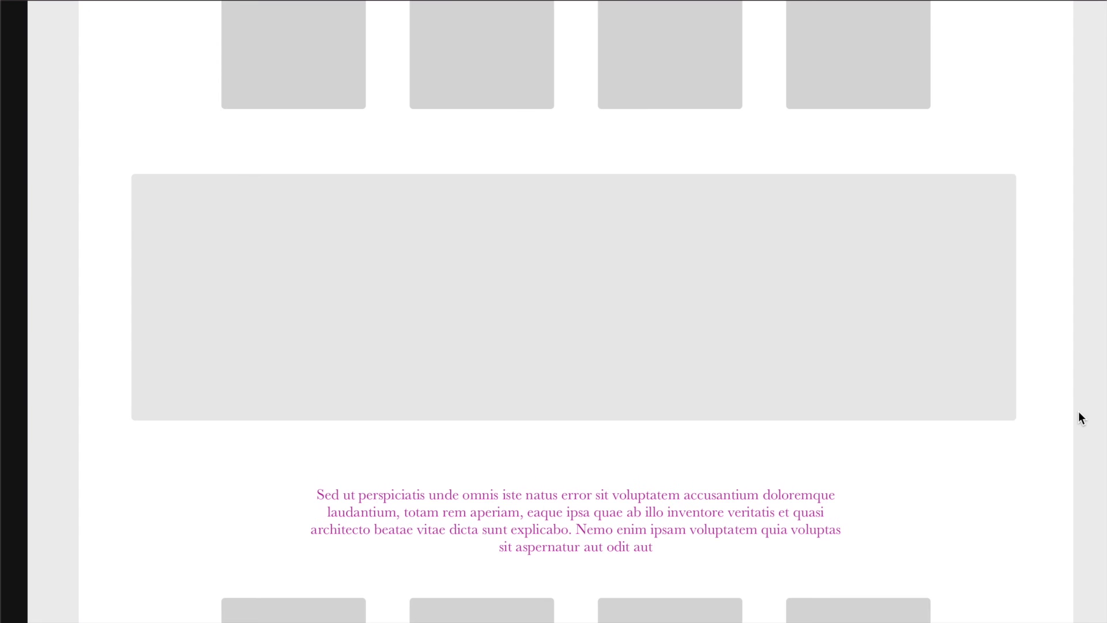
{"action": "scroll", "coordinate": [1079, 412], "scroll_direction": "down", "scroll_amount": 4}
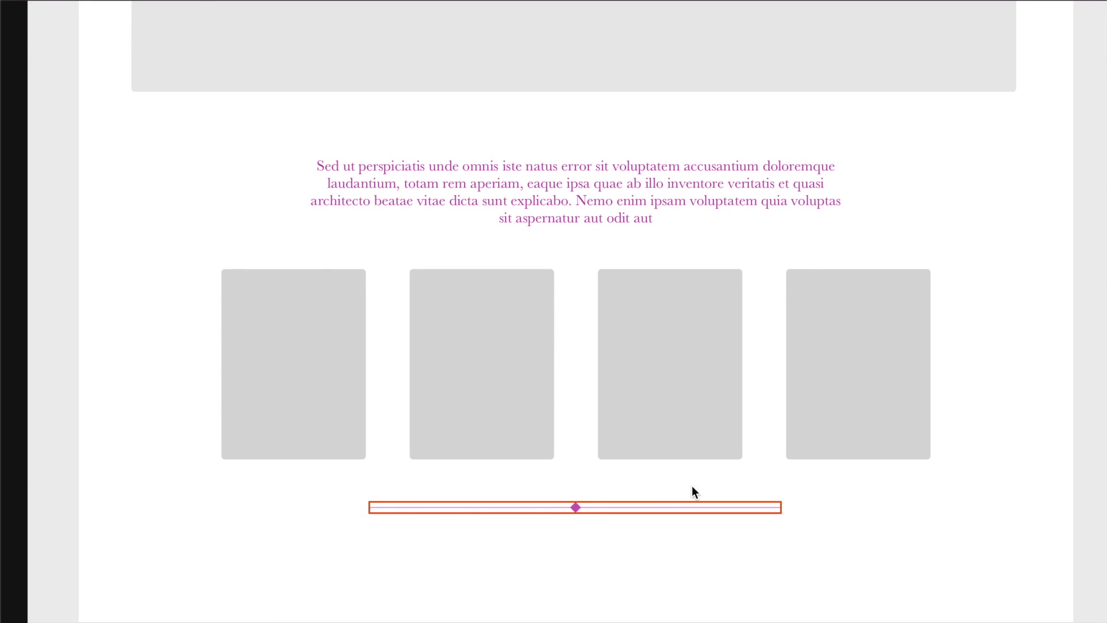
{"action": "scroll", "coordinate": [1087, 372], "scroll_direction": "up", "scroll_amount": 2}
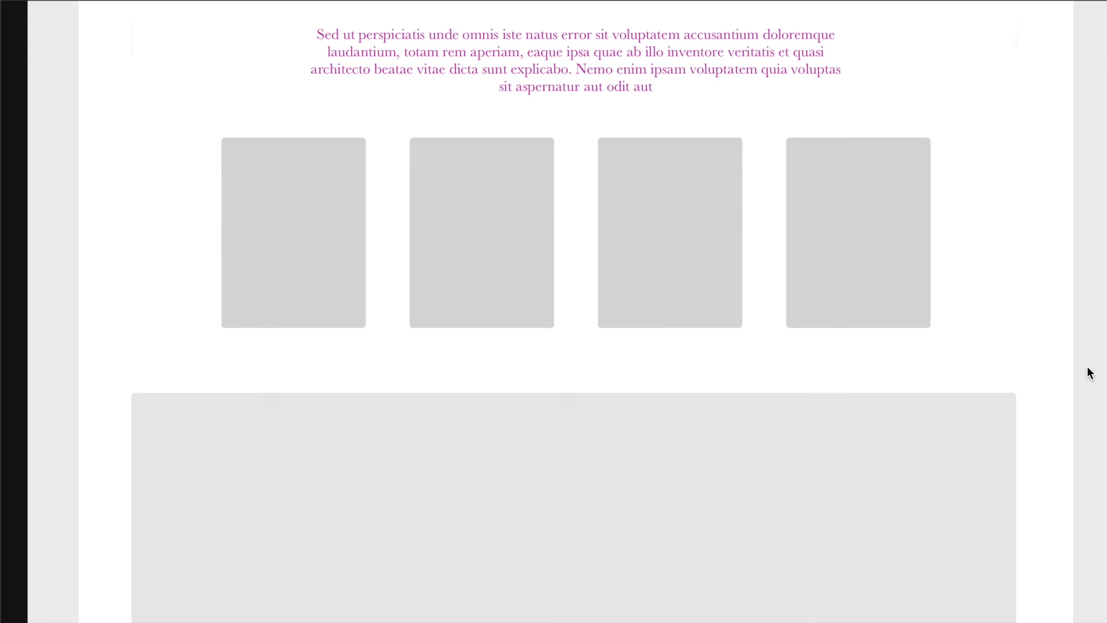
{"action": "scroll", "coordinate": [1090, 372], "scroll_direction": "up", "scroll_amount": 3}
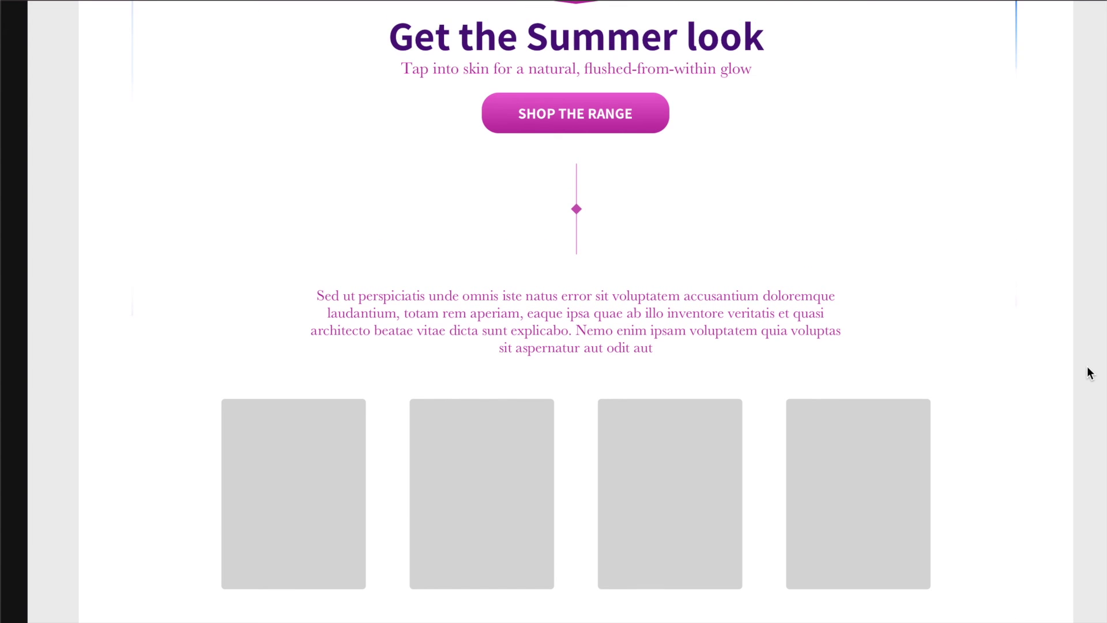
{"action": "key", "text": "ctrl+minus"}
{"action": "scroll", "coordinate": [933, 340], "scroll_direction": "up", "scroll_amount": 2}
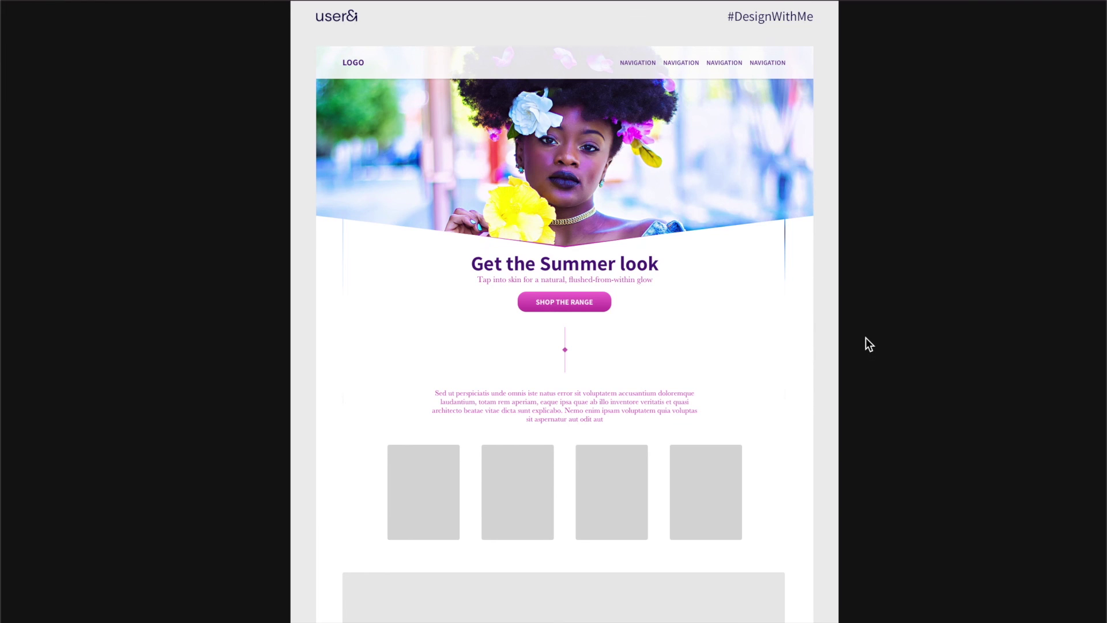
{"action": "scroll", "coordinate": [866, 339], "scroll_direction": "up", "scroll_amount": 2}
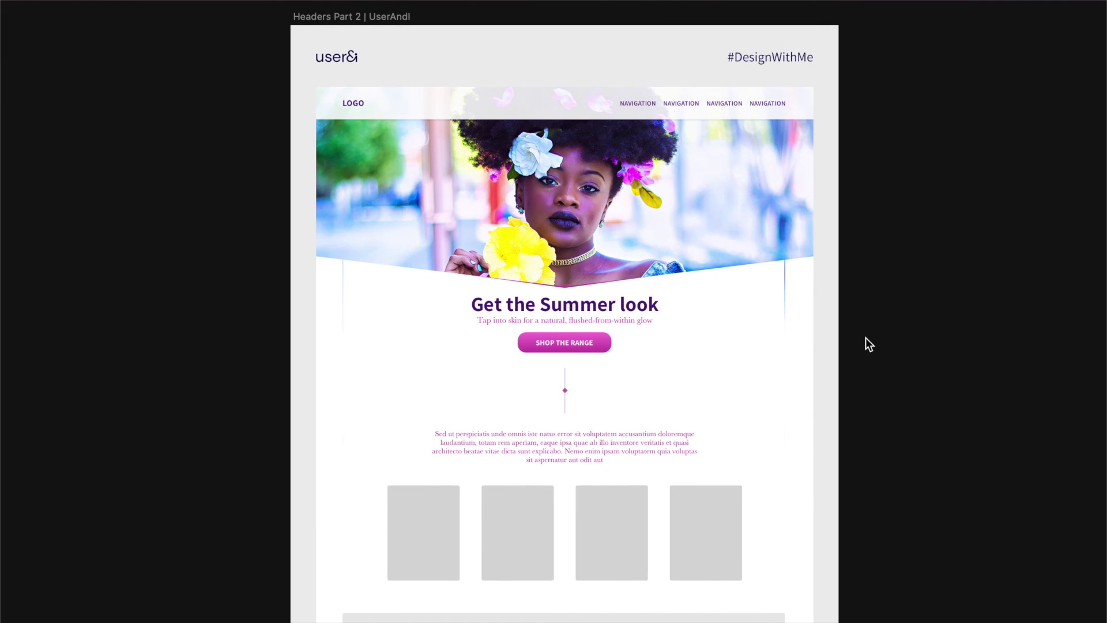